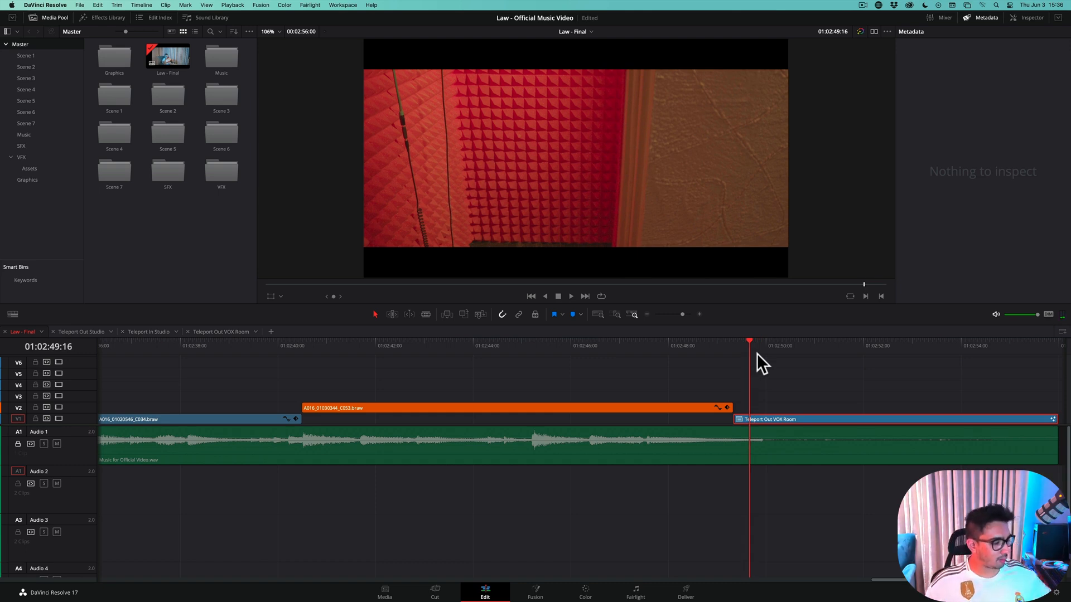
Play the Law - Final timeline across the cut from the orange clip into the Teleport Out VOX Room clip
{"action": "key", "text": "Left"}
{"action": "key", "text": "Left"}
{"action": "key", "text": "Left"}
{"action": "key", "text": "Left"}
{"action": "key", "text": "Left"}
{"action": "key", "text": "Left"}
{"action": "key", "text": "Left"}
{"action": "key", "text": "Left"}
{"action": "key", "text": "Left"}
{"action": "key", "text": "Left"}
{"action": "key", "text": "Left"}
{"action": "key", "text": "Left"}
{"action": "key", "text": "Left"}
{"action": "key", "text": "Left"}
{"action": "key", "text": "Left"}
{"action": "key", "text": "Left"}
{"action": "key", "text": "Left"}
{"action": "key", "text": "Left"}
{"action": "key", "text": "Left"}
{"action": "key", "text": "Left"}
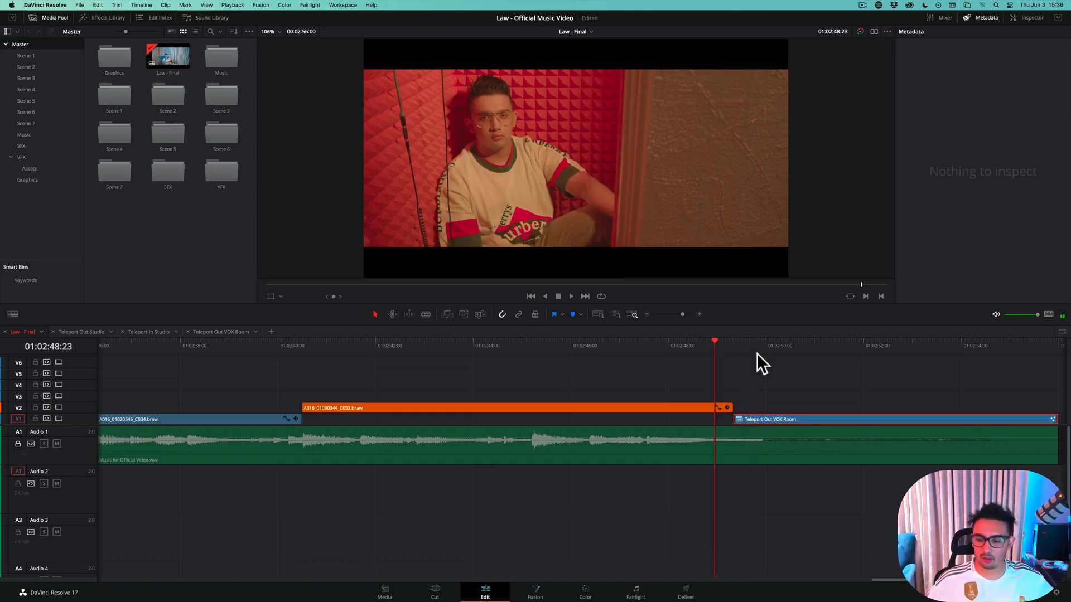
{"action": "key", "text": "space"}
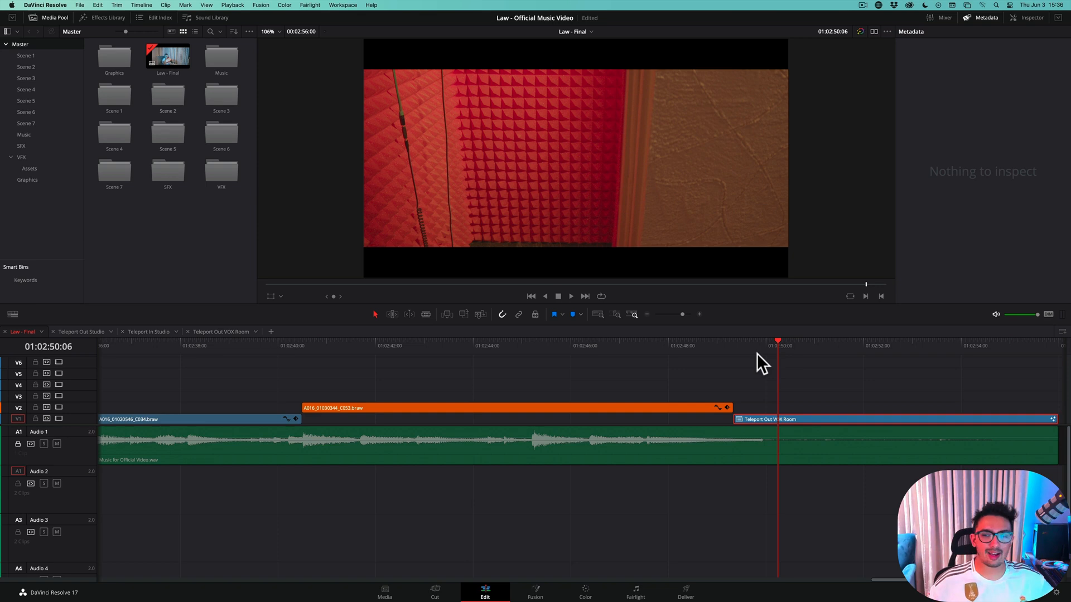
{"action": "key", "text": "Left"}
{"action": "key", "text": "Left"}
{"action": "key", "text": "Left"}
{"action": "key", "text": "Left"}
{"action": "key", "text": "Left"}
{"action": "key", "text": "Left"}
{"action": "key", "text": "Left"}
{"action": "key", "text": "Left"}
{"action": "key", "text": "Left"}
{"action": "key", "text": "Left"}
{"action": "key", "text": "Left"}
{"action": "key", "text": "Left"}
{"action": "key", "text": "Left"}
{"action": "key", "text": "Left"}
{"action": "key", "text": "Left"}
{"action": "key", "text": "Left"}
{"action": "key", "text": "Left"}
{"action": "key", "text": "Left"}
{"action": "key", "text": "Left"}
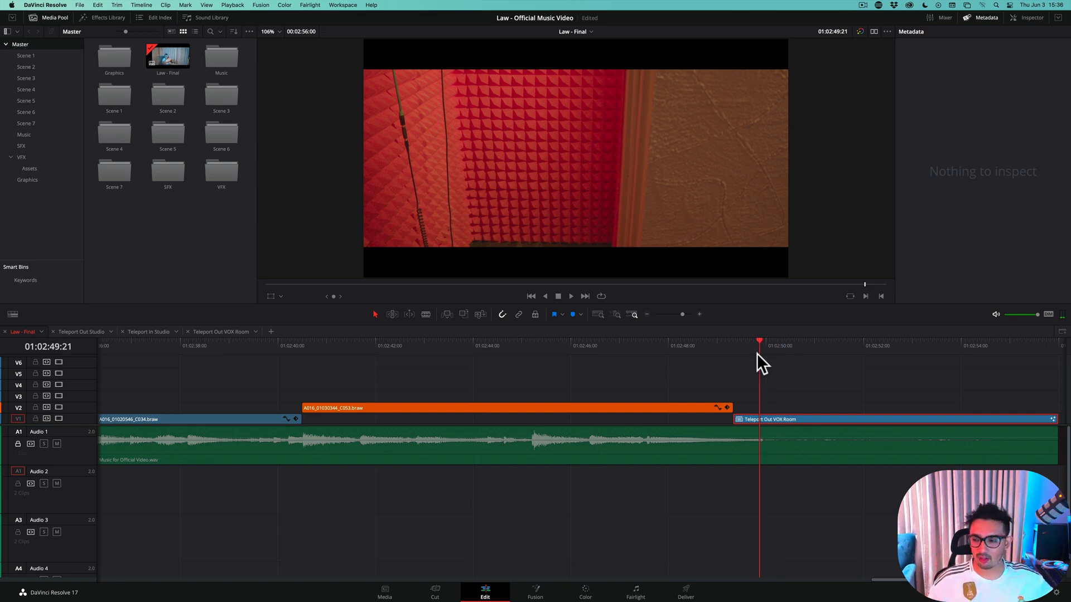
Examine the cut into the Teleport Out VOX Room clip frame by frame, comparing the frames before and after it
{"action": "key", "text": "Right"}
{"action": "key", "text": "Right"}
{"action": "key", "text": "Right"}
{"action": "key", "text": "Left"}
{"action": "key", "text": "Left"}
{"action": "key", "text": "Left"}
{"action": "key", "text": "Left"}
{"action": "key", "text": "Left"}
{"action": "key", "text": "Left"}
{"action": "key", "text": "Left"}
{"action": "key", "text": "Left"}
{"action": "key", "text": "Left"}
{"action": "key", "text": "Left"}
{"action": "key", "text": "Left"}
{"action": "key", "text": "Left"}
{"action": "key", "text": "Left"}
{"action": "key", "text": "Left"}
{"action": "key", "text": "Left"}
{"action": "key", "text": "Left"}
{"action": "key", "text": "Left"}
{"action": "key", "text": "Right"}
{"action": "key", "text": "Right"}
{"action": "key", "text": "Right"}
{"action": "key", "text": "Right"}
{"action": "key", "text": "Right"}
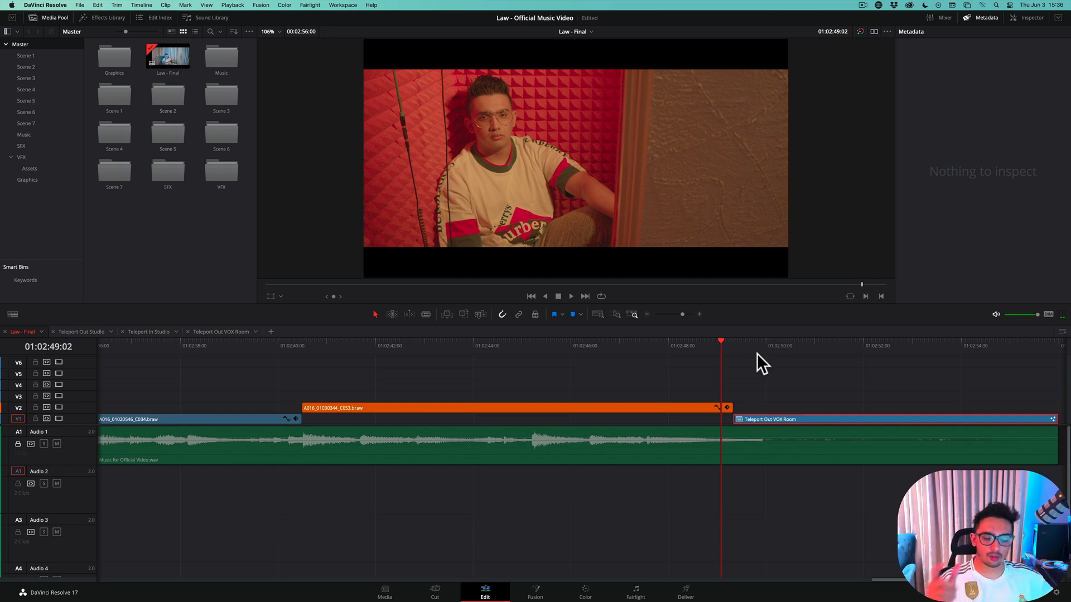
{"action": "key", "text": "Right"}
{"action": "key", "text": "Right"}
{"action": "key", "text": "Right"}
{"action": "key", "text": "Right"}
{"action": "key", "text": "Right"}
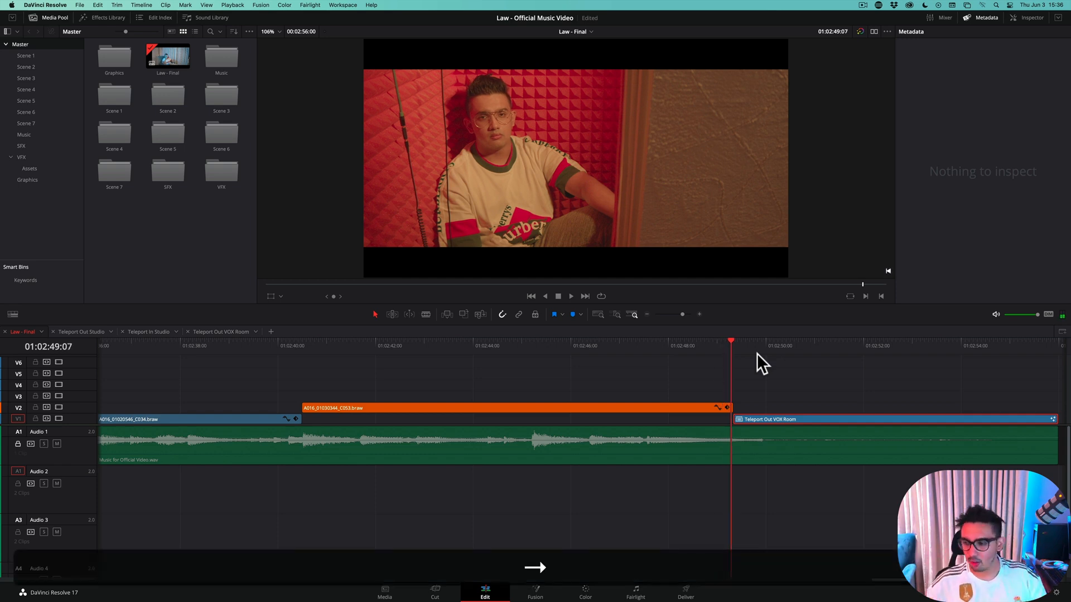
{"action": "key", "text": "Right"}
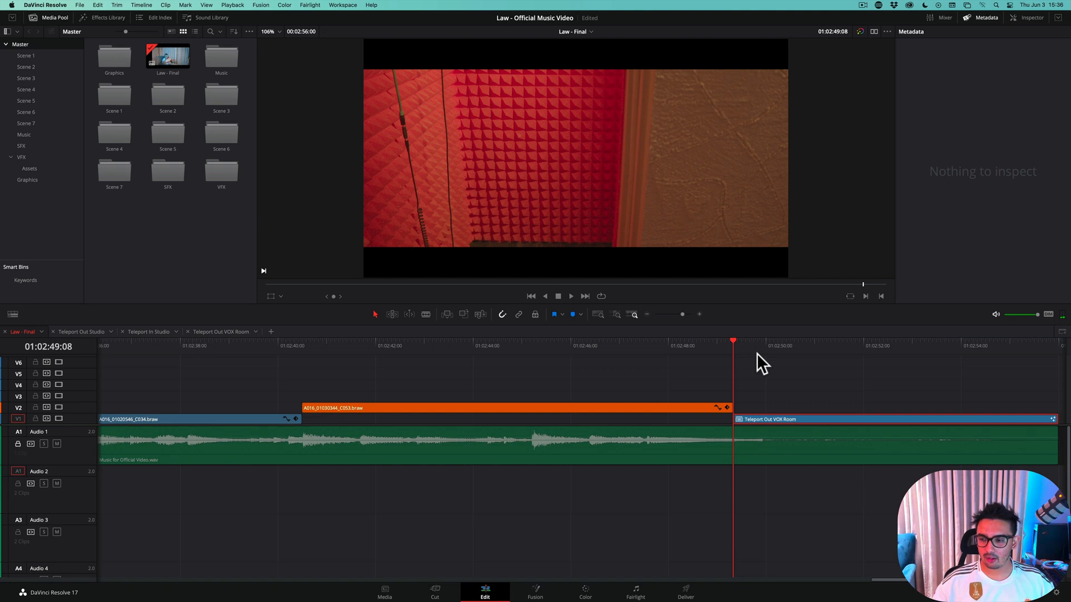
{"action": "key", "text": "Right"}
{"action": "key", "text": "Right"}
{"action": "key", "text": "Right"}
{"action": "key", "text": "Right"}
{"action": "key", "text": "Right"}
{"action": "key", "text": "Right"}
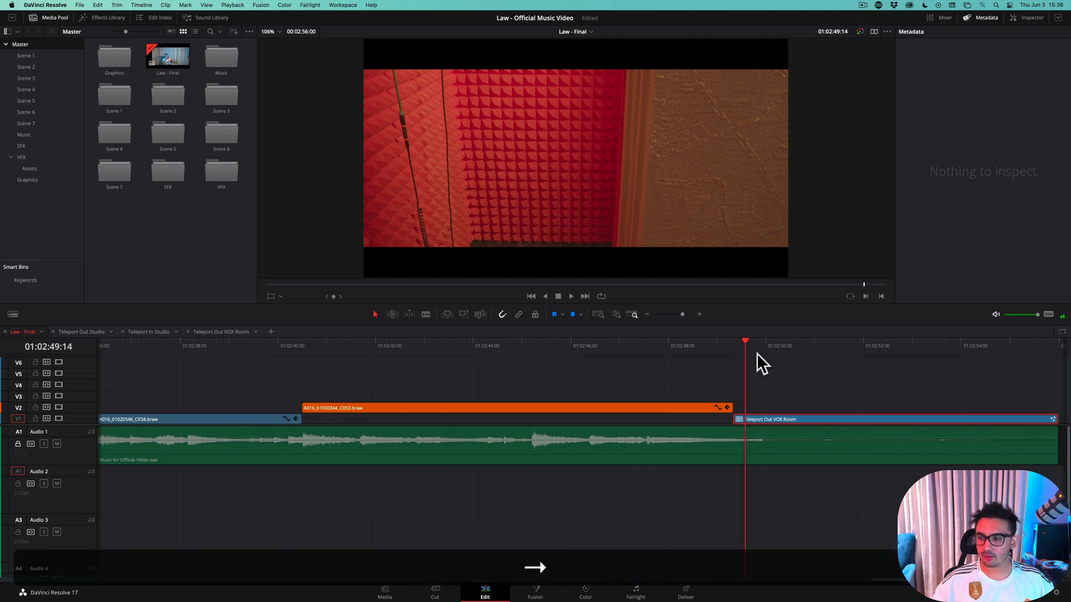
{"action": "key", "text": "Right"}
{"action": "key", "text": "Right"}
{"action": "key", "text": "Right"}
{"action": "key", "text": "Right"}
{"action": "key", "text": "Right"}
{"action": "key", "text": "Right"}
{"action": "key", "text": "Right"}
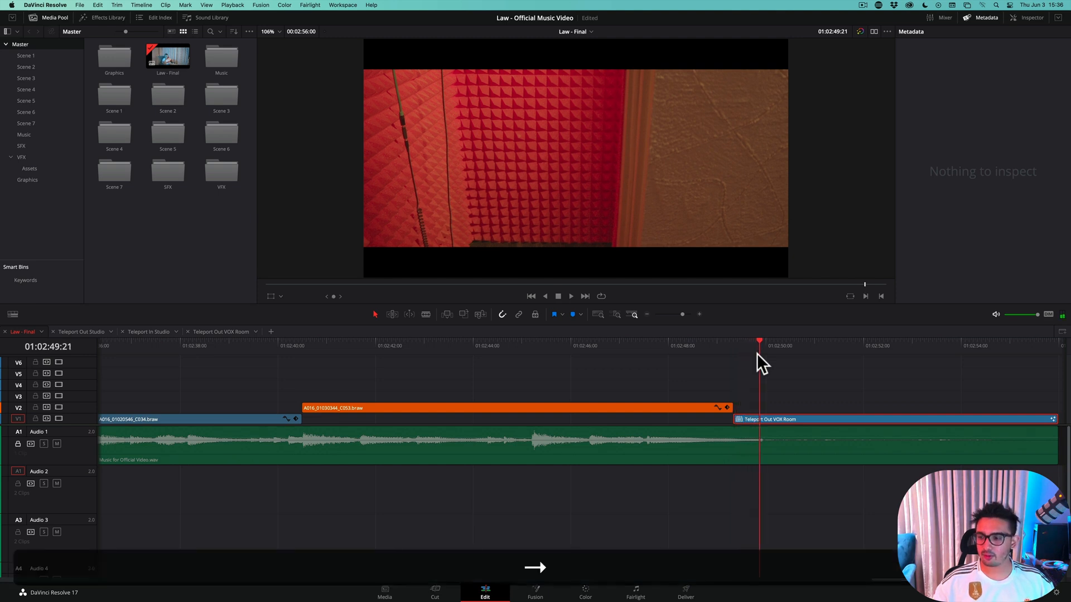
{"action": "key", "text": "Right"}
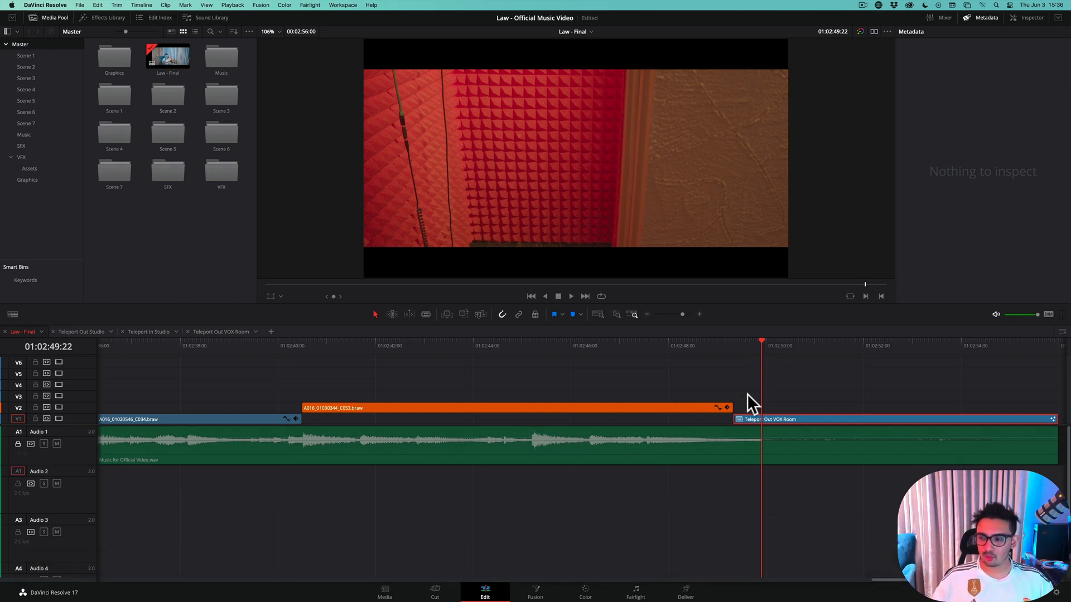
Park the playhead at 01:02:49:11, just after the start of the Teleport Out VOX Room clip
{"action": "left_click_drag", "start_coordinate": [754, 341], "coordinate": [739, 364]}
{"action": "key", "text": "Left"}
{"action": "key", "text": "Right"}
{"action": "key", "text": "Left"}
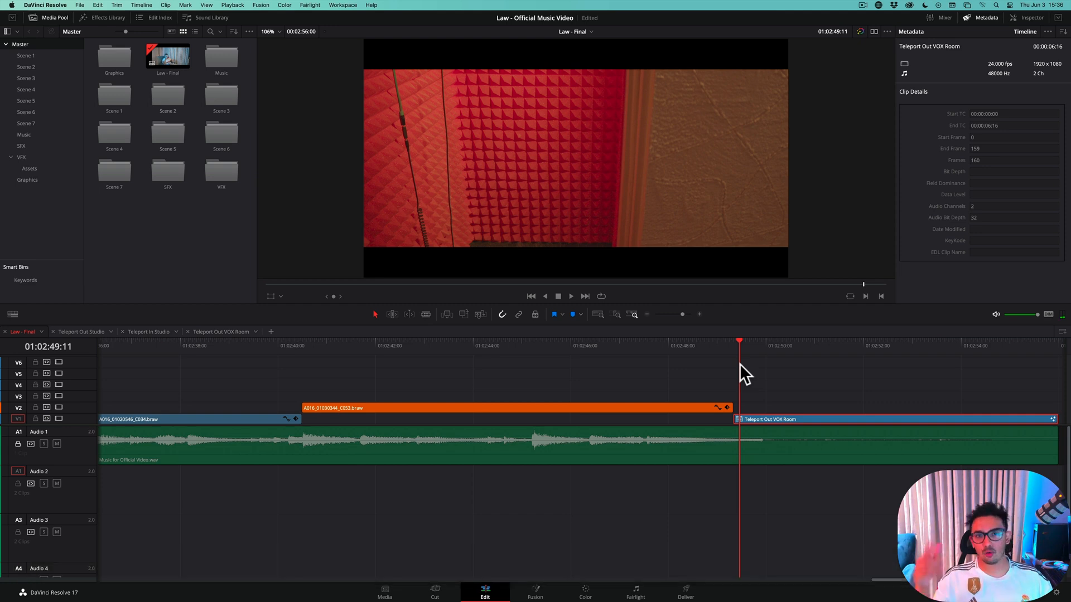
Open the Teleport Out VOX Room compound clip in its own timeline to inspect its two stacked clips
{"action": "right_click", "coordinate": [772, 418]}
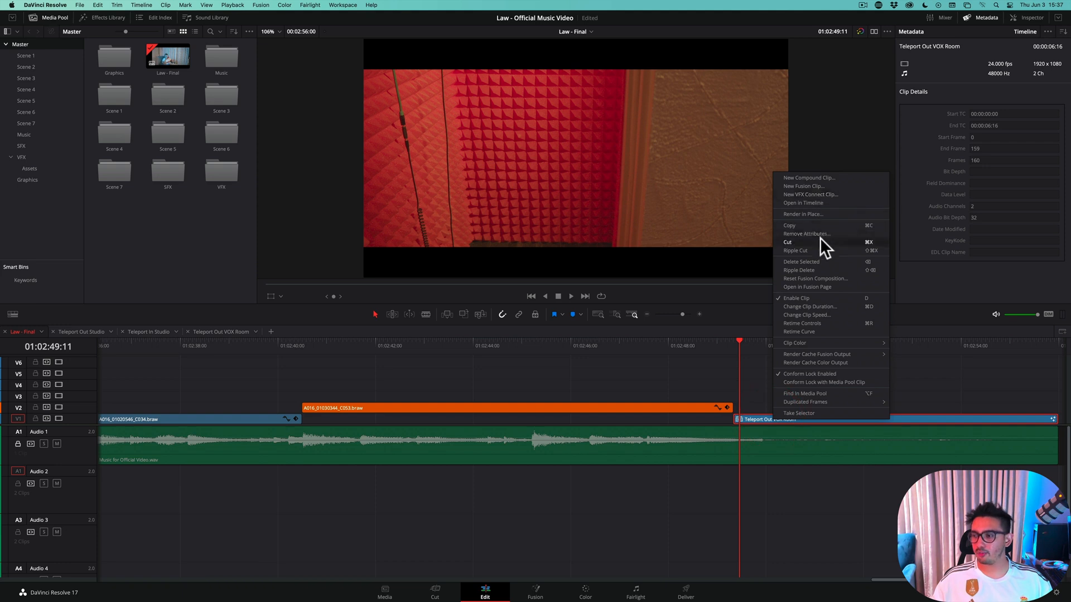
{"action": "left_click", "coordinate": [812, 204]}
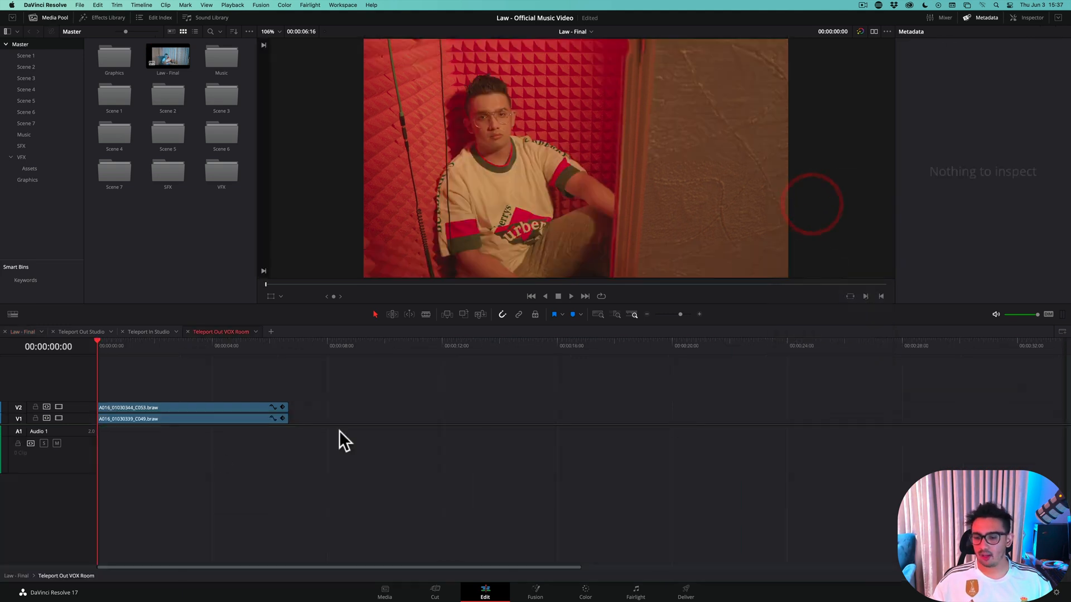
{"action": "left_click", "coordinate": [151, 420]}
{"action": "left_click", "coordinate": [160, 459]}
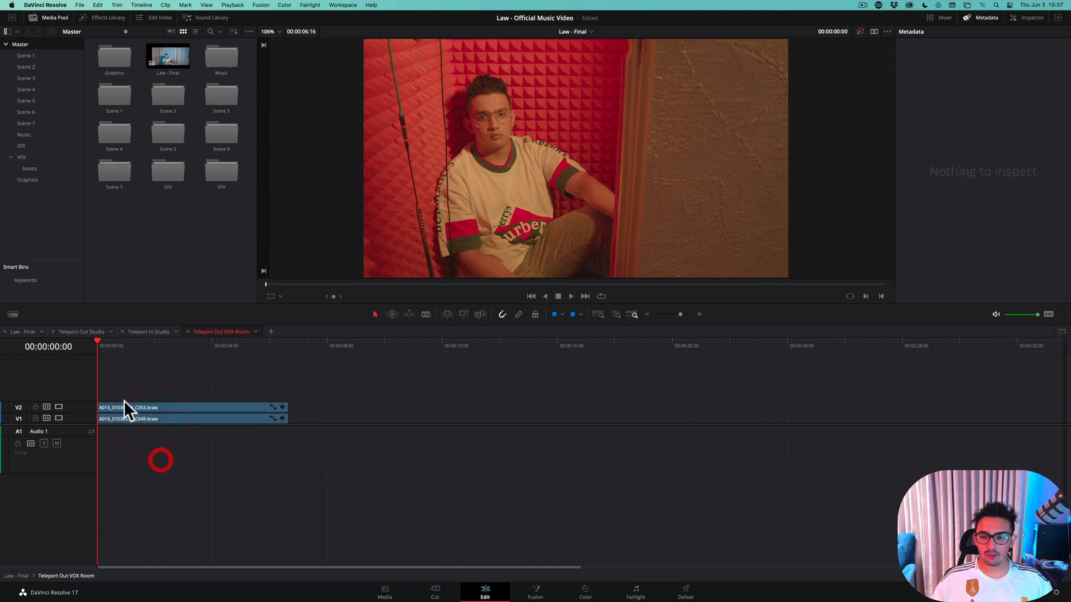
Toggle the V2 clip A016_01030344_C053.braw off and on to compare it with the V1 clip beneath it
{"action": "left_click", "coordinate": [123, 404]}
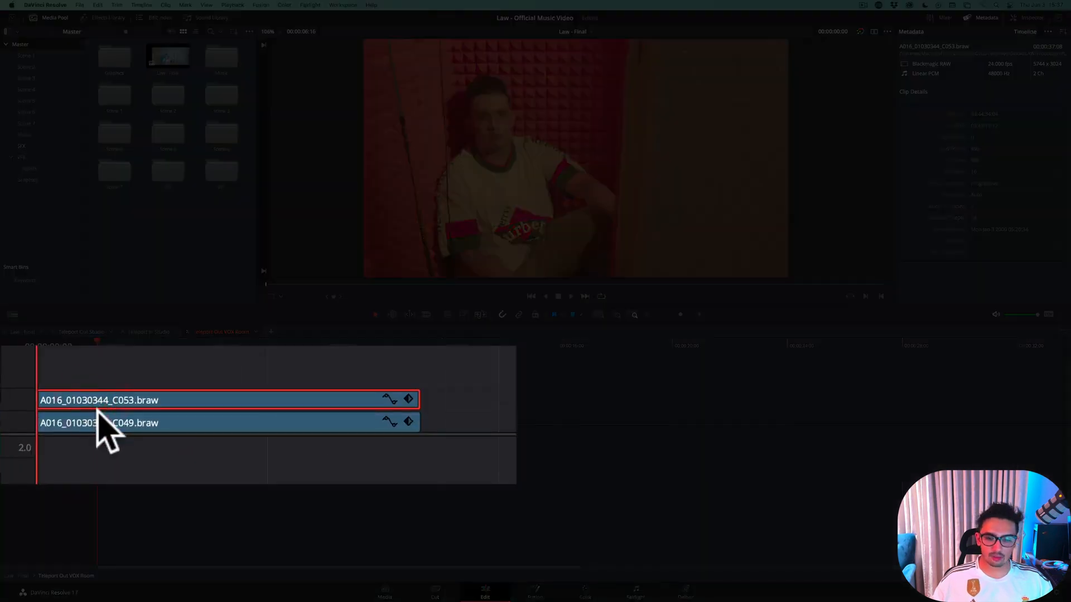
{"action": "key", "text": "d"}
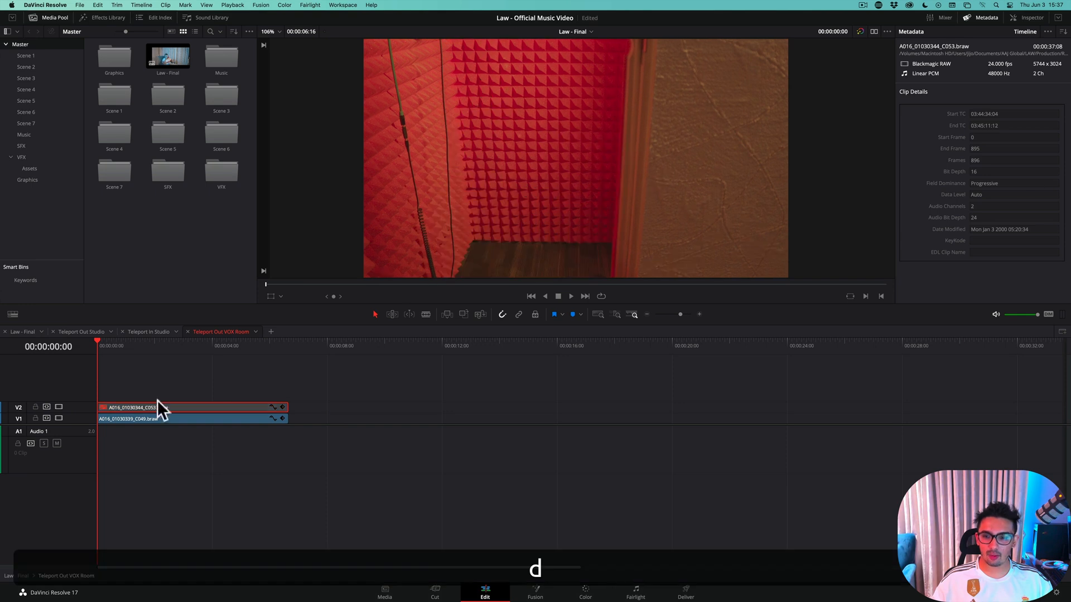
{"action": "left_click", "coordinate": [130, 419]}
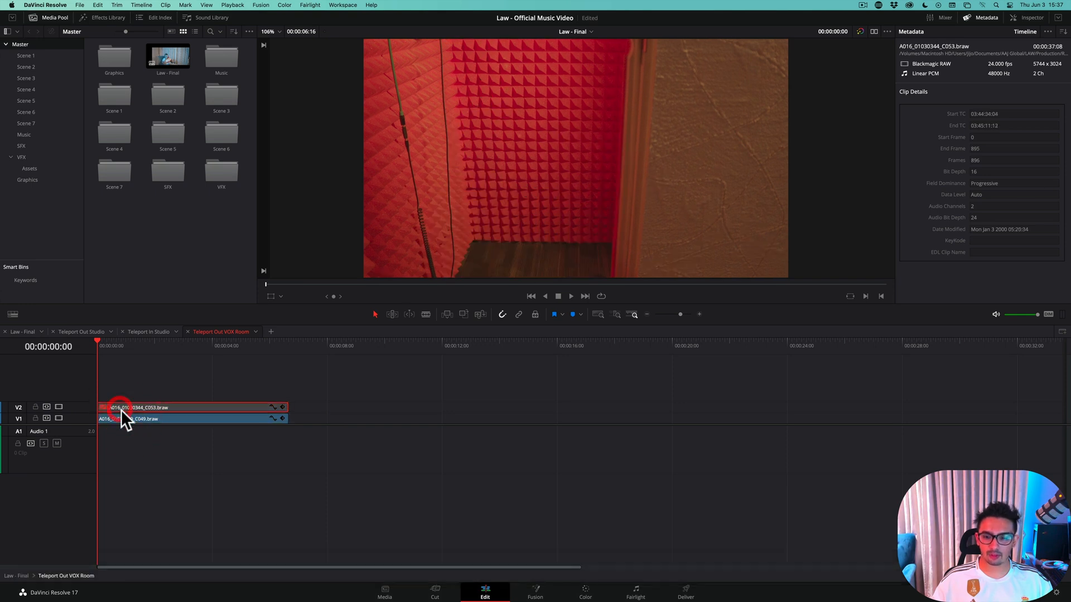
{"action": "left_click", "coordinate": [125, 403]}
{"action": "key", "text": "d"}
{"action": "key", "text": "d"}
{"action": "key", "text": "d"}
{"action": "key", "text": "d"}
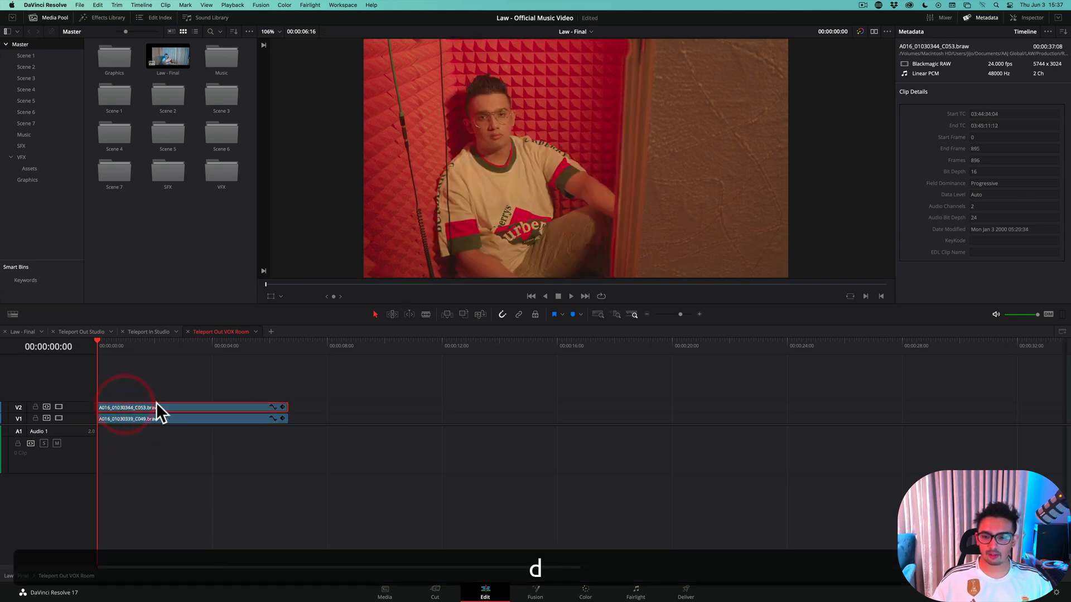
{"action": "key", "text": "d"}
{"action": "key", "text": "d"}
{"action": "key", "text": "d"}
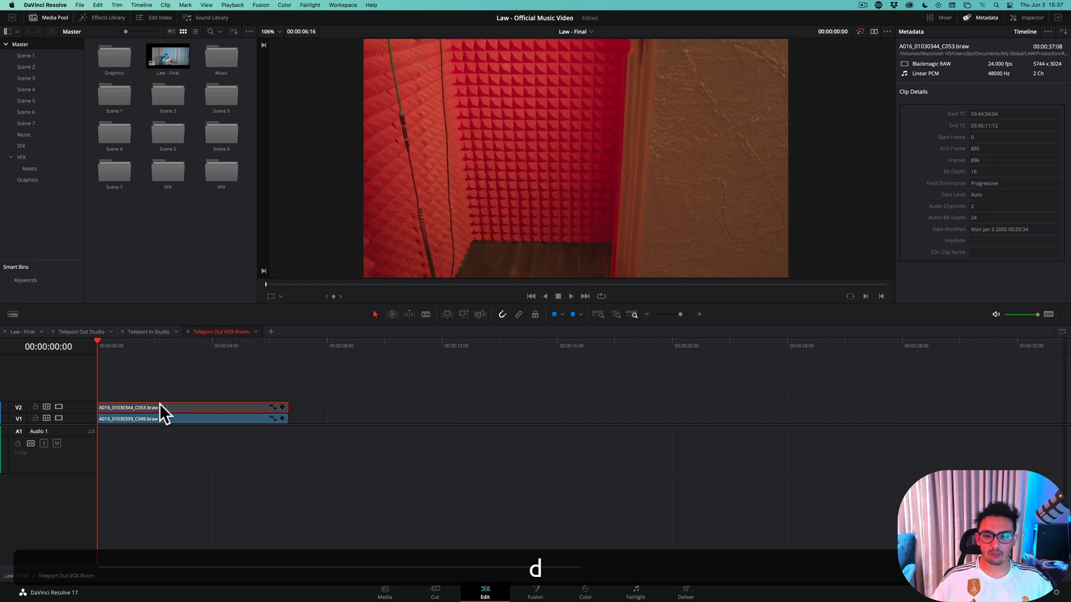
Return to the Law - Final timeline, select the Teleport Out VOX Room clip at 01:02:49:11 and open it in Fusion
{"action": "left_click", "coordinate": [42, 332]}
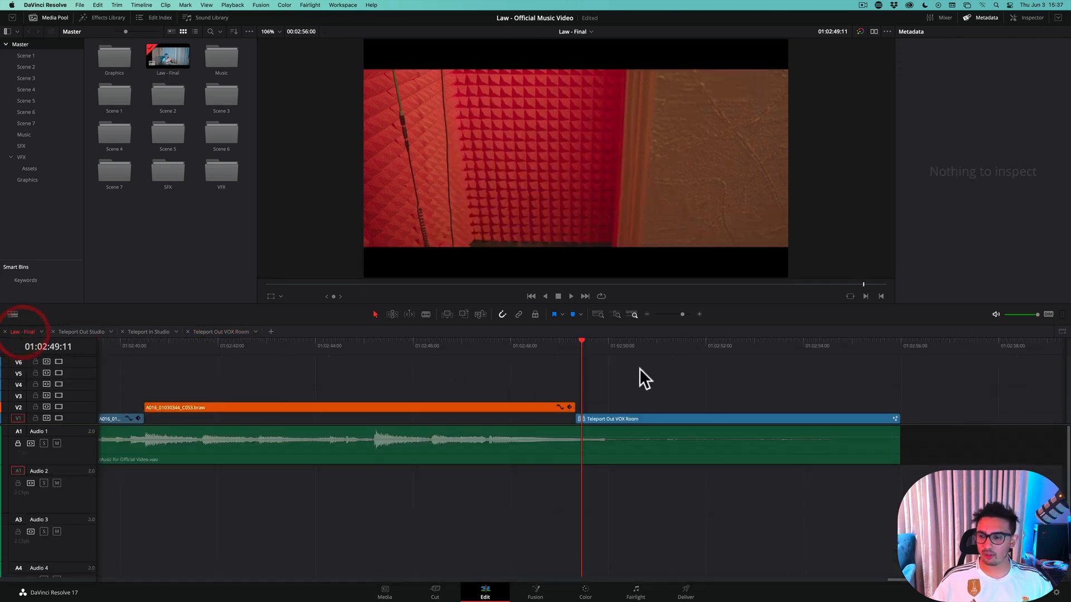
{"action": "key", "text": "Left"}
{"action": "key", "text": "Left"}
{"action": "key", "text": "Left"}
{"action": "key", "text": "Left"}
{"action": "key", "text": "Left"}
{"action": "key", "text": "Left"}
{"action": "key", "text": "Left"}
{"action": "key", "text": "Left"}
{"action": "key", "text": "Left"}
{"action": "key", "text": "Left"}
{"action": "key", "text": "Left"}
{"action": "key", "text": "Left"}
{"action": "key", "text": "Left"}
{"action": "key", "text": "Left"}
{"action": "key", "text": "Right"}
{"action": "key", "text": "Right"}
{"action": "key", "text": "Right"}
{"action": "key", "text": "Right"}
{"action": "key", "text": "Right"}
{"action": "key", "text": "Right"}
{"action": "key", "text": "Right"}
{"action": "key", "text": "Right"}
{"action": "key", "text": "Right"}
{"action": "key", "text": "Right"}
{"action": "key", "text": "Right"}
{"action": "key", "text": "Right"}
{"action": "key", "text": "Right"}
{"action": "key", "text": "Right"}
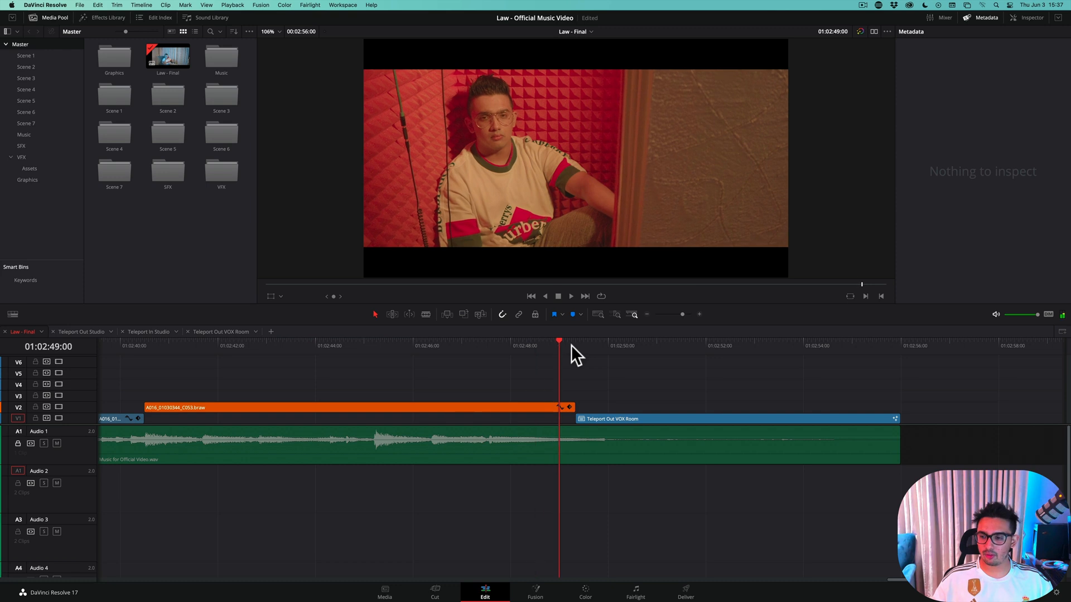
{"action": "left_click", "coordinate": [611, 419]}
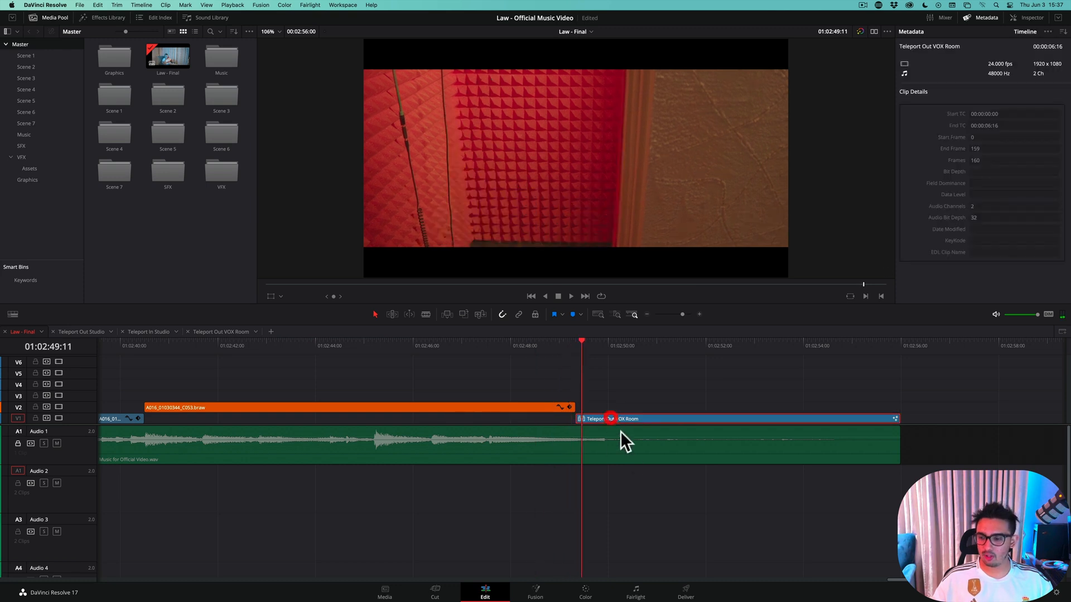
{"action": "left_click", "coordinate": [535, 592]}
Rearrange the node graph so MediaIn1 sits above Merge1 and MediaIn2 sits level with Merge1
{"action": "left_click_drag", "start_coordinate": [82, 385], "coordinate": [224, 443]}
{"action": "left_click_drag", "start_coordinate": [24, 361], "coordinate": [239, 369]}
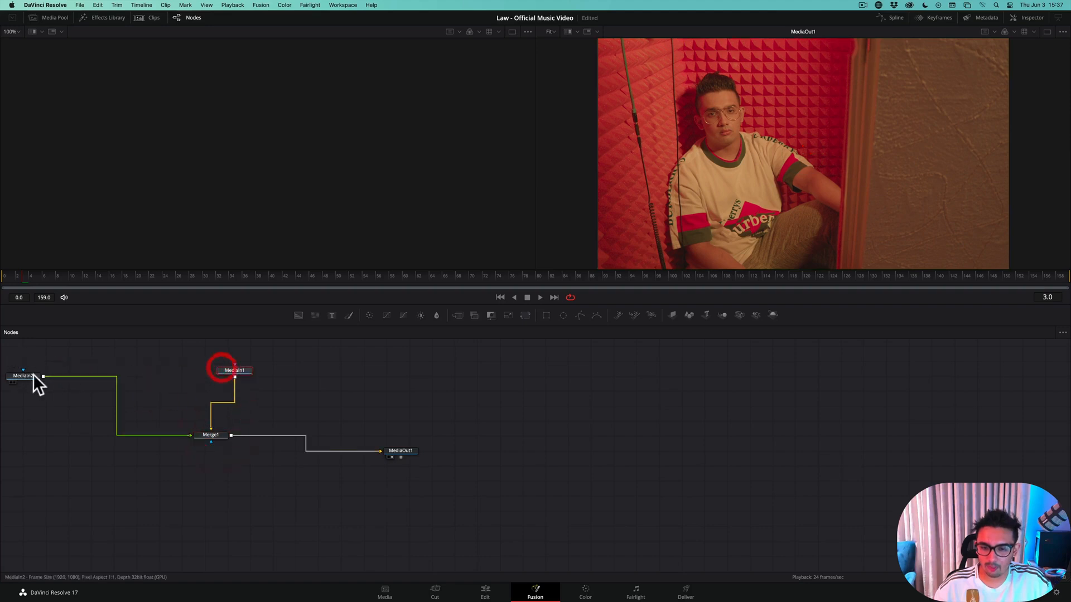
{"action": "left_click_drag", "start_coordinate": [33, 382], "coordinate": [67, 439]}
{"action": "left_click_drag", "start_coordinate": [233, 370], "coordinate": [205, 357]}
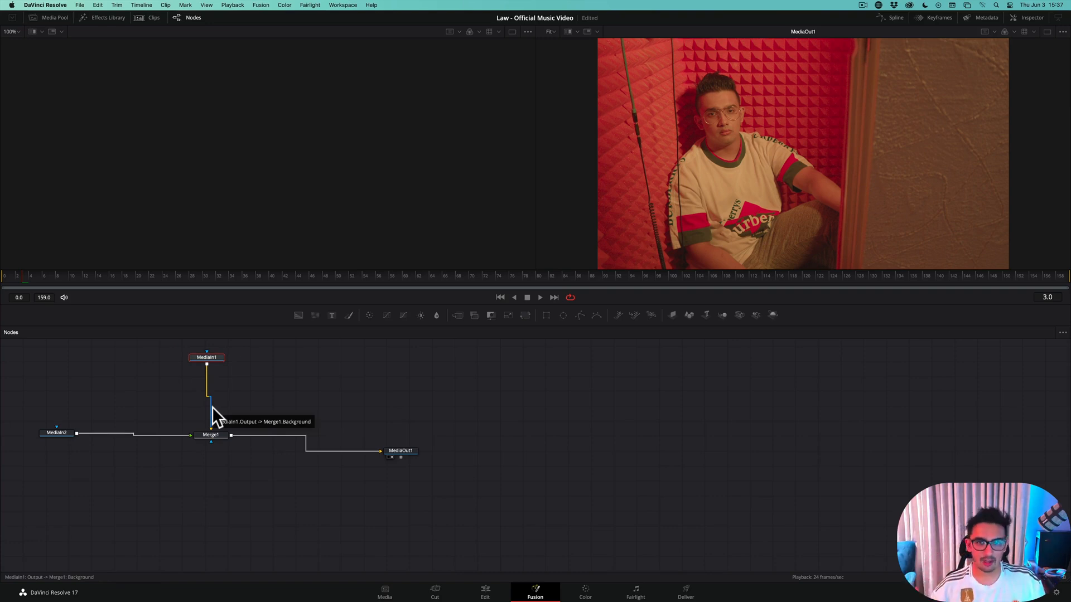
Disconnect MediaIn1 and MediaIn2 from the inputs of Merge1
{"action": "left_click", "coordinate": [47, 433]}
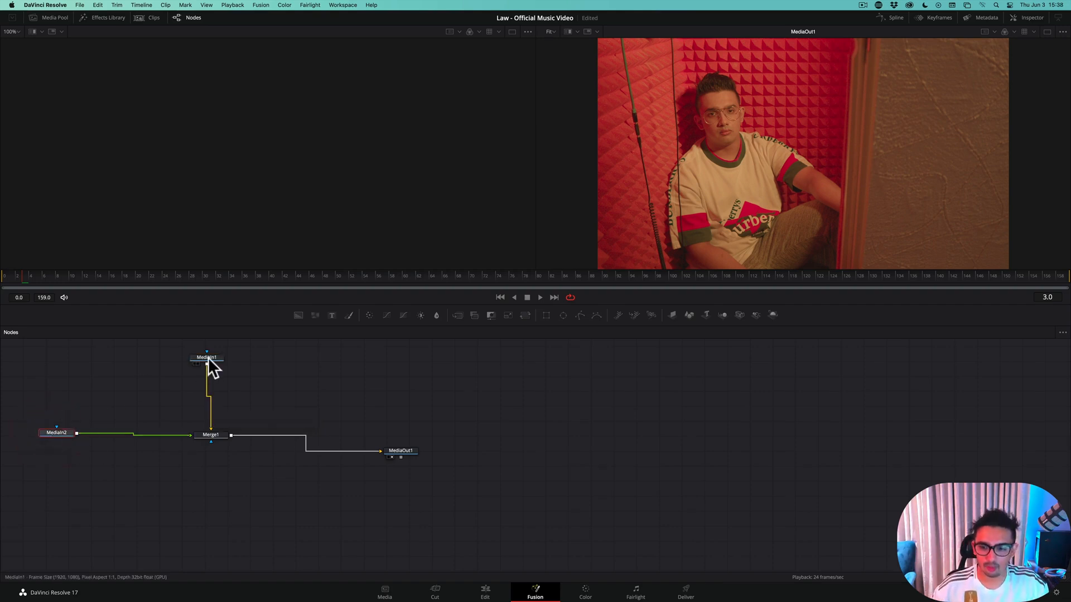
{"action": "left_click_drag", "start_coordinate": [207, 358], "coordinate": [165, 368]}
{"action": "left_click", "coordinate": [210, 413]}
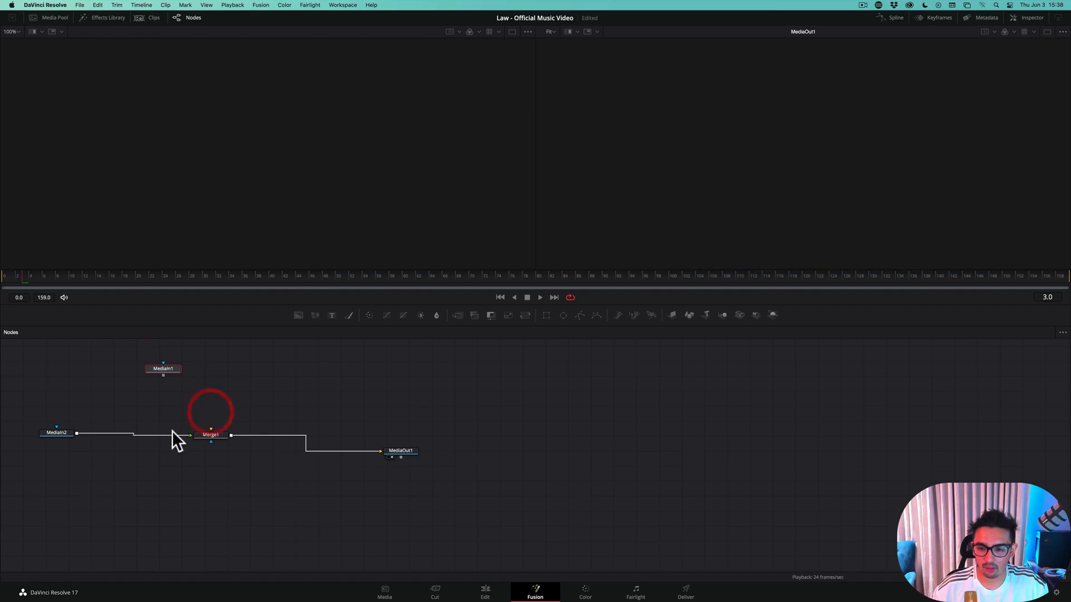
{"action": "left_click", "coordinate": [172, 435]}
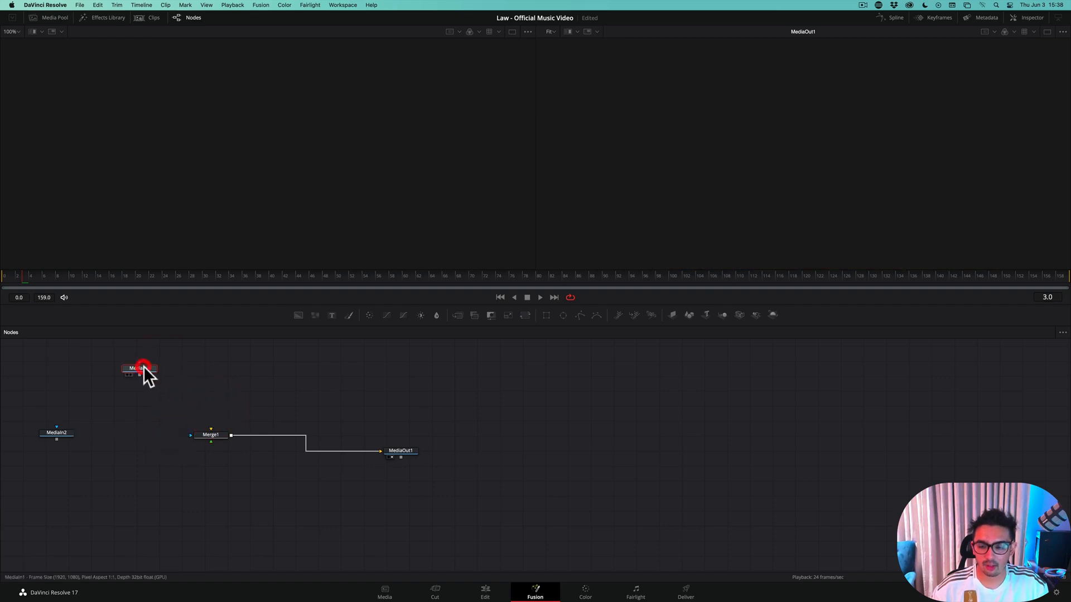
Show MediaIn1 in the first viewer and MediaIn2 in the second viewer
{"action": "key", "text": "1"}
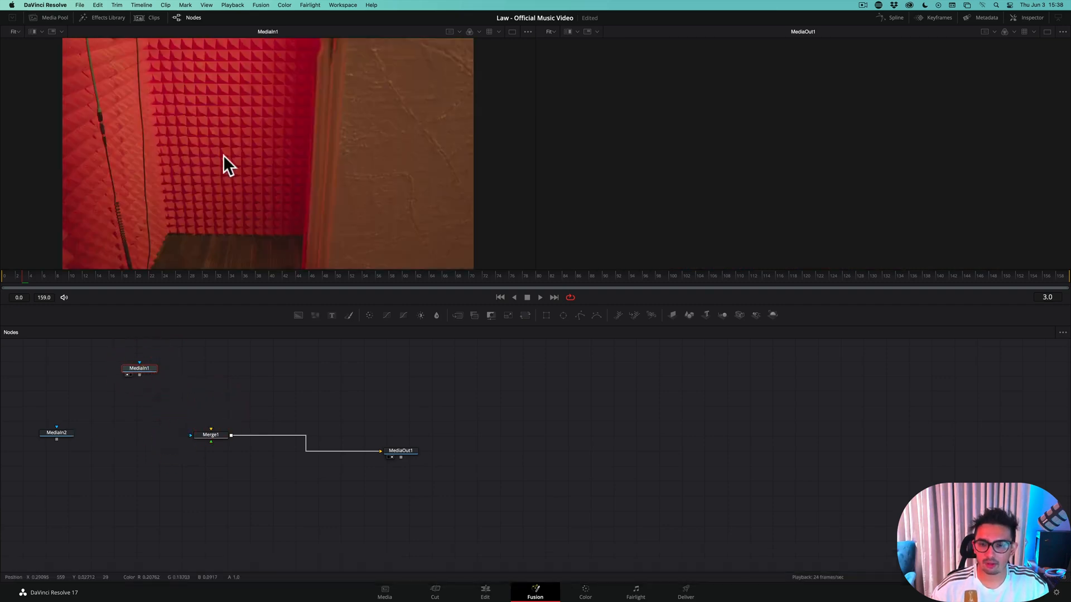
{"action": "left_click_drag", "start_coordinate": [66, 431], "coordinate": [273, 380]}
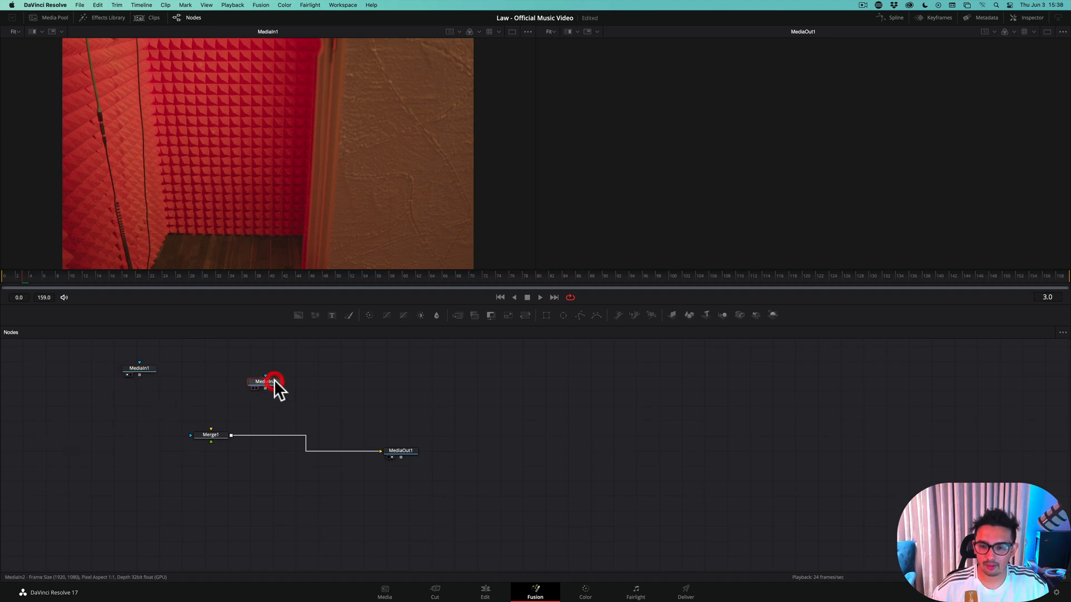
{"action": "key", "text": "2"}
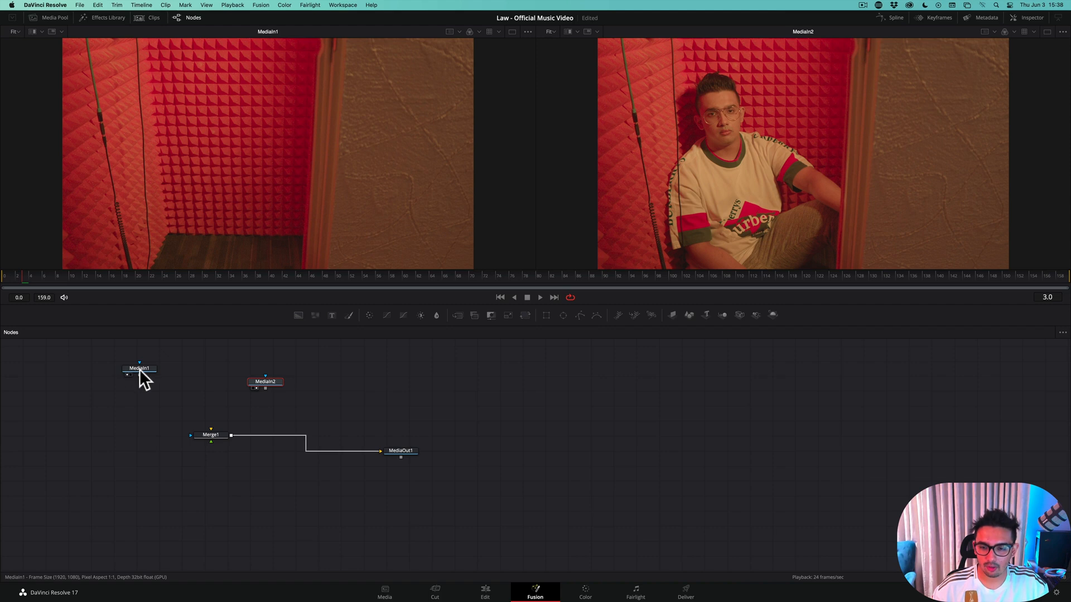
Place the MediaIn2 node beside MediaIn1 and rename MediaIn2 as char
{"action": "left_click_drag", "start_coordinate": [140, 369], "coordinate": [139, 367]}
{"action": "left_click_drag", "start_coordinate": [270, 384], "coordinate": [220, 367]}
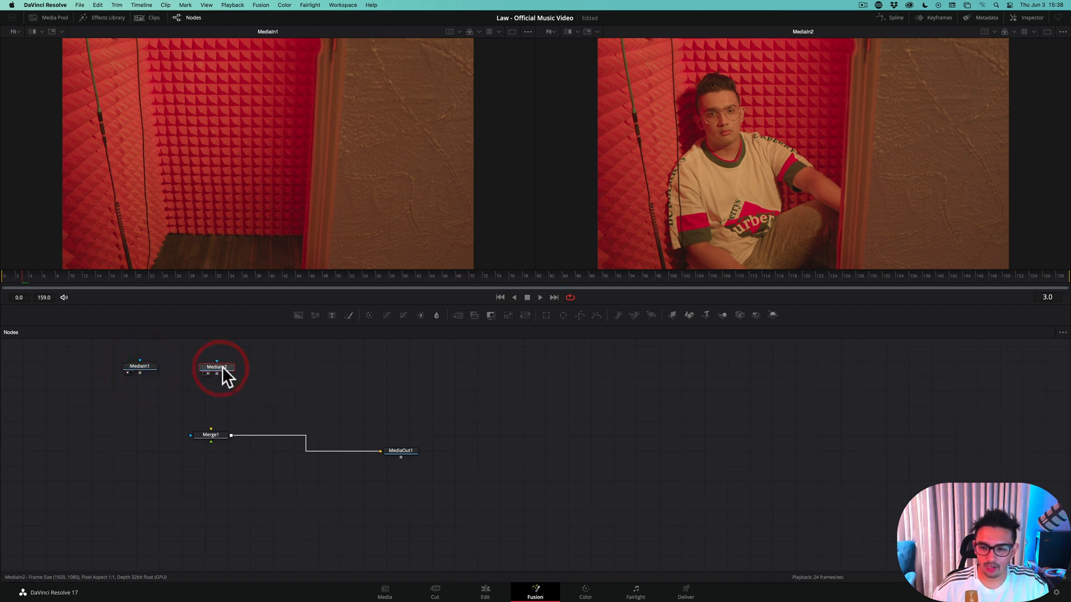
{"action": "key", "text": "F2"}
{"action": "type", "text": "char"}
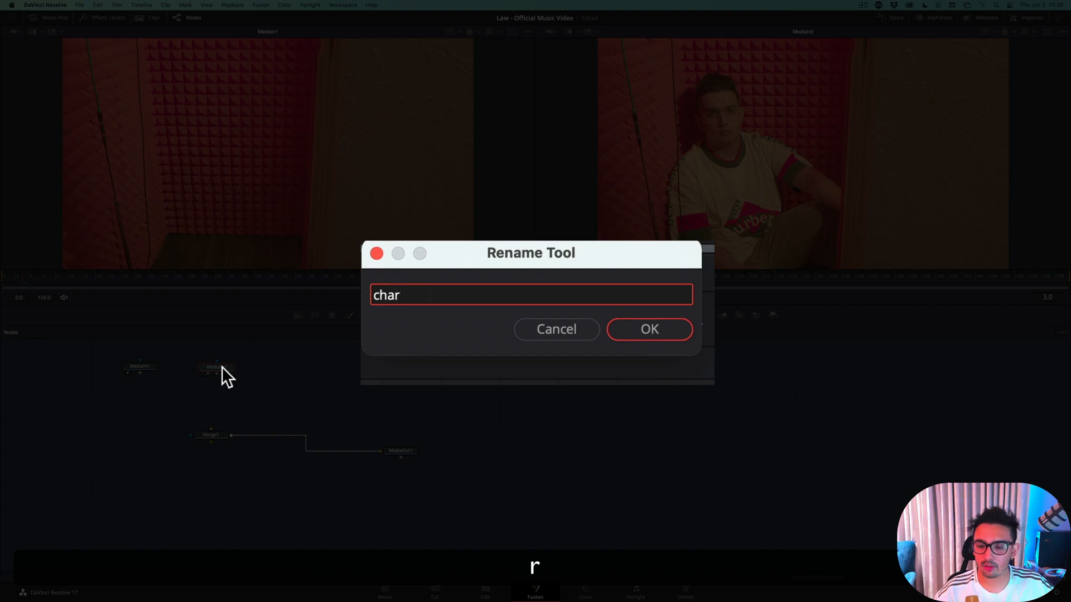
{"action": "key", "text": "Return"}
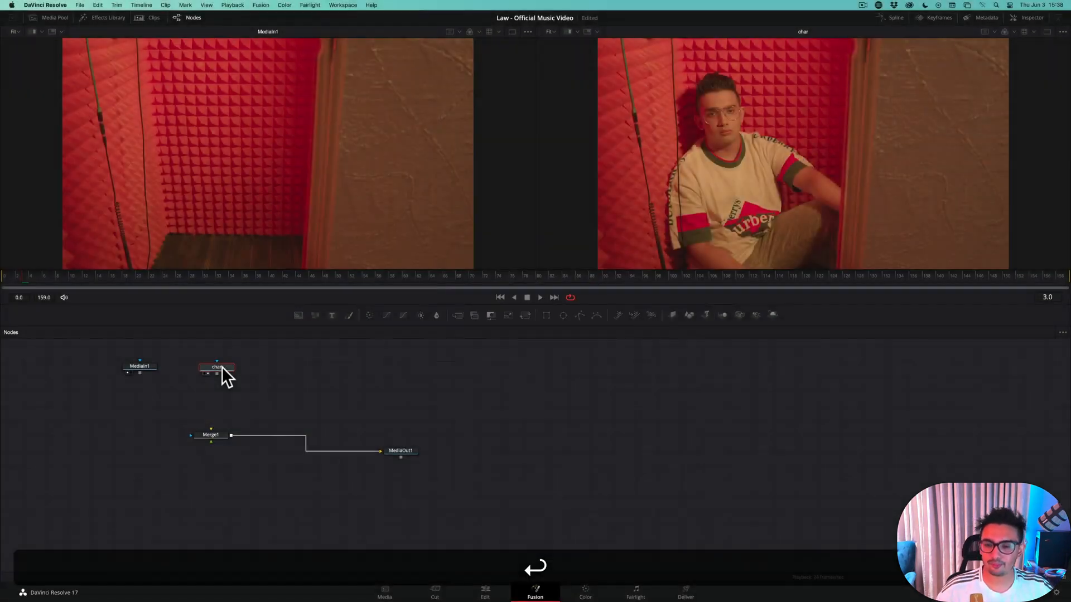
Rename the MediaIn1 node as cleanPlate
{"action": "left_click", "coordinate": [152, 363]}
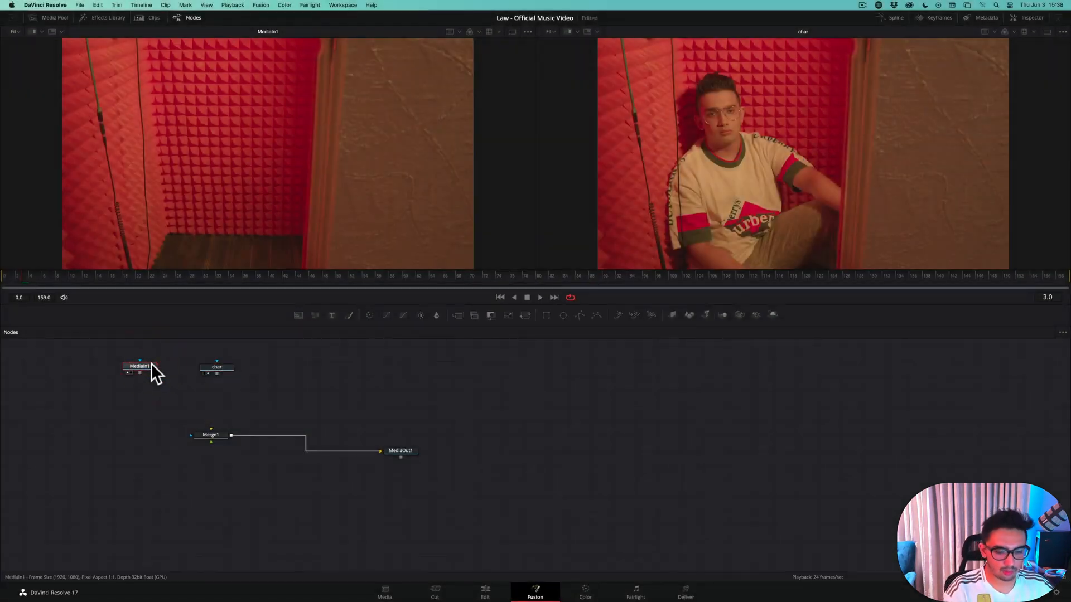
{"action": "key", "text": "F2"}
{"action": "type", "text": "clean"}
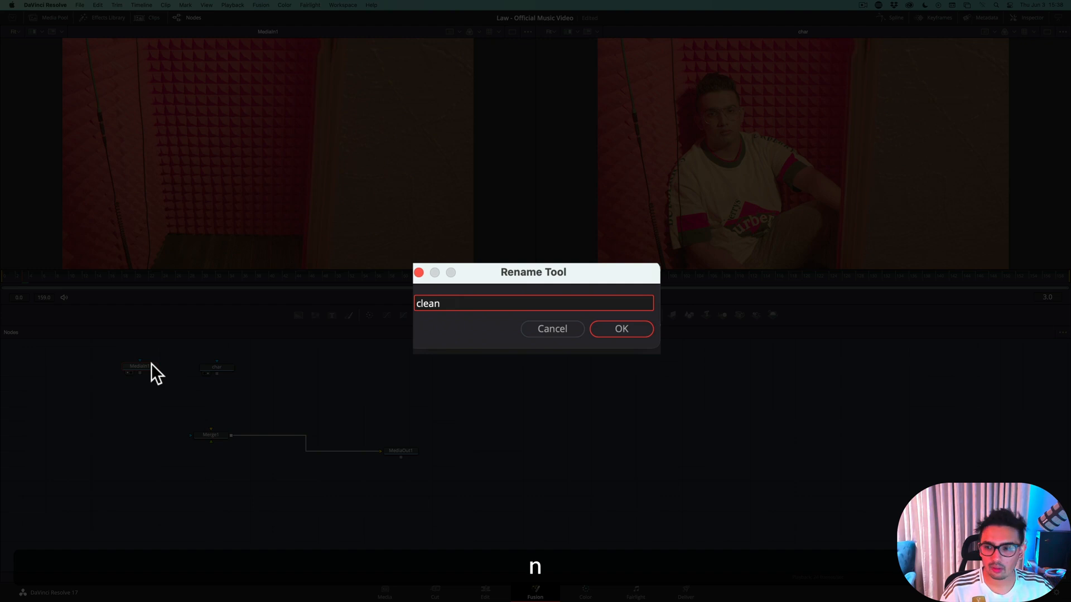
{"action": "type", "text": "Plate"}
{"action": "key", "text": "Return"}
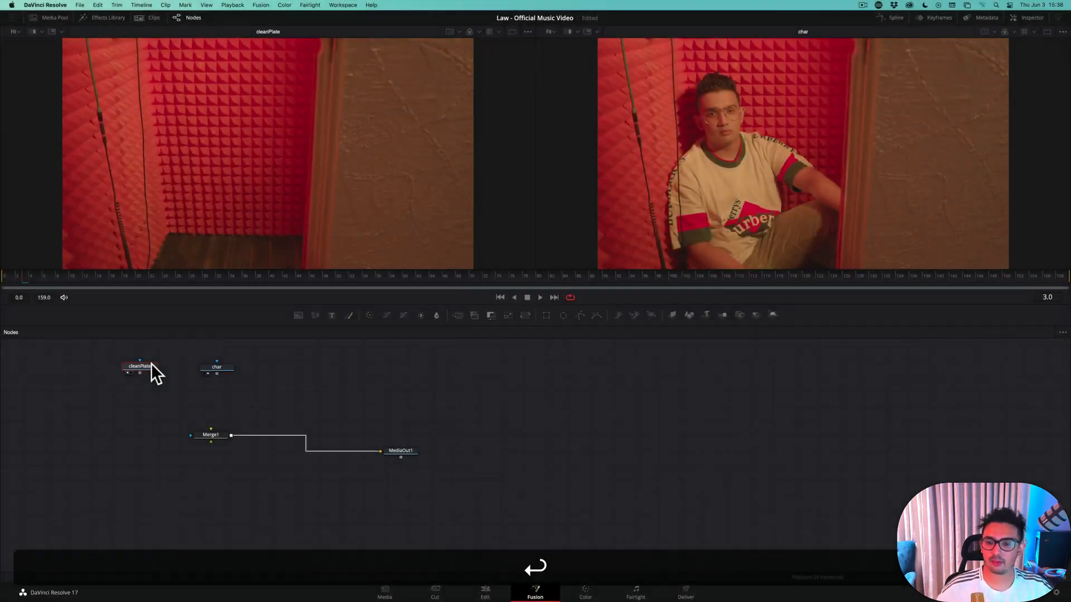
Place cleanPlate and char above Merge1 and connect char to the foreground input of Merge1
{"action": "left_click_drag", "start_coordinate": [152, 368], "coordinate": [135, 398]}
{"action": "left_click_drag", "start_coordinate": [223, 368], "coordinate": [211, 440]}
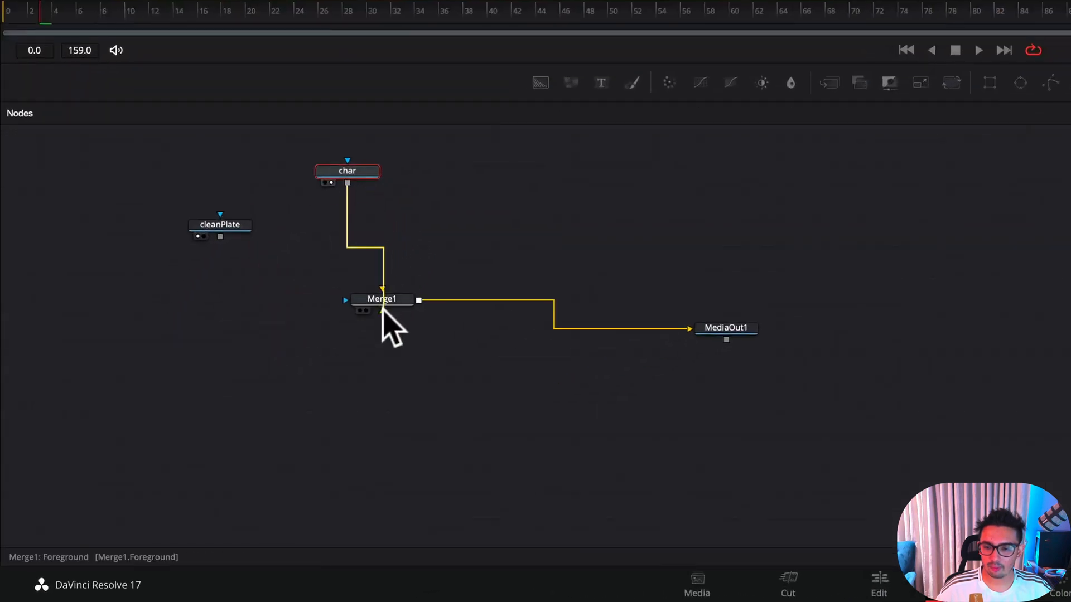
{"action": "left_click_drag", "start_coordinate": [383, 311], "coordinate": [385, 232]}
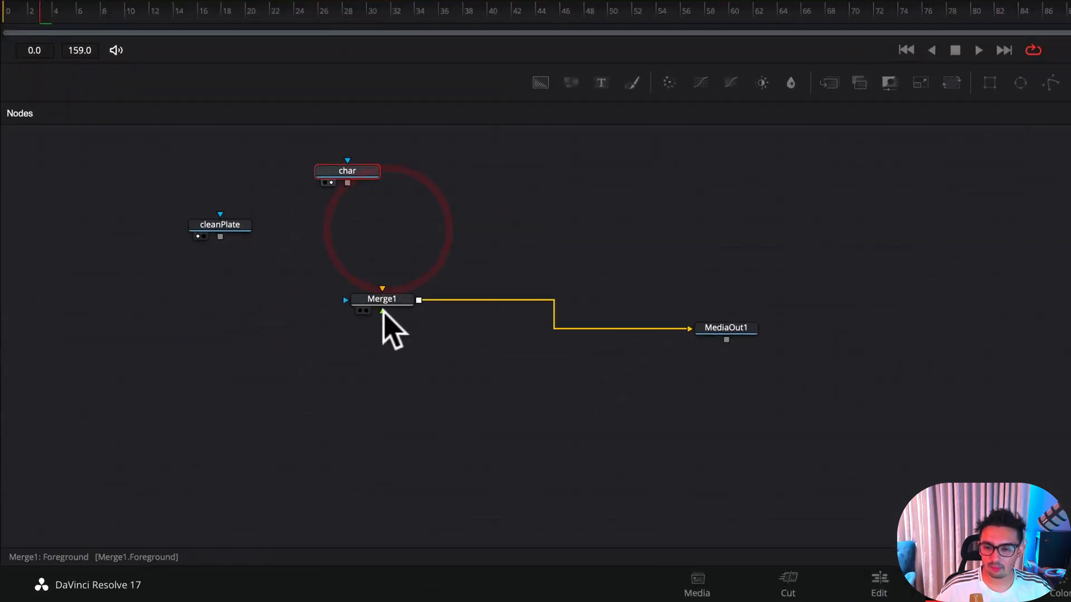
{"action": "left_click_drag", "start_coordinate": [382, 313], "coordinate": [347, 184]}
{"action": "left_click_drag", "start_coordinate": [379, 291], "coordinate": [380, 300]}
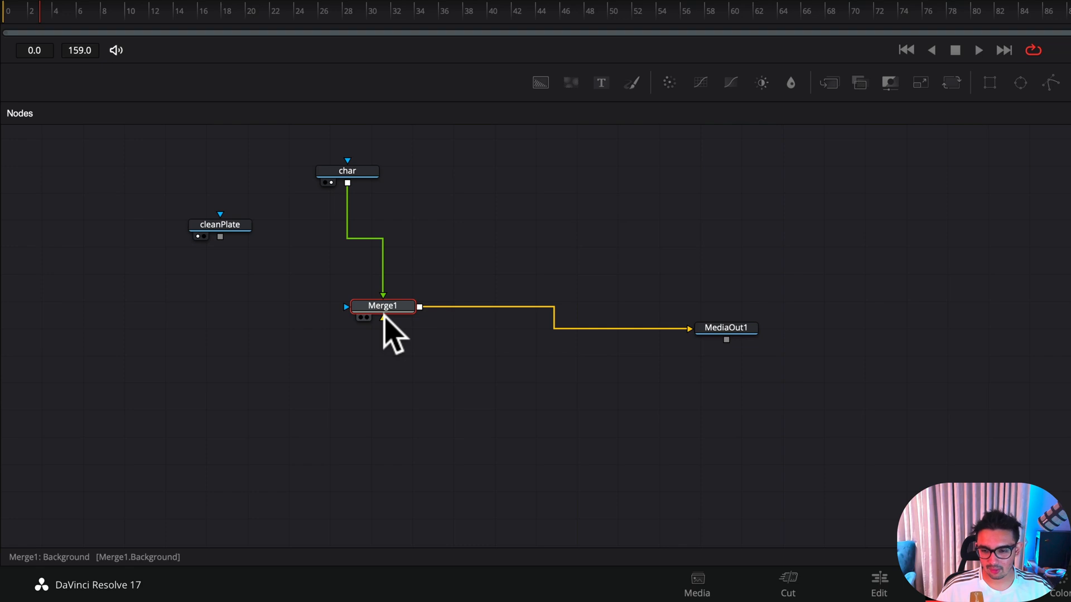
Connect cleanPlate to the background input of Merge1 and place the cleanPlate node to the left of the merge
{"action": "left_click_drag", "start_coordinate": [221, 237], "coordinate": [363, 286]}
{"action": "left_click_drag", "start_coordinate": [239, 221], "coordinate": [182, 255]}
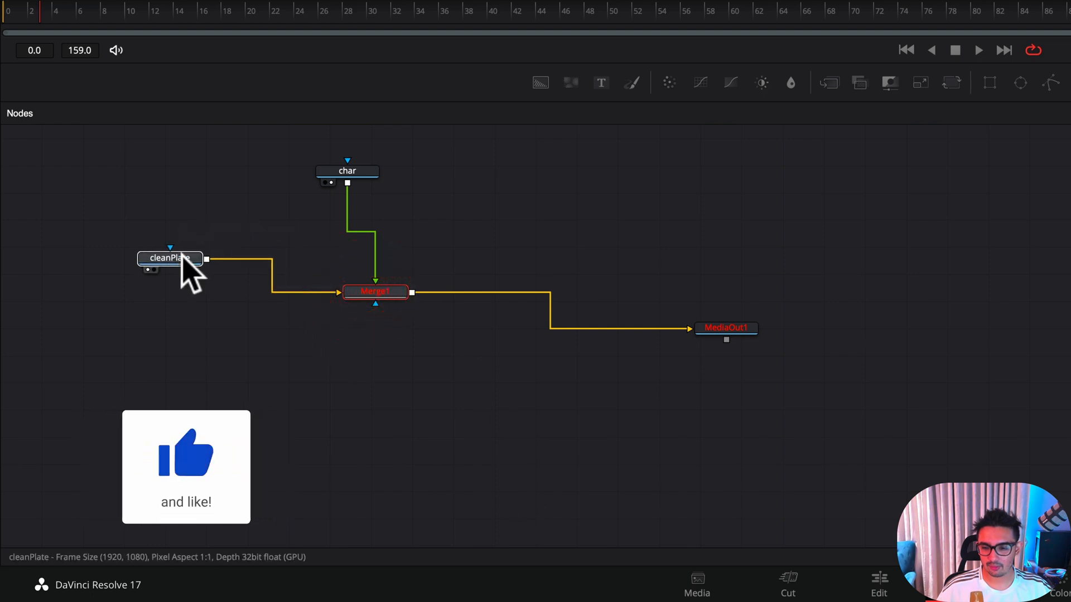
{"action": "left_click", "coordinate": [384, 295]}
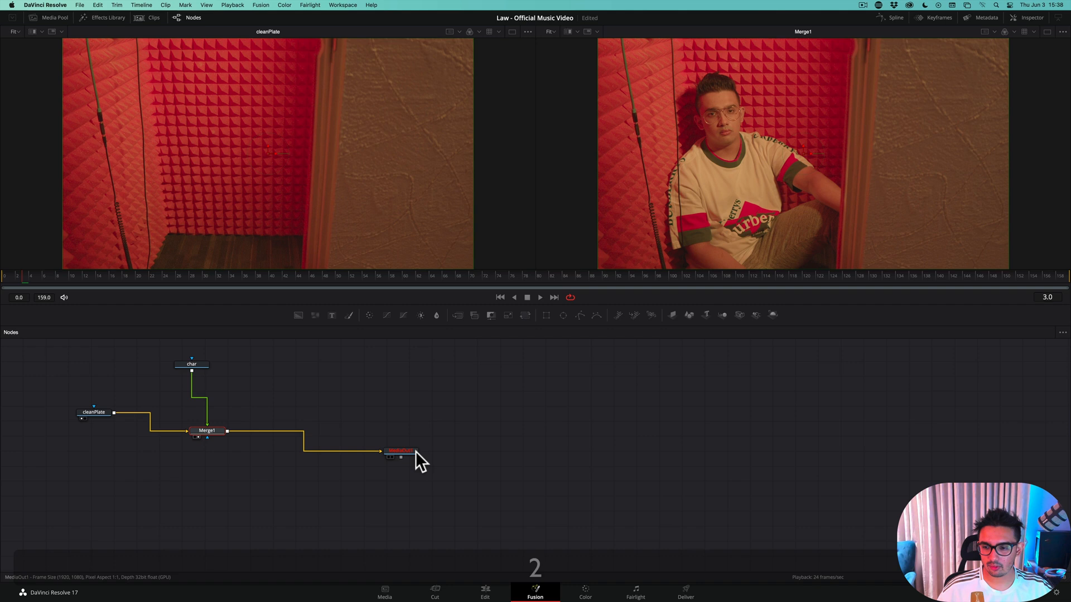
Show MediaOut1 in the second viewer and place its node lower in the node graph, clear of Merge1
{"action": "left_click", "coordinate": [751, 328]}
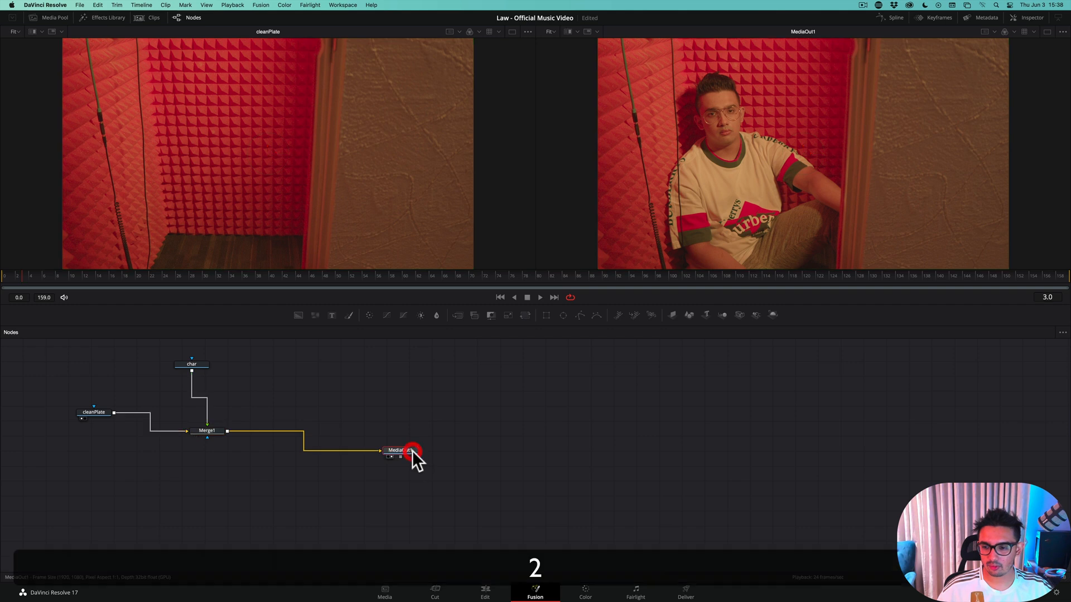
{"action": "left_click_drag", "start_coordinate": [412, 451], "coordinate": [434, 494]}
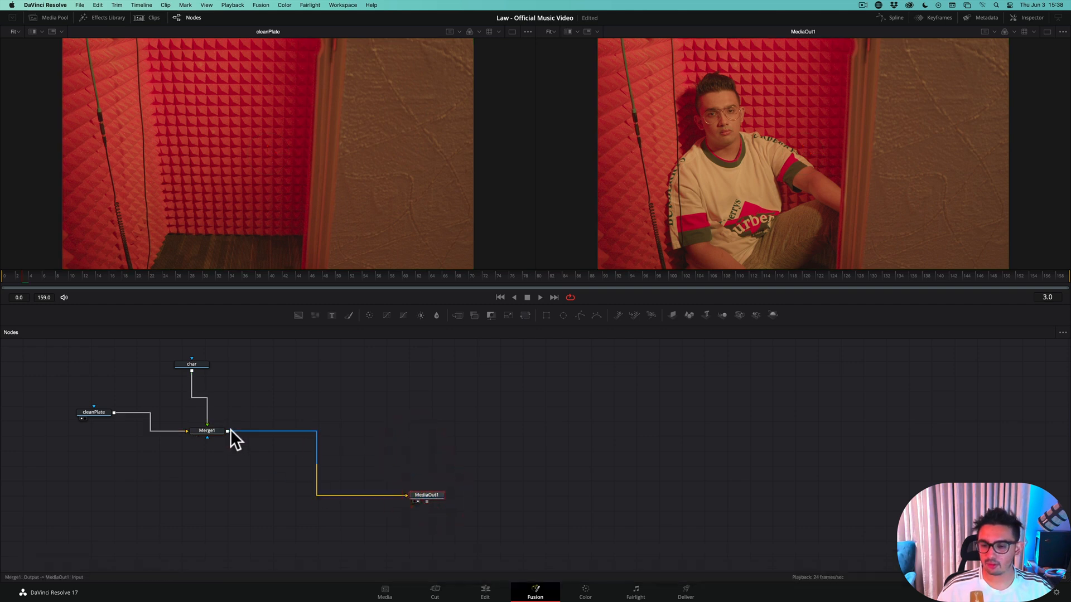
{"action": "left_click_drag", "start_coordinate": [211, 433], "coordinate": [213, 438]}
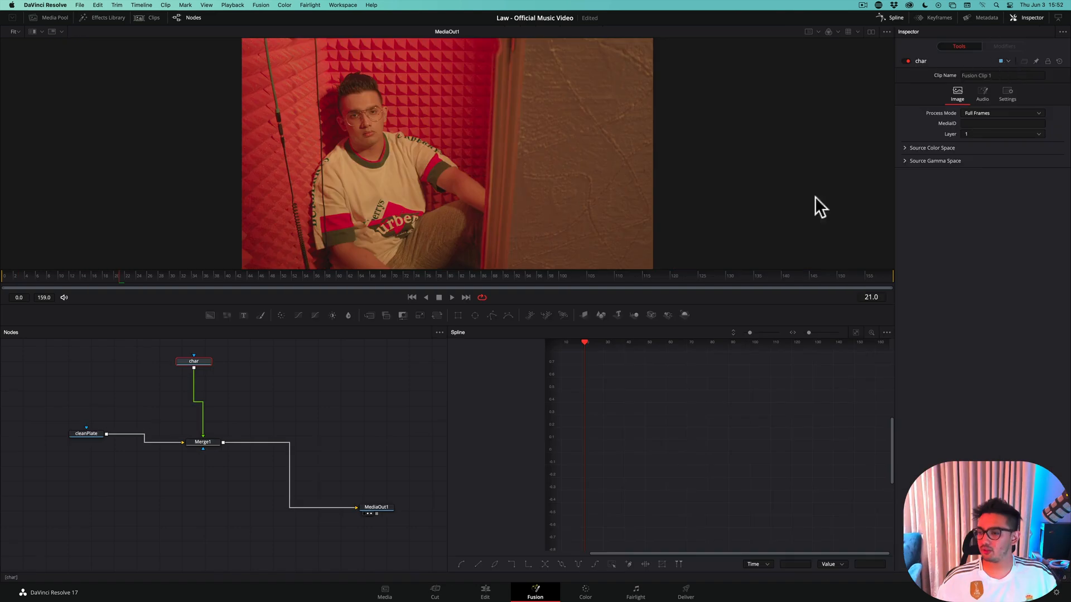
Try out the Blend setting of Merge1 and return it to 1.0
{"action": "left_click", "coordinate": [216, 441]}
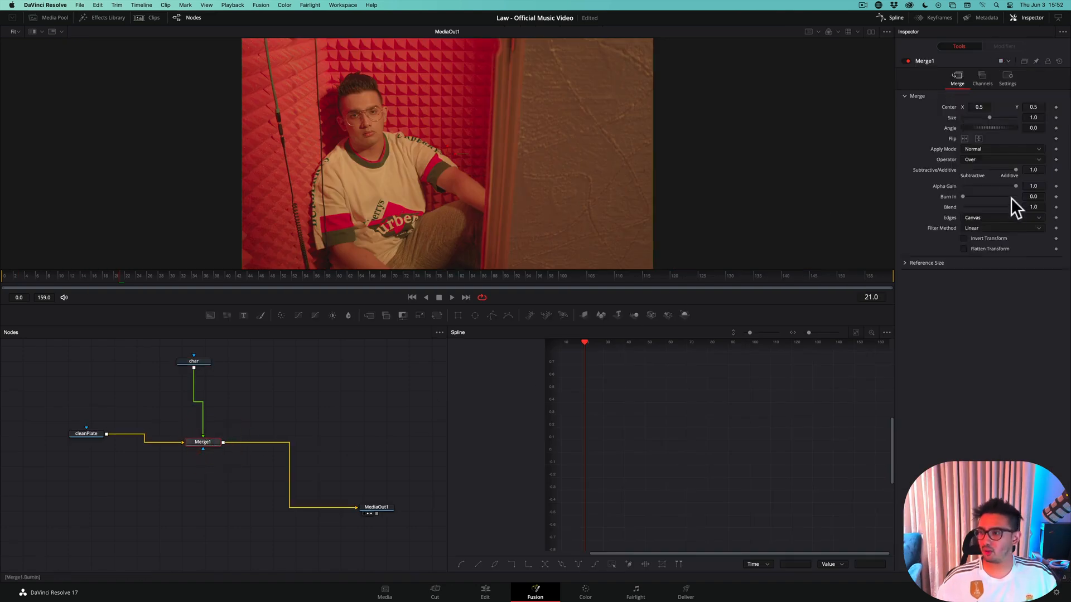
{"action": "mouse_move", "coordinate": [1016, 208]}
{"action": "left_mouse_down"}
{"action": "mouse_move", "coordinate": [954, 209]}
{"action": "mouse_move", "coordinate": [1022, 206]}
{"action": "left_mouse_up"}
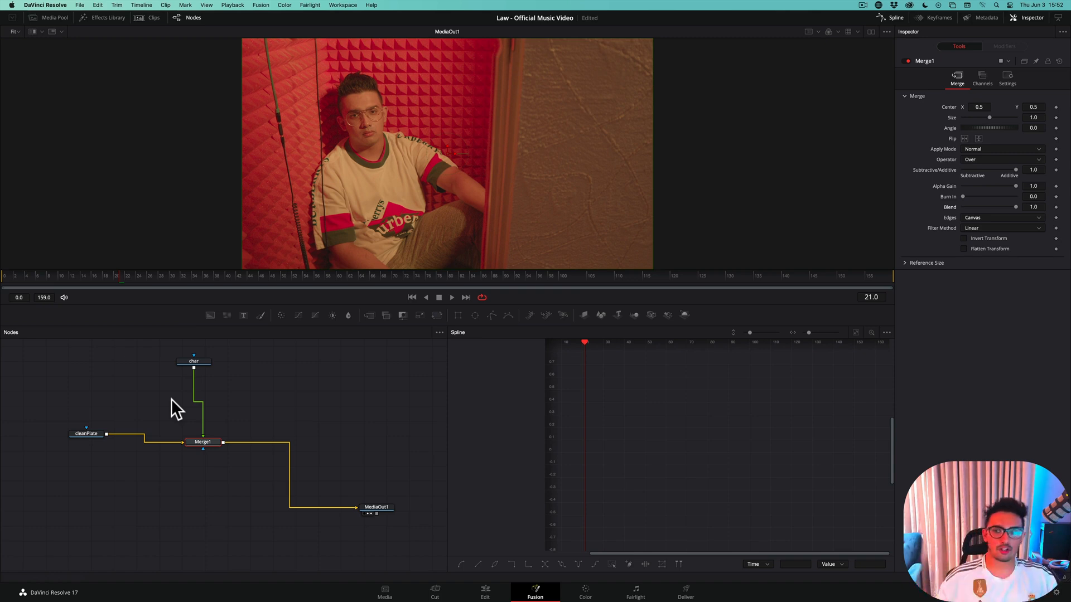
{"action": "left_click_drag", "start_coordinate": [1015, 207], "coordinate": [1015, 207]}
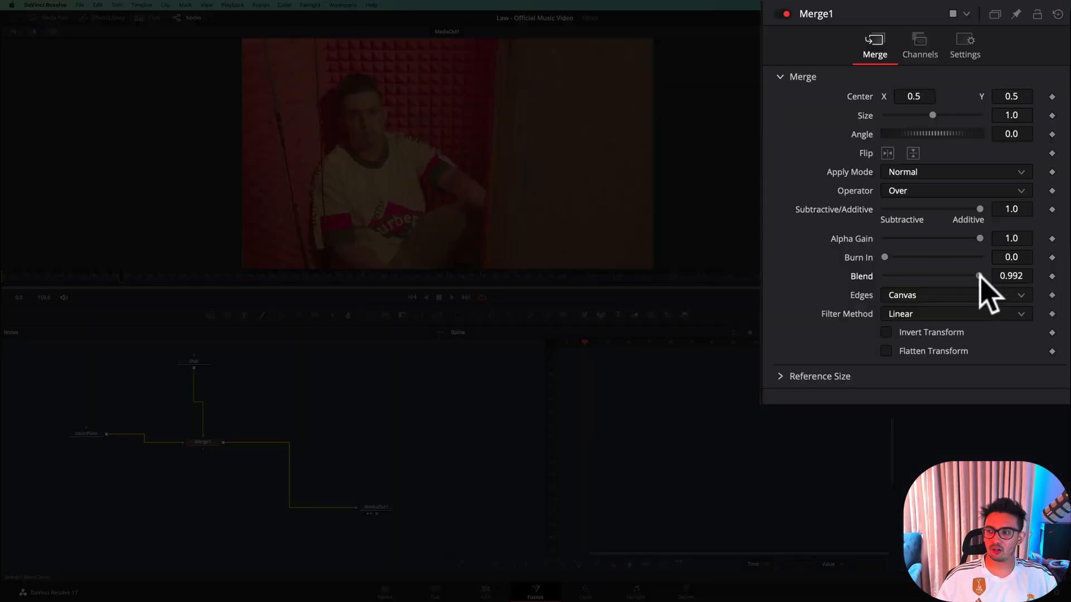
{"action": "left_click_drag", "start_coordinate": [980, 274], "coordinate": [1032, 281]}
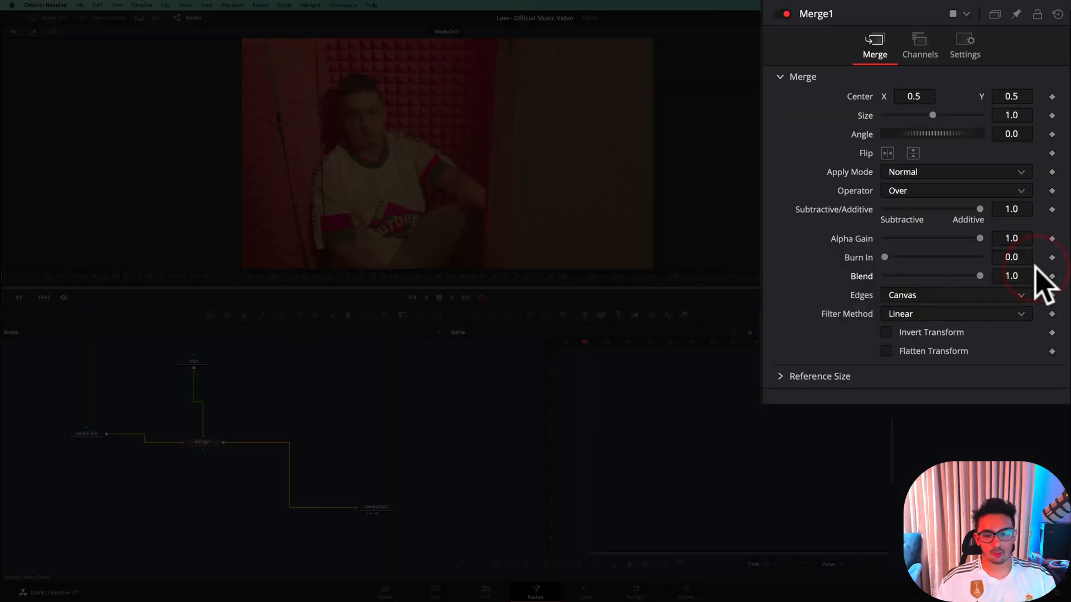
{"action": "left_click", "coordinate": [357, 418]}
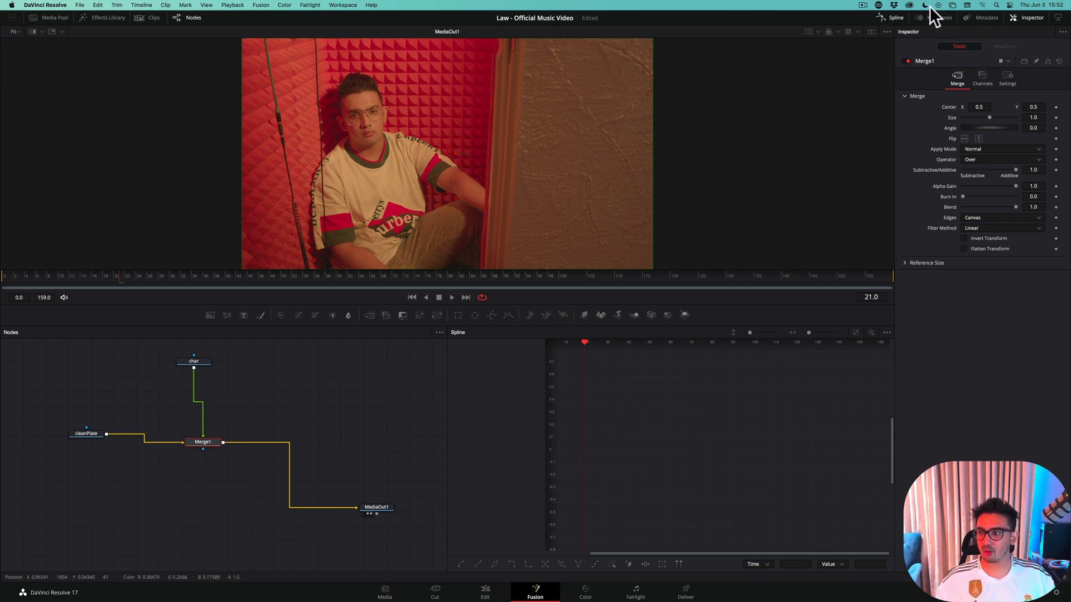
{"action": "left_click", "coordinate": [898, 18]}
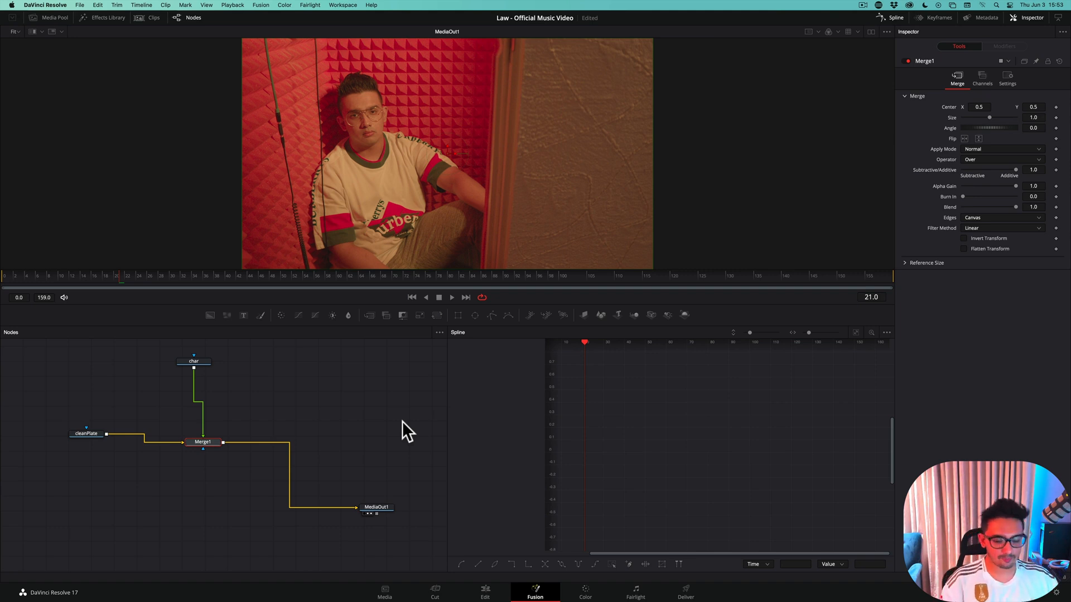
{"action": "key", "text": "shift+space"}
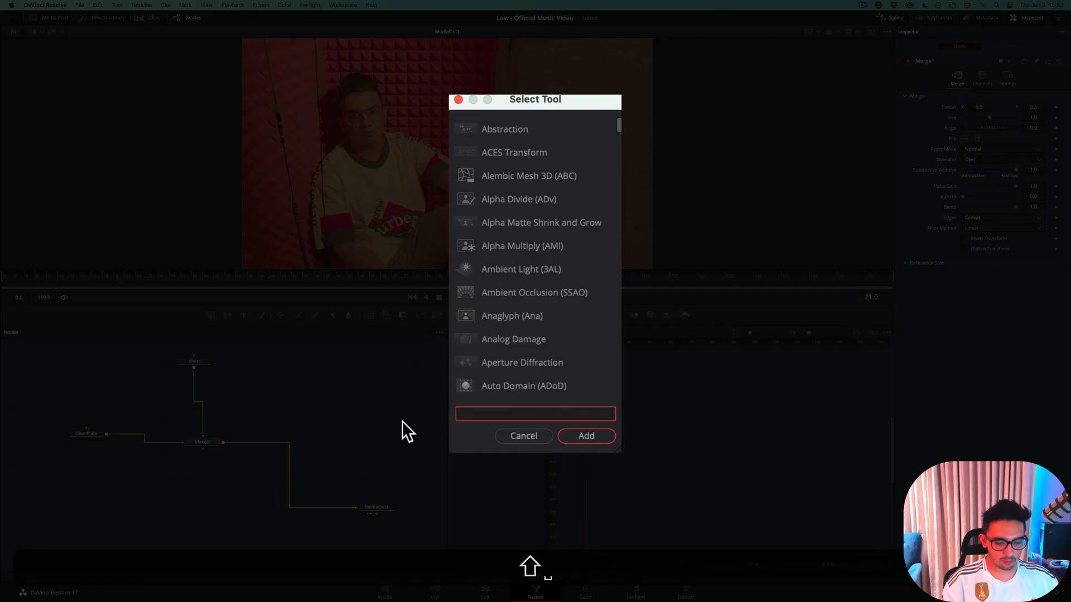
{"action": "type", "text": "fast"}
{"action": "key", "text": "Return"}
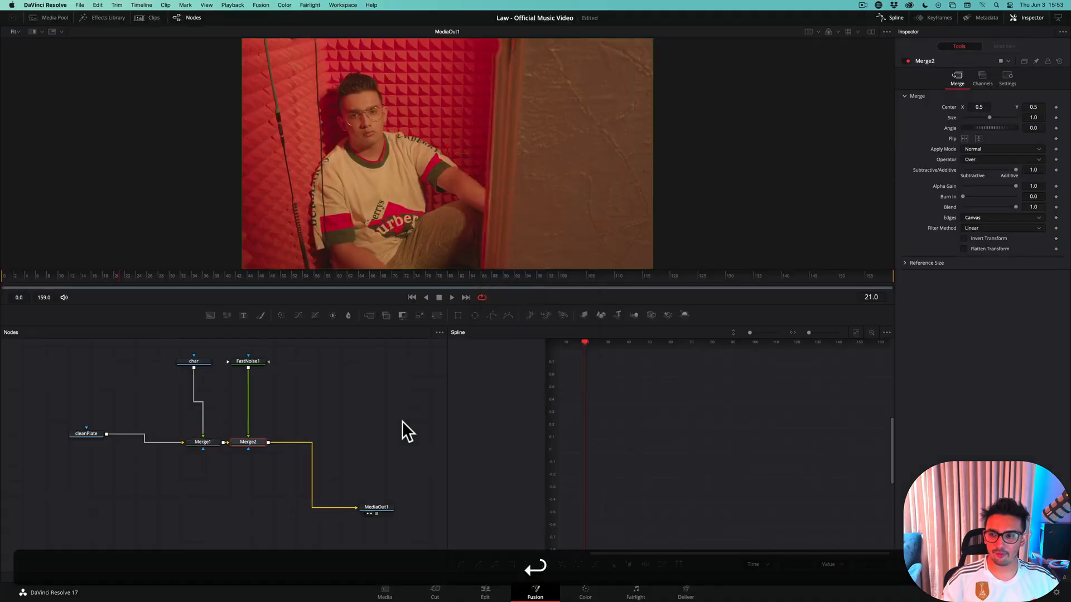
{"action": "key", "text": "super+z"}
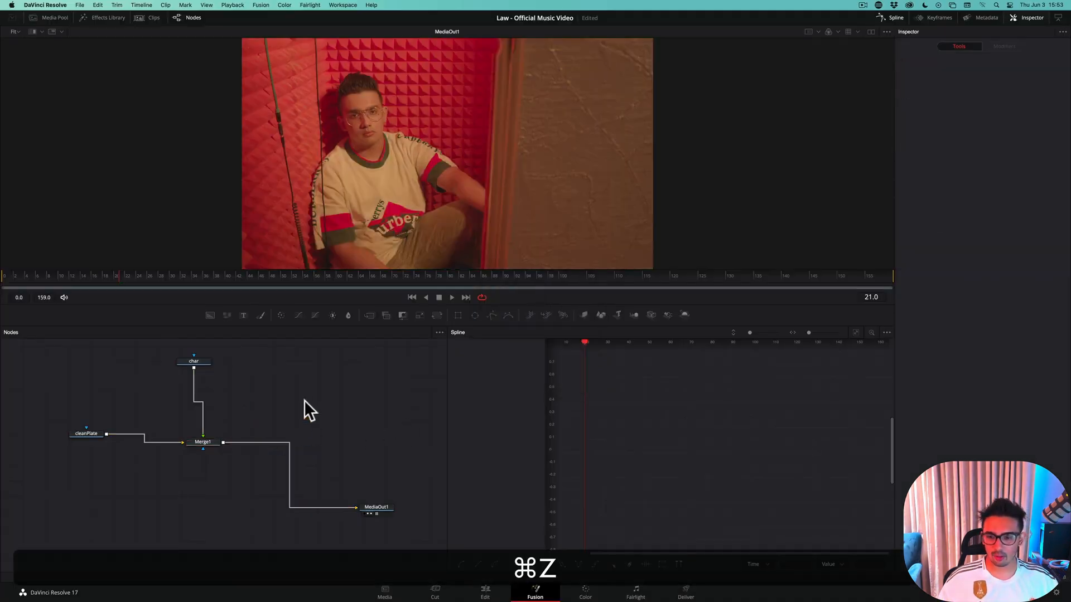
Add an unconnected FastNoise node in the empty graph area and show it in the first of two viewers
{"action": "left_click", "coordinate": [321, 397]}
{"action": "key", "text": "shift+space"}
{"action": "type", "text": "fast"}
{"action": "key", "text": "Down"}
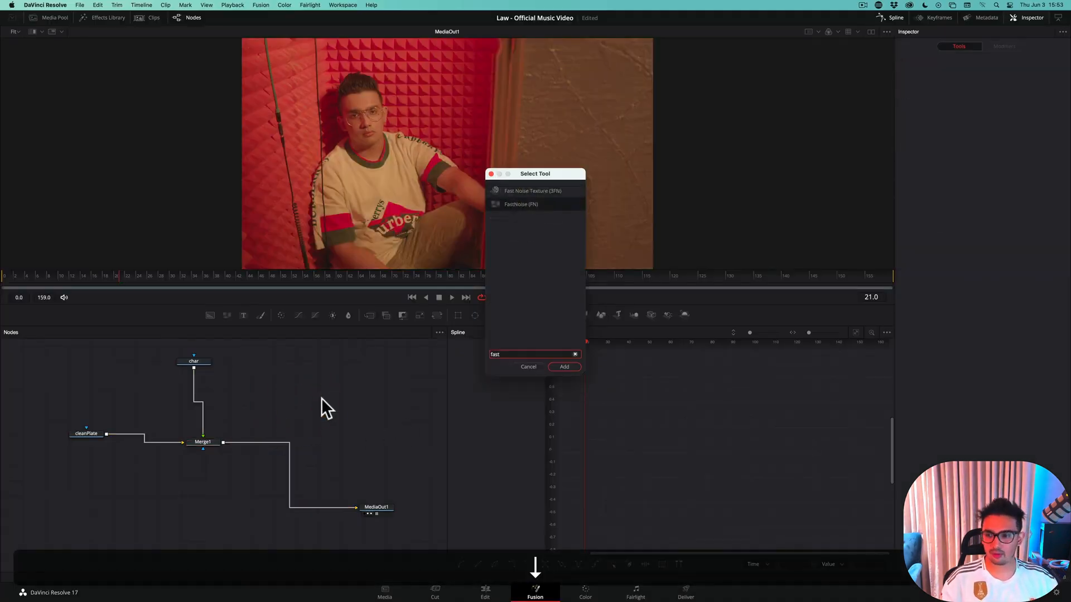
{"action": "key", "text": "Return"}
{"action": "left_click", "coordinate": [318, 404]}
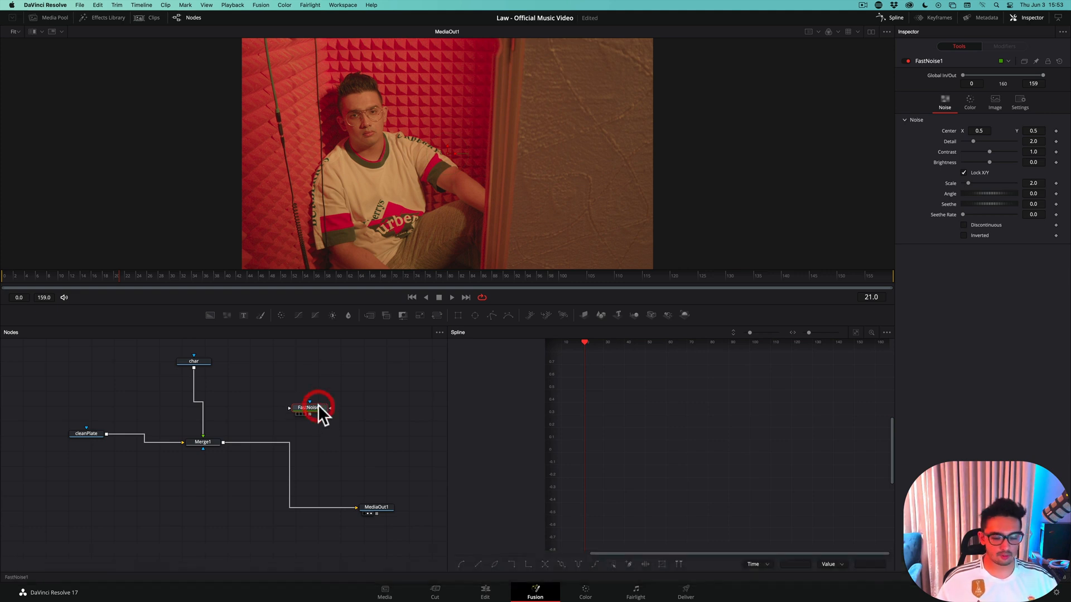
{"action": "left_click", "coordinate": [872, 33]}
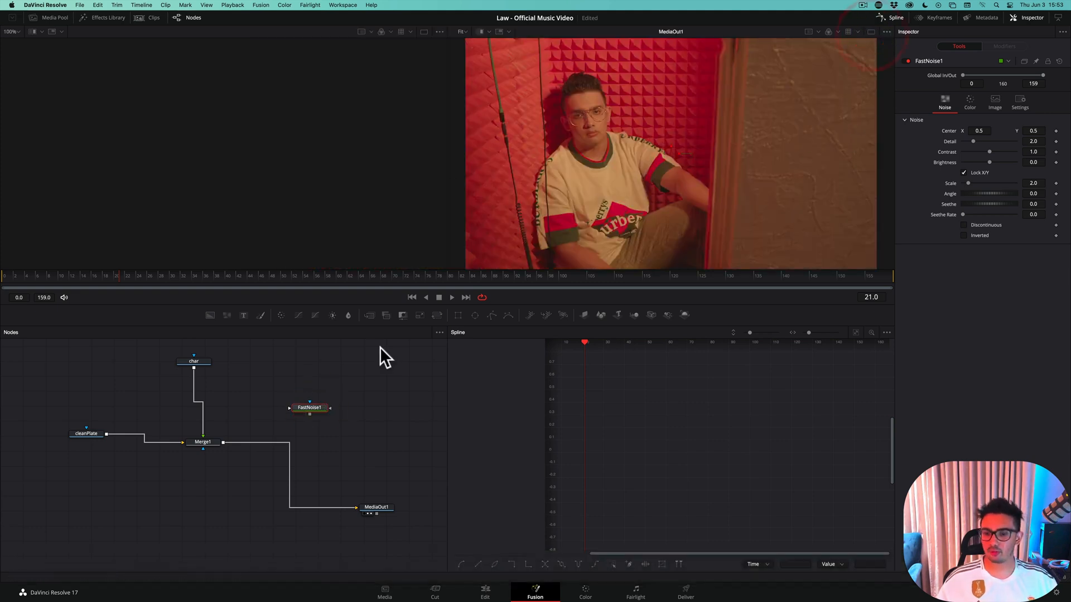
{"action": "key", "text": "1"}
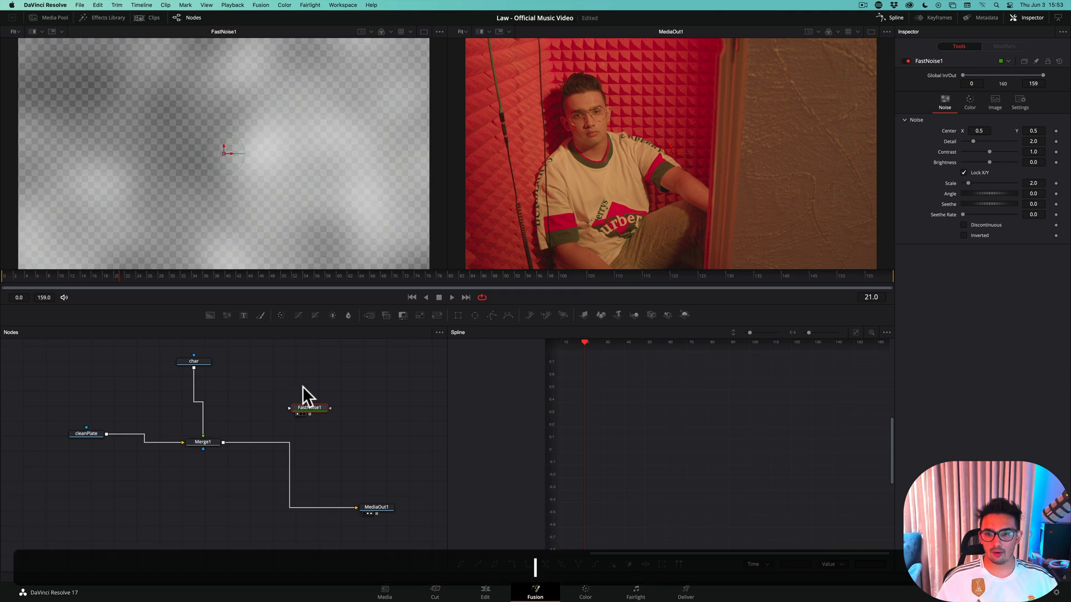
Scrub through the opening frames to check whether the FastNoise pattern moves over time
{"action": "left_click", "coordinate": [18, 277]}
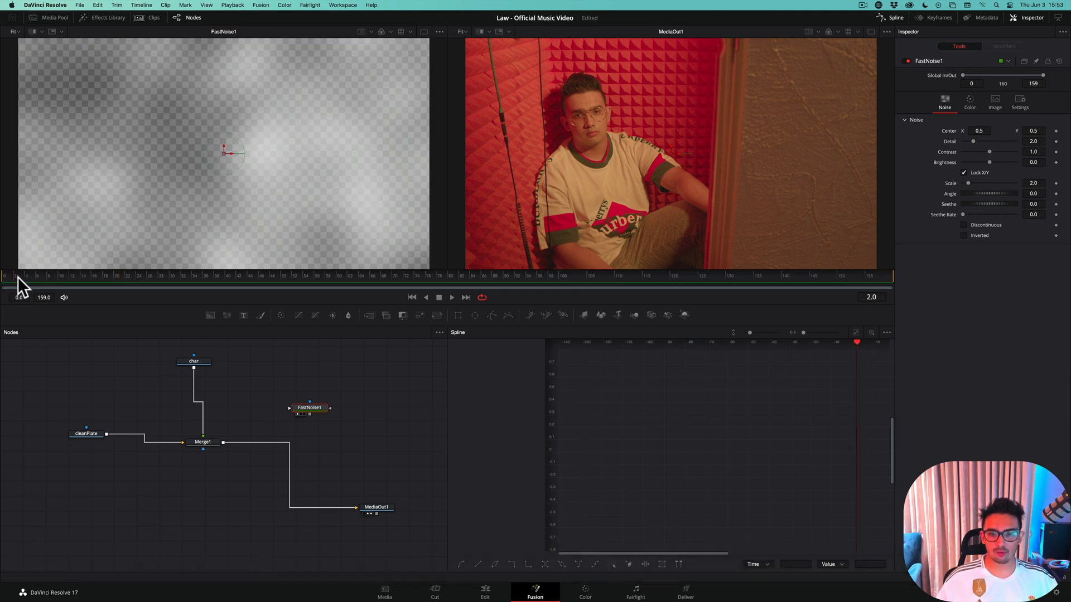
{"action": "left_click_drag", "start_coordinate": [18, 276], "coordinate": [41, 279]}
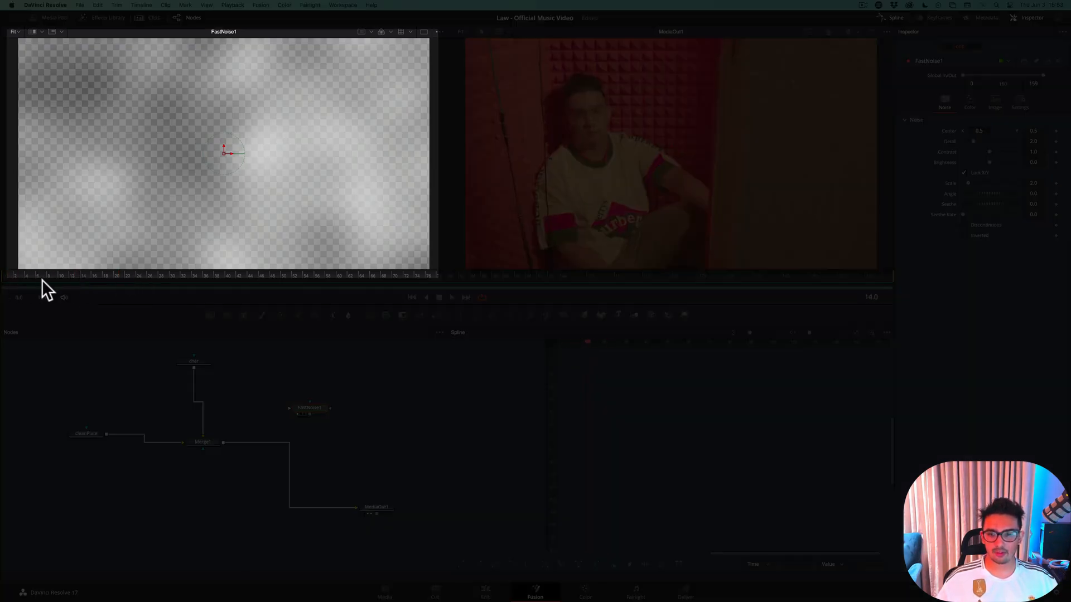
{"action": "left_click", "coordinate": [5, 278]}
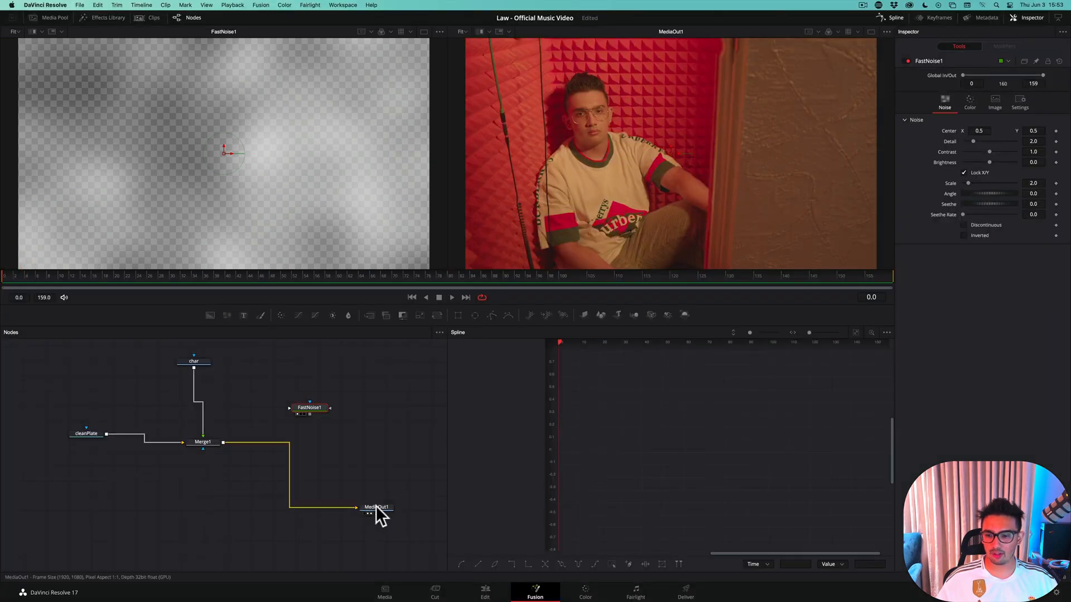
{"action": "left_click", "coordinate": [376, 508]}
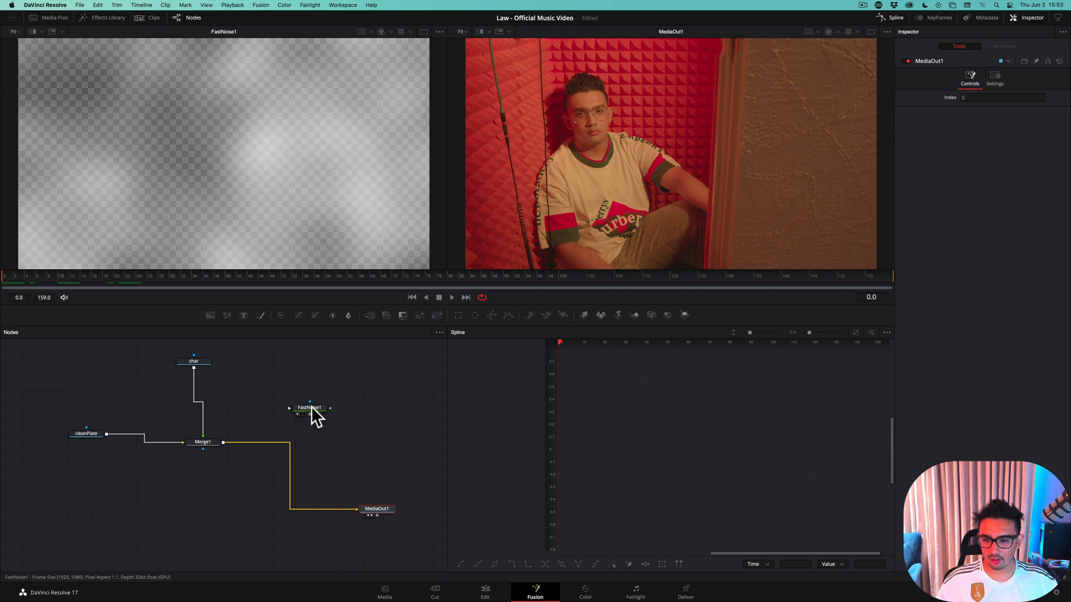
{"action": "left_click_drag", "start_coordinate": [311, 407], "coordinate": [309, 400]}
{"action": "left_click", "coordinate": [67, 277]}
{"action": "left_click_drag", "start_coordinate": [89, 280], "coordinate": [14, 280]}
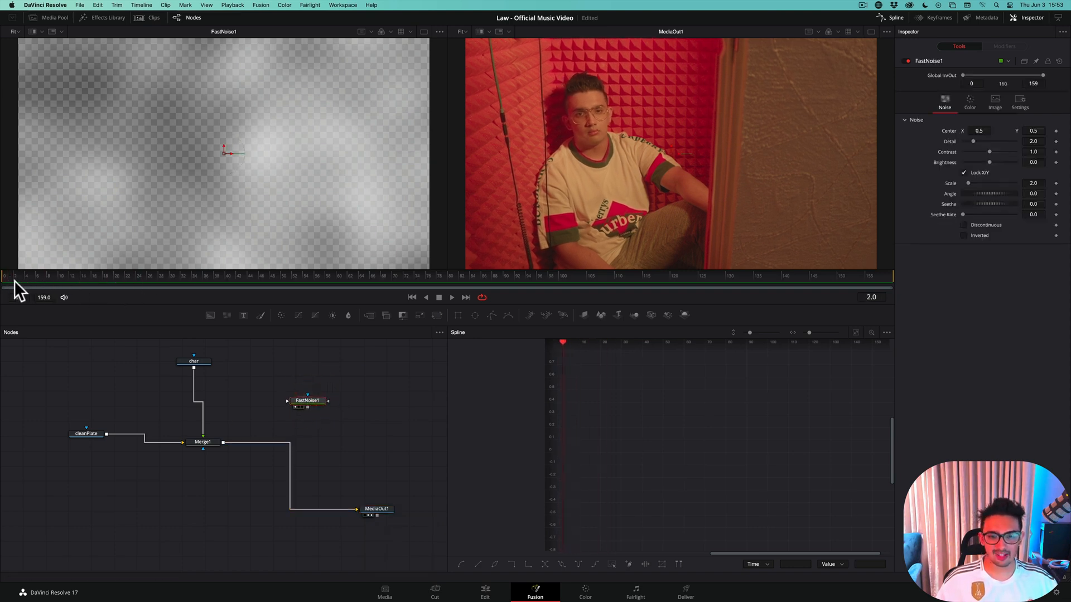
Set the FastNoise Seethe Rate to 0.6 and preview the motion over the opening frames
{"action": "double_click", "coordinate": [1034, 215]}
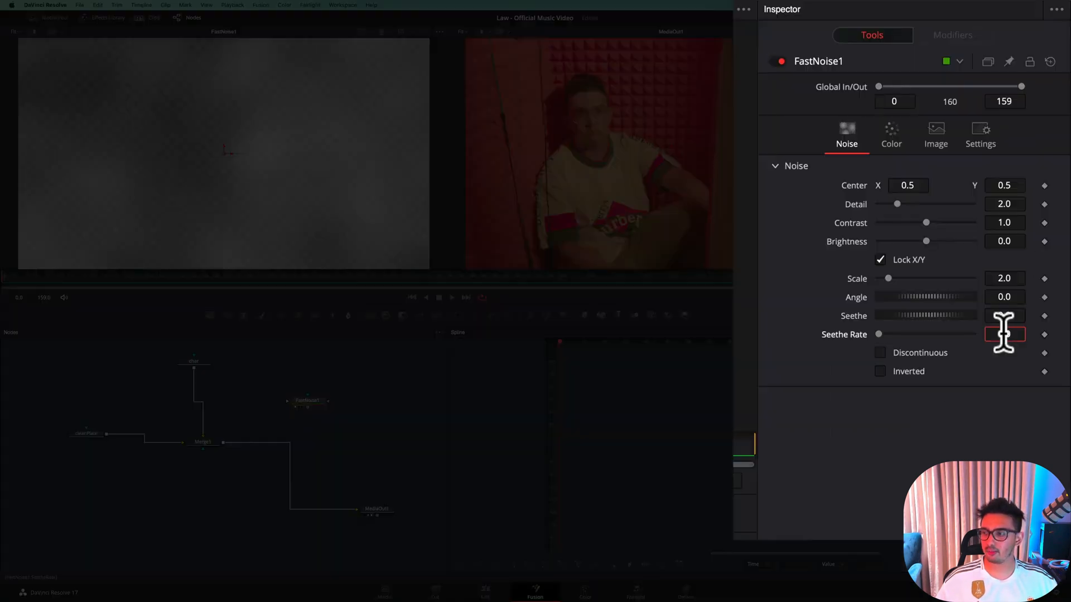
{"action": "type", "text": ".6"}
{"action": "key", "text": "Tab"}
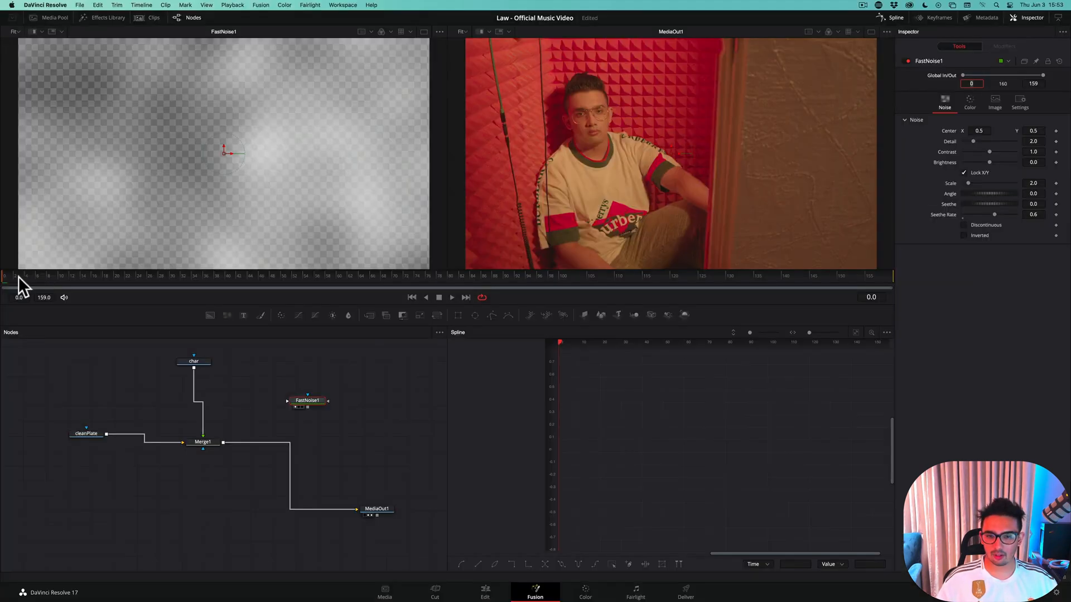
{"action": "mouse_move", "coordinate": [18, 276]}
{"action": "left_mouse_down"}
{"action": "mouse_move", "coordinate": [83, 276]}
{"action": "mouse_move", "coordinate": [5, 279]}
{"action": "left_mouse_up"}
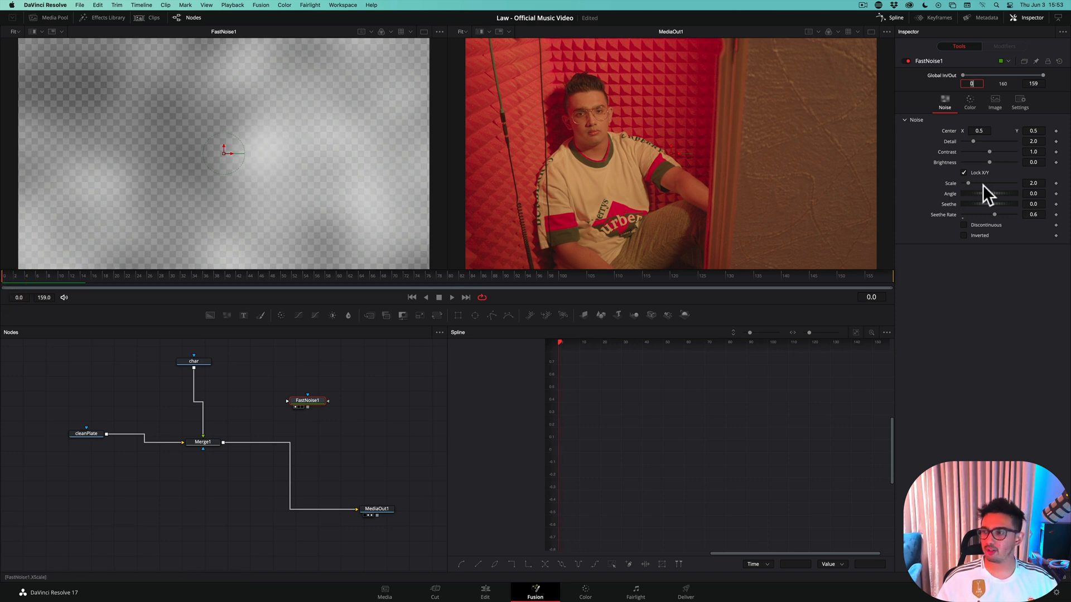
Set the FastNoise Scale to 11.65 and preview the finer noise over the opening frames
{"action": "left_click_drag", "start_coordinate": [968, 183], "coordinate": [993, 182]}
{"action": "left_click", "coordinate": [1033, 183]}
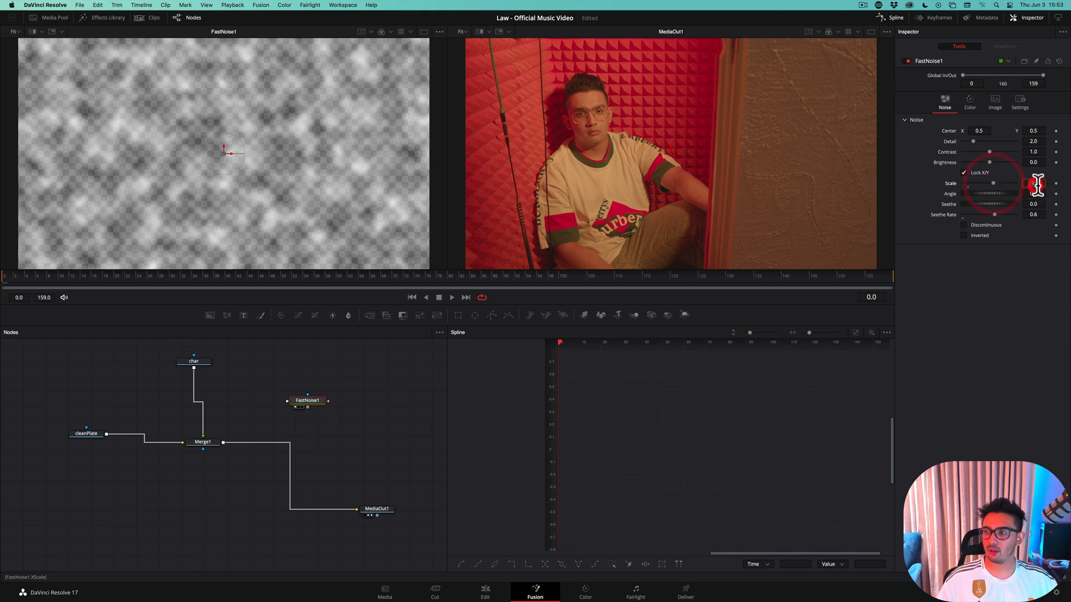
{"action": "type", "text": "11.5"}
{"action": "type", "text": "6"}
{"action": "key", "text": "Return"}
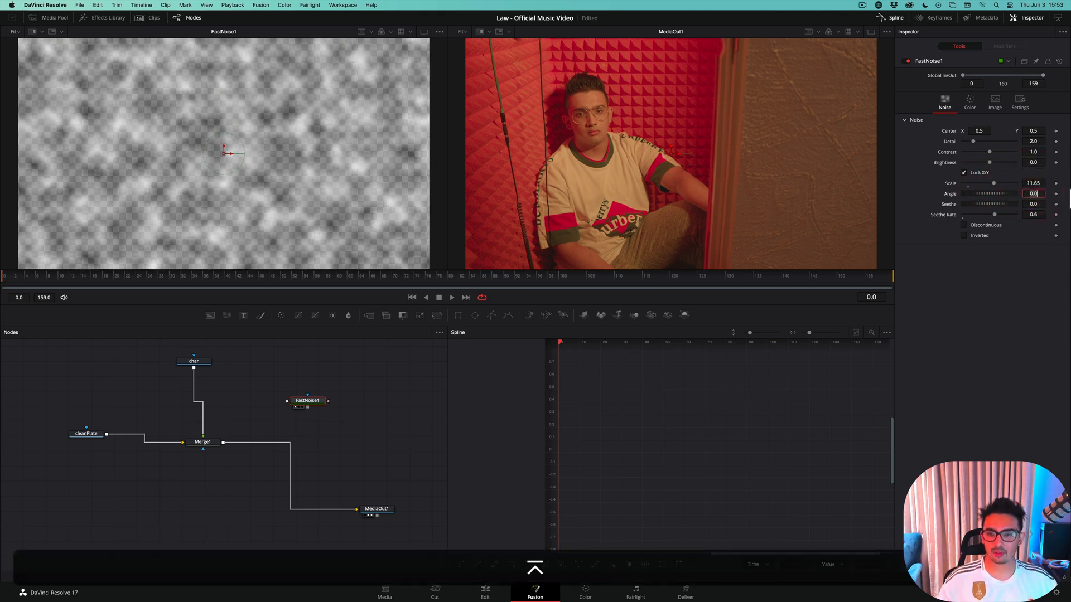
{"action": "mouse_move", "coordinate": [15, 278]}
{"action": "left_mouse_down"}
{"action": "mouse_move", "coordinate": [71, 279]}
{"action": "mouse_move", "coordinate": [2, 277]}
{"action": "mouse_move", "coordinate": [11, 276]}
{"action": "left_mouse_up"}
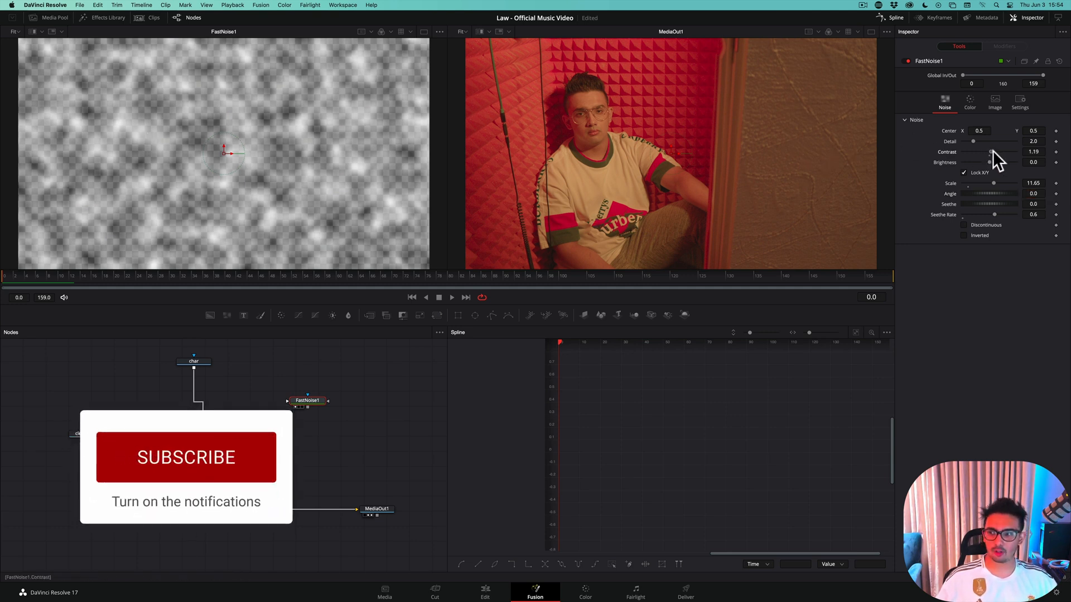
Try the FastNoise Contrast at 5.0, and set Brightness to 1.0 and Contrast to 0.0 for a solid white image
{"action": "left_click_drag", "start_coordinate": [991, 152], "coordinate": [1021, 152]}
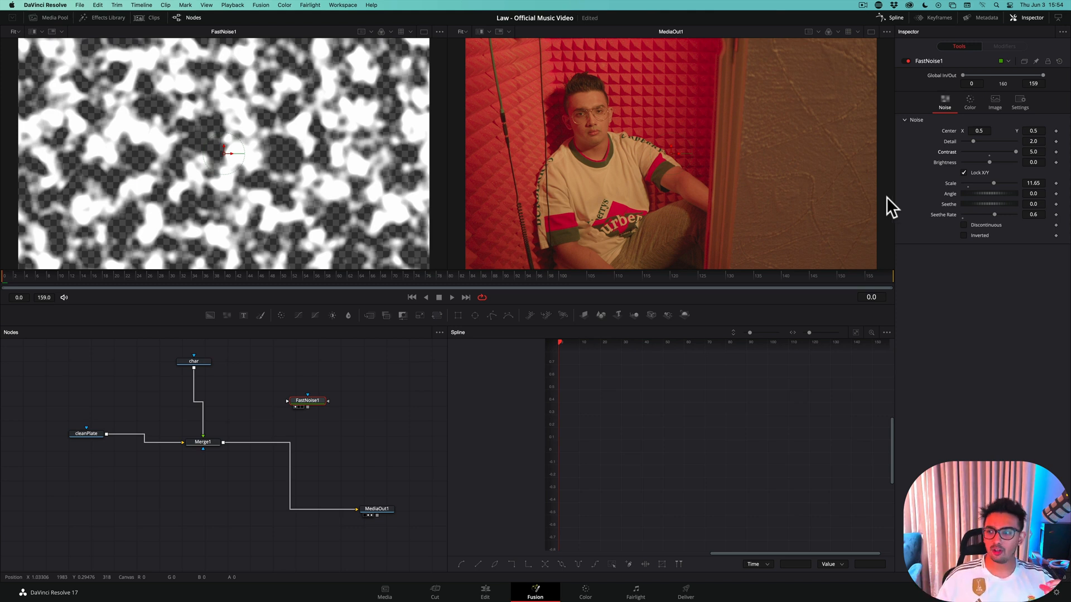
{"action": "left_click_drag", "start_coordinate": [989, 161], "coordinate": [963, 151]}
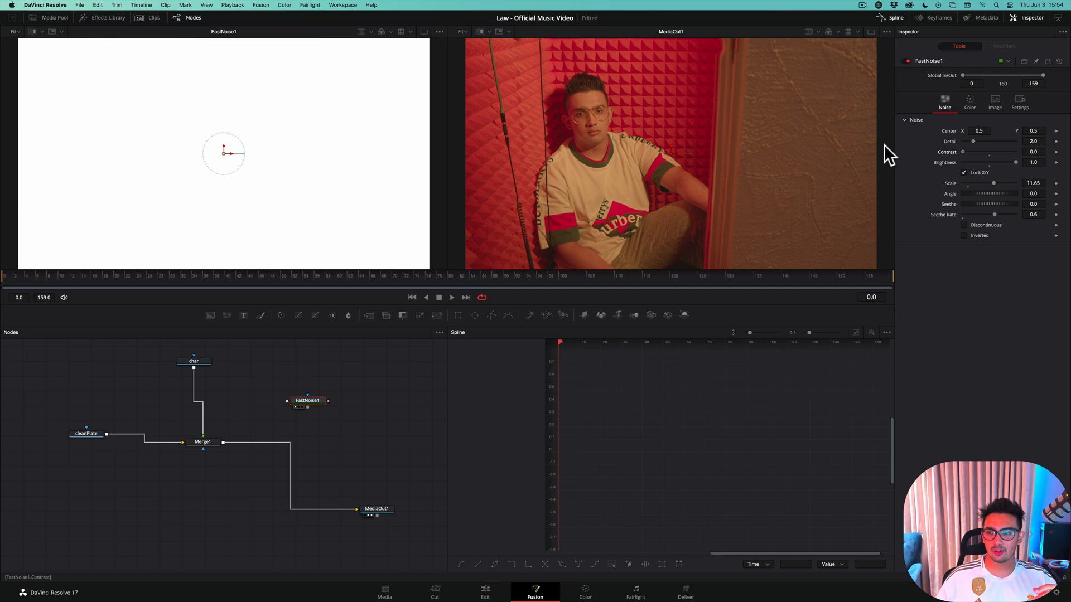
{"action": "left_click", "coordinate": [885, 146]}
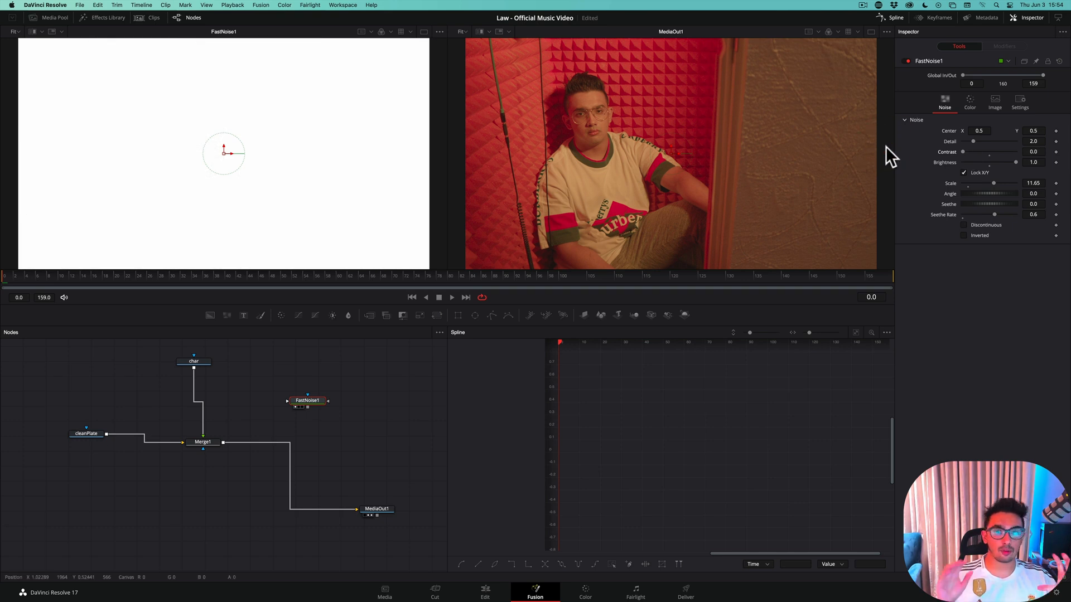
Try the FastNoise at Contrast 0.0 and Brightness -1.0, and preview a patchy pattern at Contrast 5.0 and Brightness -0.28
{"action": "left_click_drag", "start_coordinate": [966, 149], "coordinate": [901, 150]}
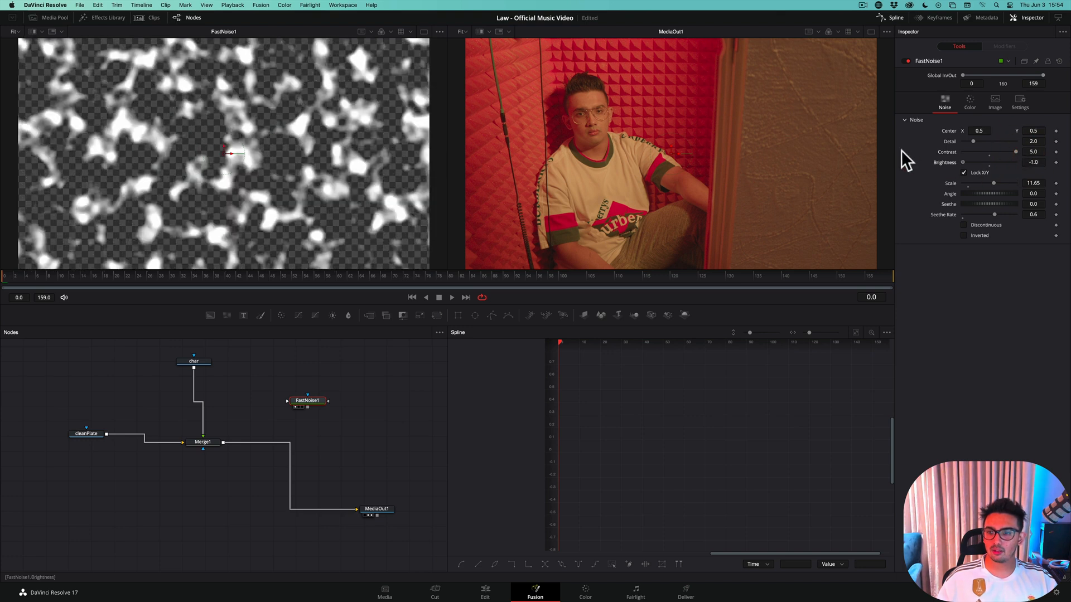
{"action": "left_click_drag", "start_coordinate": [1016, 149], "coordinate": [935, 148]}
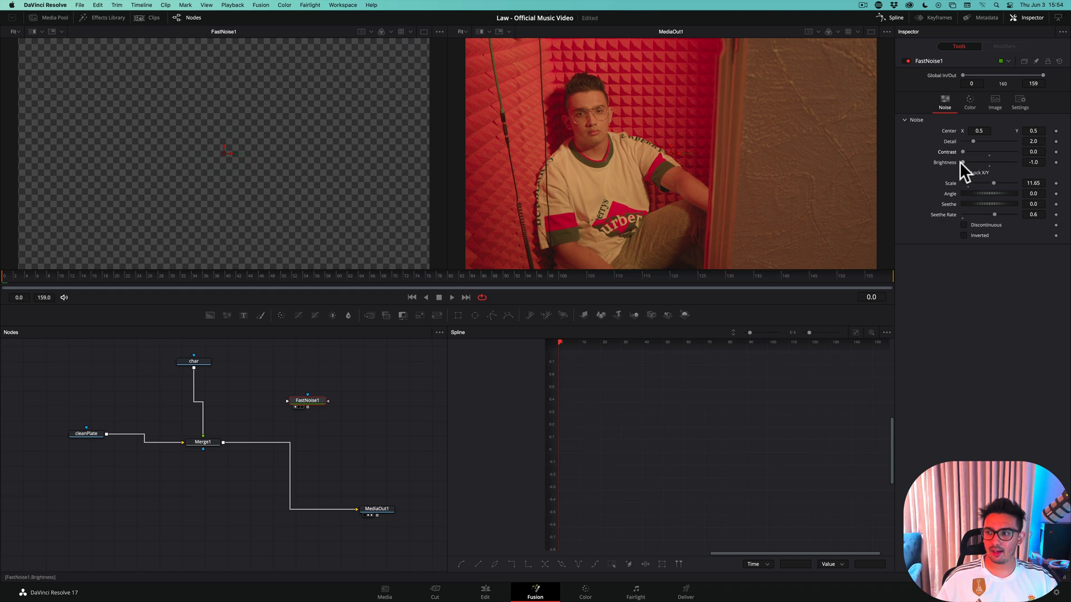
{"action": "mouse_move", "coordinate": [962, 162]}
{"action": "left_mouse_down"}
{"action": "mouse_move", "coordinate": [1012, 161]}
{"action": "mouse_move", "coordinate": [985, 149]}
{"action": "mouse_move", "coordinate": [1015, 152]}
{"action": "mouse_move", "coordinate": [982, 161]}
{"action": "left_mouse_up"}
{"action": "left_click", "coordinate": [1011, 161]}
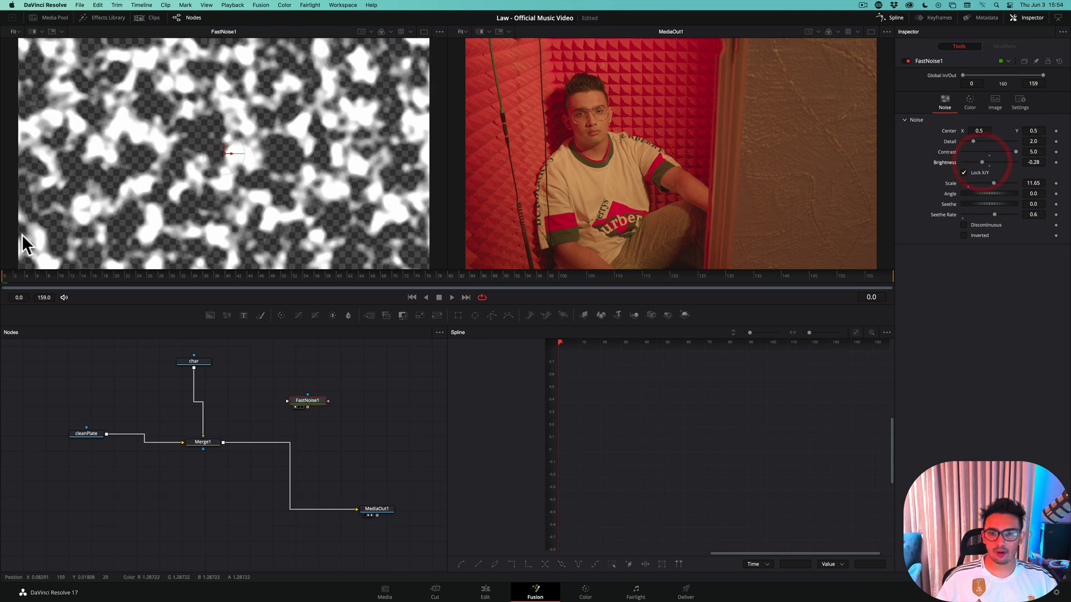
{"action": "left_click_drag", "start_coordinate": [18, 273], "coordinate": [72, 272]}
{"action": "left_click", "coordinate": [136, 202]}
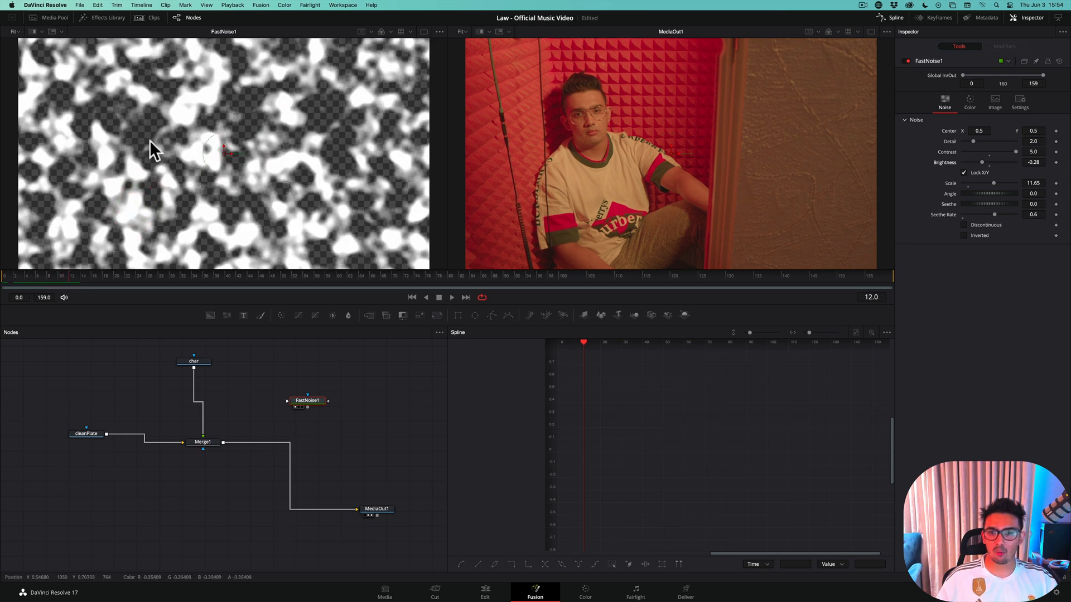
Connect FastNoise1 to Merge1 as its effect mask and preview the masked character over the opening frames
{"action": "left_click", "coordinate": [207, 442]}
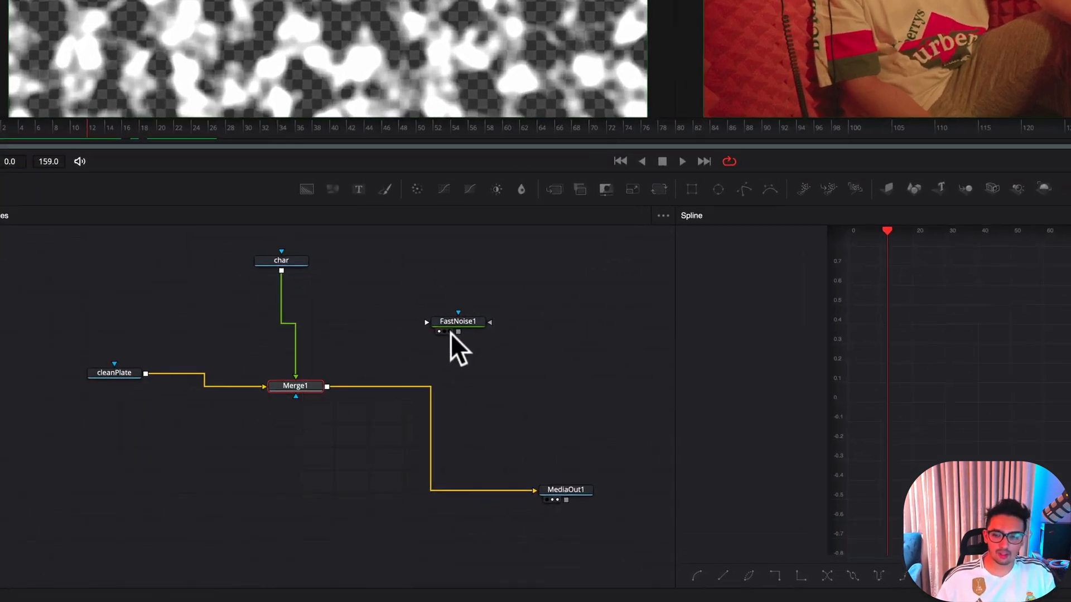
{"action": "left_click_drag", "start_coordinate": [459, 332], "coordinate": [293, 393]}
{"action": "left_click", "coordinate": [293, 393]}
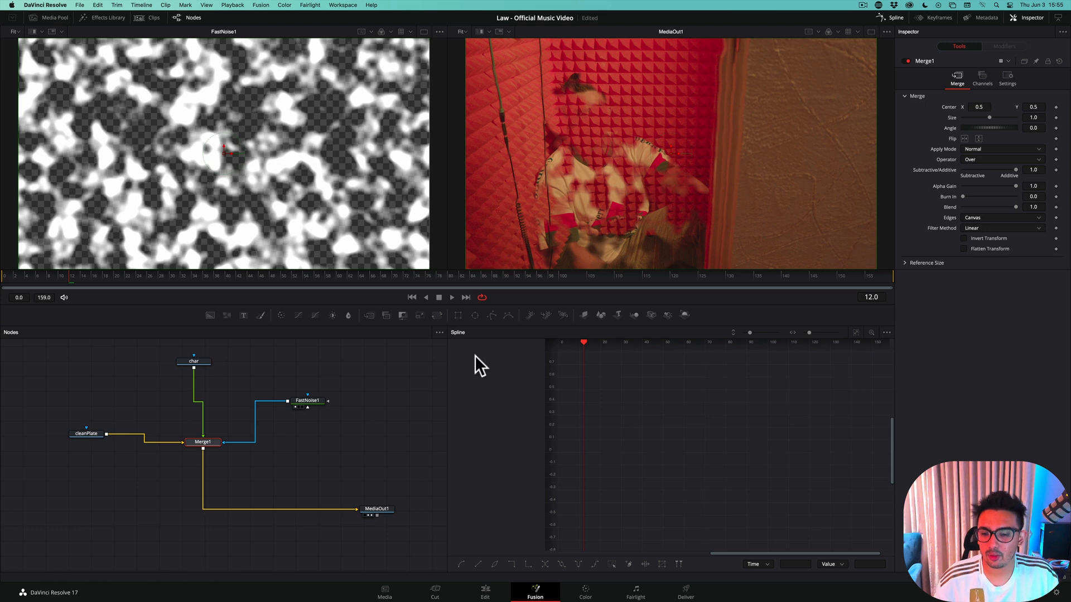
{"action": "left_click_drag", "start_coordinate": [315, 397], "coordinate": [326, 384]}
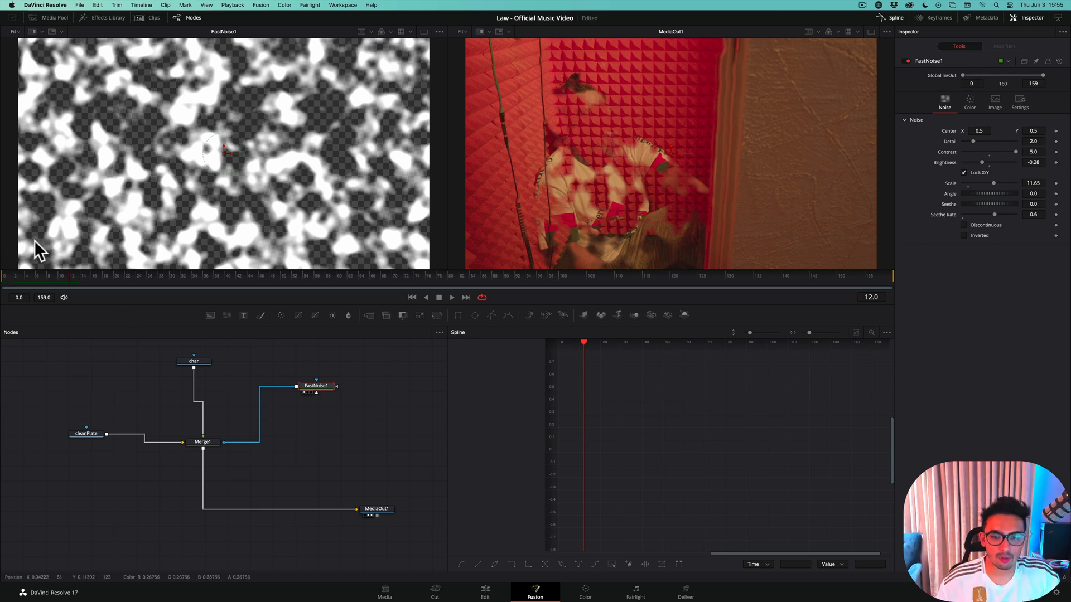
{"action": "left_click", "coordinate": [7, 276]}
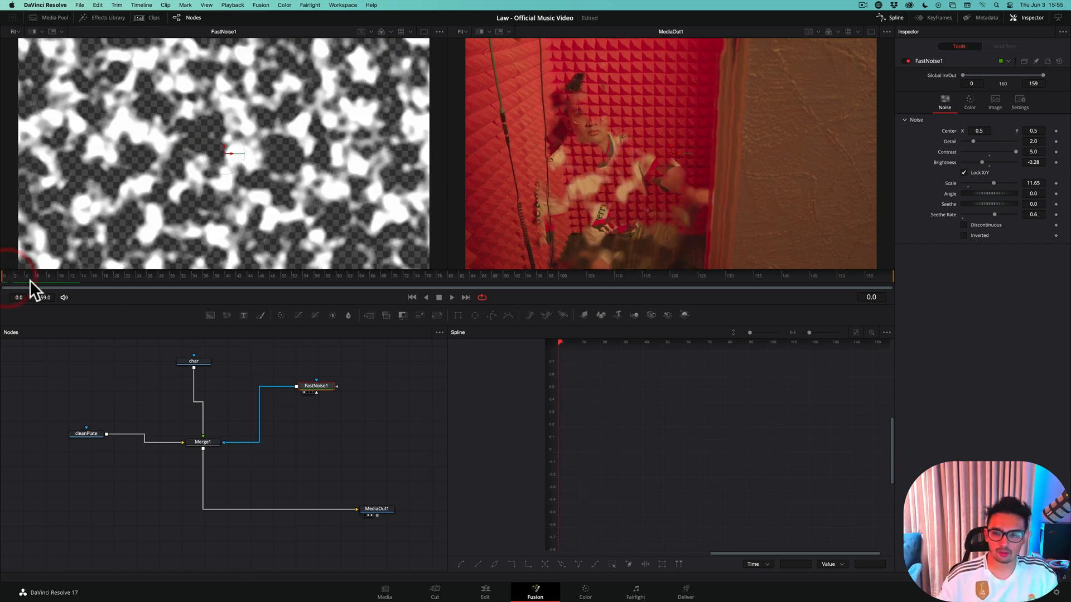
{"action": "left_click", "coordinate": [81, 276]}
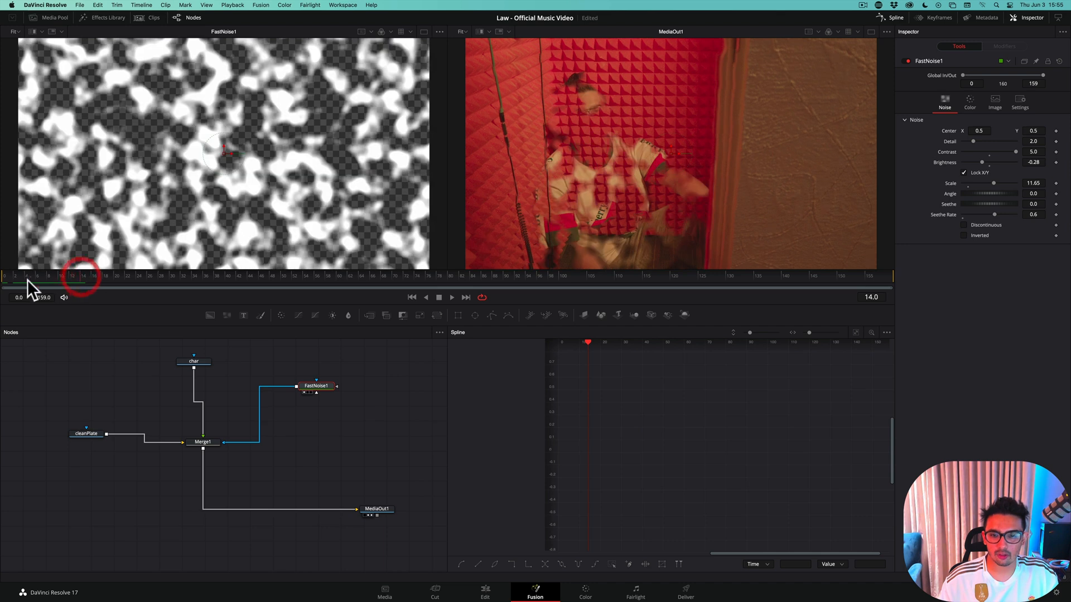
{"action": "left_click", "coordinate": [10, 277]}
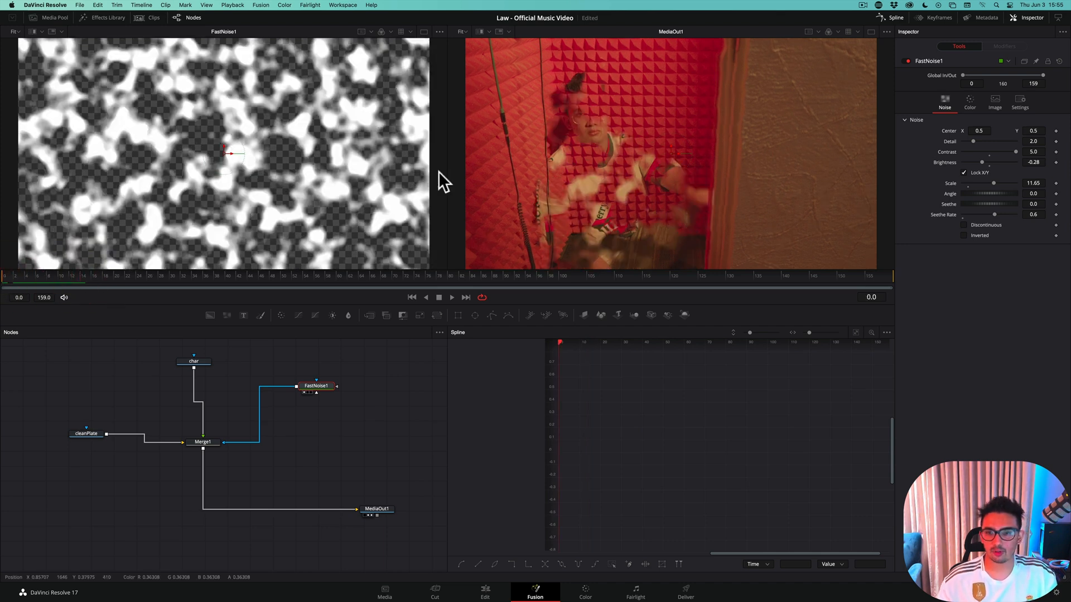
Keyframe the FastNoise Contrast at 0.0 and Brightness at 1.0 on frame 0, and save the project
{"action": "left_click_drag", "start_coordinate": [980, 162], "coordinate": [881, 161]}
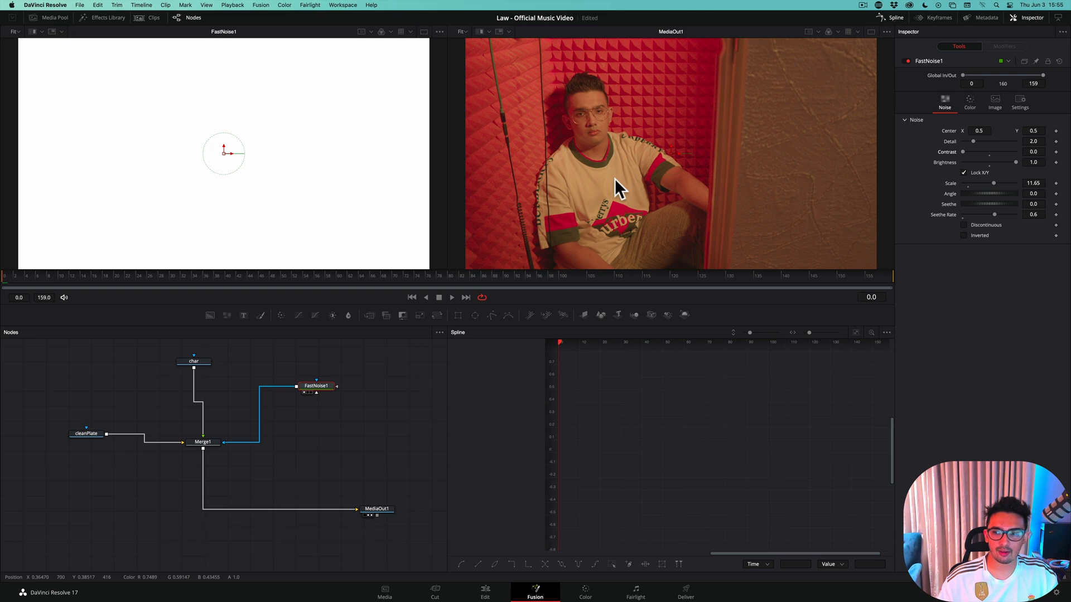
{"action": "left_click", "coordinate": [1056, 152]}
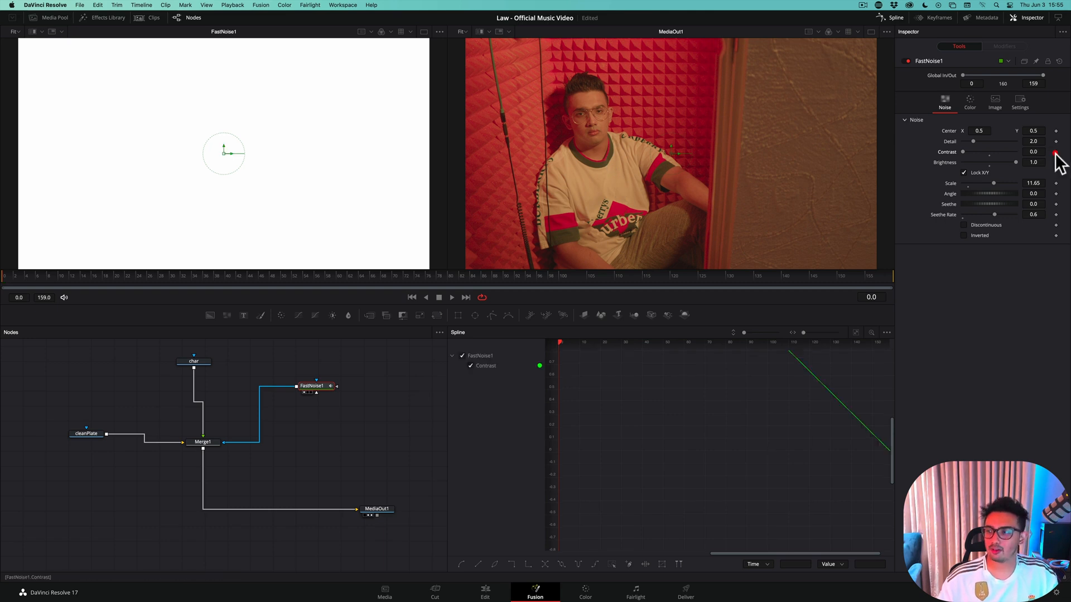
{"action": "left_click", "coordinate": [1056, 162]}
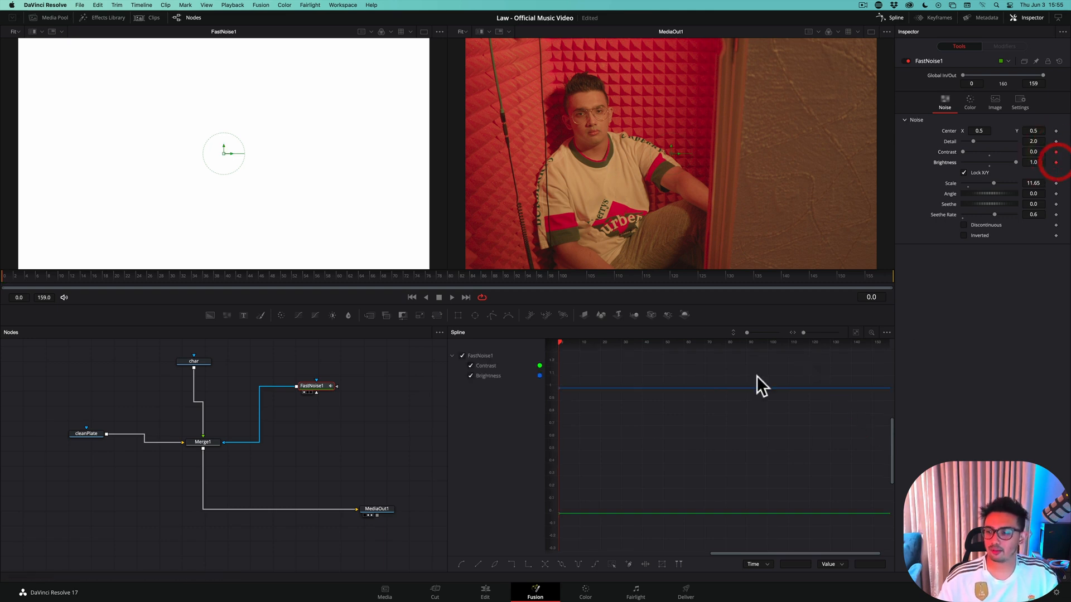
{"action": "left_click", "coordinate": [854, 333]}
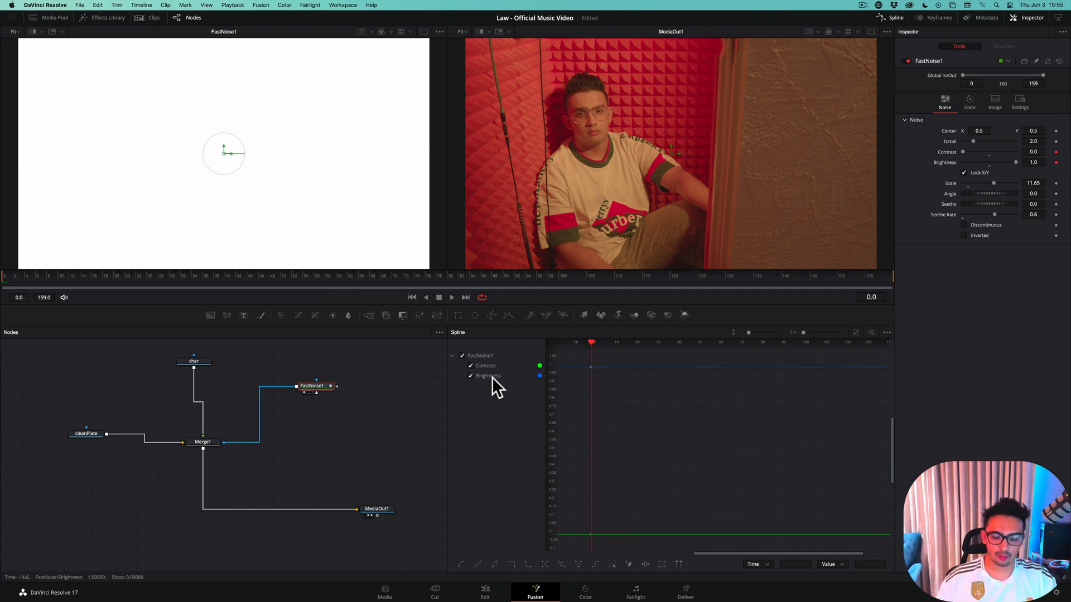
{"action": "key", "text": "super+s"}
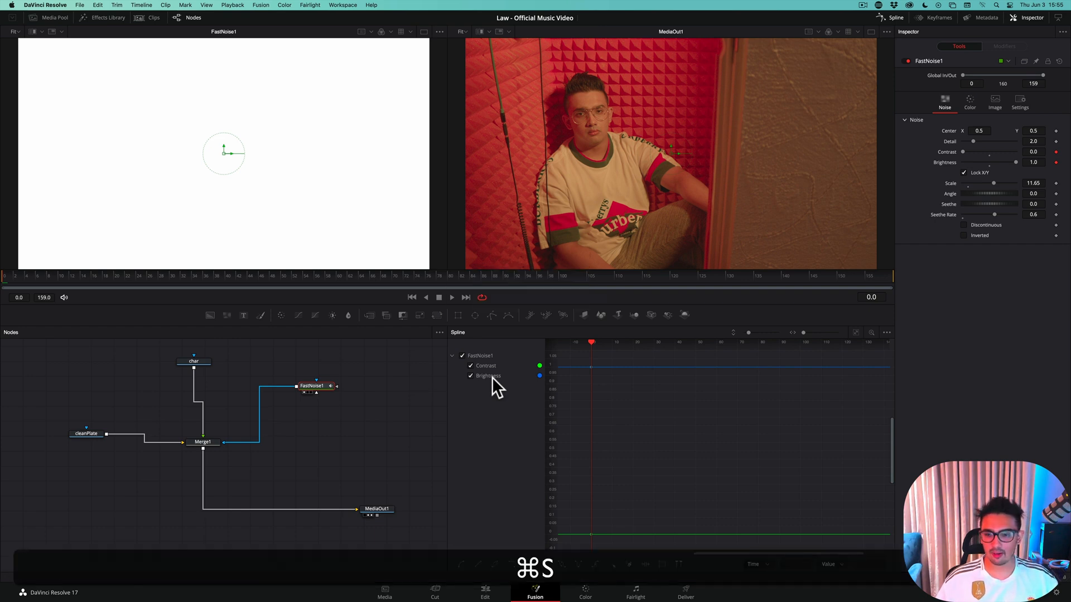
Check the cut into the Teleport Out VOX Room clip by playing the edit timeline across it, and return to the Fusion composition
{"action": "left_click", "coordinate": [485, 593]}
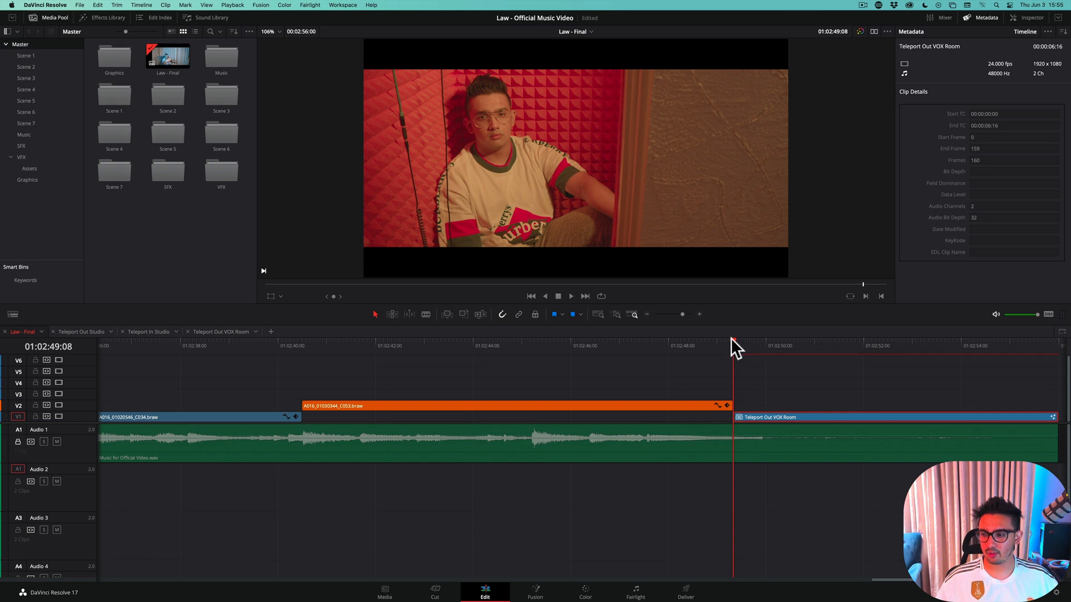
{"action": "left_click_drag", "start_coordinate": [731, 338], "coordinate": [700, 340]}
{"action": "key", "text": "space"}
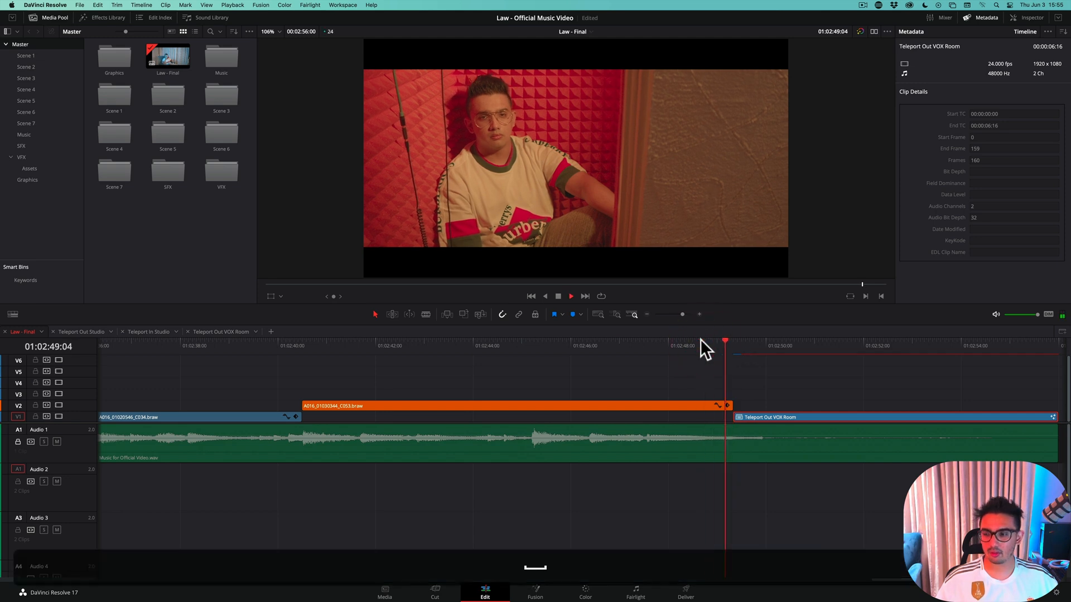
{"action": "key", "text": "space"}
{"action": "left_click_drag", "start_coordinate": [719, 340], "coordinate": [749, 343]}
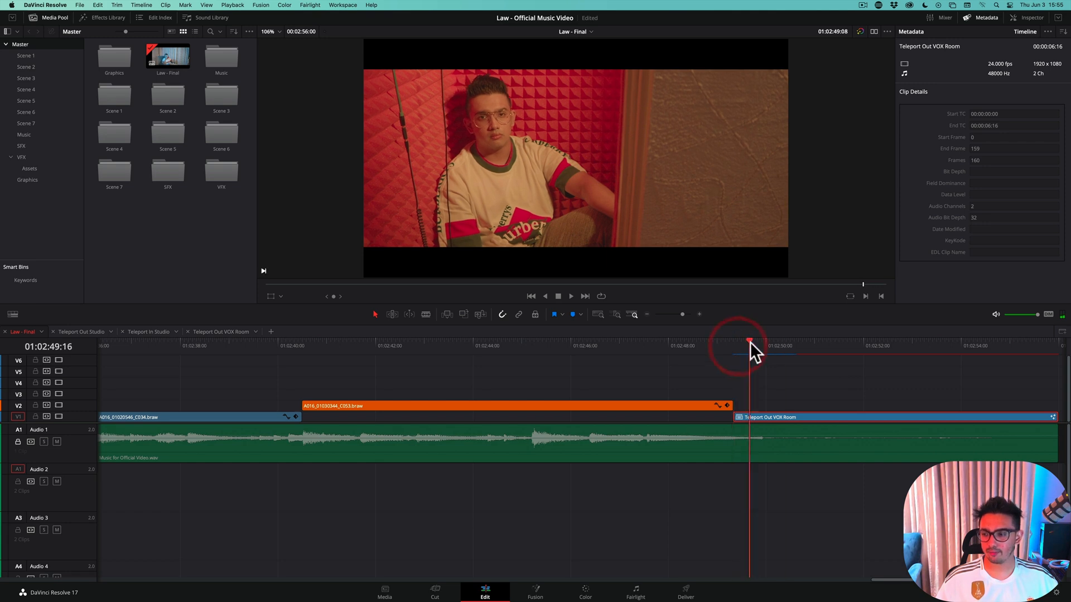
{"action": "left_click", "coordinate": [549, 594]}
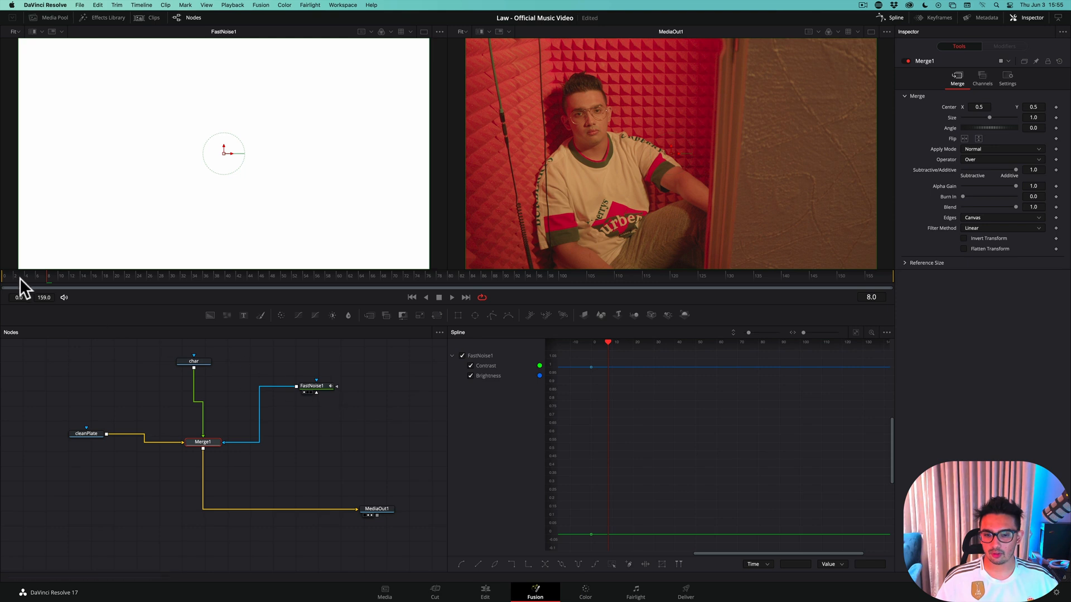
Keyframe the FastNoise Contrast at 5.0 on frame 4, with a Brightness keyframe at 1.0
{"action": "left_click", "coordinate": [5, 276]}
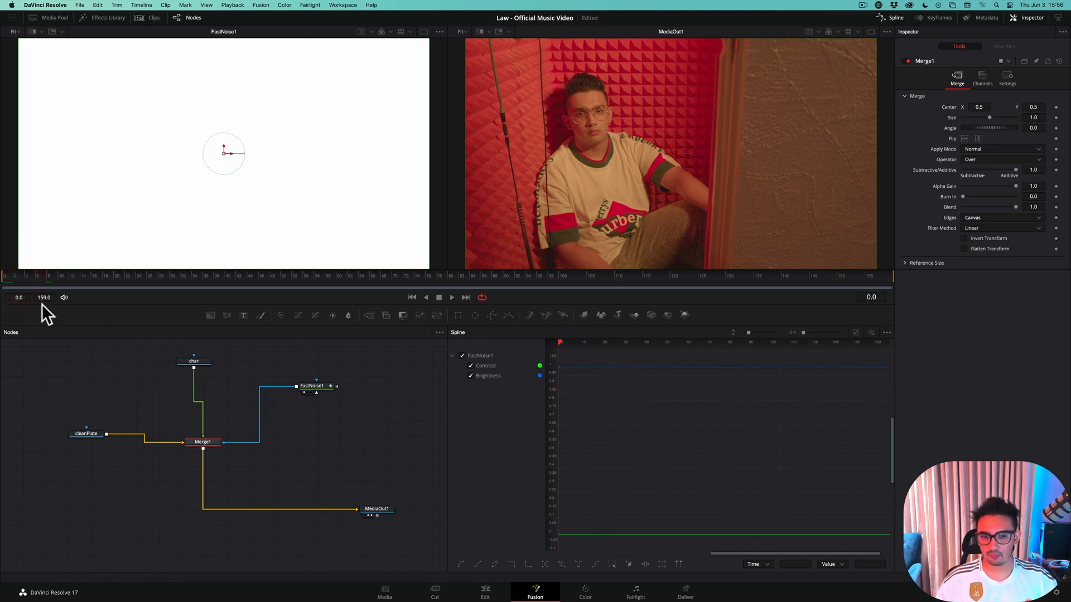
{"action": "left_click", "coordinate": [316, 385]}
{"action": "key", "text": "Left"}
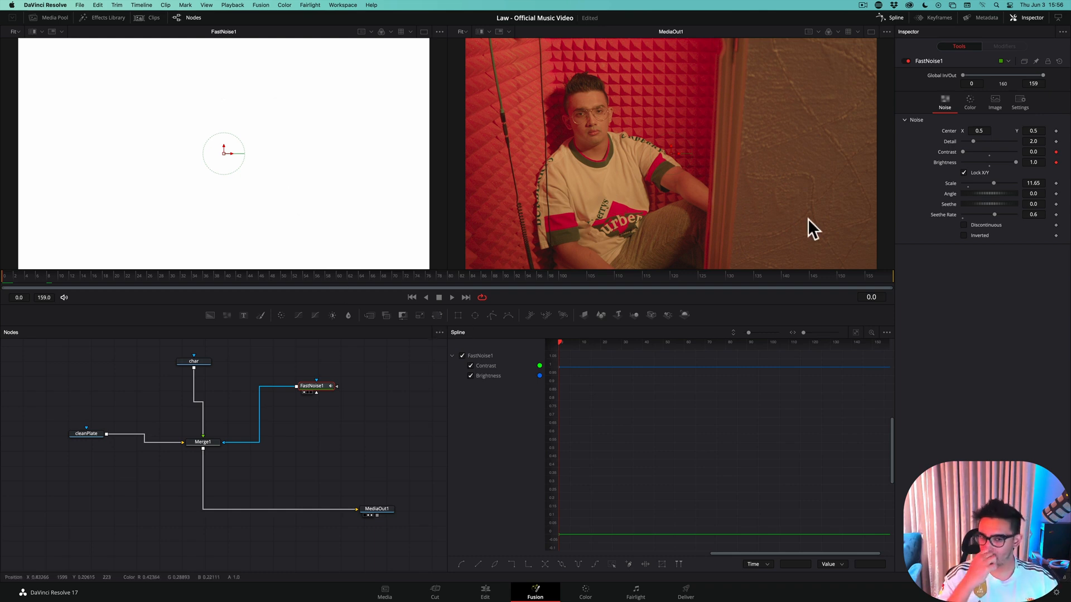
{"action": "key", "text": "Right"}
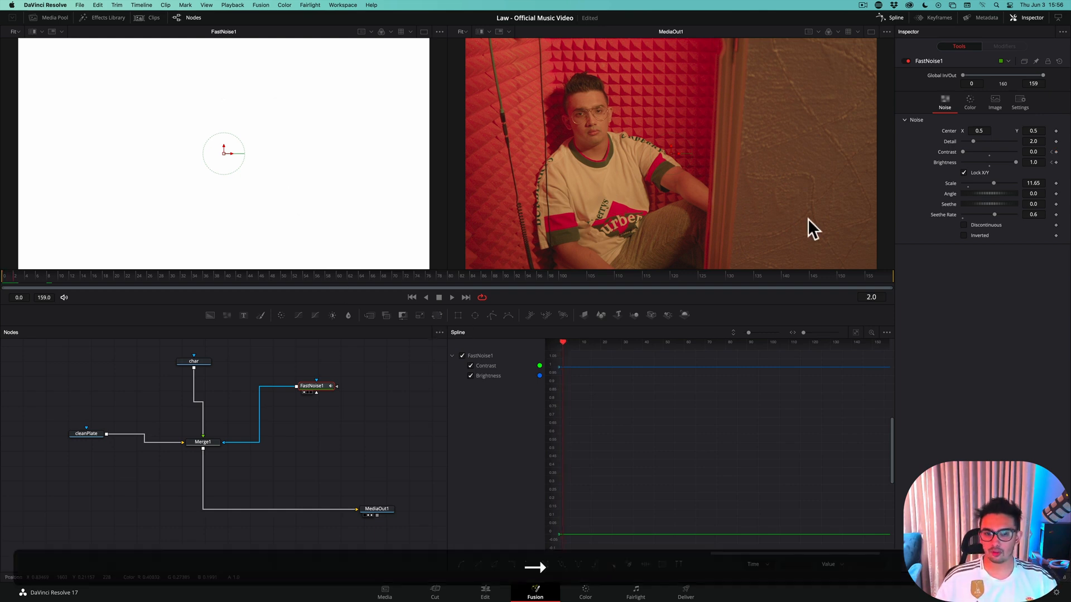
{"action": "key", "text": "Left"}
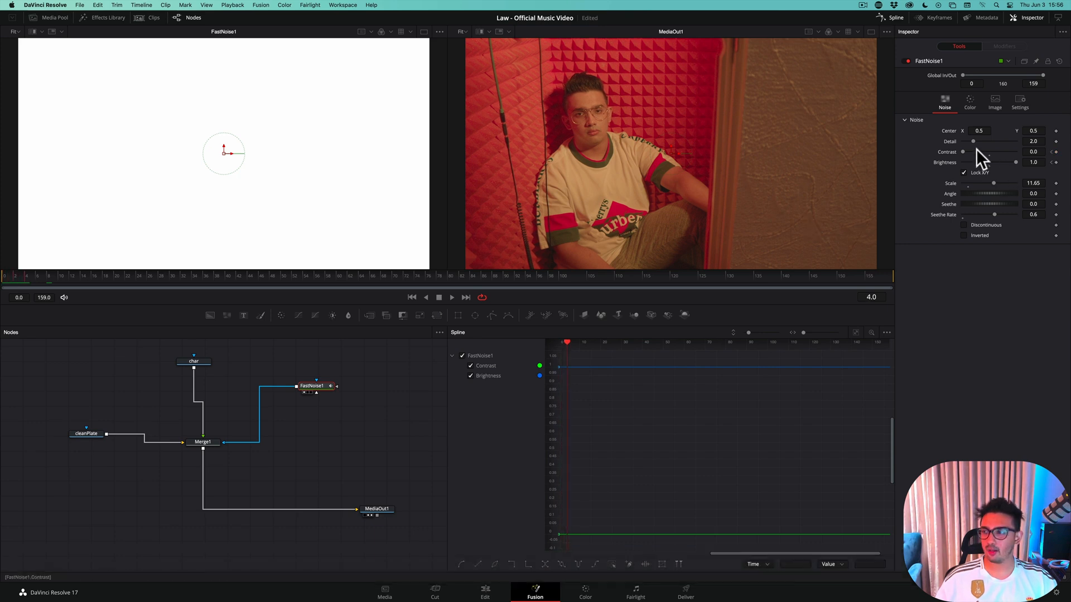
{"action": "left_click_drag", "start_coordinate": [962, 150], "coordinate": [1013, 157]}
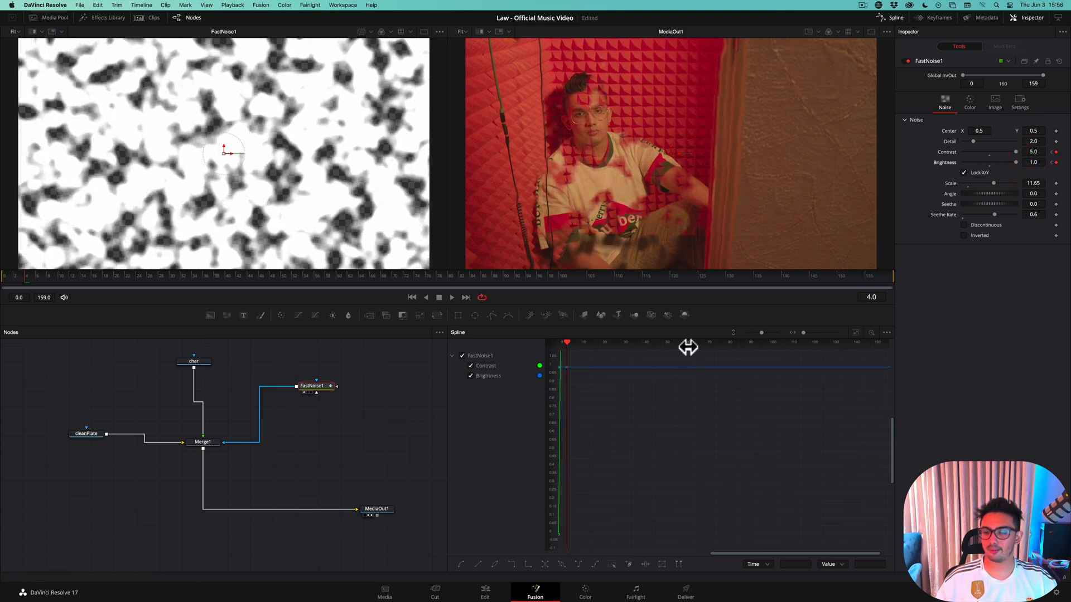
Keyframe the FastNoise Brightness at 0.32 on frame 9
{"action": "key", "text": "Right"}
{"action": "key", "text": "Right"}
{"action": "key", "text": "Right"}
{"action": "key", "text": "Right"}
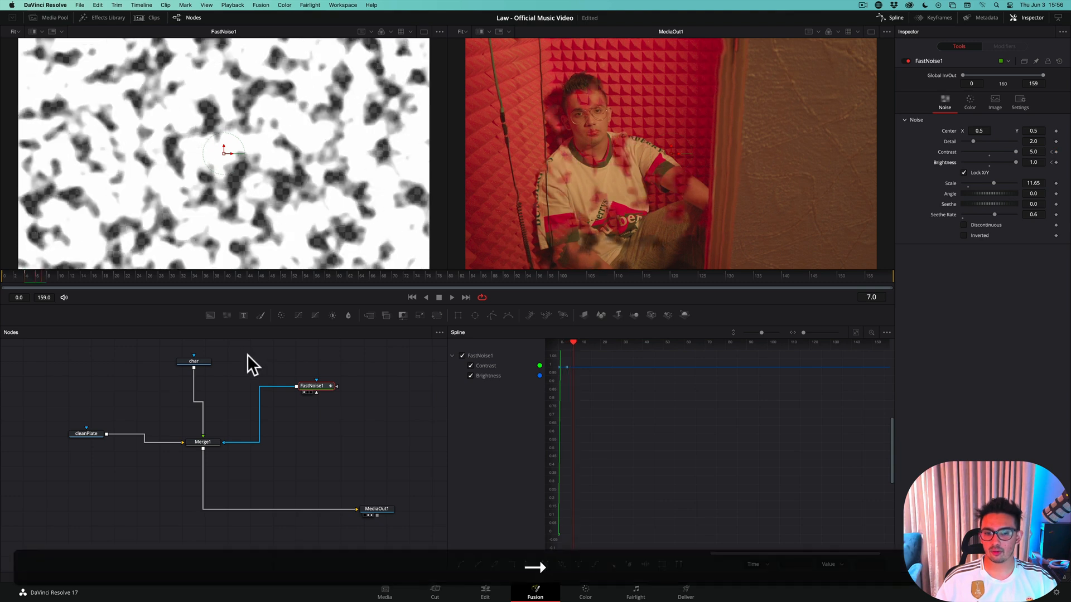
{"action": "key", "text": "Right"}
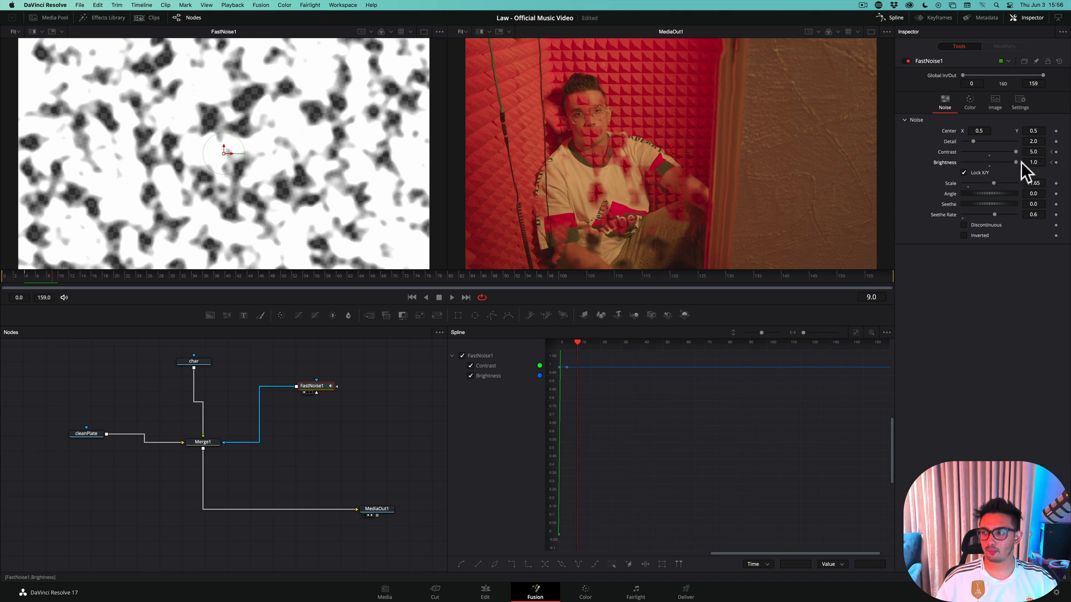
{"action": "left_click_drag", "start_coordinate": [1016, 162], "coordinate": [998, 163]}
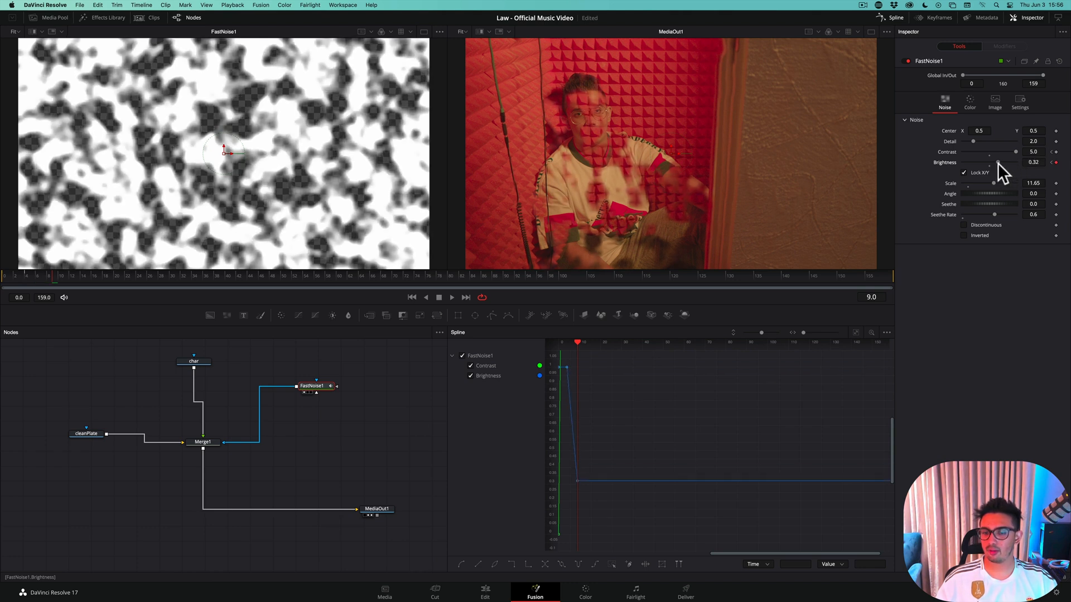
Keyframe the FastNoise Brightness at -1.0 on frame 14 and fit the animation curves in the spline editor
{"action": "key", "text": "Right"}
{"action": "key", "text": "Right"}
{"action": "key", "text": "Right"}
{"action": "key", "text": "Right"}
{"action": "key", "text": "Right"}
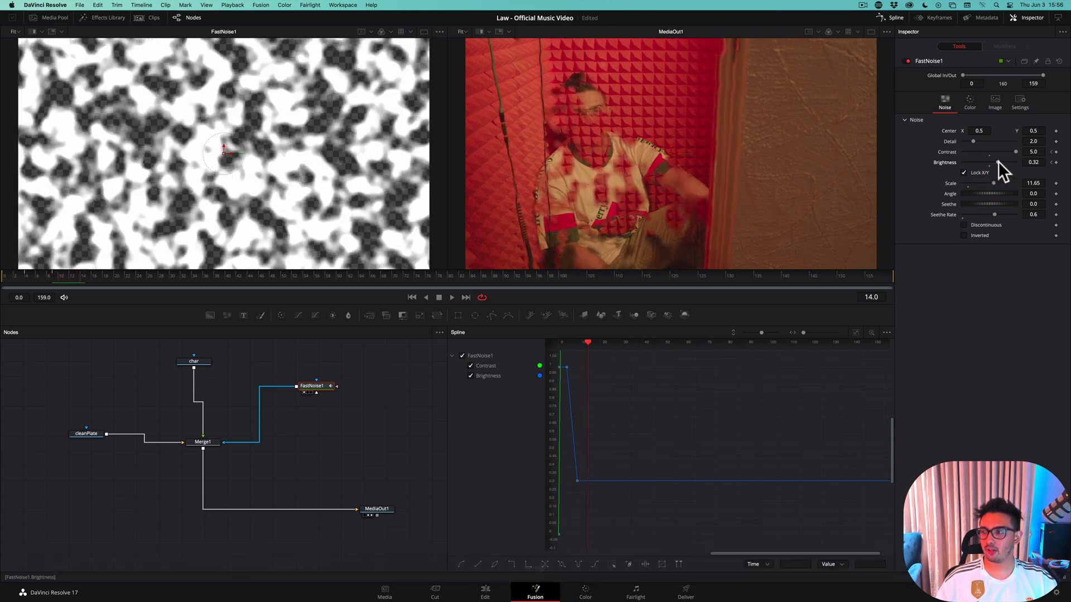
{"action": "left_click_drag", "start_coordinate": [998, 162], "coordinate": [967, 162]}
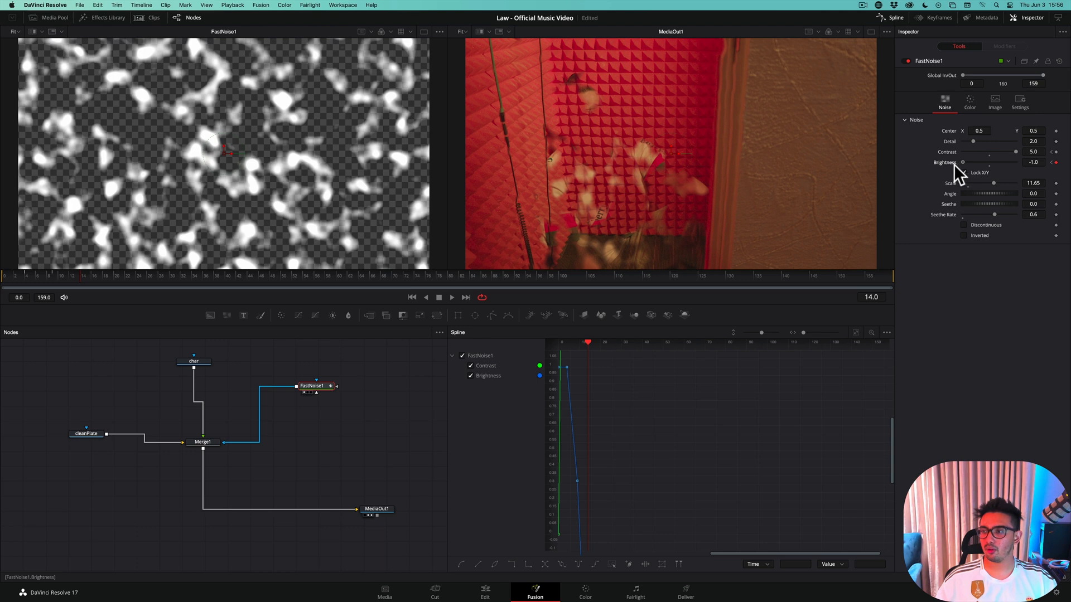
{"action": "left_click", "coordinate": [953, 164]}
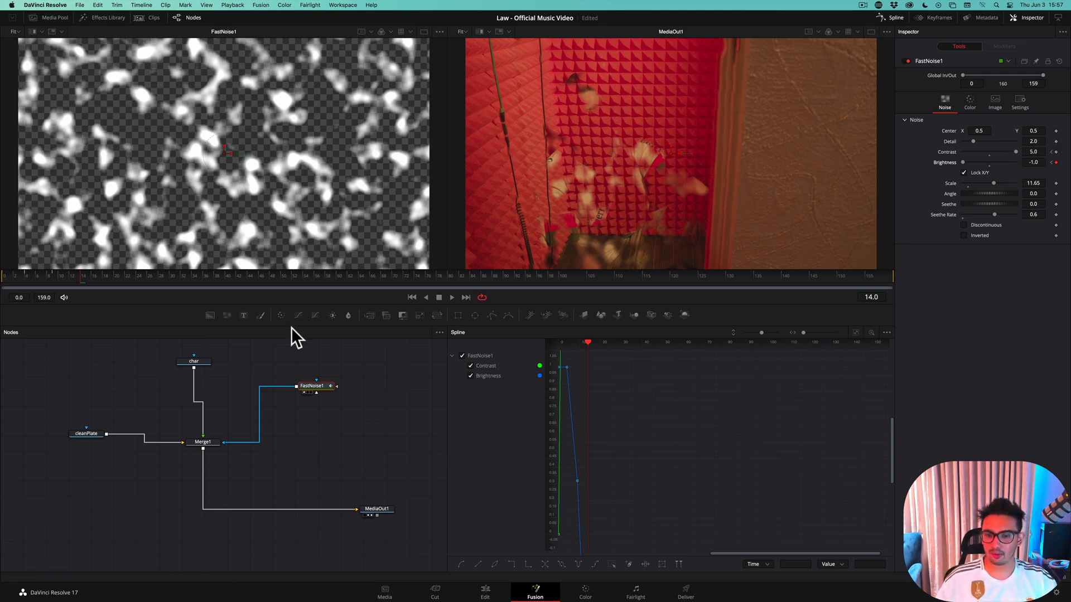
{"action": "left_click", "coordinate": [856, 332]}
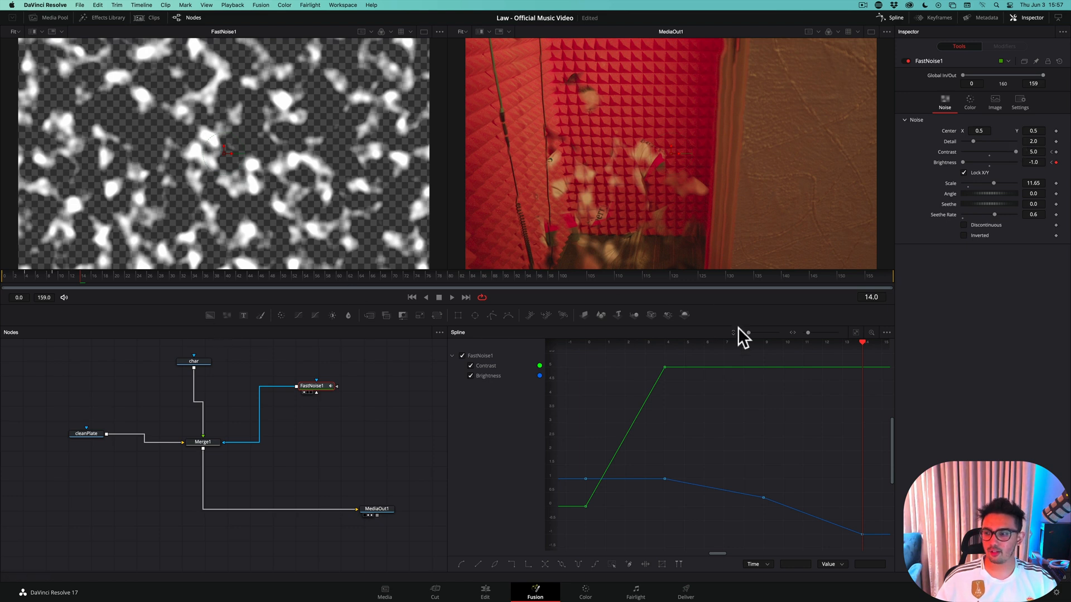
Keyframe the FastNoise Contrast at 0.0 on frame 17 so the character vanishes completely, and show all the curves in the spline editor
{"action": "key", "text": "Right"}
{"action": "key", "text": "Right"}
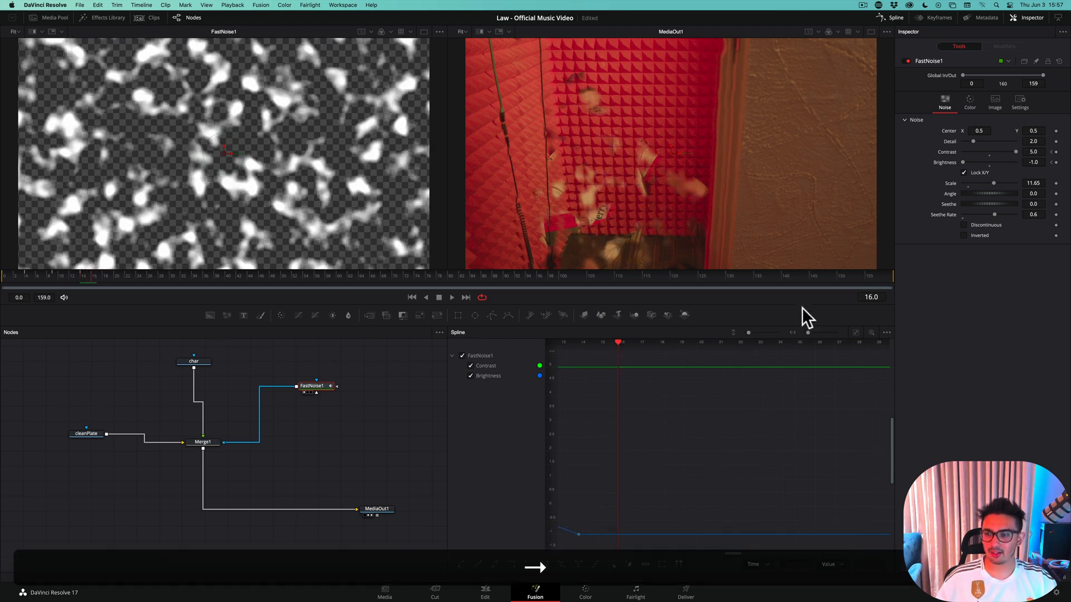
{"action": "key", "text": "Right"}
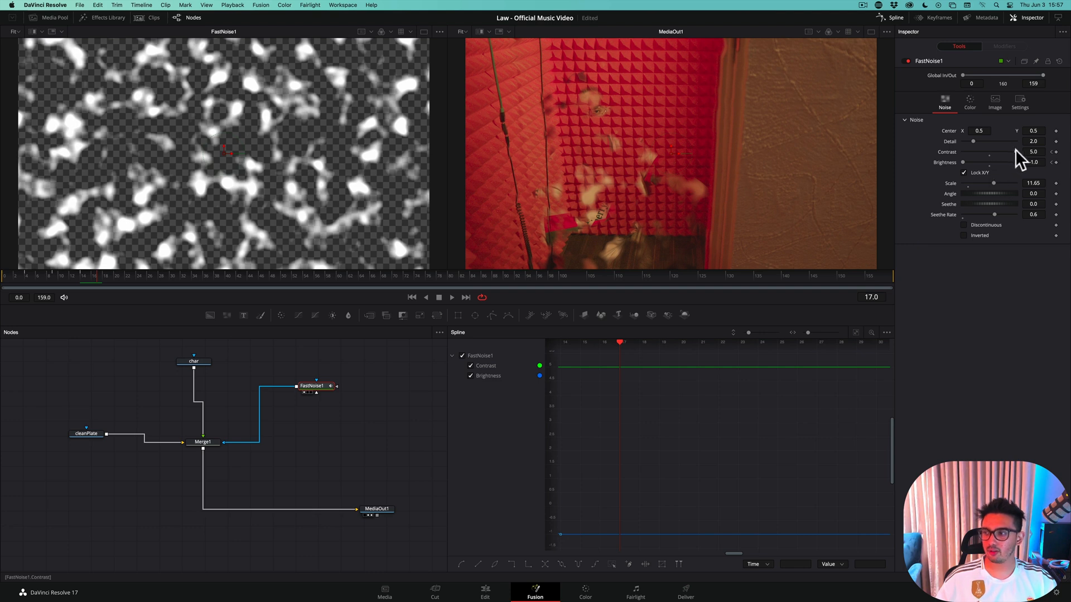
{"action": "left_click_drag", "start_coordinate": [1015, 149], "coordinate": [898, 157]}
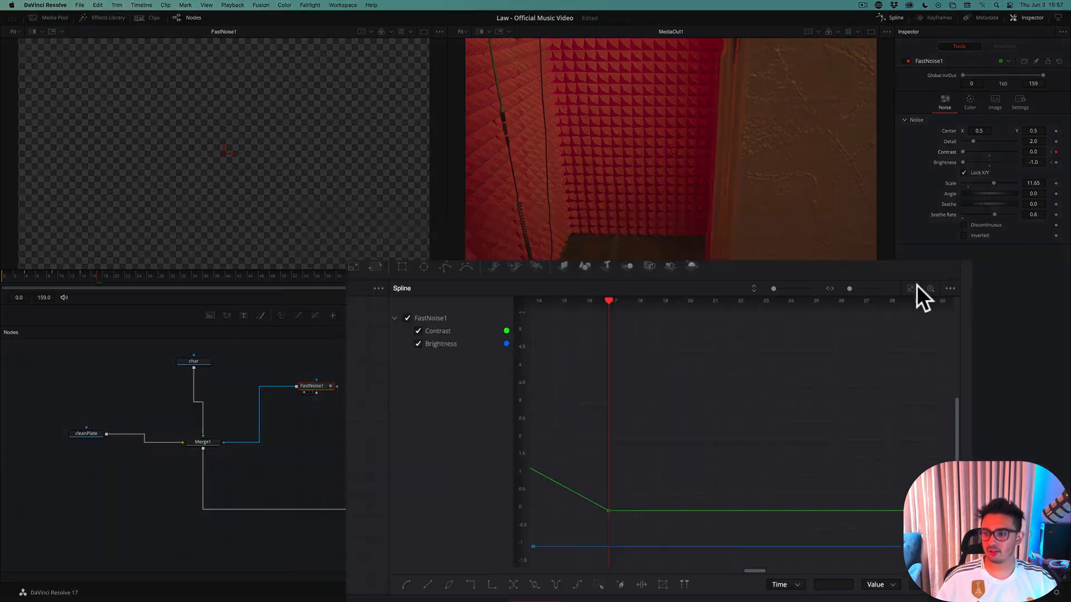
{"action": "left_click", "coordinate": [857, 333]}
{"action": "left_click", "coordinate": [866, 326]}
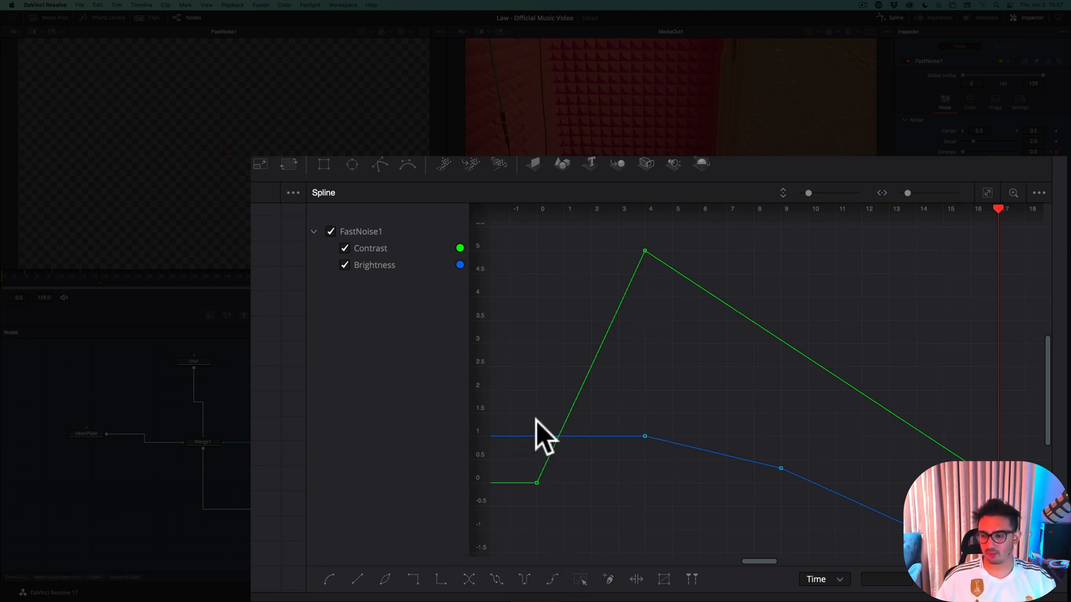
Smooth the FastNoise Contrast curve at its keyframes on frames 0 and 4
{"action": "left_click_drag", "start_coordinate": [531, 477], "coordinate": [597, 520]}
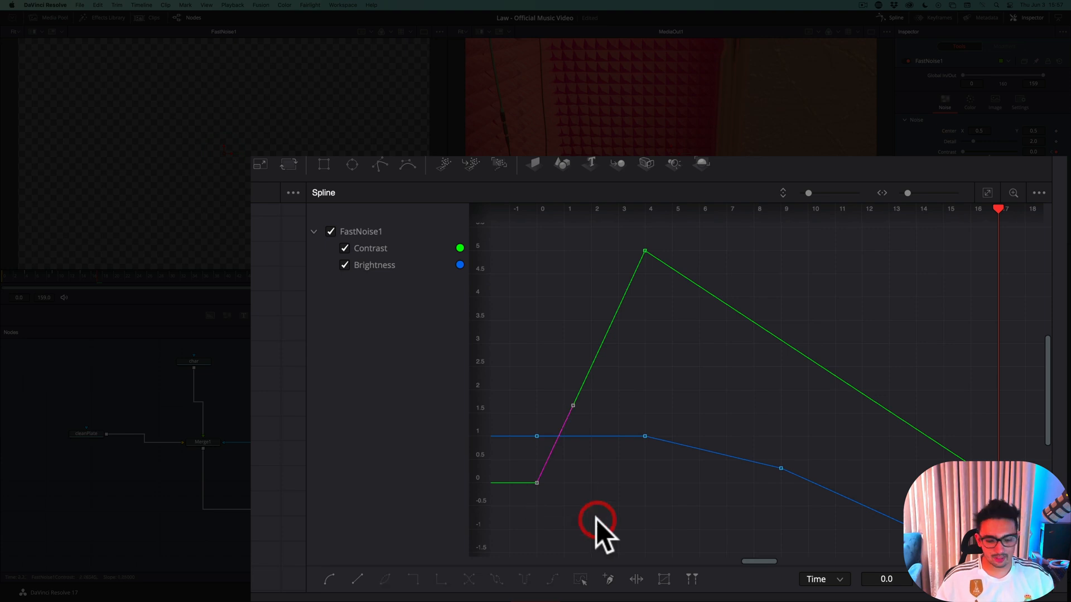
{"action": "key", "text": "s"}
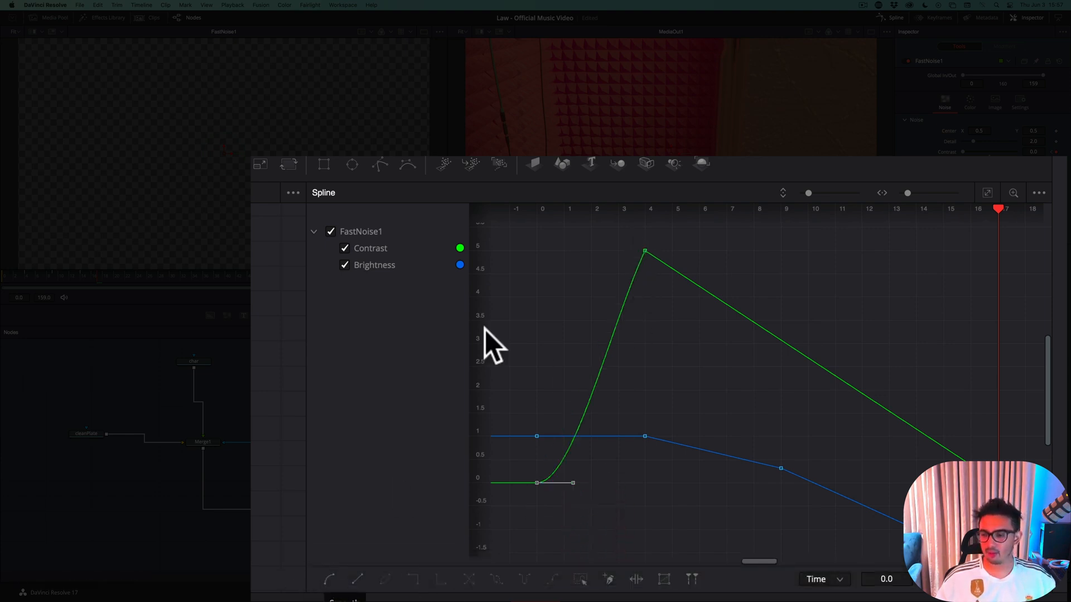
{"action": "left_click_drag", "start_coordinate": [600, 230], "coordinate": [690, 307]}
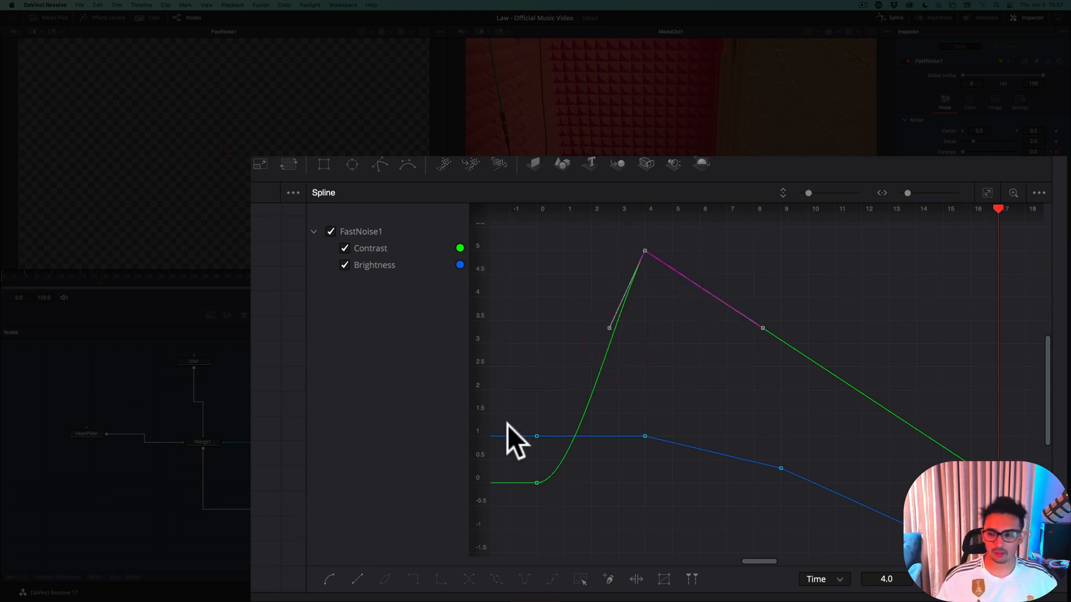
{"action": "key", "text": "s"}
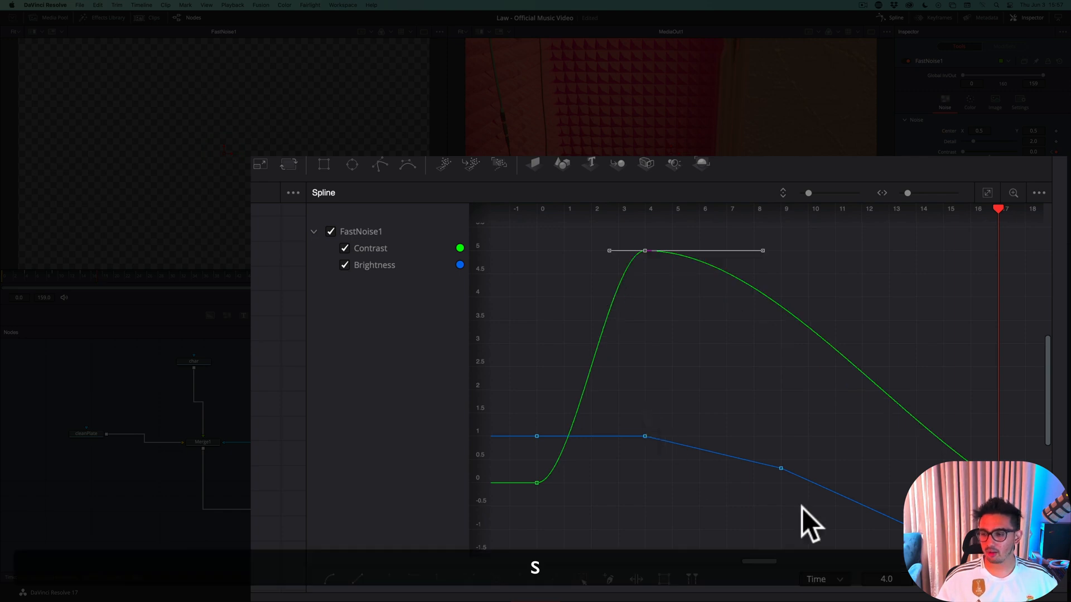
Smooth the last Contrast keyframe and the Brightness keyframes on frames 14, 9 and 4, and save the project
{"action": "left_click_drag", "start_coordinate": [1032, 450], "coordinate": [906, 549]}
{"action": "key", "text": "s"}
{"action": "left_click_drag", "start_coordinate": [814, 452], "coordinate": [765, 494]}
{"action": "key", "text": "s"}
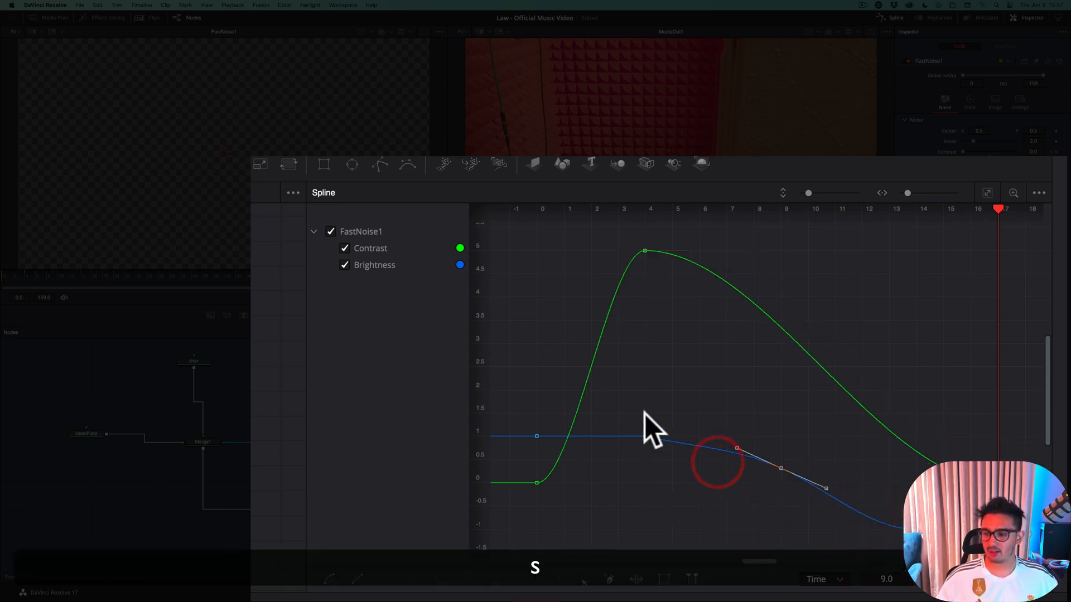
{"action": "left_click", "coordinate": [644, 436]}
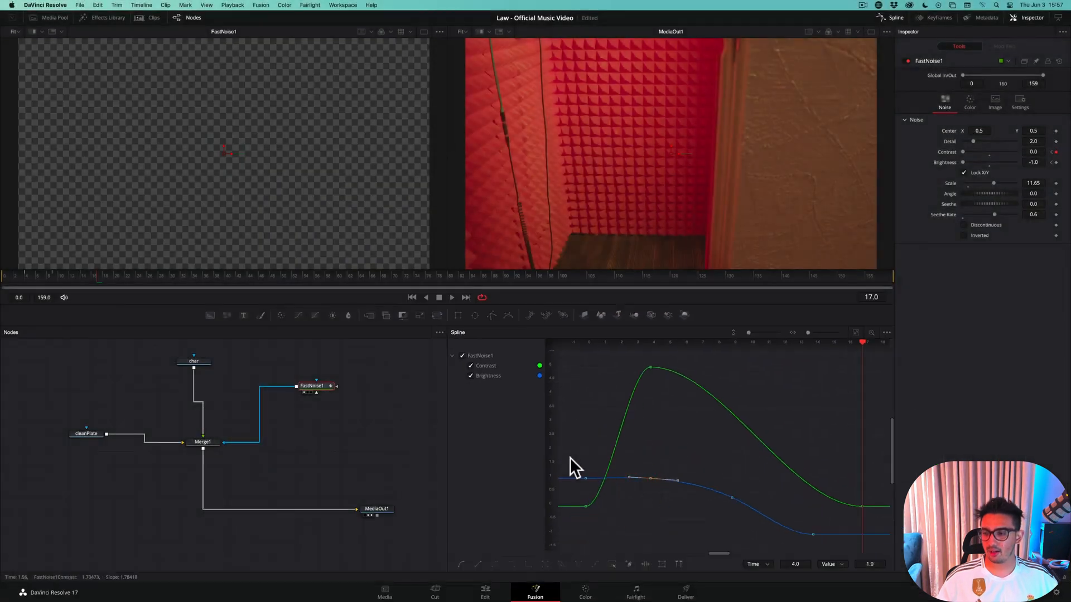
{"action": "key", "text": "super+s"}
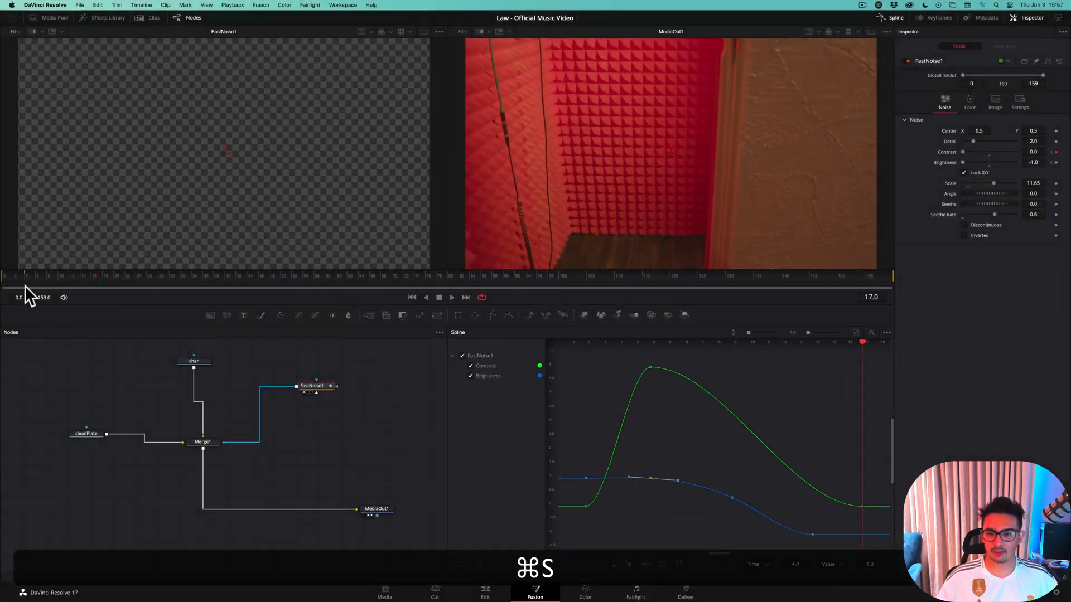
Return to frame 0 and show only the MediaOut1 result in a single viewer
{"action": "left_click", "coordinate": [6, 276]}
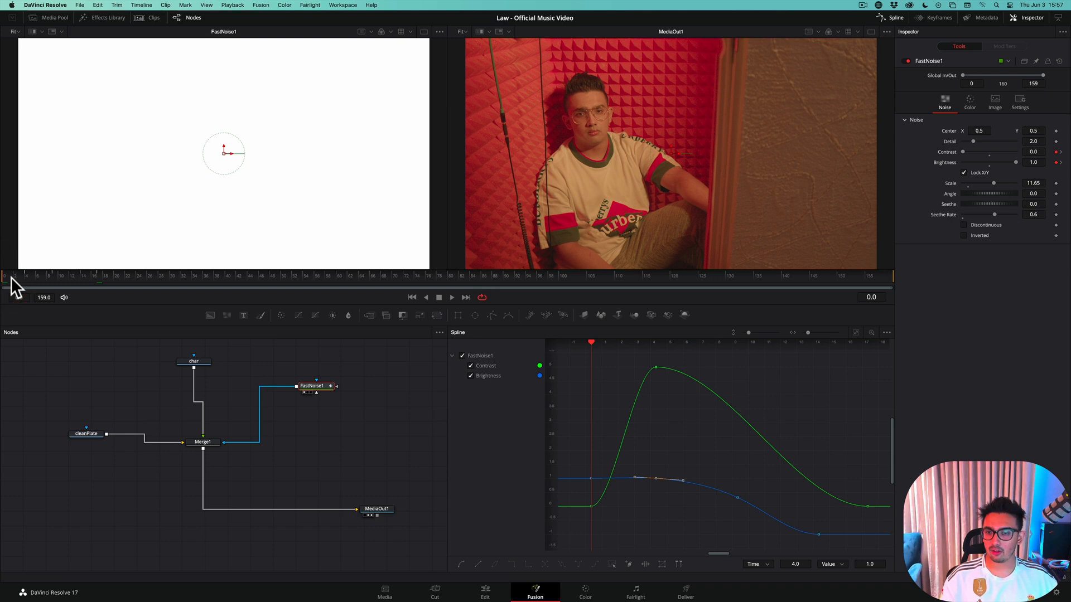
{"action": "left_click", "coordinate": [873, 32]}
{"action": "key", "text": "Right"}
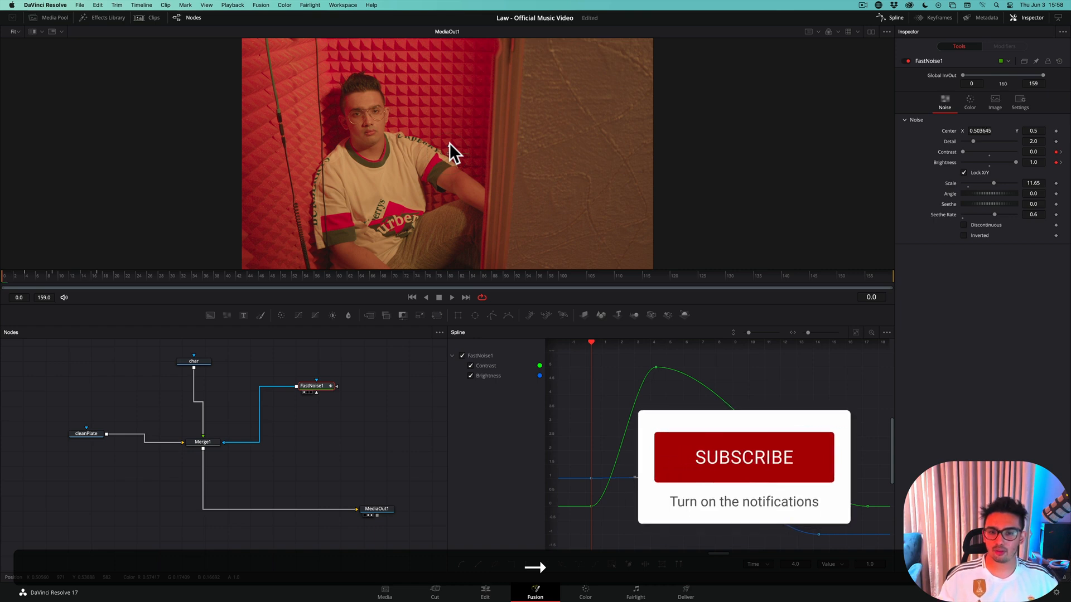
{"action": "left_click", "coordinate": [49, 365]}
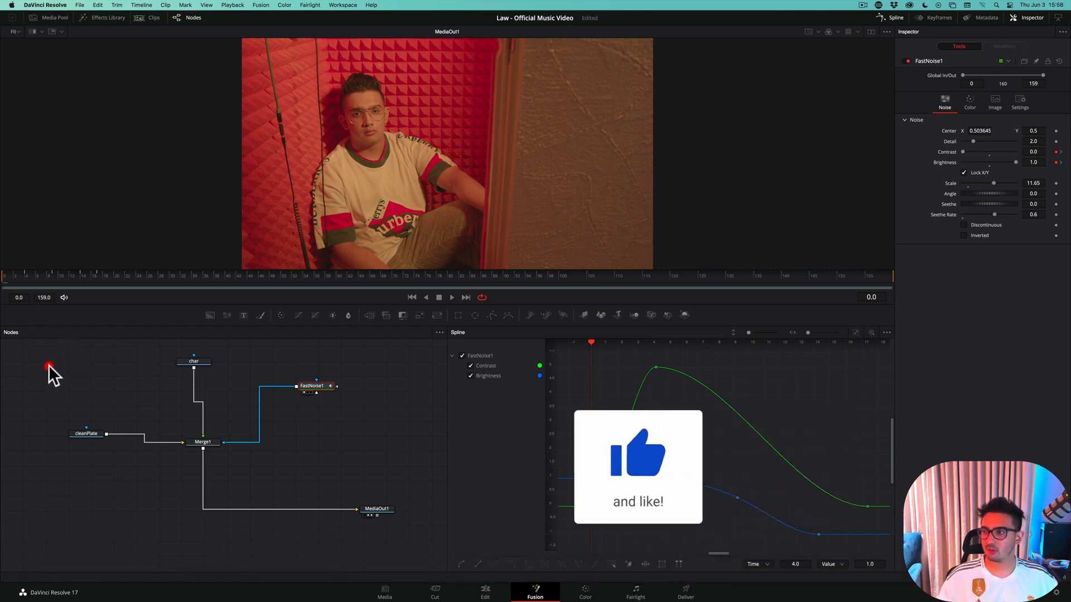
Step frame by frame through the dissolve from frame 0 to 18 and back to check how the character disappears
{"action": "key", "text": "Right"}
{"action": "key", "text": "Right"}
{"action": "key", "text": "Right"}
{"action": "key", "text": "Right"}
{"action": "key", "text": "Right"}
{"action": "key", "text": "Right"}
{"action": "key", "text": "Right"}
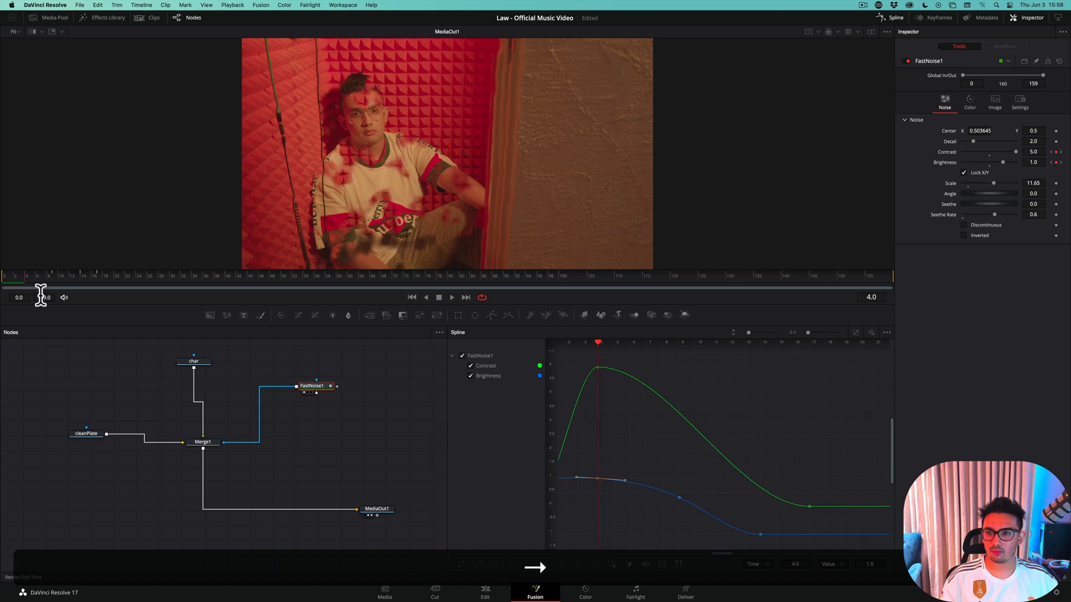
{"action": "key", "text": "Right"}
{"action": "key", "text": "Right"}
{"action": "key", "text": "Right"}
{"action": "key", "text": "Right"}
{"action": "key", "text": "Right"}
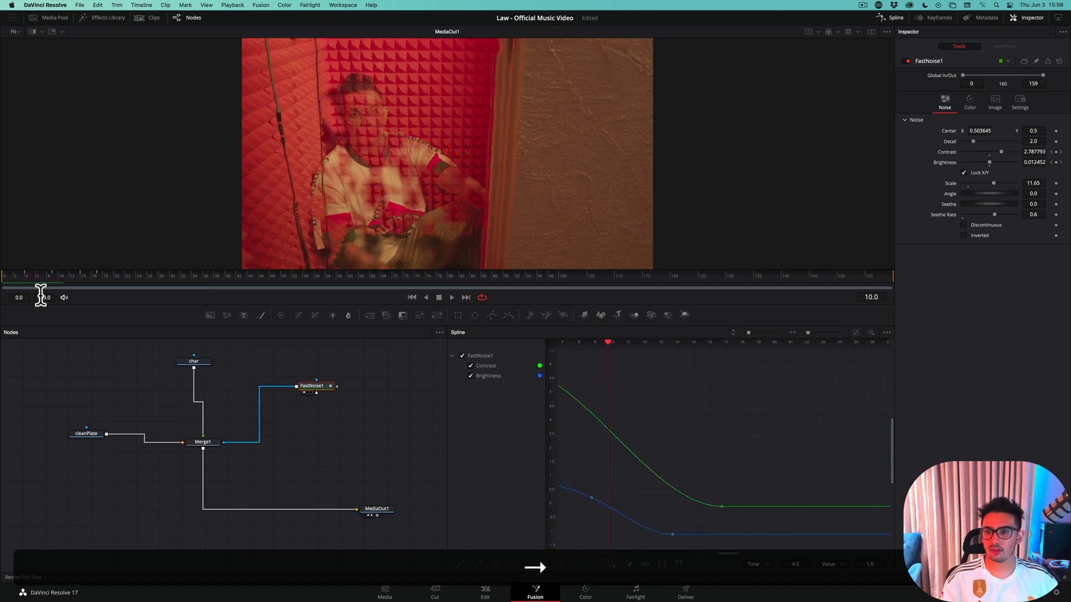
{"action": "key", "text": "Right"}
{"action": "key", "text": "Right"}
{"action": "key", "text": "Right"}
{"action": "key", "text": "Right"}
{"action": "key", "text": "Right"}
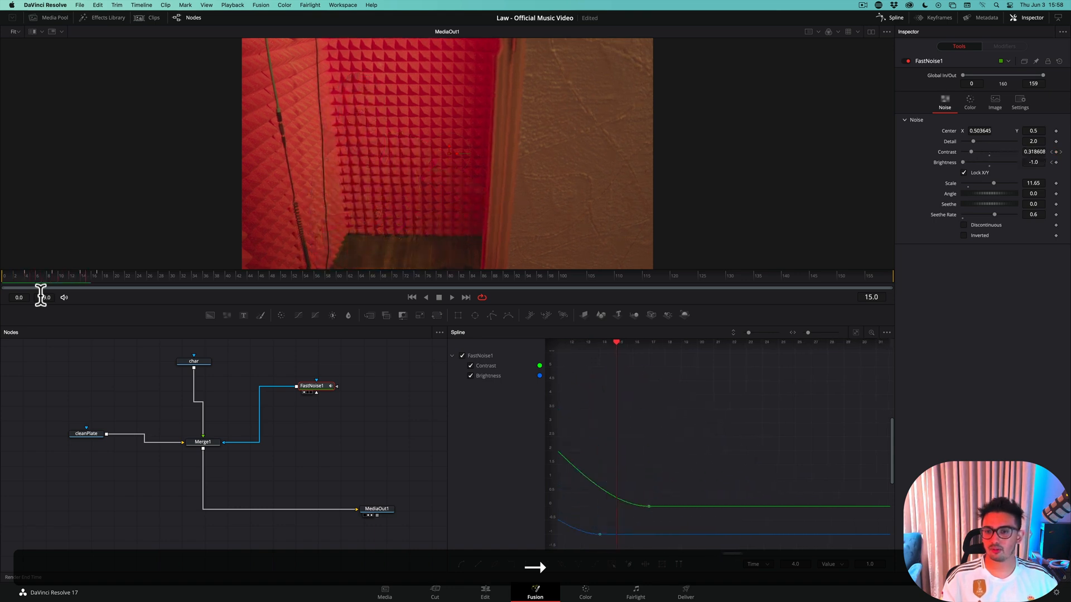
{"action": "key", "text": "Right"}
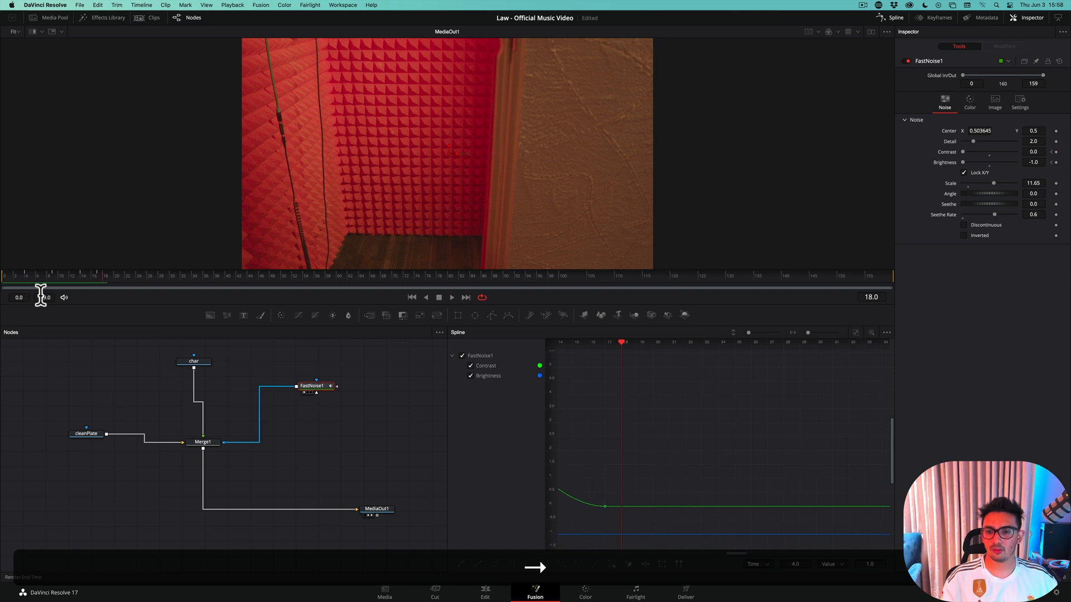
{"action": "key", "text": "Left"}
{"action": "key", "text": "Left"}
{"action": "key", "text": "Left"}
{"action": "key", "text": "Left"}
{"action": "key", "text": "Left"}
{"action": "key", "text": "Left"}
{"action": "key", "text": "Left"}
{"action": "key", "text": "Left"}
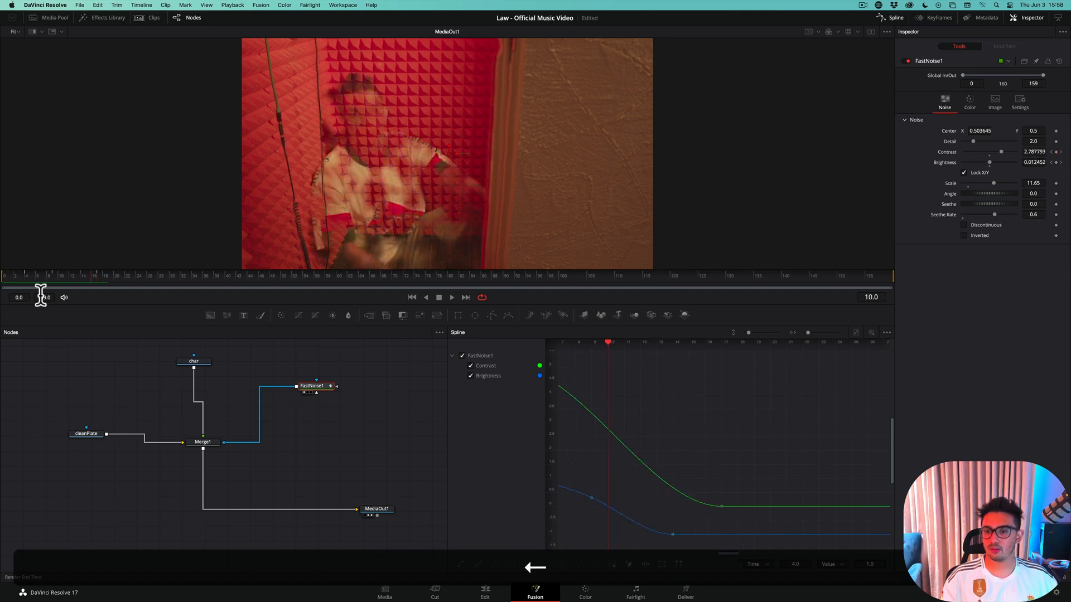
{"action": "key", "text": "Left"}
{"action": "key", "text": "Left"}
{"action": "key", "text": "Left"}
{"action": "key", "text": "Left"}
{"action": "key", "text": "Left"}
{"action": "key", "text": "Left"}
{"action": "key", "text": "Left"}
{"action": "key", "text": "Left"}
{"action": "key", "text": "Left"}
{"action": "key", "text": "Left"}
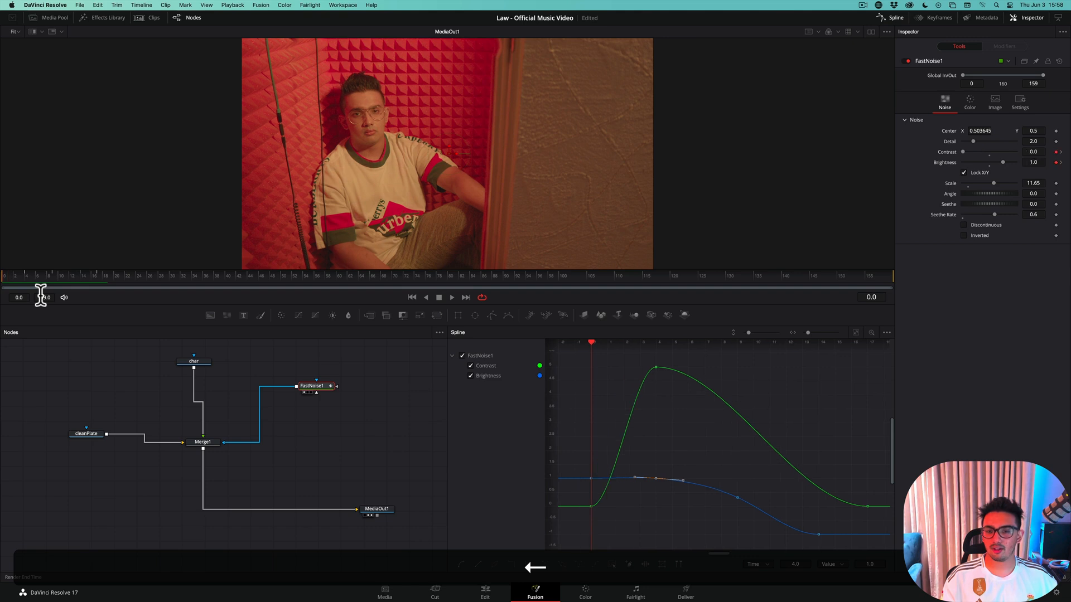
{"action": "key", "text": "Left"}
{"action": "key", "text": "Right"}
{"action": "key", "text": "Right"}
{"action": "key", "text": "Right"}
{"action": "key", "text": "Right"}
{"action": "key", "text": "Left"}
{"action": "key", "text": "Left"}
{"action": "key", "text": "Left"}
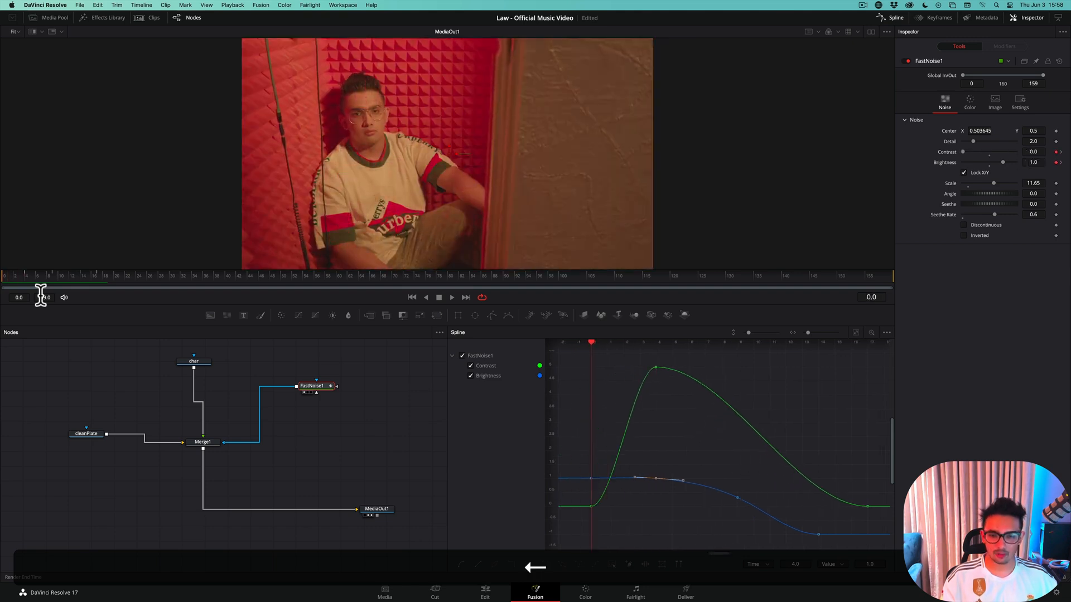
Save the project and open the Edit page with the playhead shortly before the Teleport Out VOX Room clip and the media pool hidden
{"action": "key", "text": "super+s"}
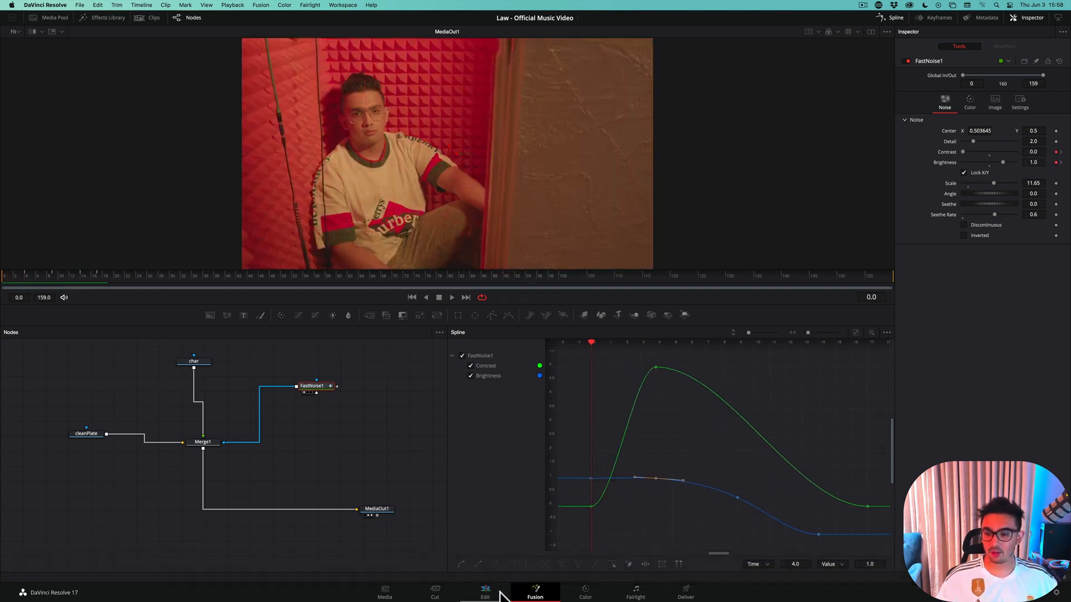
{"action": "left_click", "coordinate": [500, 593]}
{"action": "left_click_drag", "start_coordinate": [725, 344], "coordinate": [639, 357]}
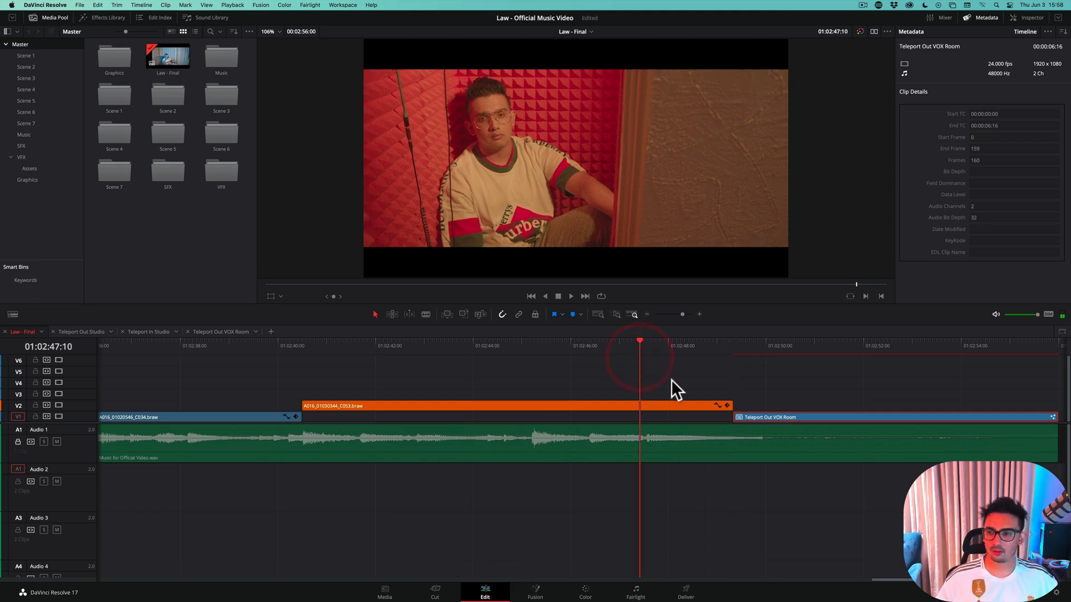
{"action": "left_click", "coordinate": [62, 15]}
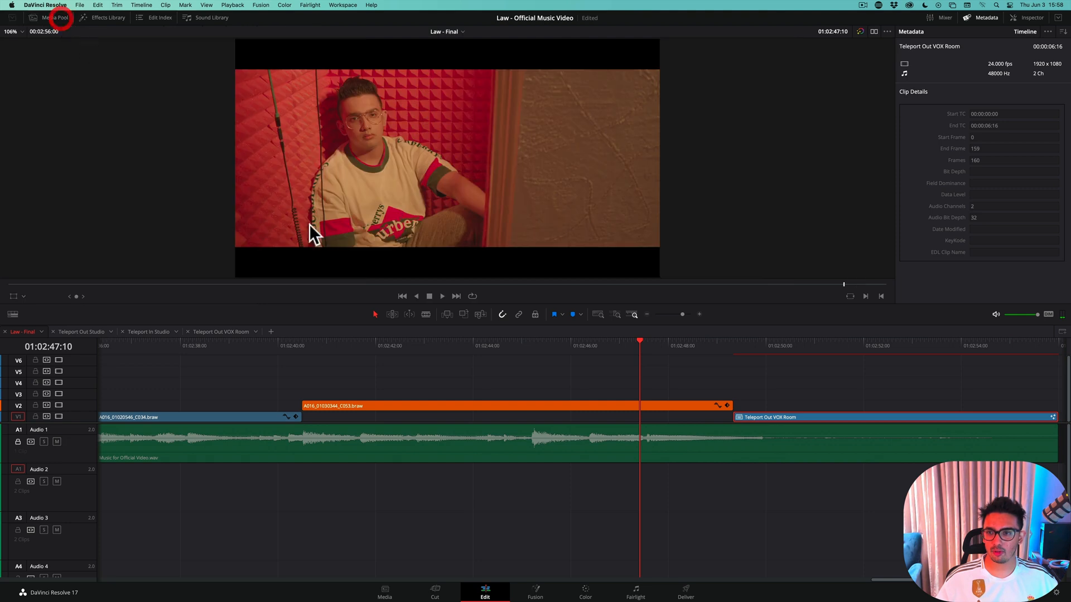
Play the cut into the Teleport Out VOX Room clip several times to review the teleport effect, and save the project
{"action": "key", "text": "space"}
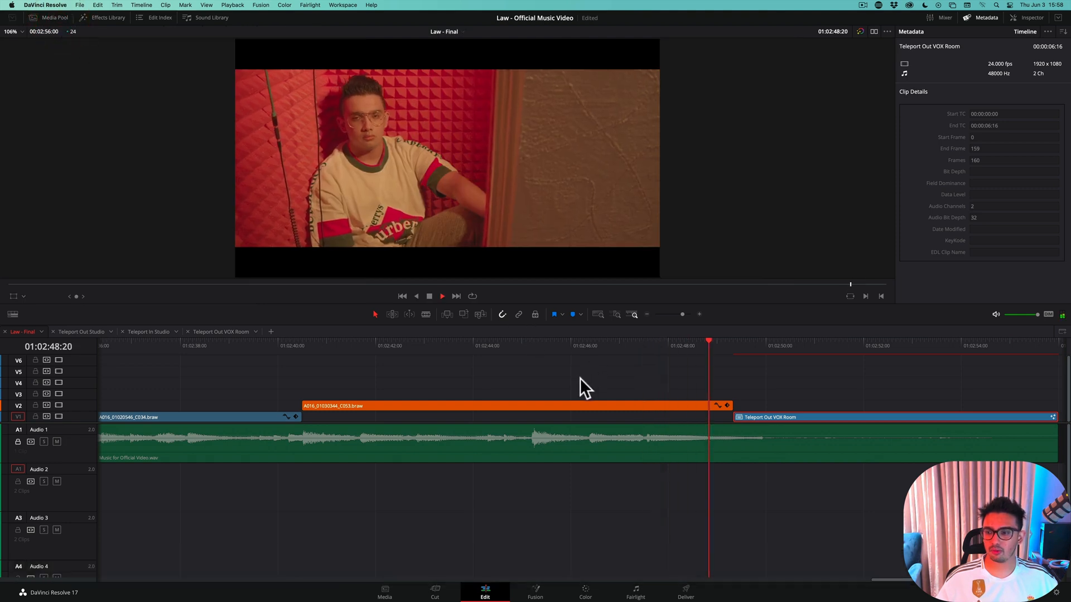
{"action": "key", "text": "space"}
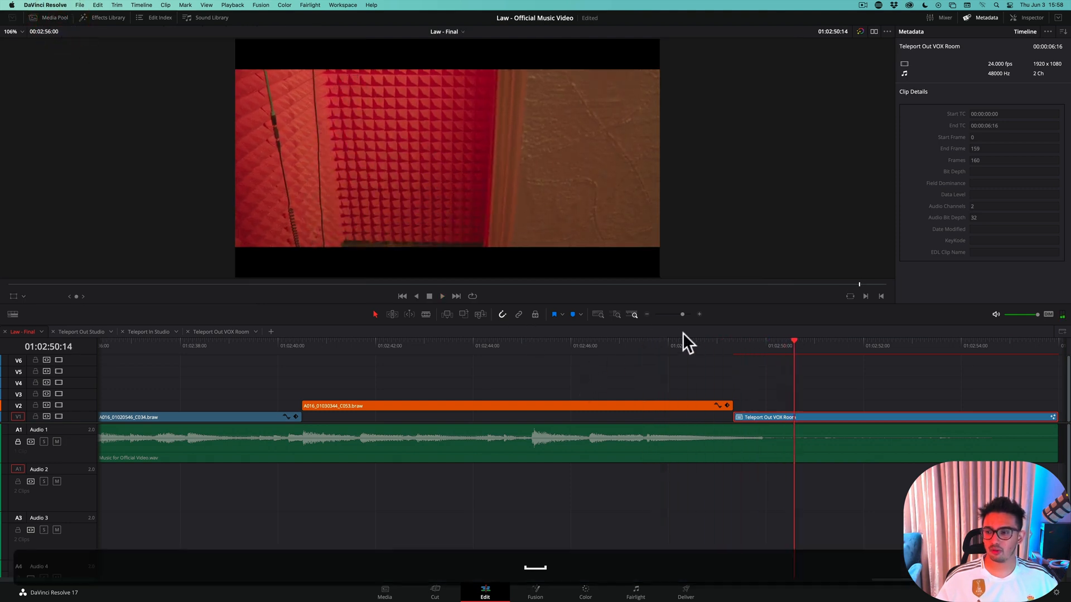
{"action": "left_click", "coordinate": [693, 341]}
{"action": "key", "text": "space"}
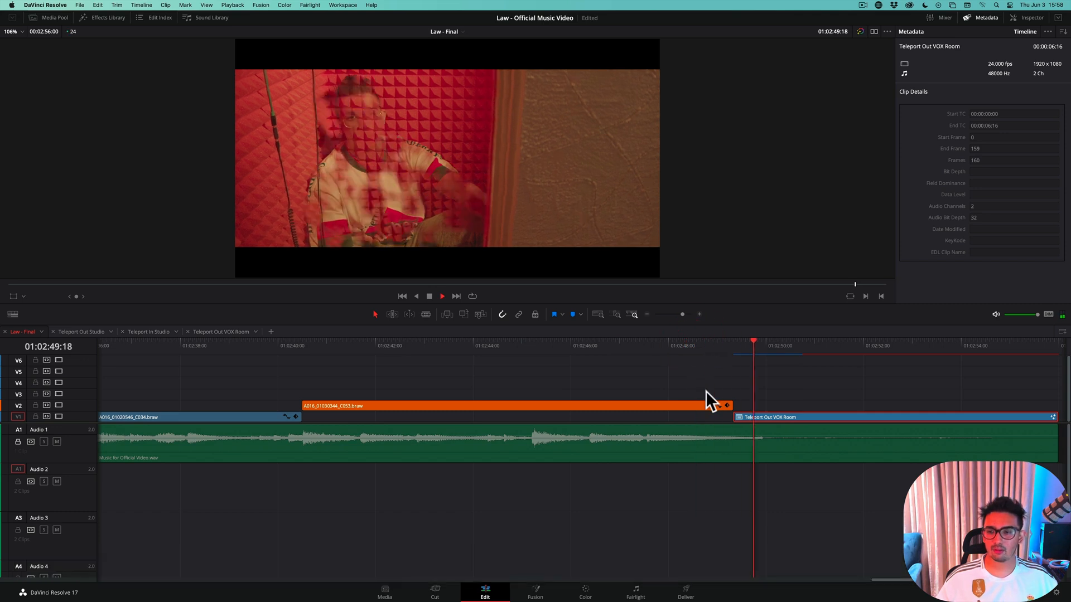
{"action": "key", "text": "space"}
{"action": "left_click", "coordinate": [724, 340]}
{"action": "key", "text": "space"}
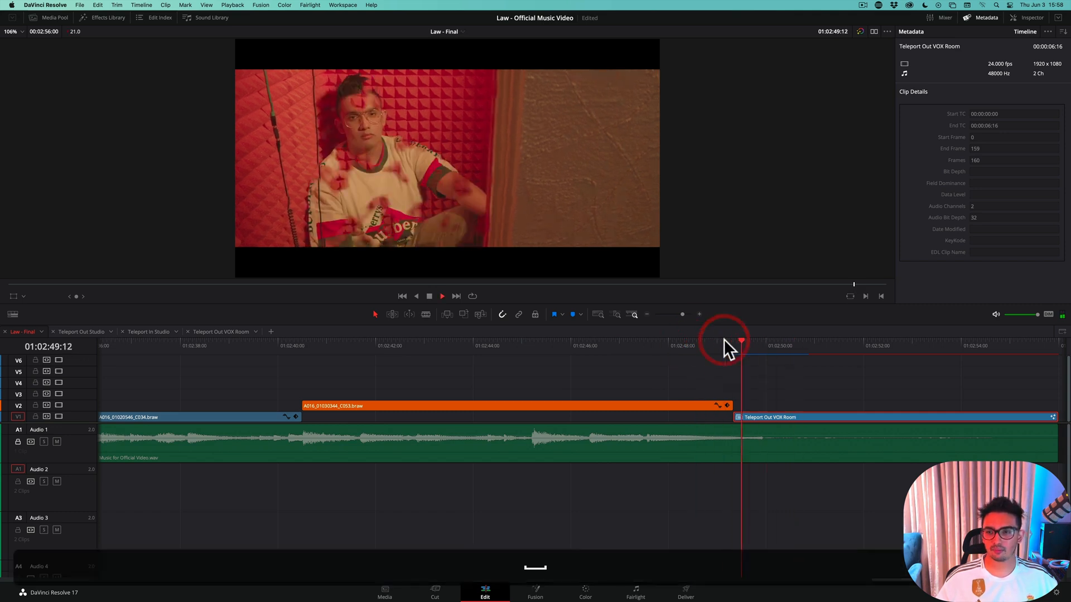
{"action": "key", "text": "space"}
{"action": "left_click", "coordinate": [704, 343]}
{"action": "key", "text": "space"}
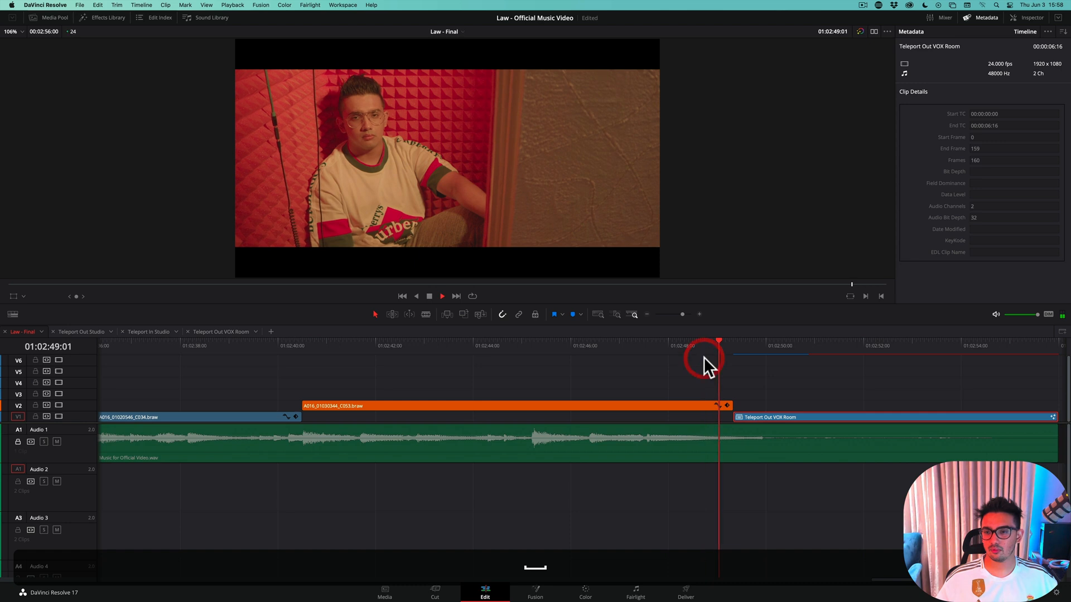
{"action": "key", "text": "super+s"}
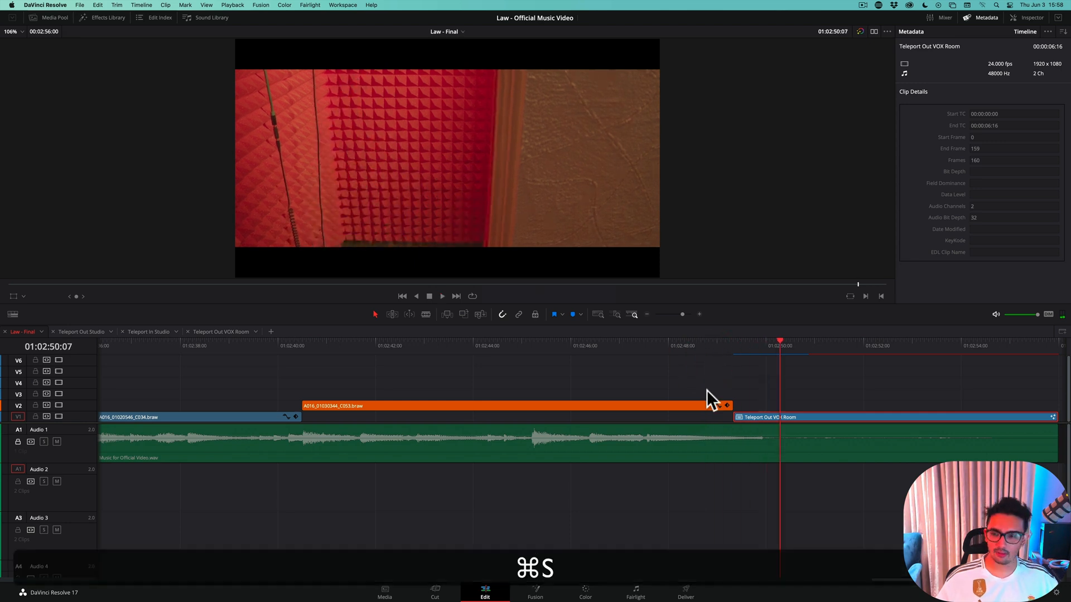
Return to the Fusion page, tidy the positions of the FastNoise1, Merge1 and cleanPlate nodes, and go back to frame 0
{"action": "left_click", "coordinate": [535, 592]}
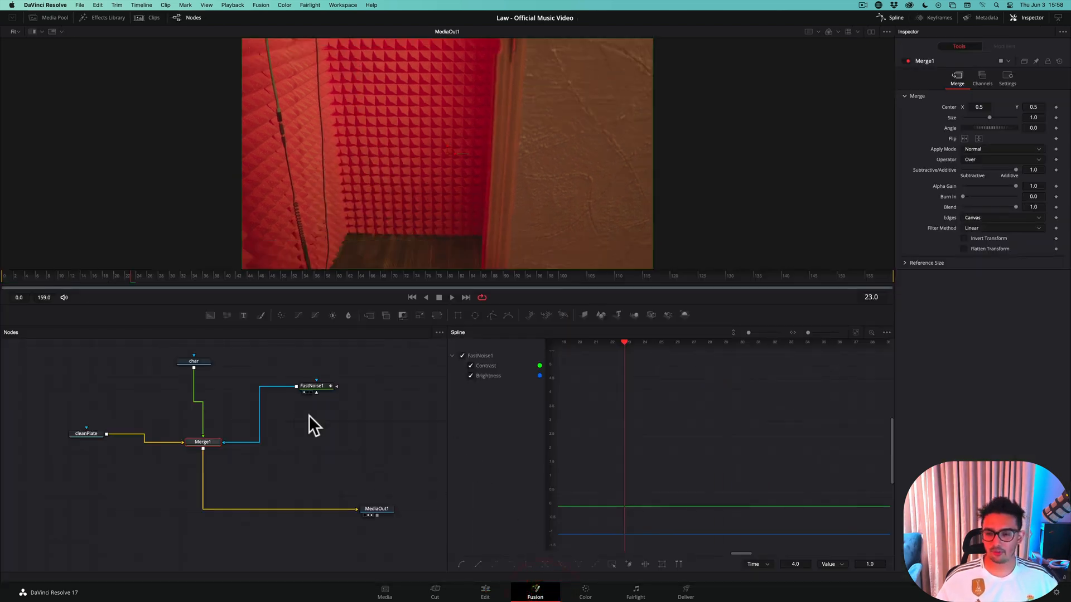
{"action": "left_click_drag", "start_coordinate": [310, 380], "coordinate": [322, 371]}
{"action": "left_click_drag", "start_coordinate": [197, 443], "coordinate": [195, 431]}
{"action": "left_click_drag", "start_coordinate": [87, 434], "coordinate": [84, 428]}
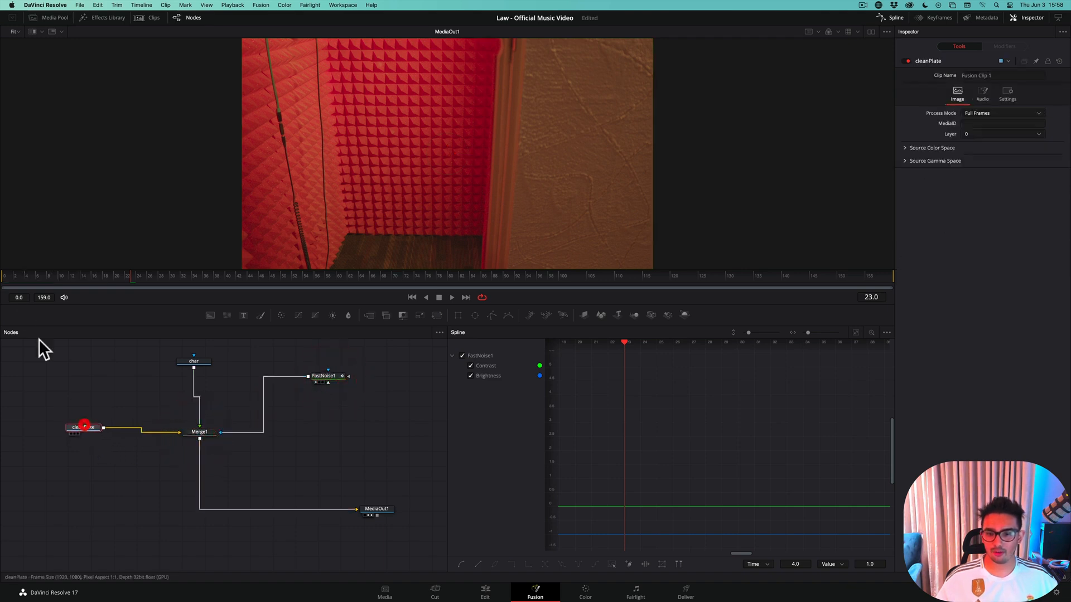
{"action": "left_click", "coordinate": [6, 279]}
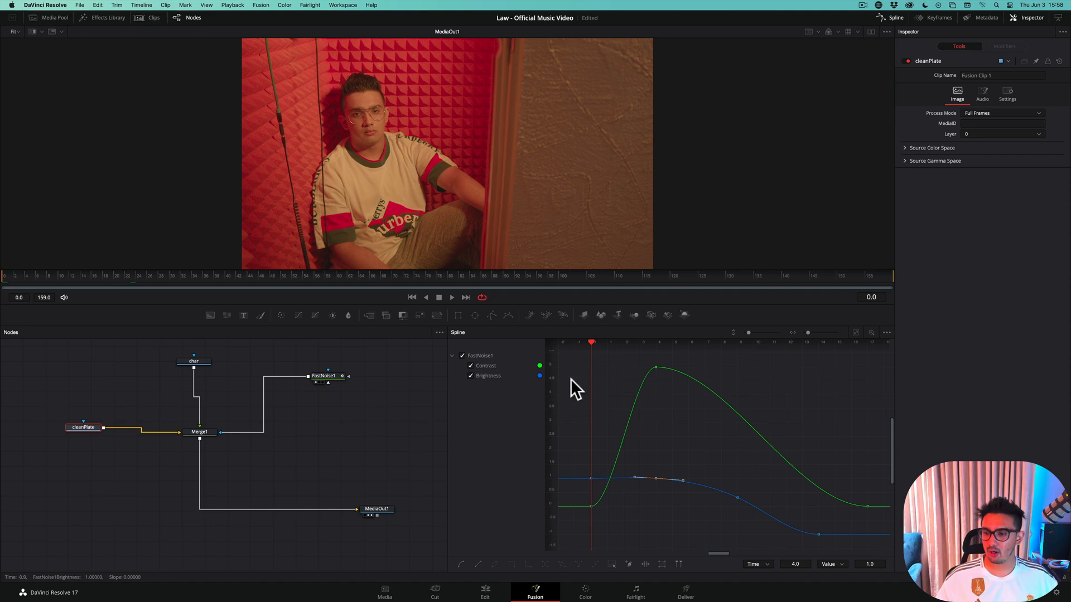
{"action": "left_click", "coordinate": [873, 346]}
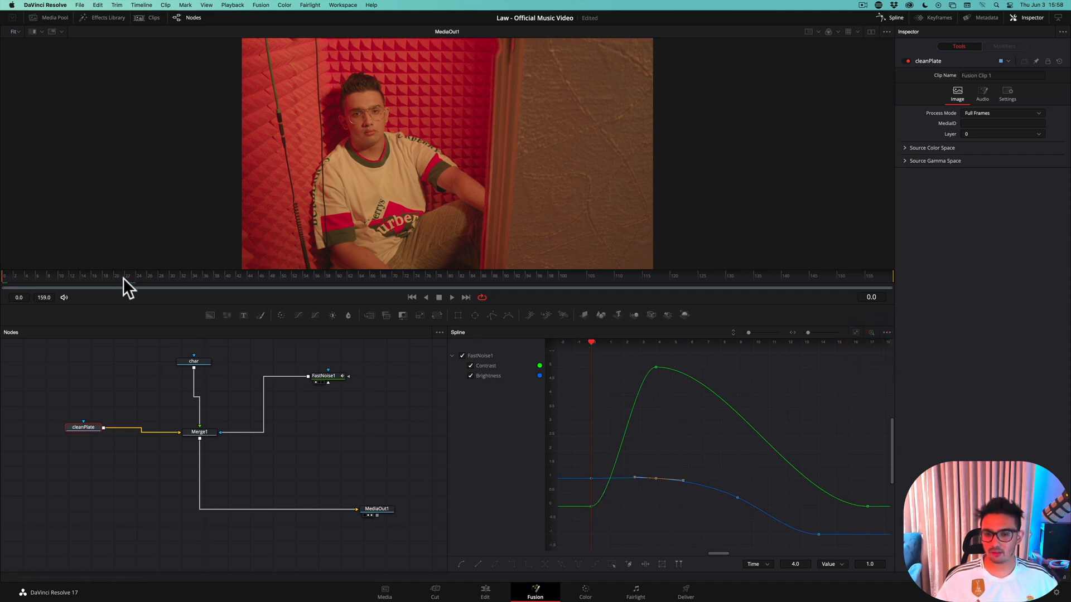
Open the keyframes editor for FastNoise1, expand its Contrast and Brightness tracks, and fit all tracks in view
{"action": "left_click", "coordinate": [322, 376]}
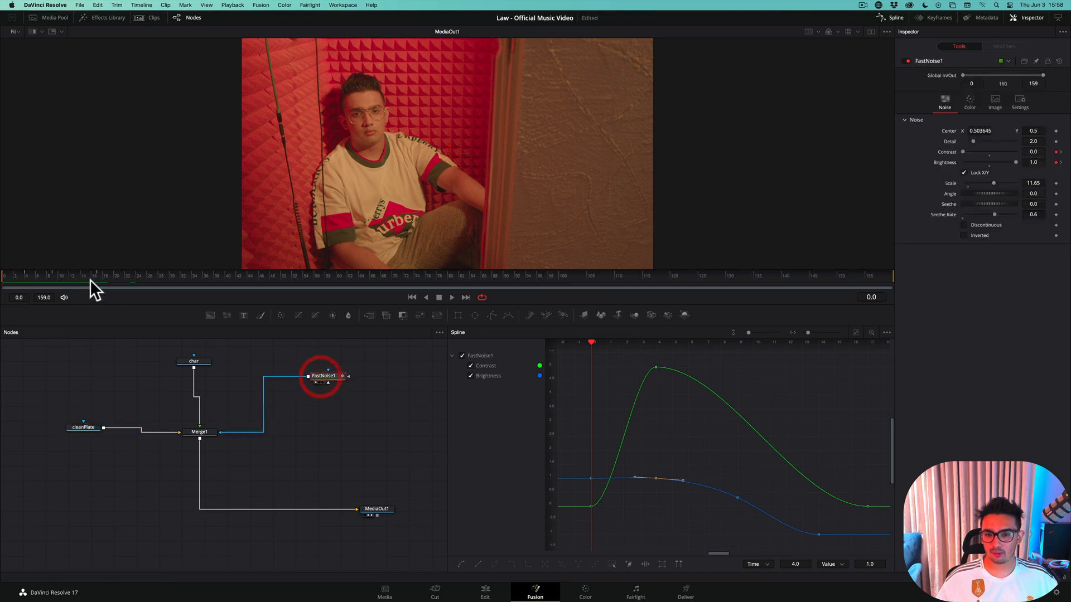
{"action": "left_click", "coordinate": [932, 18]}
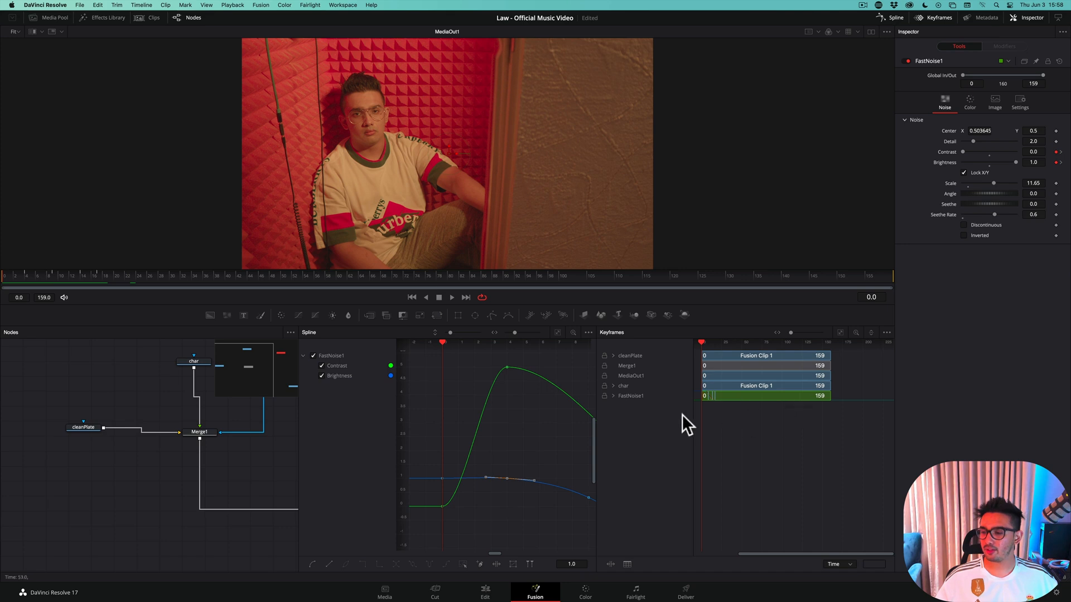
{"action": "left_click", "coordinate": [613, 396]}
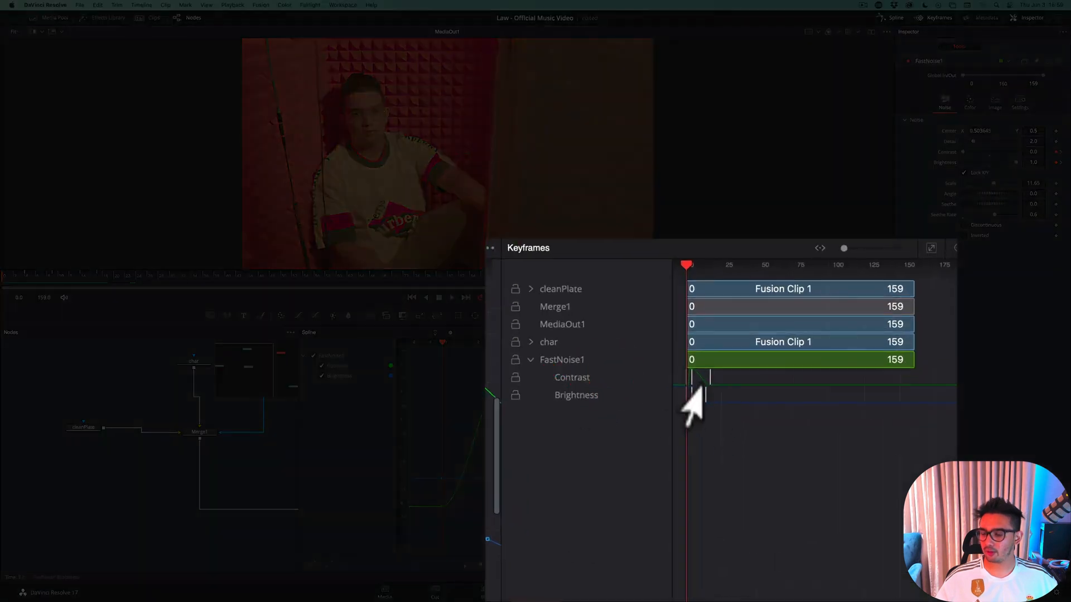
{"action": "left_click_drag", "start_coordinate": [843, 248], "coordinate": [870, 248]}
{"action": "left_click_drag", "start_coordinate": [881, 600], "coordinate": [776, 600]}
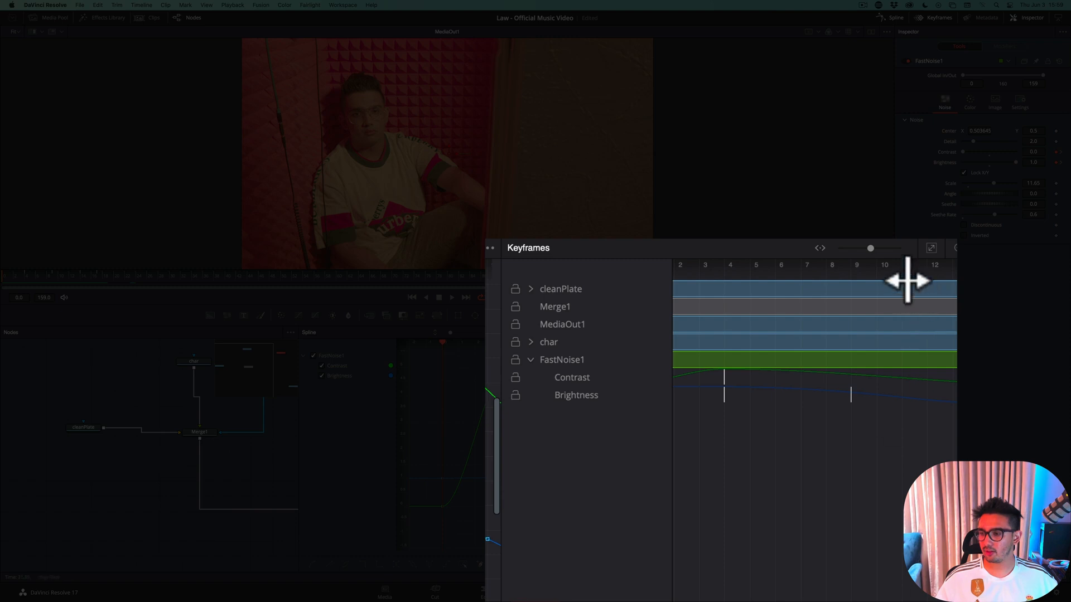
{"action": "left_click", "coordinate": [840, 332]}
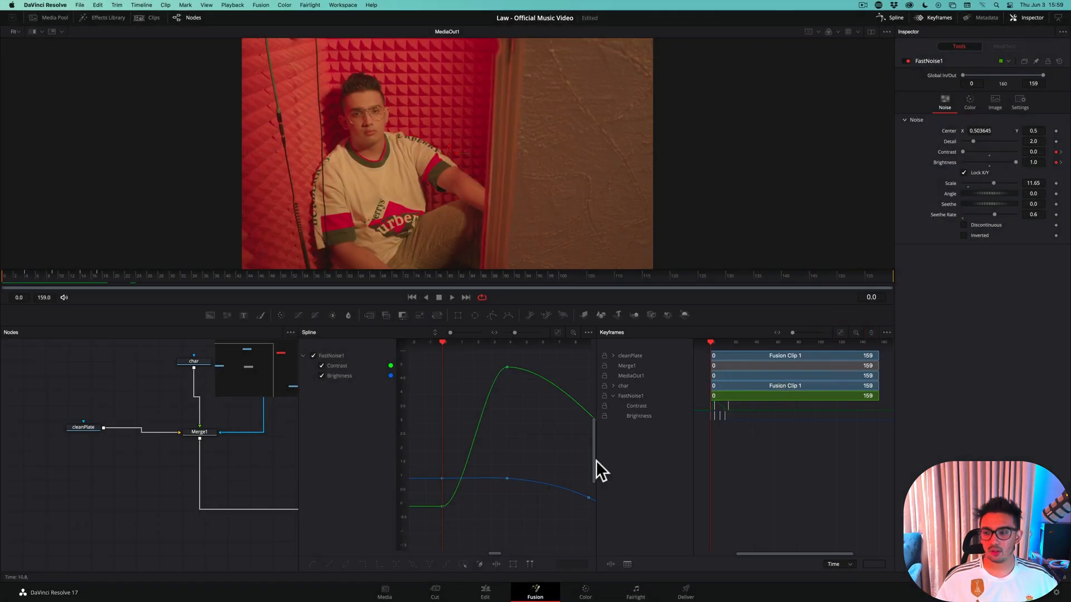
Hide the keyframes editor and insert a Dent node between Merge1 and MediaOut1, placed directly below Merge1
{"action": "left_click", "coordinate": [937, 17]}
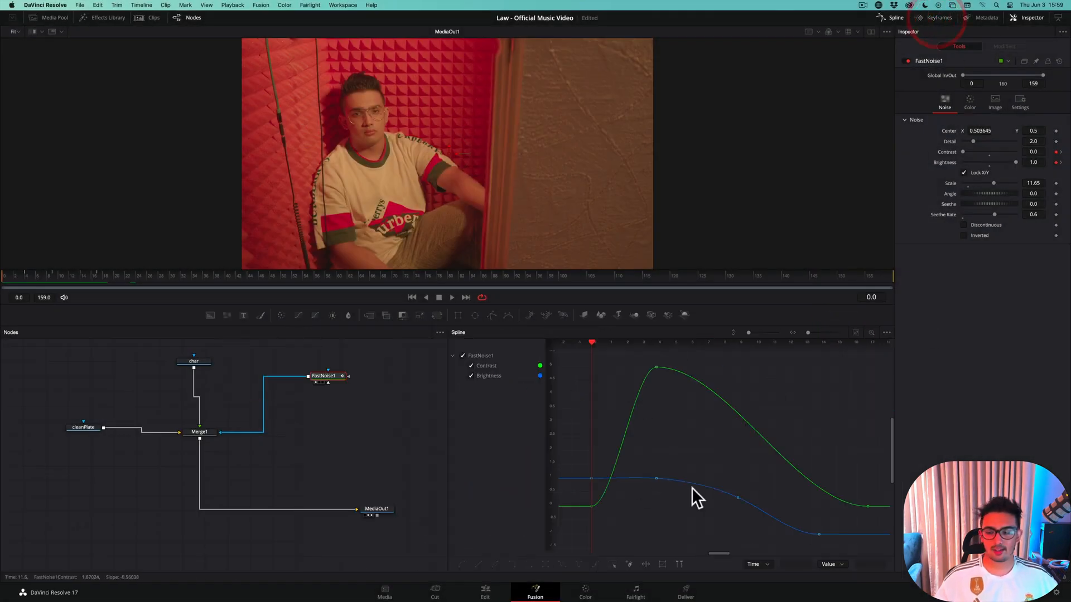
{"action": "left_click", "coordinate": [199, 430]}
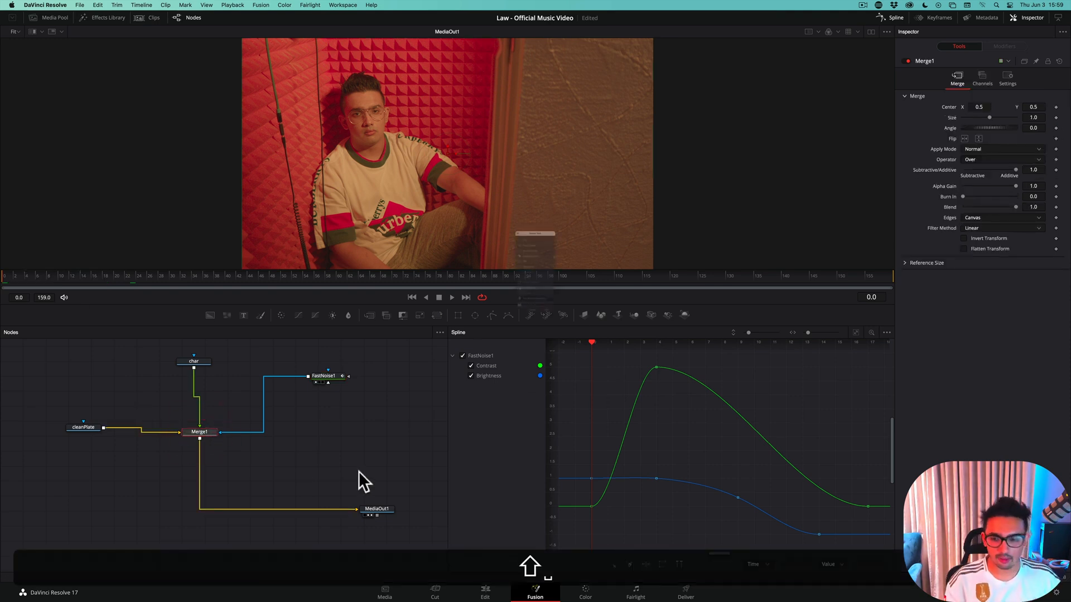
{"action": "key", "text": "shift+space"}
{"action": "type", "text": "dent"}
{"action": "key", "text": "Down"}
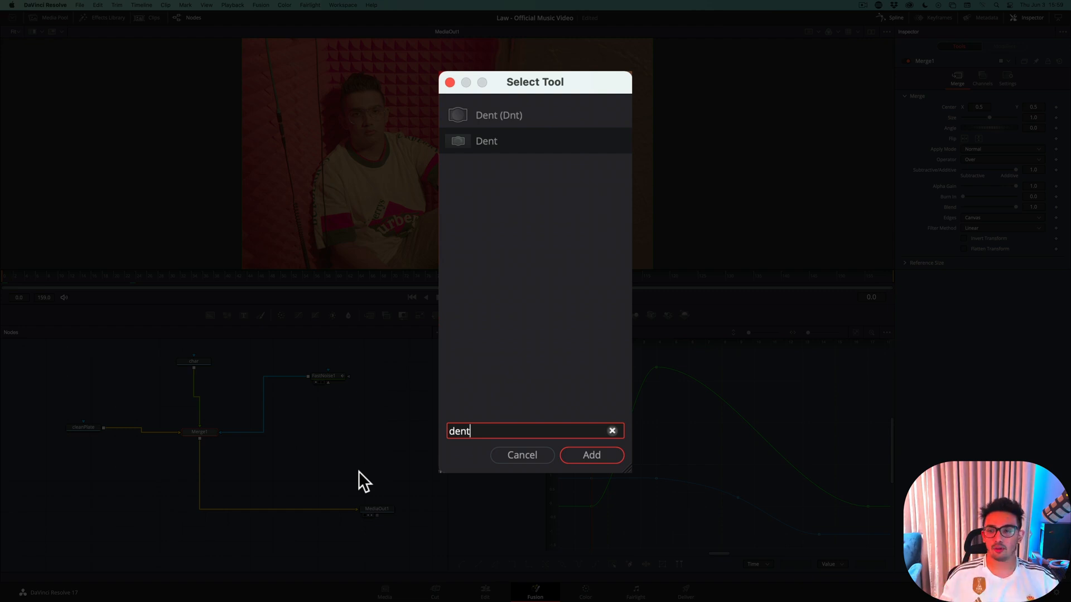
{"action": "left_click", "coordinate": [478, 140]}
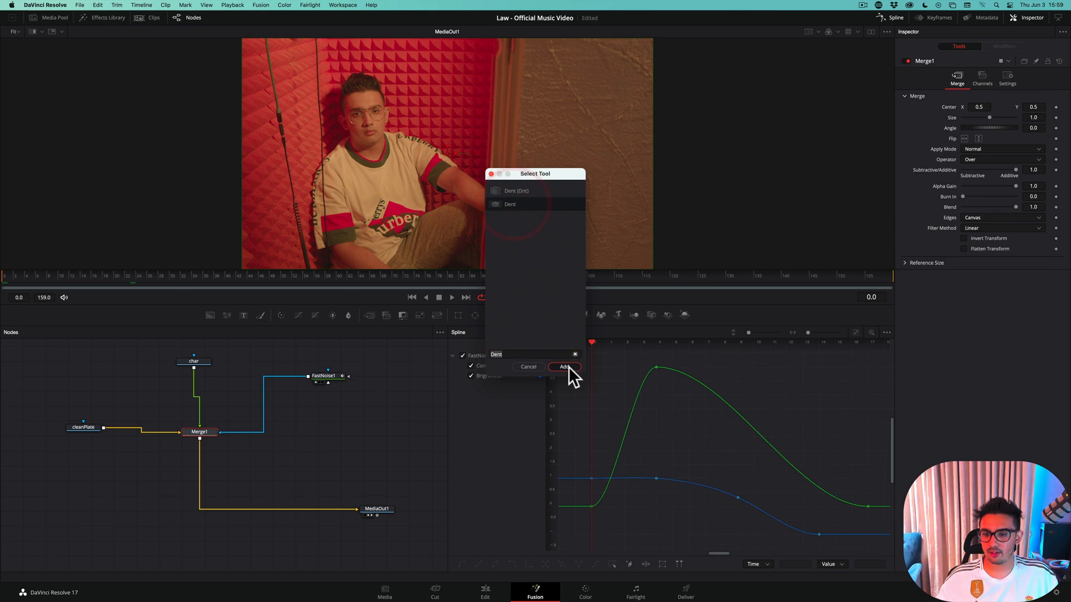
{"action": "left_click", "coordinate": [565, 366]}
{"action": "left_click_drag", "start_coordinate": [249, 438], "coordinate": [205, 466]}
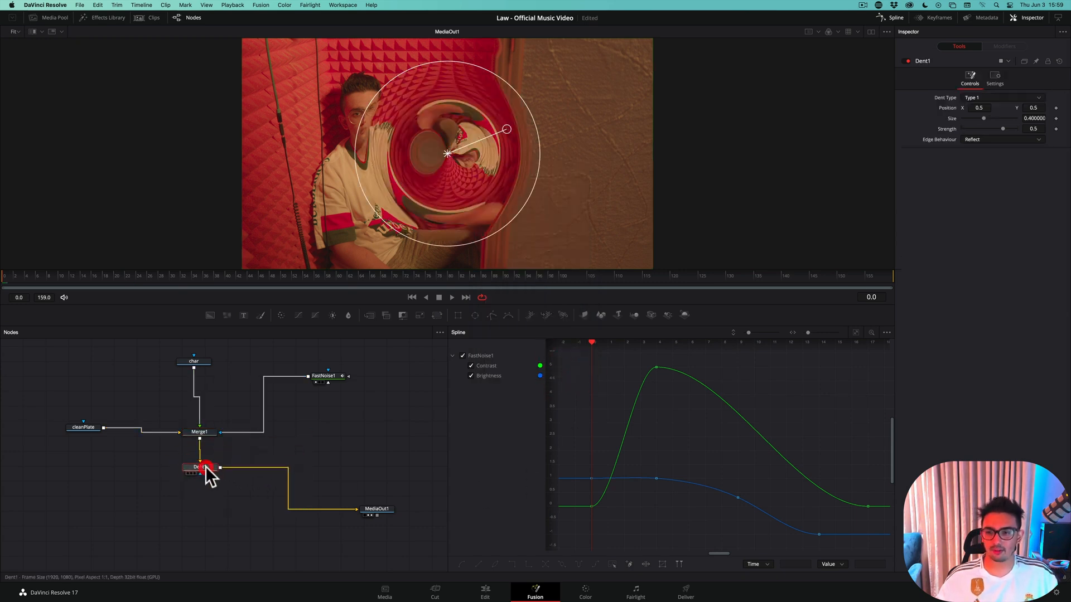
Centre the dent circle over the character at about X 0.34, Y 0.49 and enlarge it to a size of about 0.58
{"action": "left_click", "coordinate": [870, 32]}
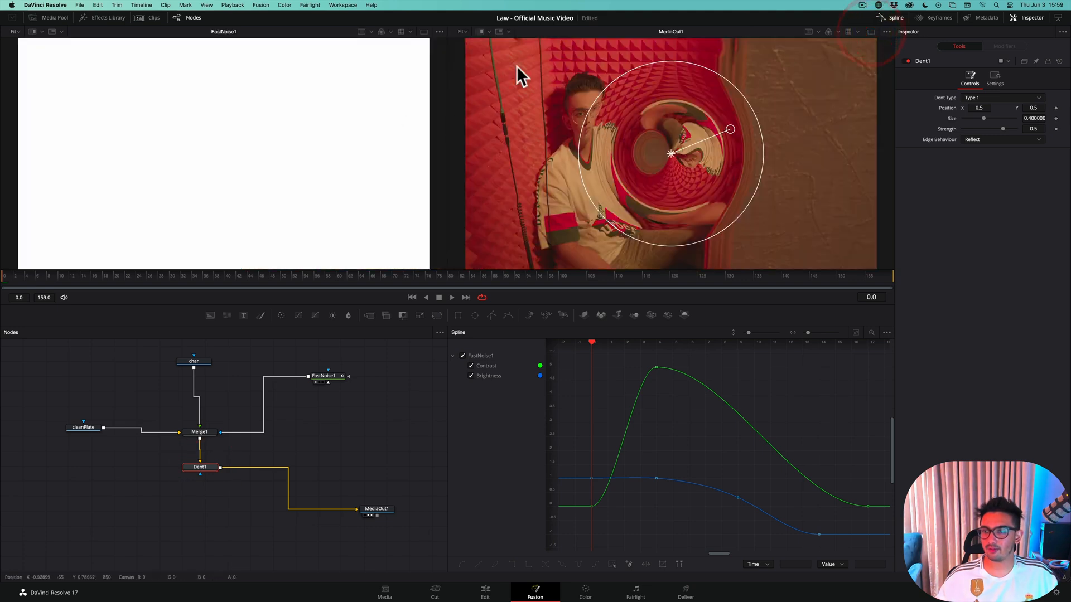
{"action": "left_click", "coordinate": [870, 32]}
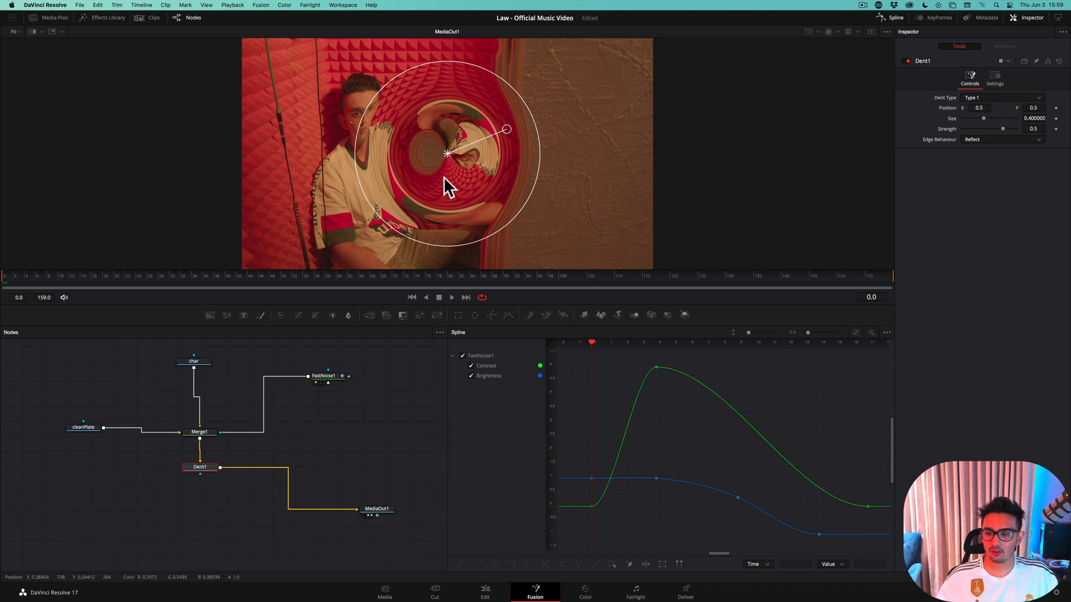
{"action": "left_click_drag", "start_coordinate": [448, 152], "coordinate": [366, 152]}
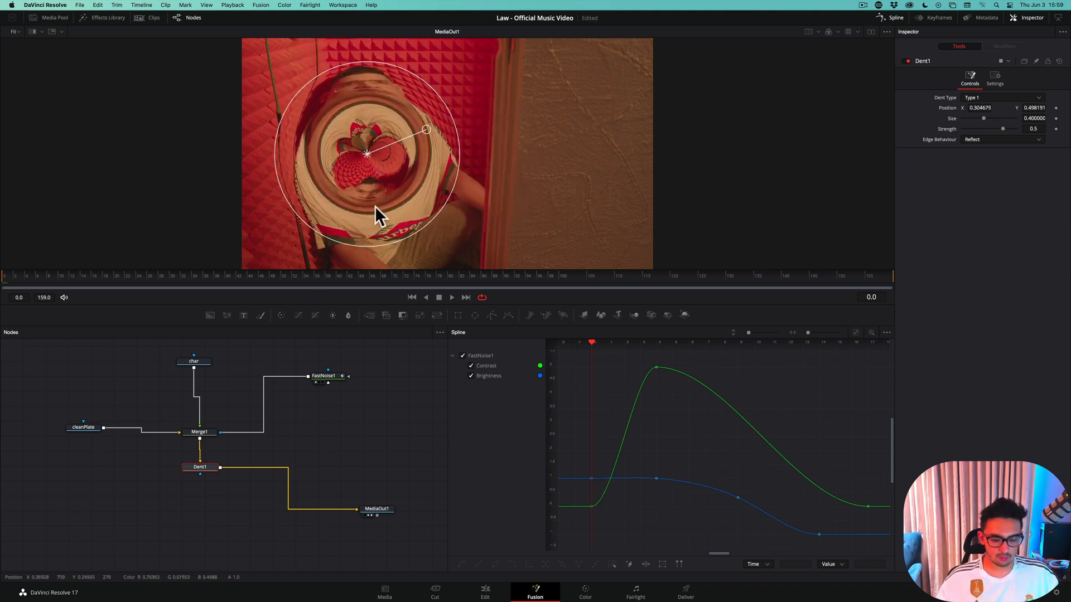
{"action": "scroll", "coordinate": [375, 206], "scroll_direction": "down", "scroll_amount": 2}
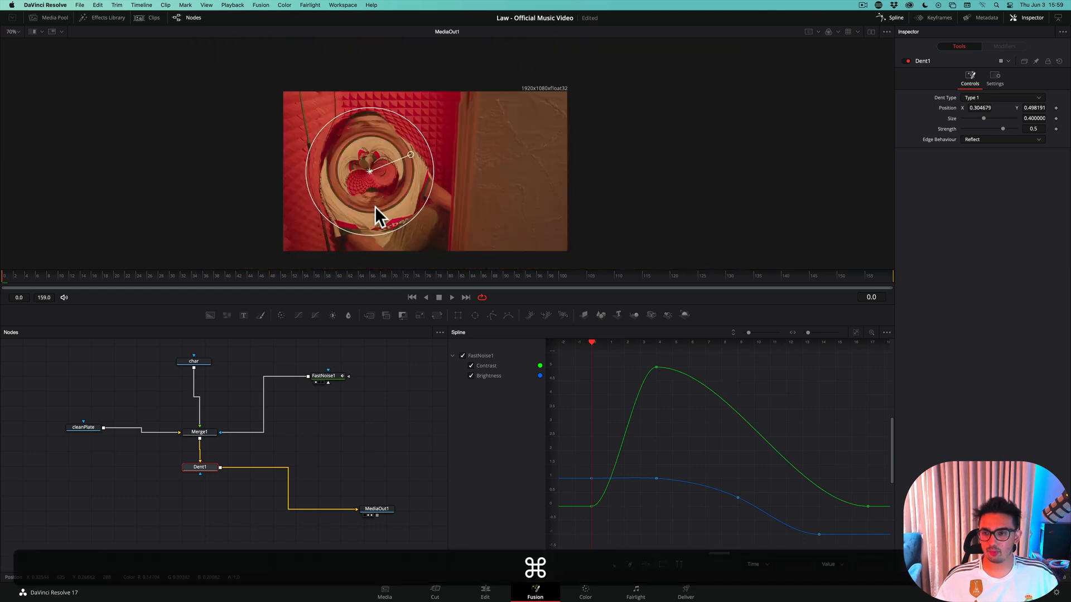
{"action": "scroll", "coordinate": [375, 206], "scroll_direction": "down", "scroll_amount": 1}
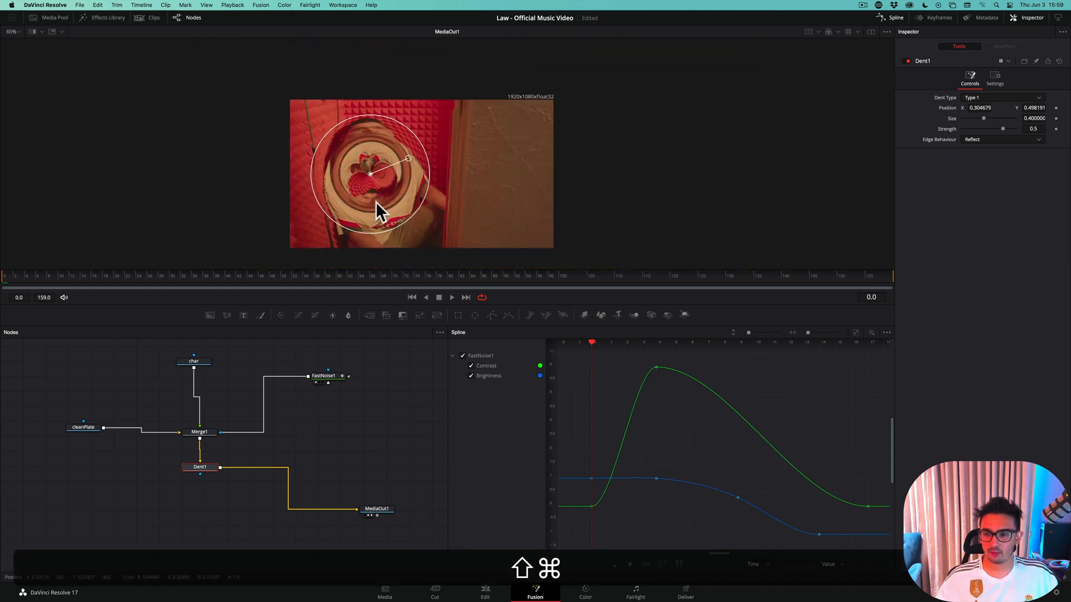
{"action": "left_click_drag", "start_coordinate": [375, 204], "coordinate": [351, 223]}
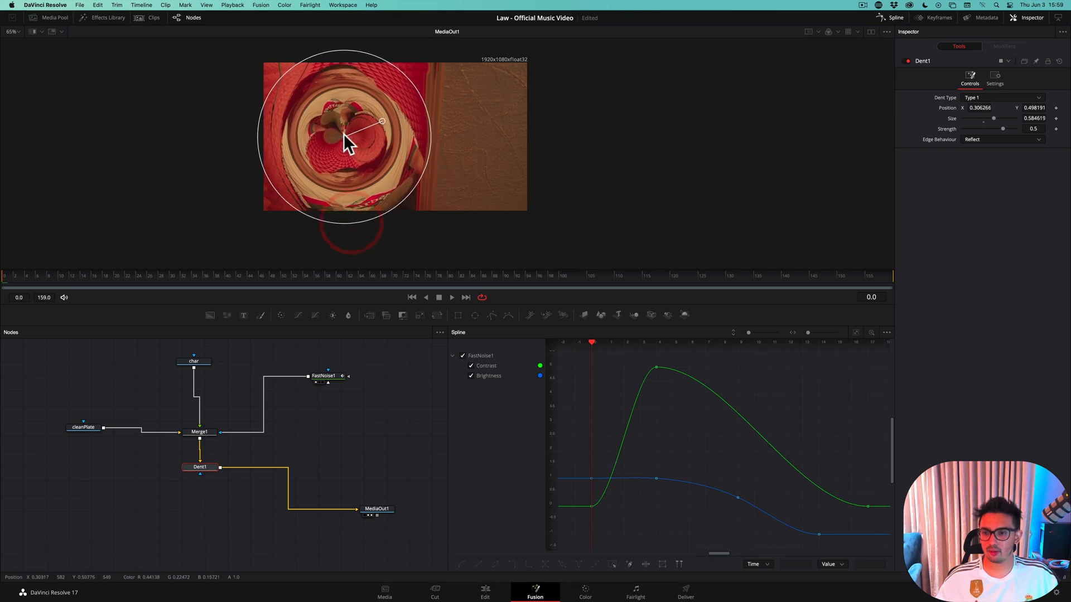
{"action": "left_click_drag", "start_coordinate": [344, 135], "coordinate": [353, 136]}
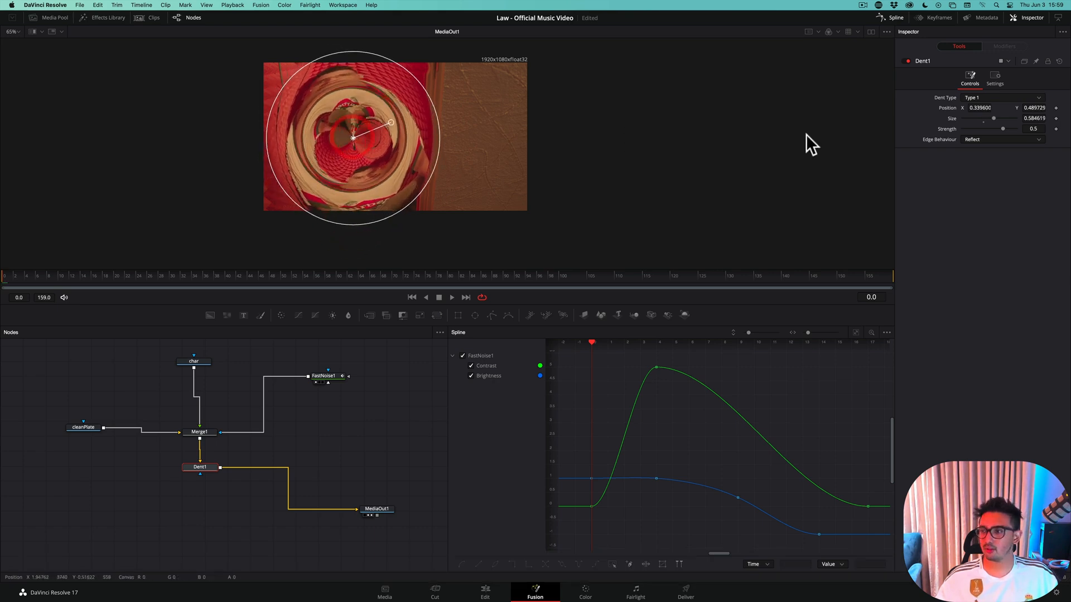
Set the dent's Strength to 0, then fit its circle around the character with size about 0.48 and position about X 0.35, Y 0.42
{"action": "left_click", "coordinate": [1032, 129]}
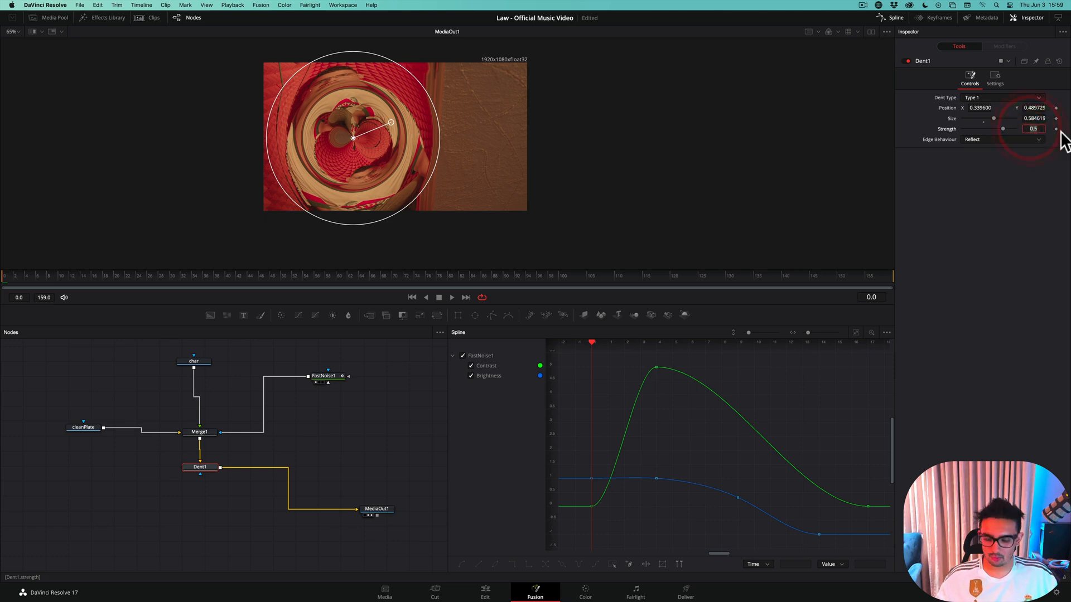
{"action": "type", "text": "0"}
{"action": "key", "text": "Return"}
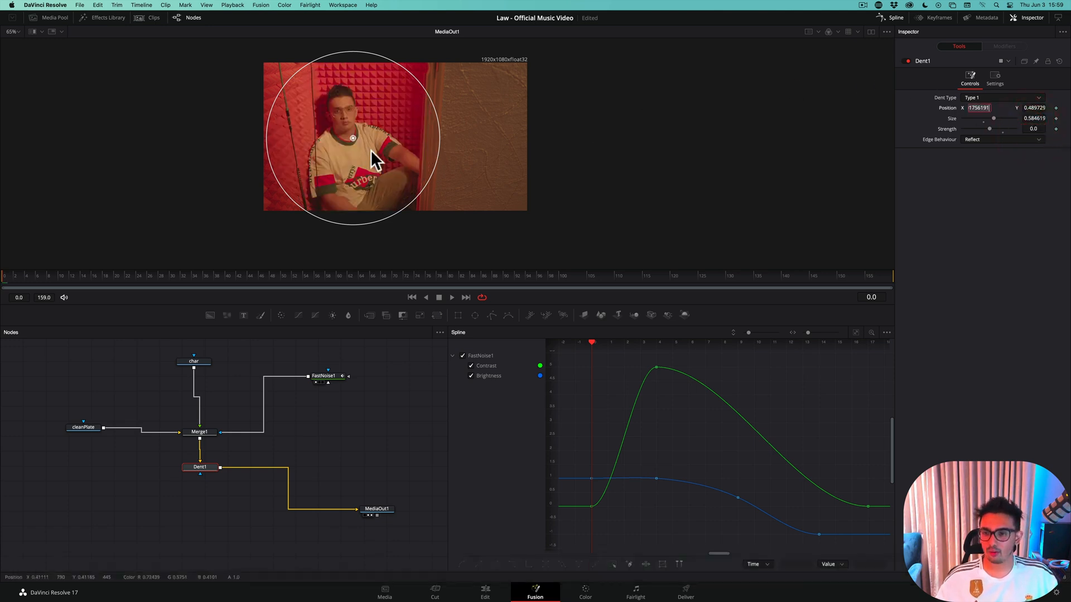
{"action": "left_click_drag", "start_coordinate": [350, 134], "coordinate": [350, 142]}
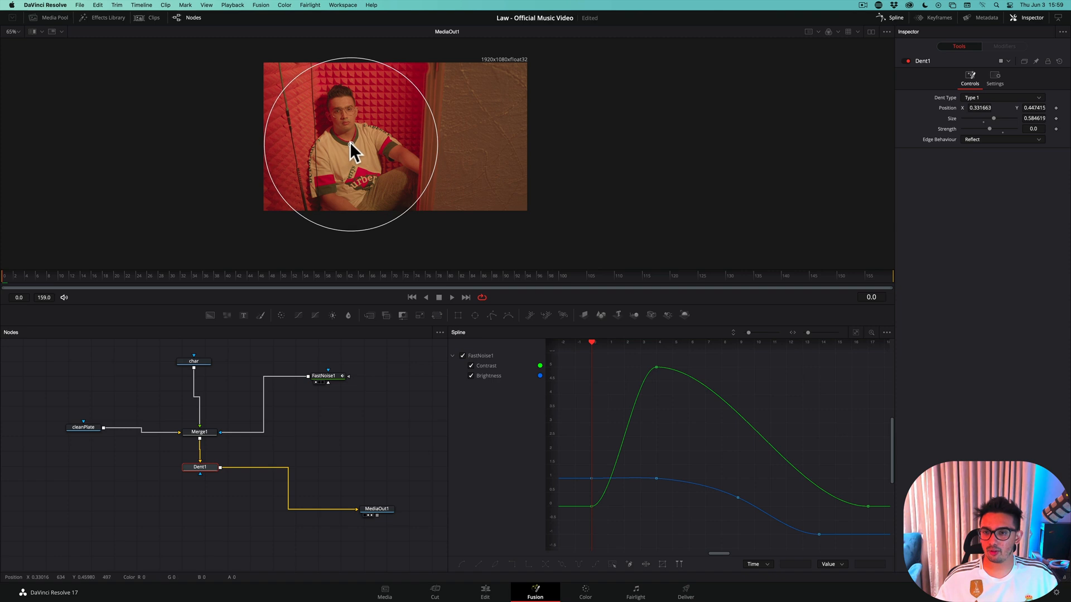
{"action": "left_click_drag", "start_coordinate": [346, 56], "coordinate": [341, 71]}
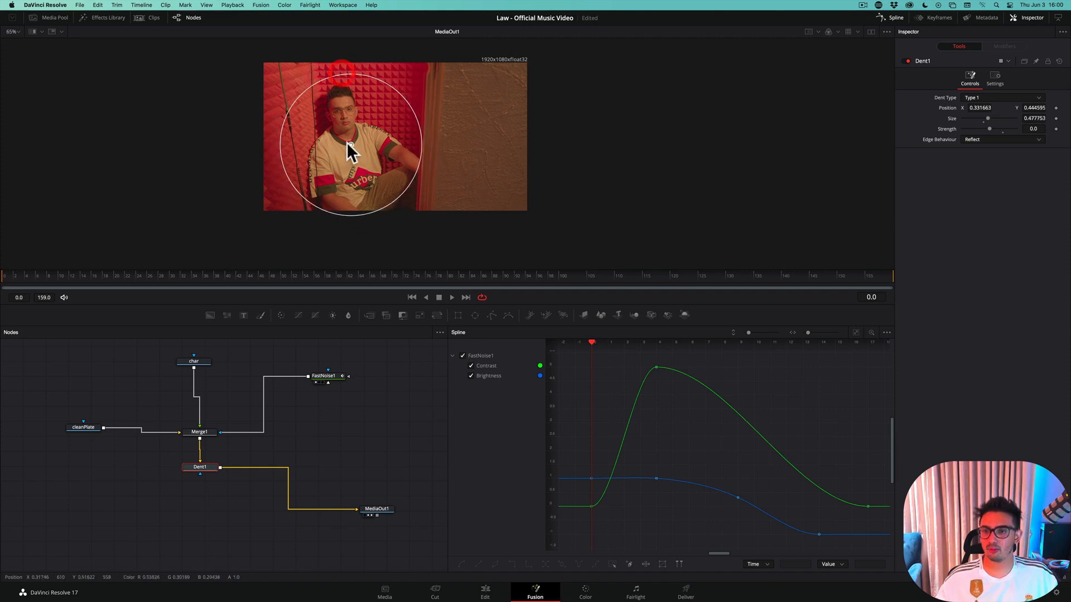
{"action": "left_click_drag", "start_coordinate": [347, 143], "coordinate": [356, 149]}
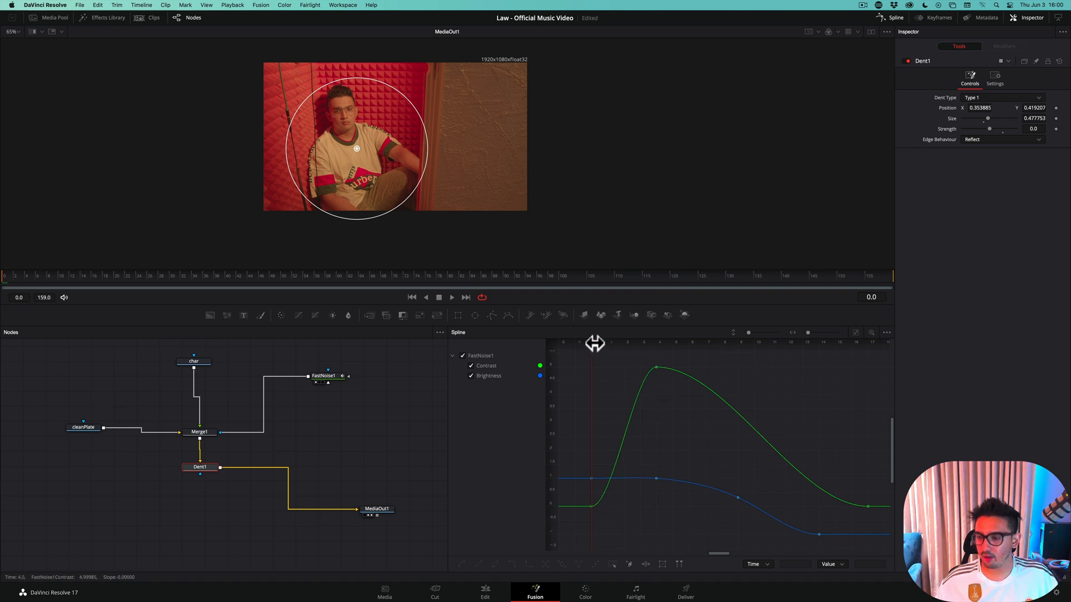
Step through the first frames up to frame 4 to examine how the noise breaks up the character, and return to frame 0
{"action": "left_click_drag", "start_coordinate": [590, 342], "coordinate": [683, 349]}
{"action": "key", "text": "Right"}
{"action": "key", "text": "Right"}
{"action": "key", "text": "Right"}
{"action": "key", "text": "Right"}
{"action": "key", "text": "Right"}
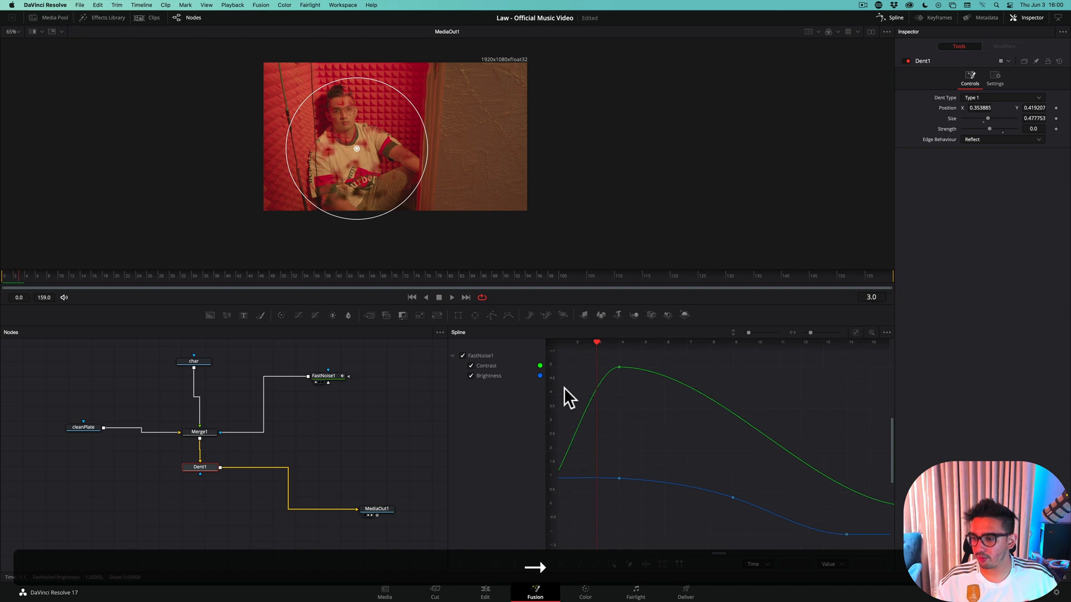
{"action": "key", "text": "Left"}
{"action": "key", "text": "Left"}
{"action": "key", "text": "Left"}
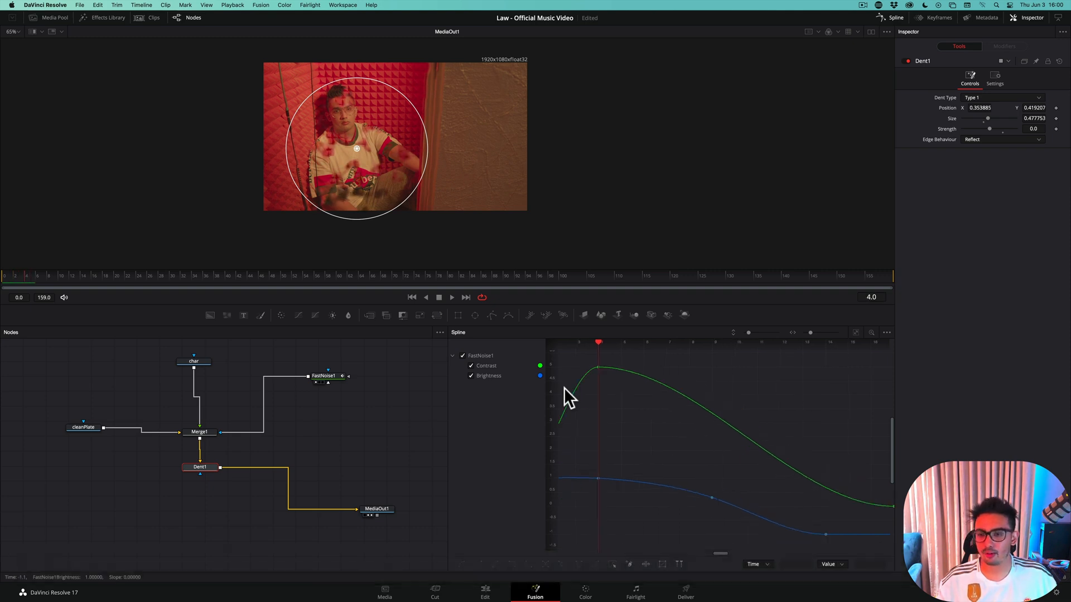
{"action": "key", "text": "Left"}
{"action": "key", "text": "Left"}
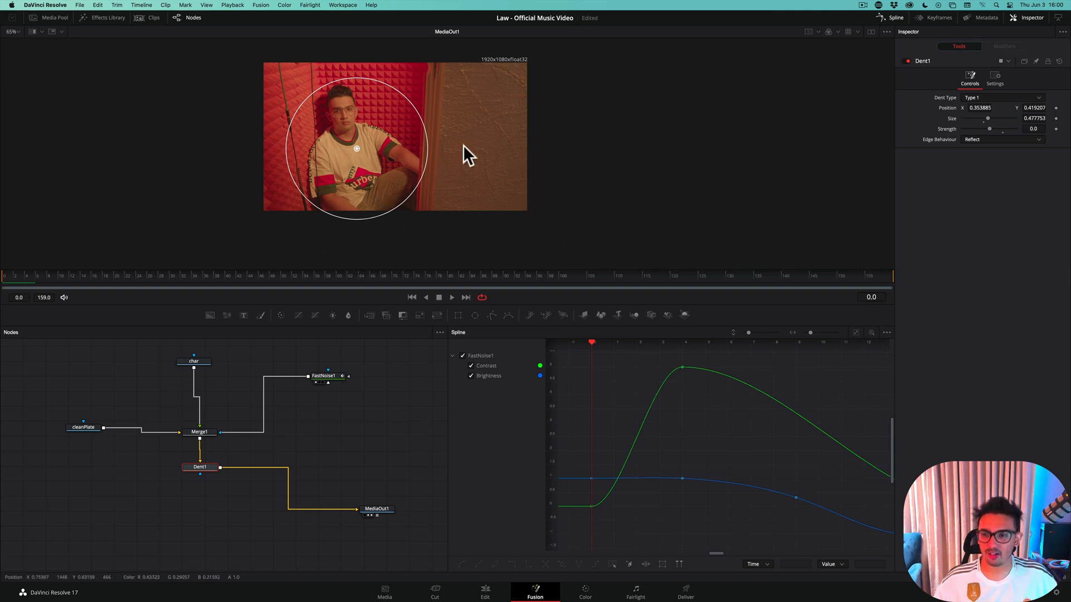
Save the project, and keyframe the dent's Strength at 0 on frame 0 and at -0.05 on frame 4
{"action": "key", "text": "super+s"}
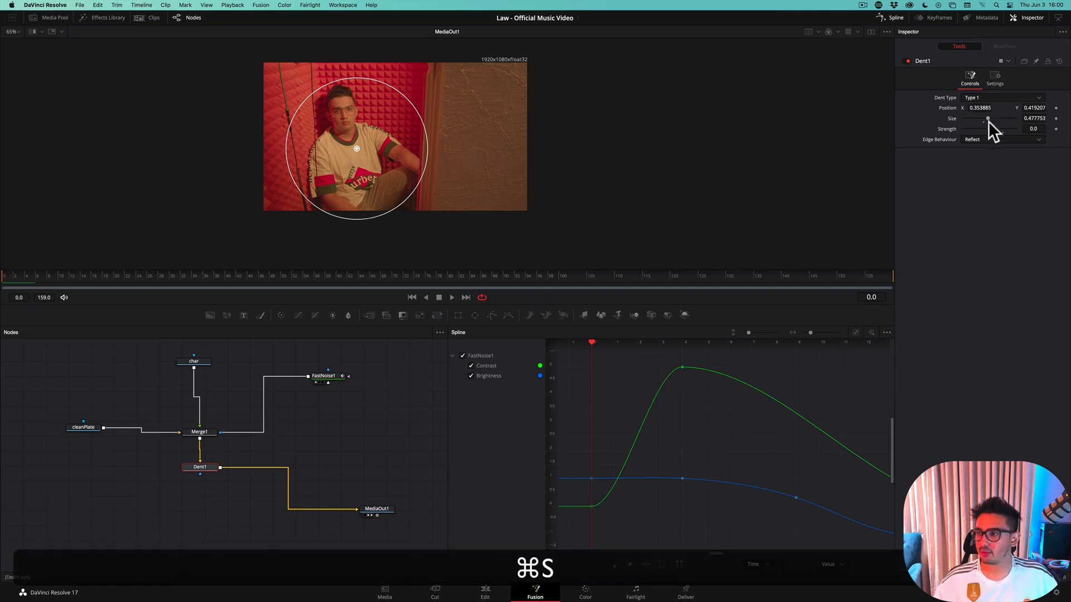
{"action": "left_click", "coordinate": [1056, 129]}
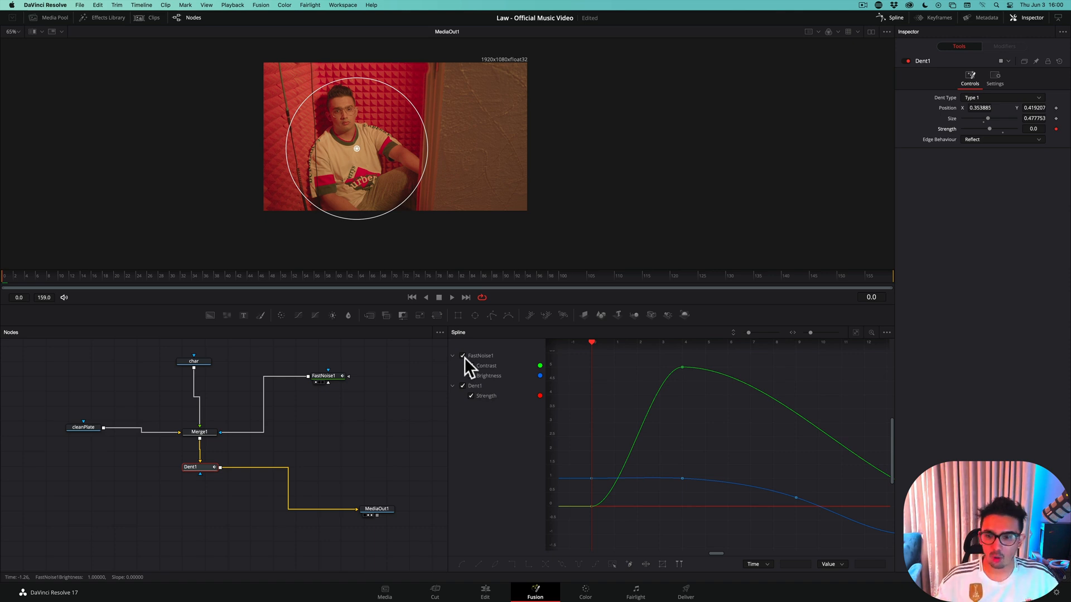
{"action": "key", "text": "Right"}
{"action": "key", "text": "Right"}
{"action": "key", "text": "Right"}
{"action": "key", "text": "Right"}
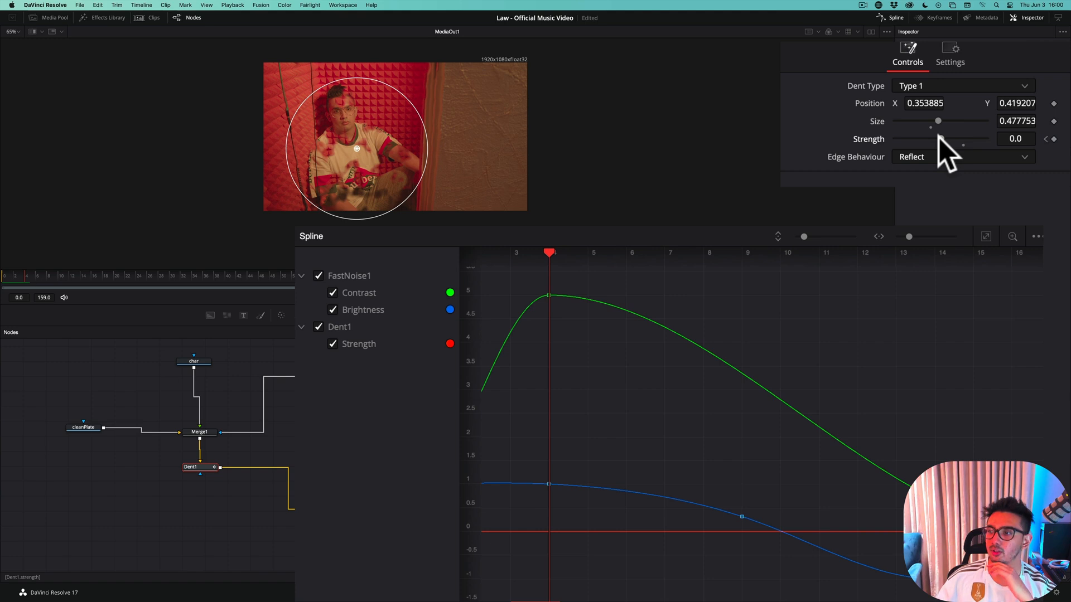
{"action": "left_click_drag", "start_coordinate": [938, 135], "coordinate": [936, 138]}
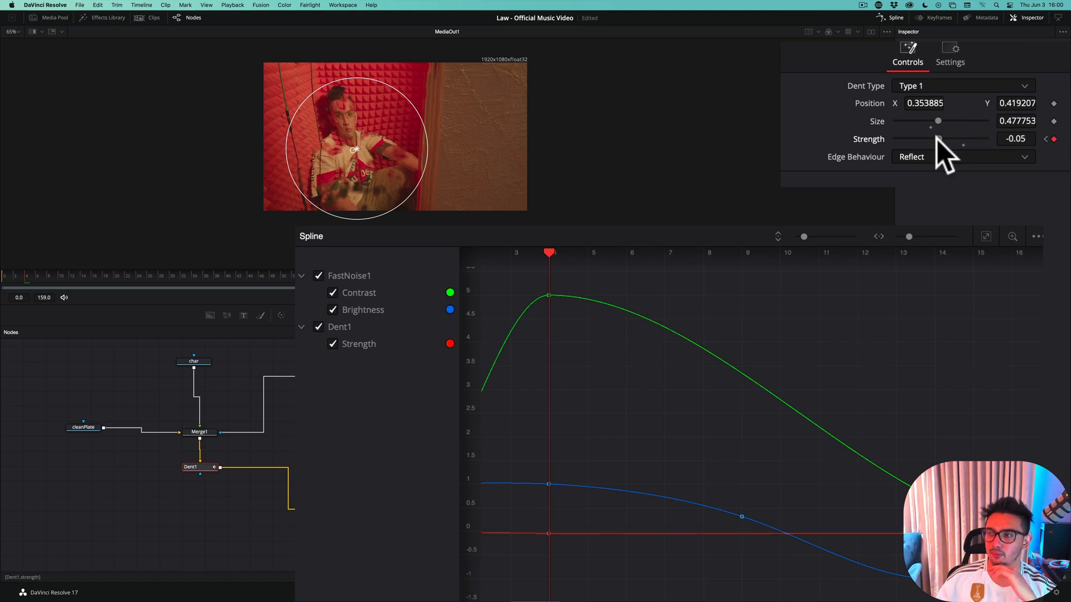
{"action": "left_click", "coordinate": [938, 139]}
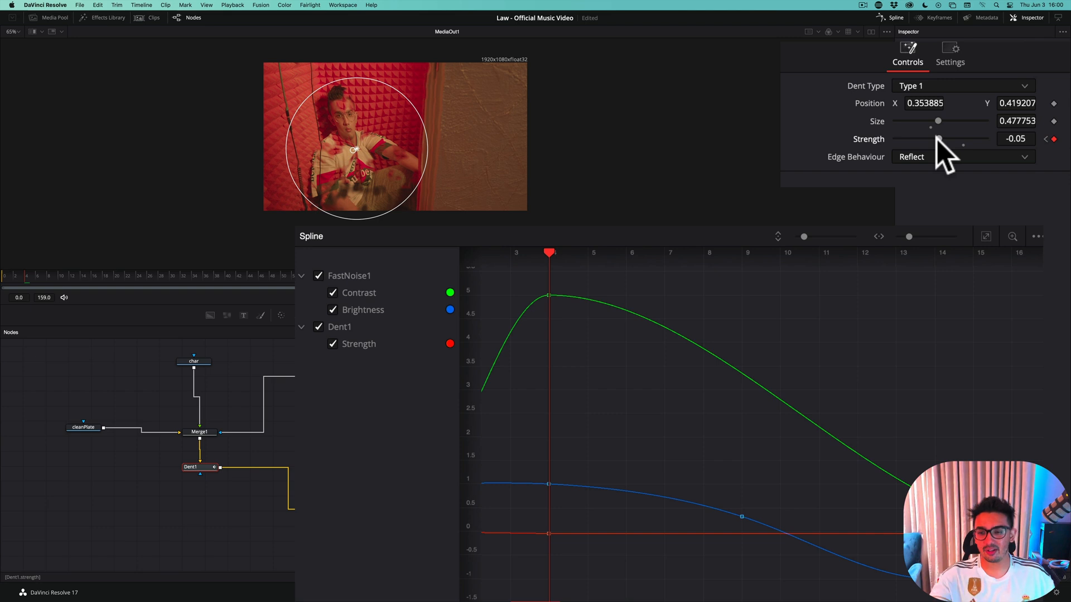
Try a stronger dent Strength of about -0.28 on frame 4, and set it back to -0.05
{"action": "left_click_drag", "start_coordinate": [938, 140], "coordinate": [927, 140]}
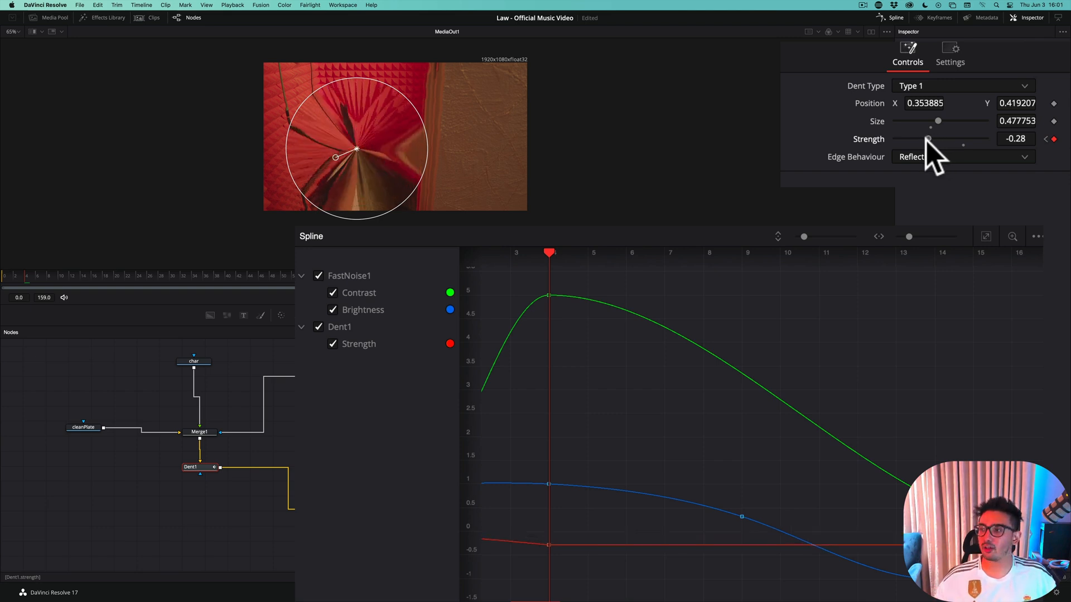
{"action": "left_click", "coordinate": [1006, 138]}
{"action": "type", "text": "-0.05"}
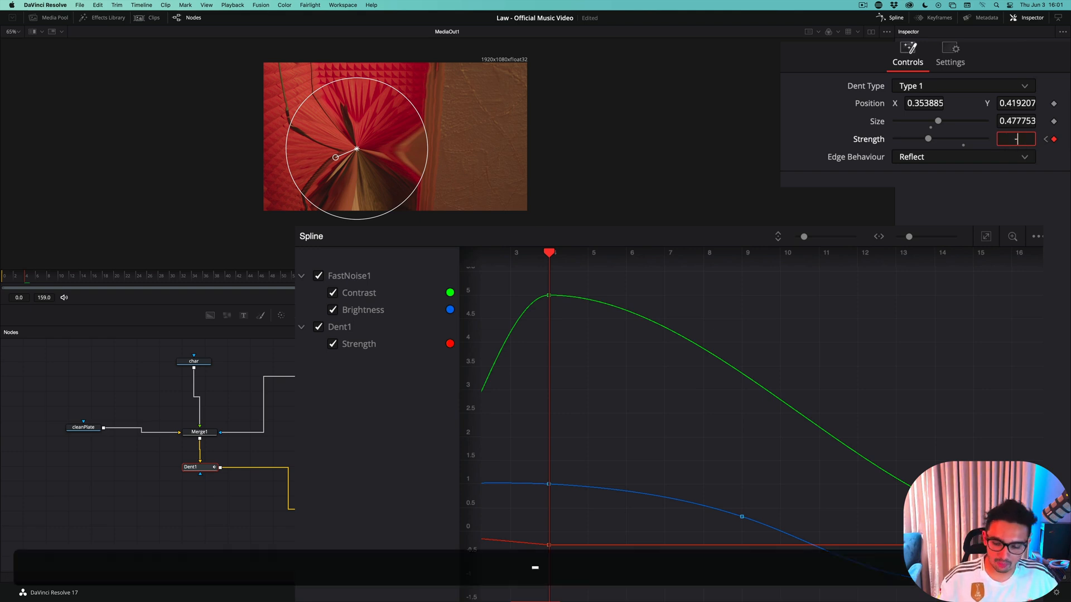
{"action": "key", "text": "Tab"}
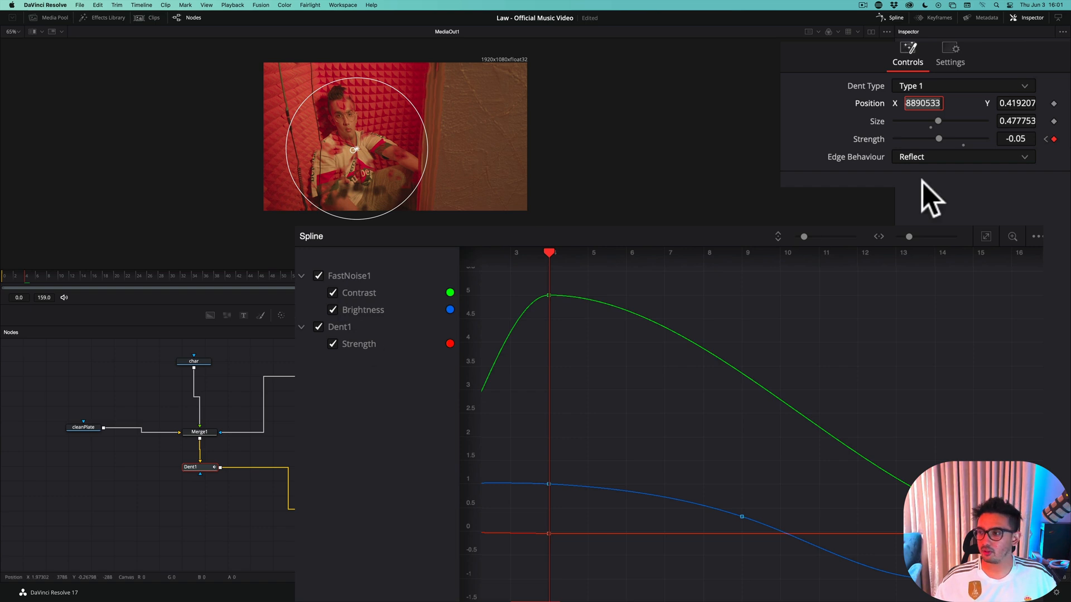
Step back from frame 4 and forward to it again to check how the dent distortion builds up
{"action": "key", "text": "Left"}
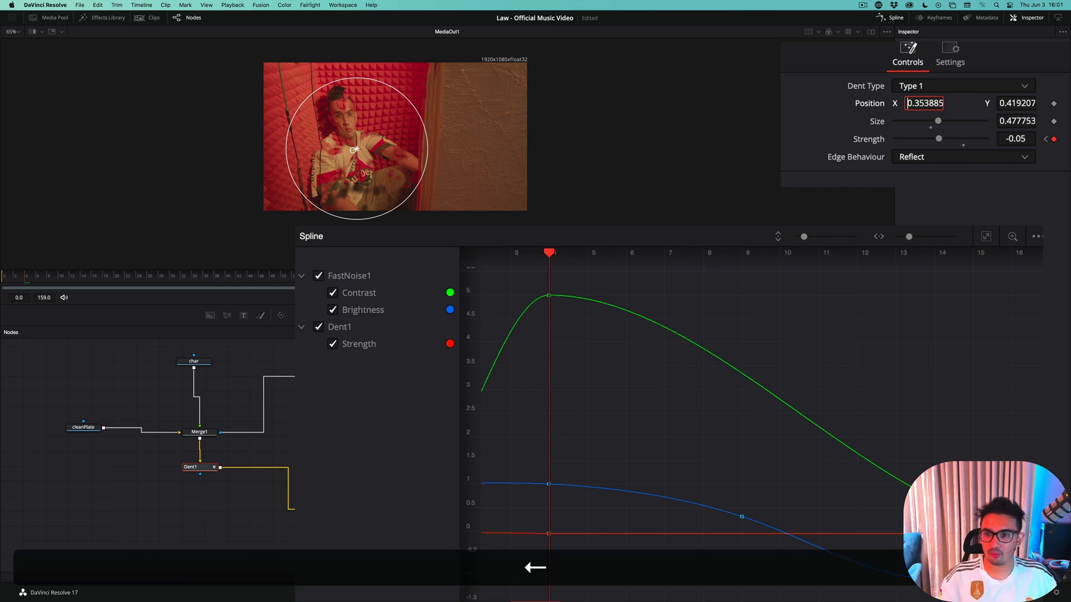
{"action": "key", "text": "Right"}
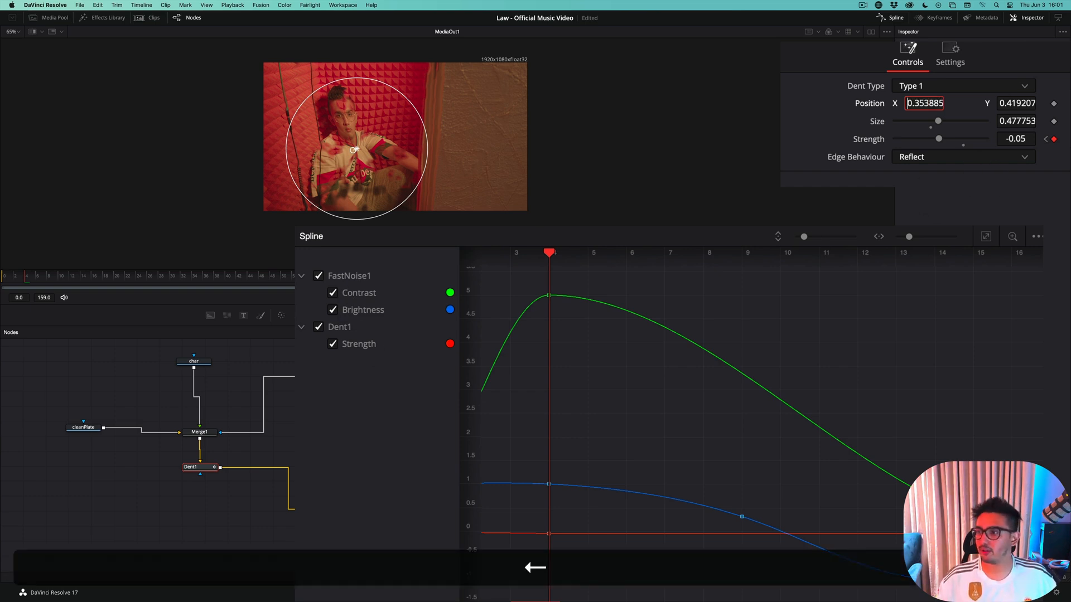
{"action": "key", "text": "Left"}
{"action": "key", "text": "Left"}
{"action": "key", "text": "Left"}
{"action": "key", "text": "Left"}
{"action": "key", "text": "Left"}
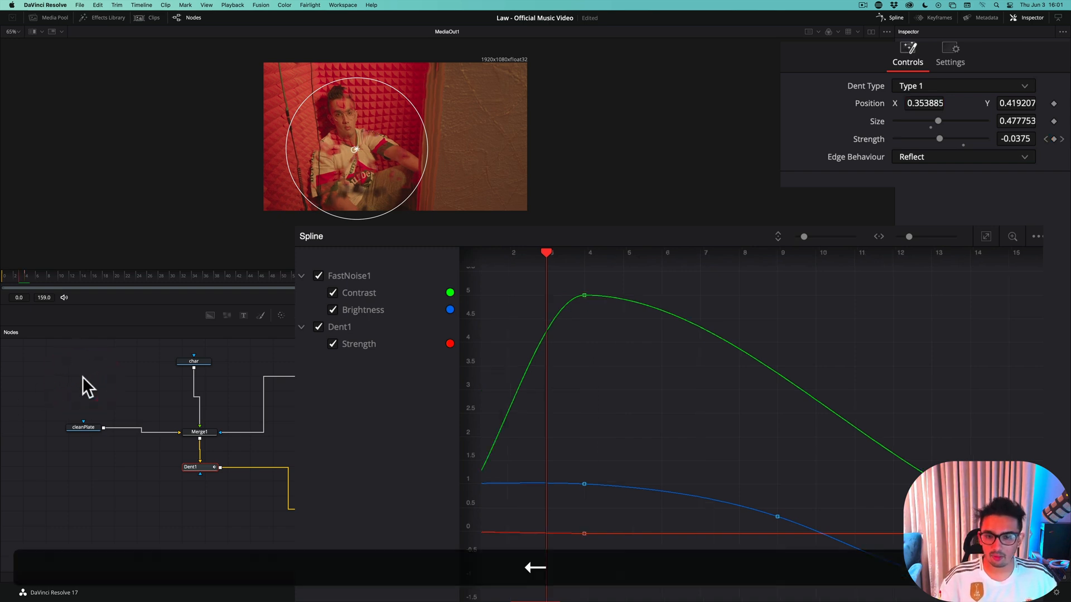
{"action": "key", "text": "Right"}
{"action": "key", "text": "Right"}
{"action": "key", "text": "Right"}
{"action": "key", "text": "Right"}
{"action": "key", "text": "Right"}
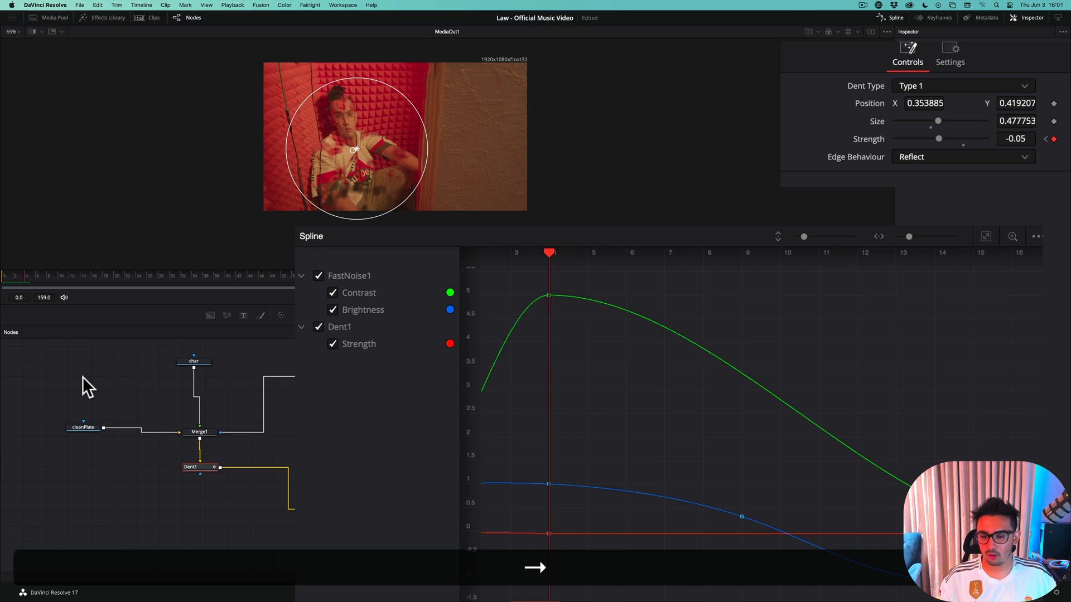
Advance to frame 9 and hide the FastNoise1 curves in the spline editor so only Dent1's Strength is displayed
{"action": "key", "text": "Right"}
{"action": "key", "text": "Right"}
{"action": "key", "text": "Right"}
{"action": "key", "text": "Right"}
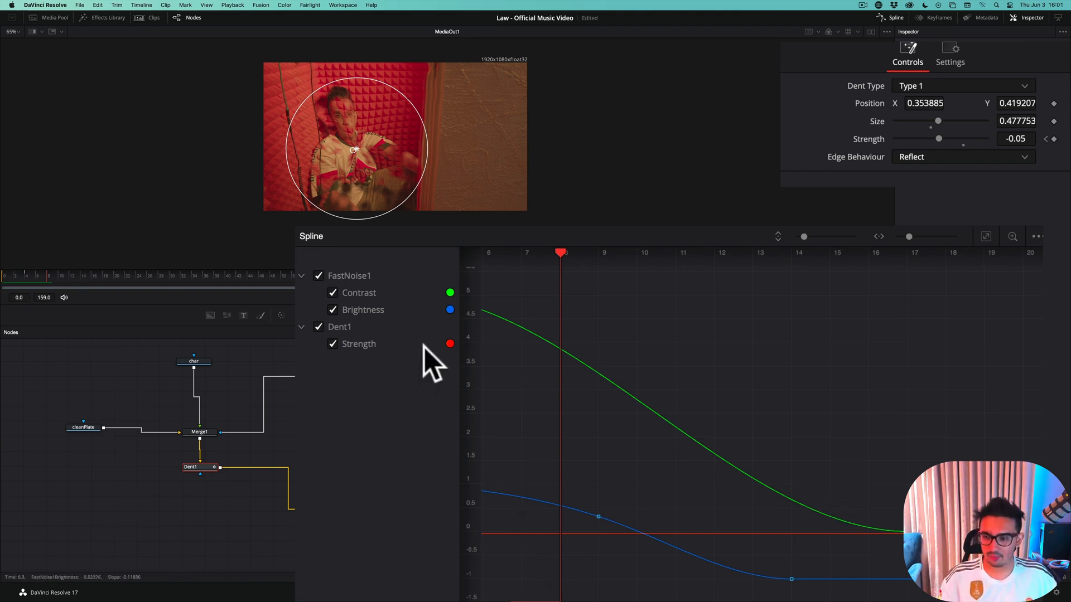
{"action": "key", "text": "Right"}
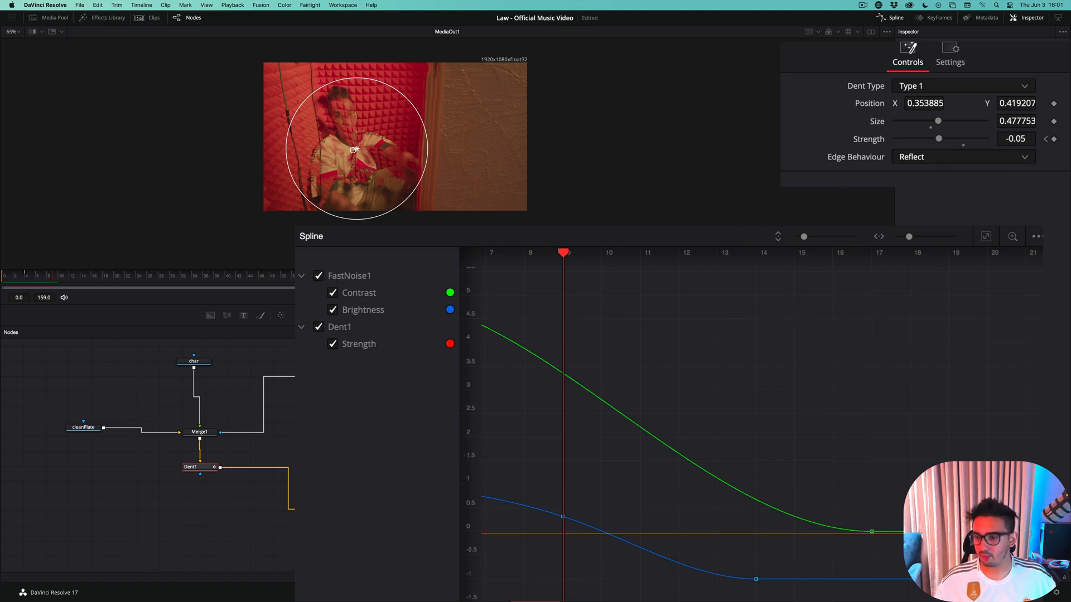
{"action": "left_click", "coordinate": [318, 275]}
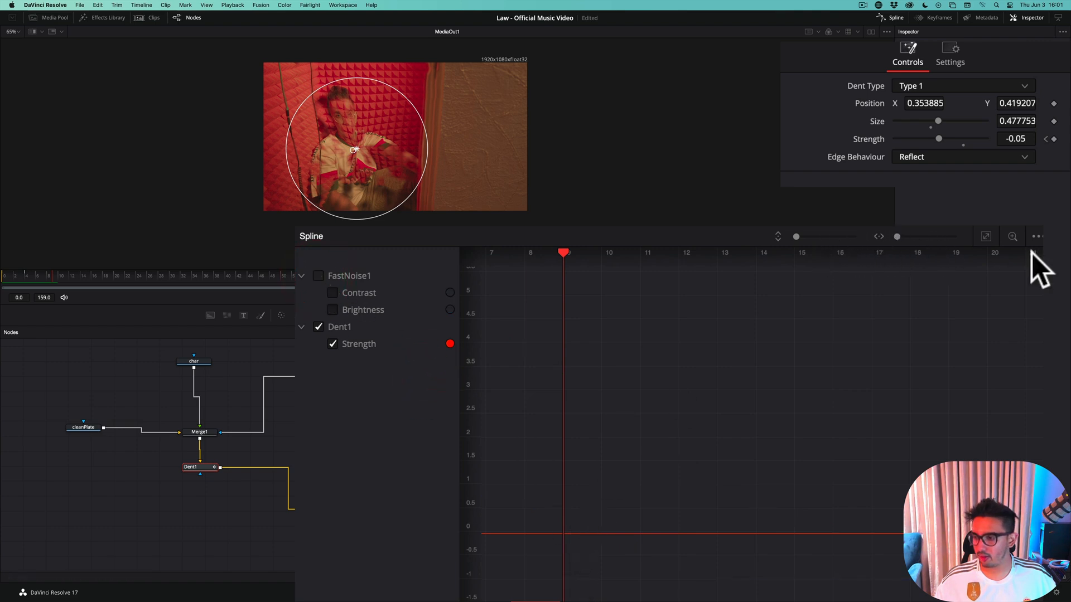
Fit Dent1's Strength curve in the spline view and move its second keyframe to frame 9
{"action": "left_click", "coordinate": [986, 236]}
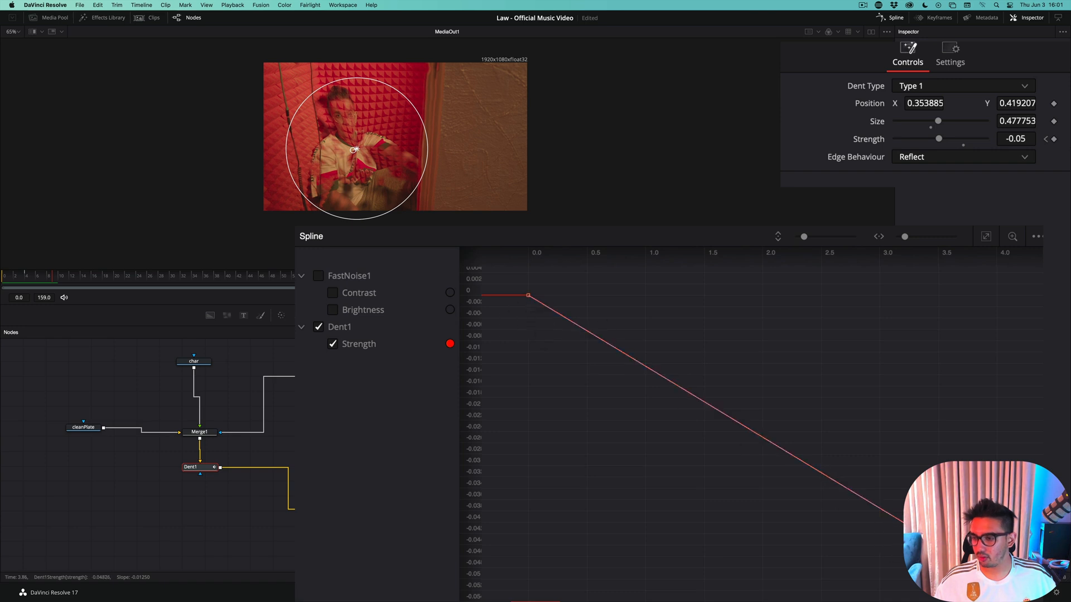
{"action": "left_click", "coordinate": [997, 578]}
{"action": "left_click_drag", "start_coordinate": [997, 579], "coordinate": [997, 578]}
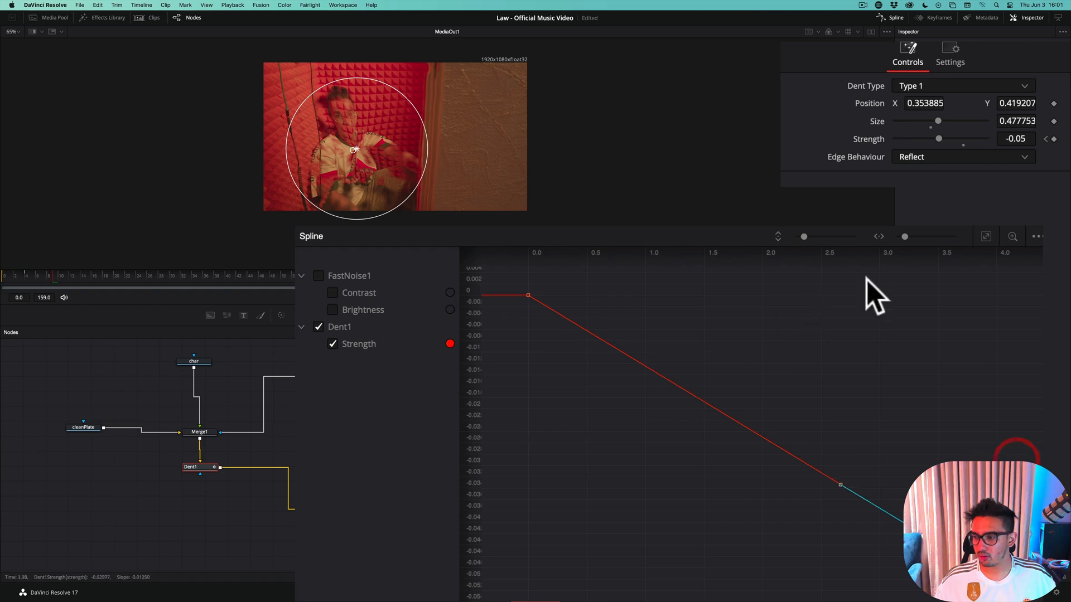
{"action": "left_click_drag", "start_coordinate": [904, 236], "coordinate": [898, 237]}
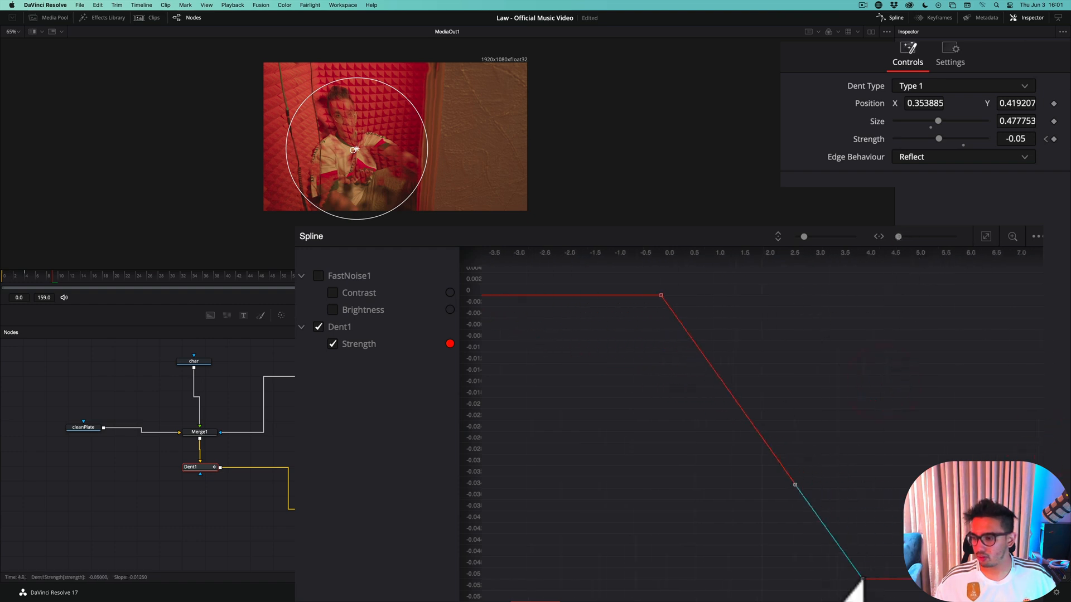
{"action": "left_click_drag", "start_coordinate": [863, 581], "coordinate": [1012, 579]}
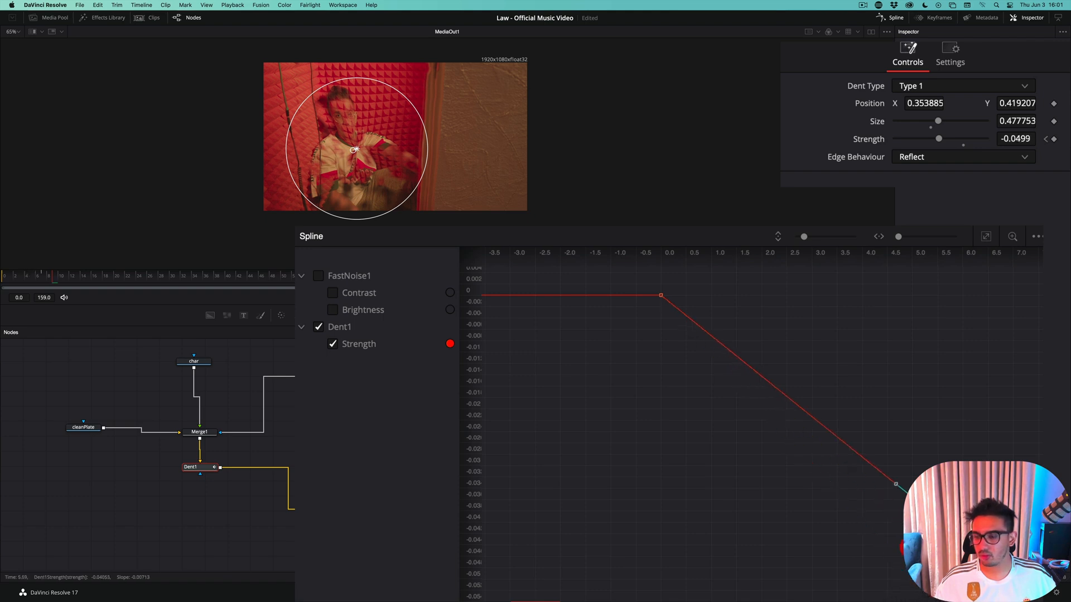
{"action": "scroll", "coordinate": [884, 545], "scroll_direction": "right", "scroll_amount": 5}
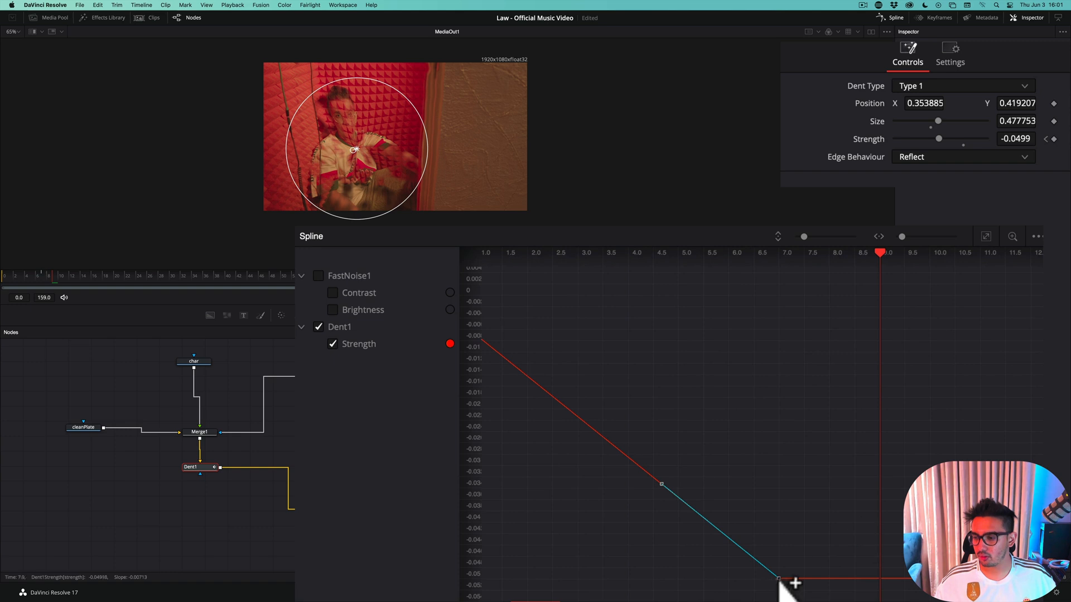
{"action": "left_click_drag", "start_coordinate": [779, 579], "coordinate": [880, 584]}
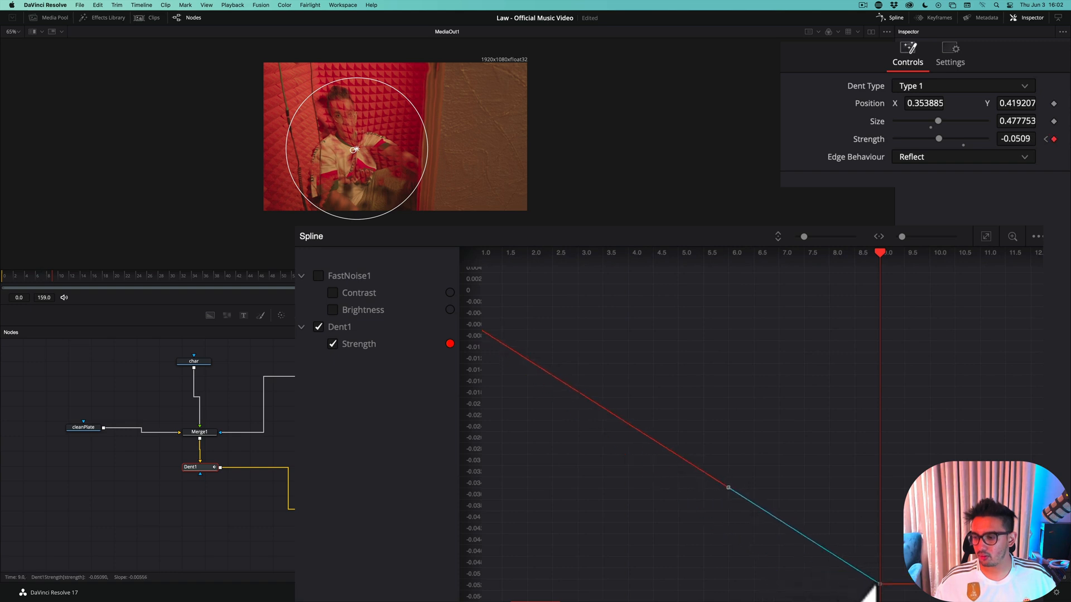
Set the dent's Strength to exactly -0.05 on the frame 9 keyframe
{"action": "left_click", "coordinate": [1015, 138]}
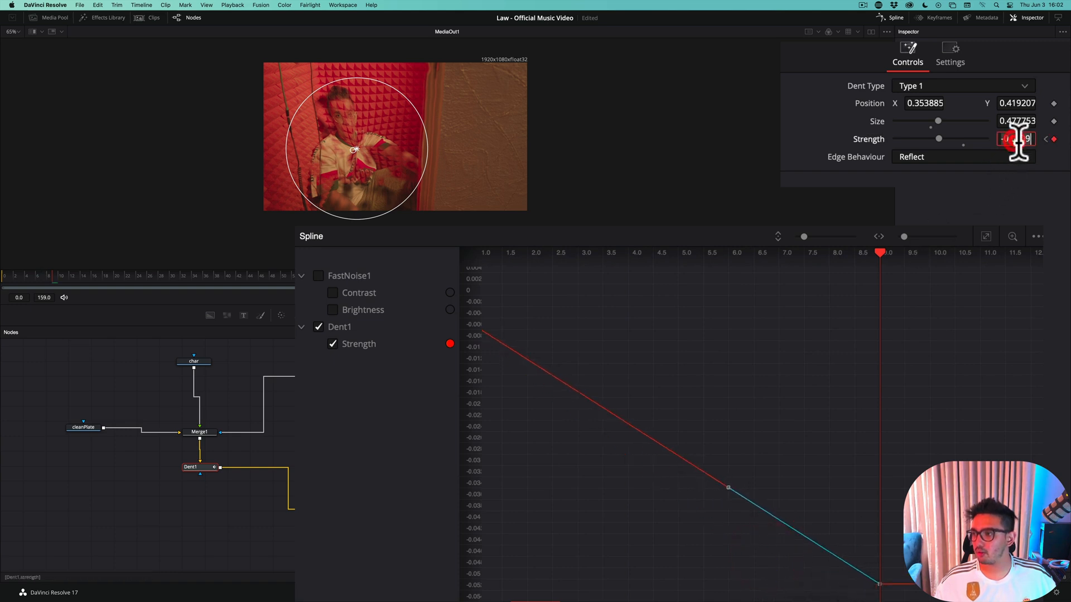
{"action": "type", "text": ".0"}
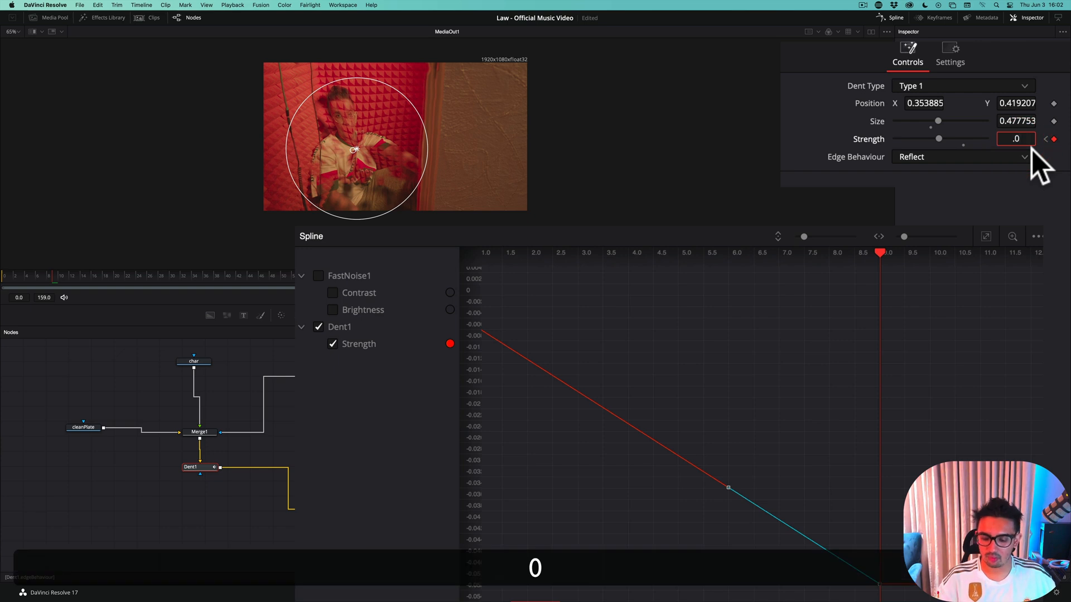
{"action": "key", "text": "BackSpace"}
{"action": "key", "text": "BackSpace"}
{"action": "type", "text": "-0.05"}
{"action": "key", "text": "Tab"}
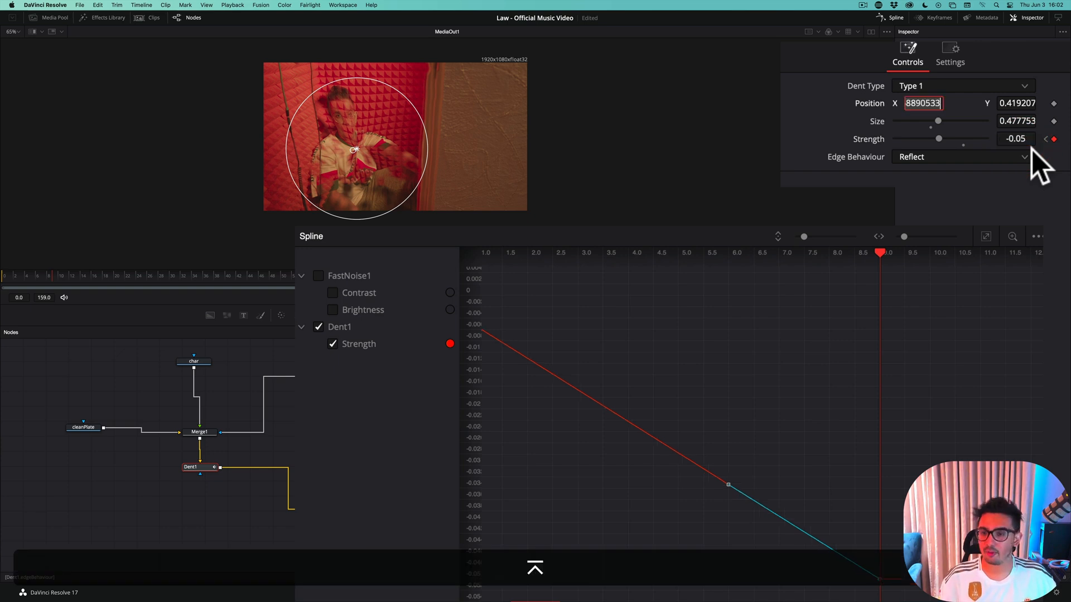
Return to frame 0 and step forward to frame 9 to check how the dent builds up with the dissolve
{"action": "left_click", "coordinate": [33, 276]}
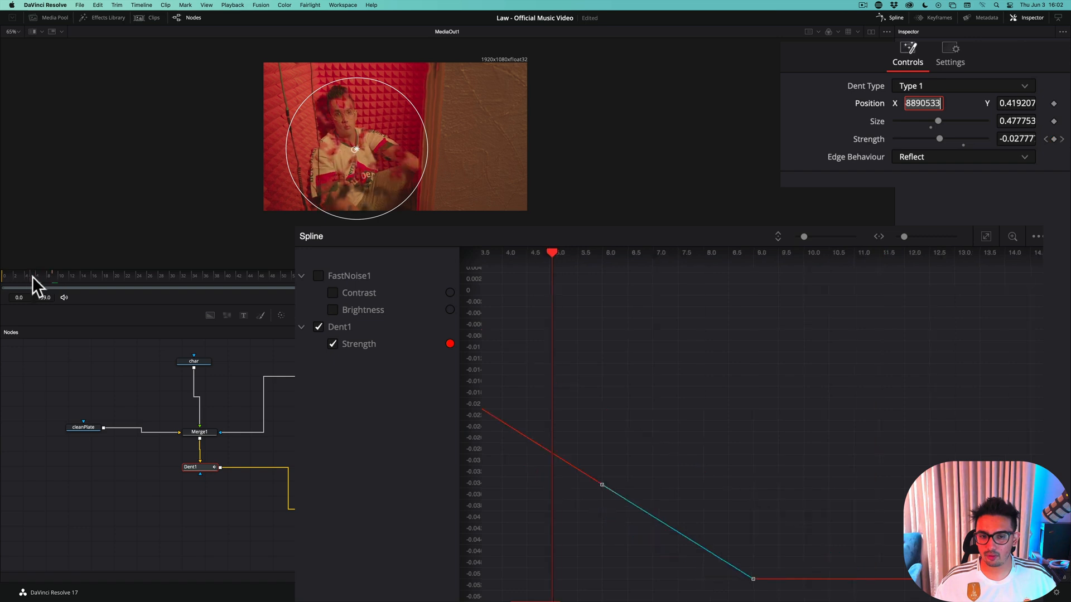
{"action": "left_click_drag", "start_coordinate": [32, 276], "coordinate": [5, 279]}
{"action": "key", "text": "Right"}
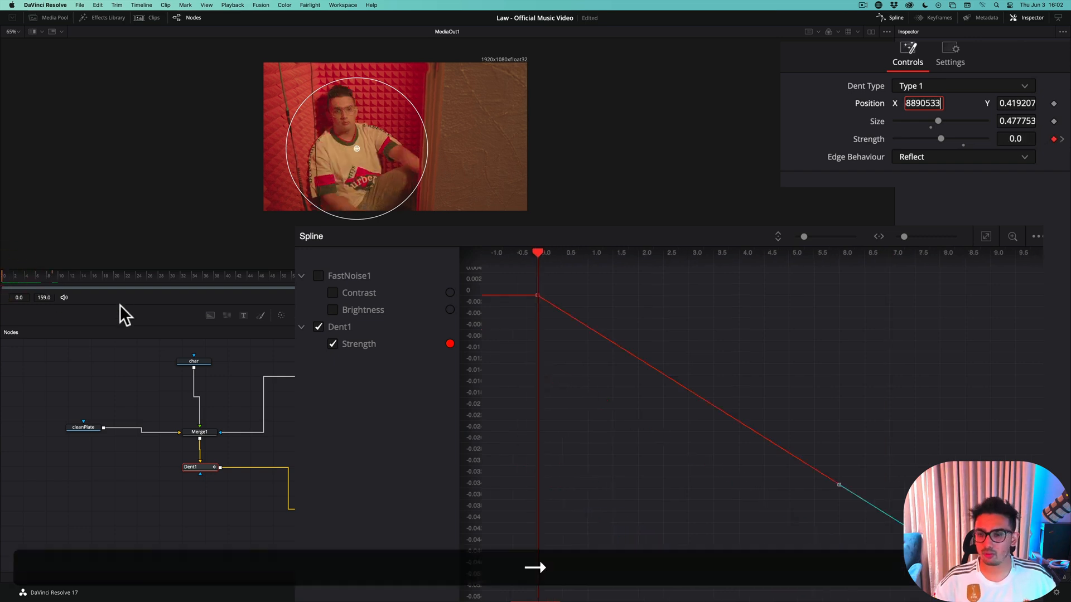
{"action": "key", "text": "Left"}
{"action": "key", "text": "Left"}
{"action": "left_click", "coordinate": [299, 399]}
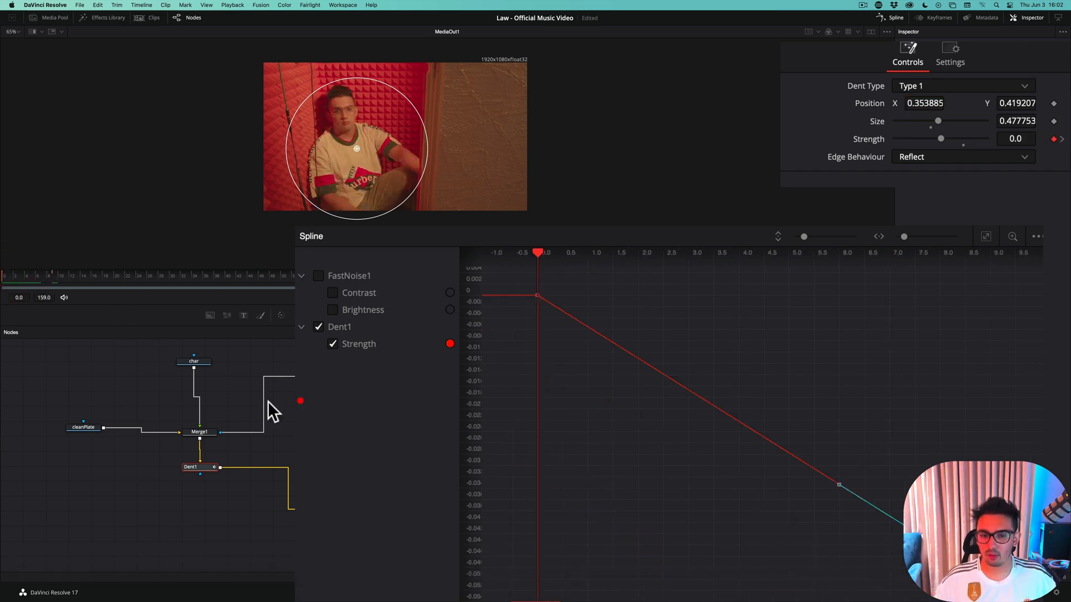
{"action": "key", "text": "Right"}
{"action": "key", "text": "Right"}
{"action": "key", "text": "Right"}
{"action": "key", "text": "Right"}
{"action": "key", "text": "Right"}
{"action": "key", "text": "Right"}
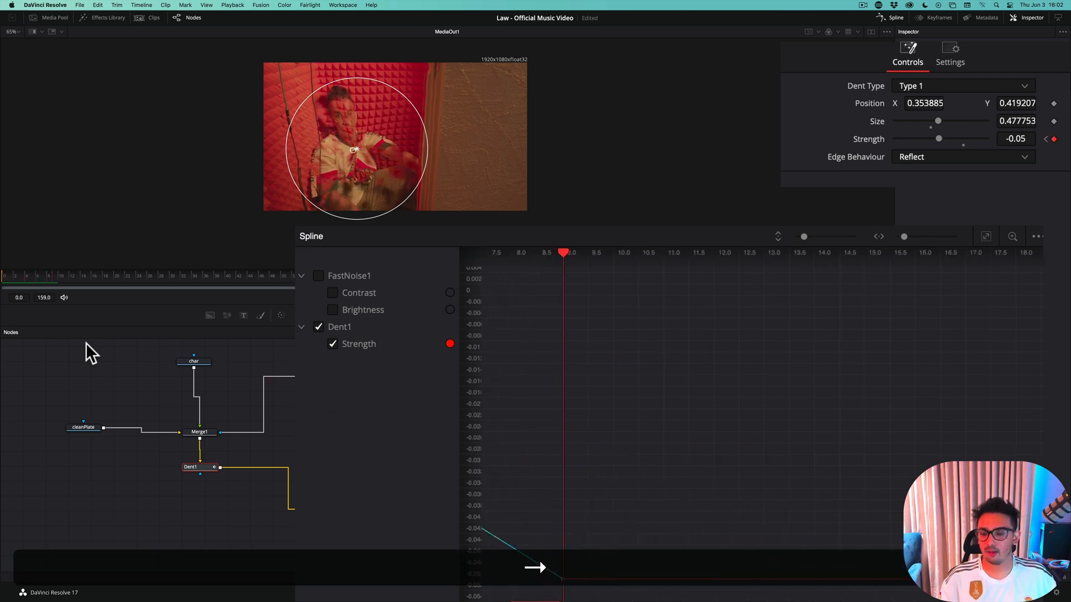
Advance to frame 12 and keyframe the dent's Strength at 0.1
{"action": "key", "text": "Right"}
{"action": "key", "text": "Right"}
{"action": "key", "text": "Right"}
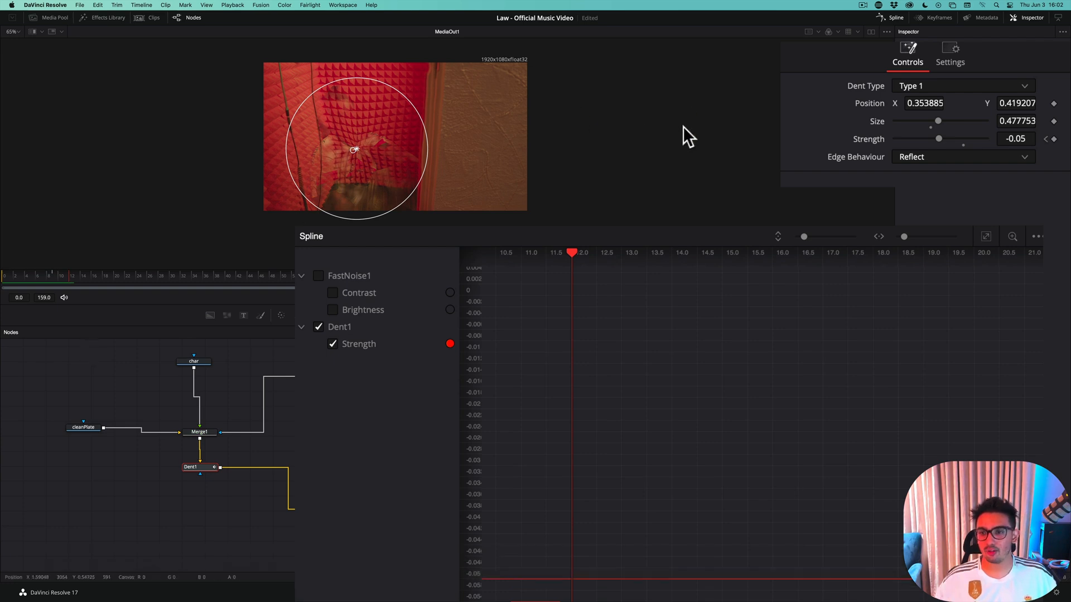
{"action": "left_click_drag", "start_coordinate": [938, 139], "coordinate": [947, 140]}
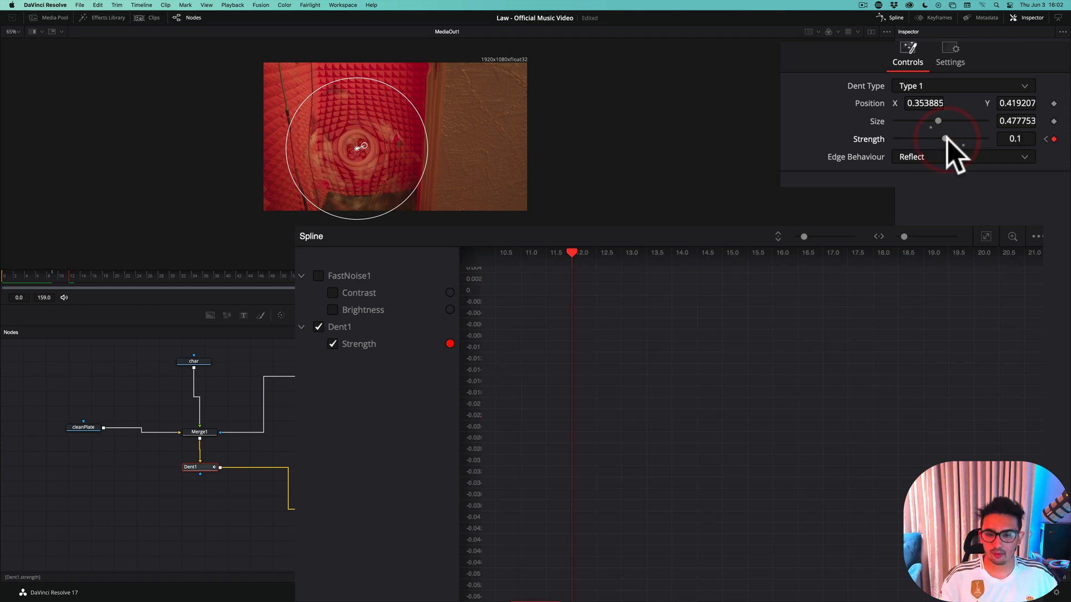
Advance to frame 15 and keyframe the dent's Strength at -0.03
{"action": "key", "text": "Right"}
{"action": "key", "text": "Right"}
{"action": "key", "text": "Right"}
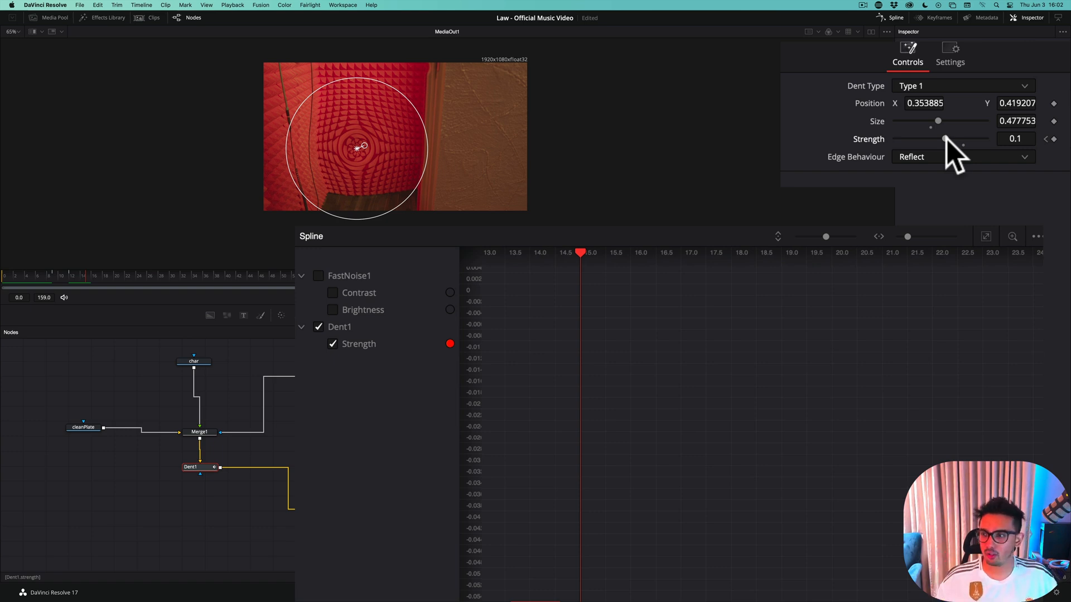
{"action": "left_click_drag", "start_coordinate": [947, 140], "coordinate": [942, 139]}
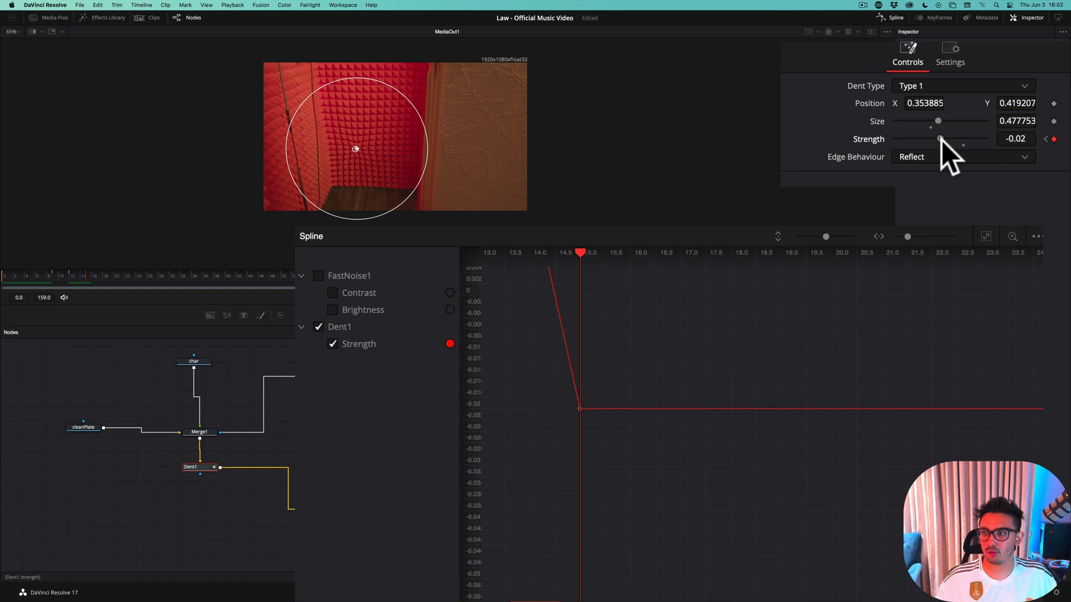
{"action": "left_click_drag", "start_coordinate": [941, 139], "coordinate": [940, 139]}
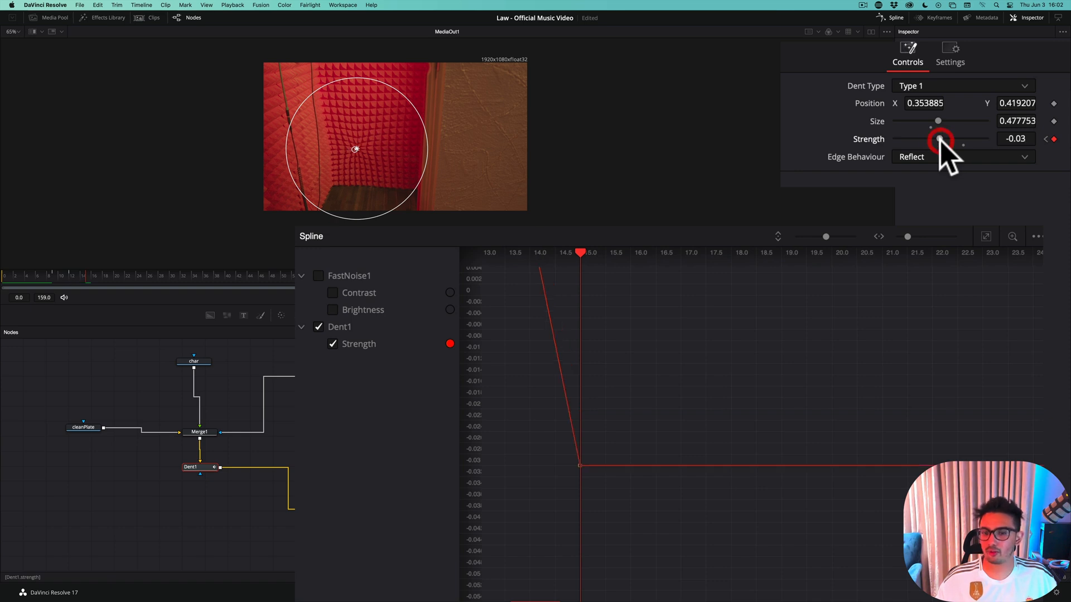
Advance to frame 18 and keyframe the dent's Strength at 0
{"action": "key", "text": "Right"}
{"action": "key", "text": "Right"}
{"action": "key", "text": "Right"}
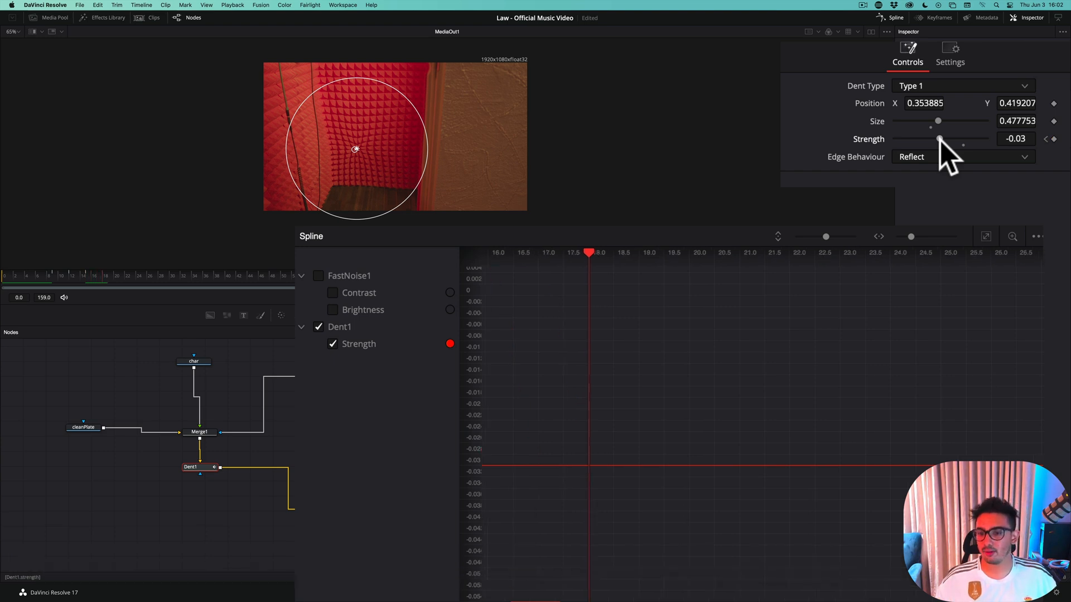
{"action": "left_click", "coordinate": [1019, 139]}
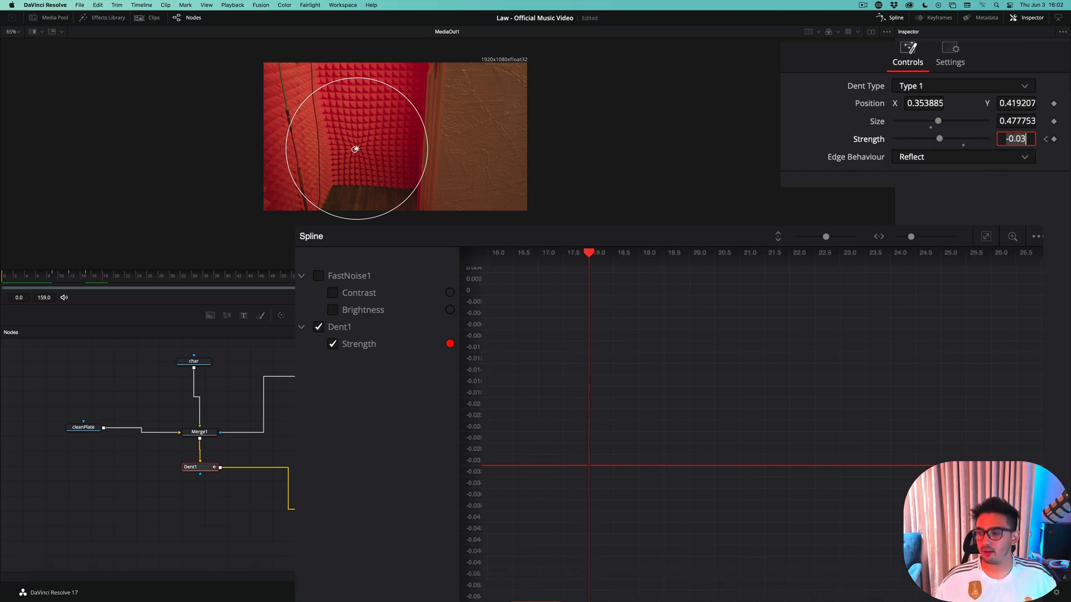
{"action": "type", "text": "0"}
{"action": "key", "text": "Tab"}
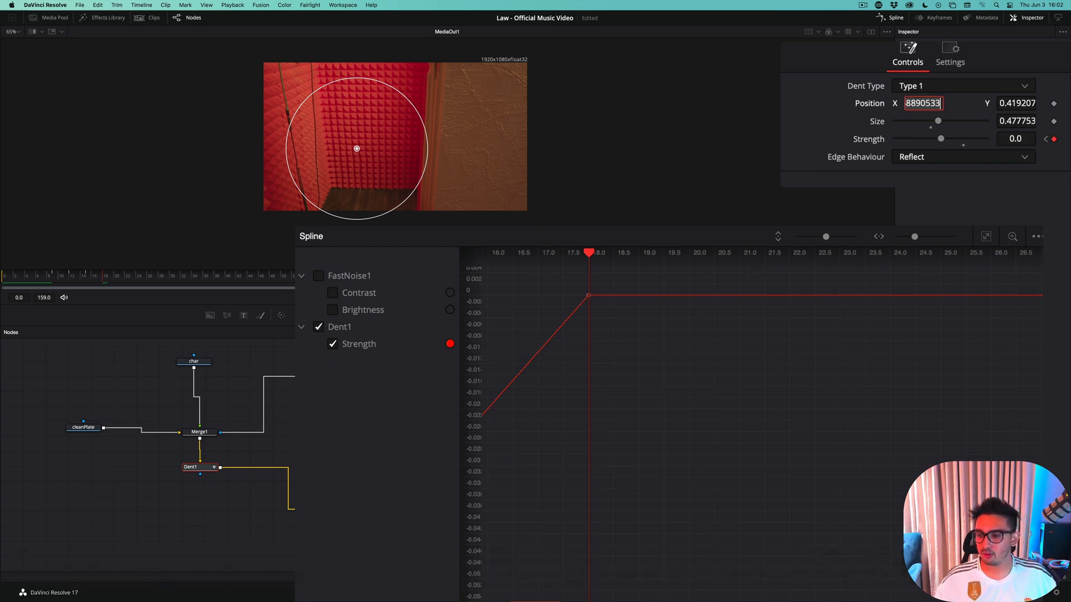
Fit the whole Strength curve in the spline view and move the frame 9 keyframe to frame 8
{"action": "left_click", "coordinate": [988, 236]}
{"action": "left_click", "coordinate": [986, 236]}
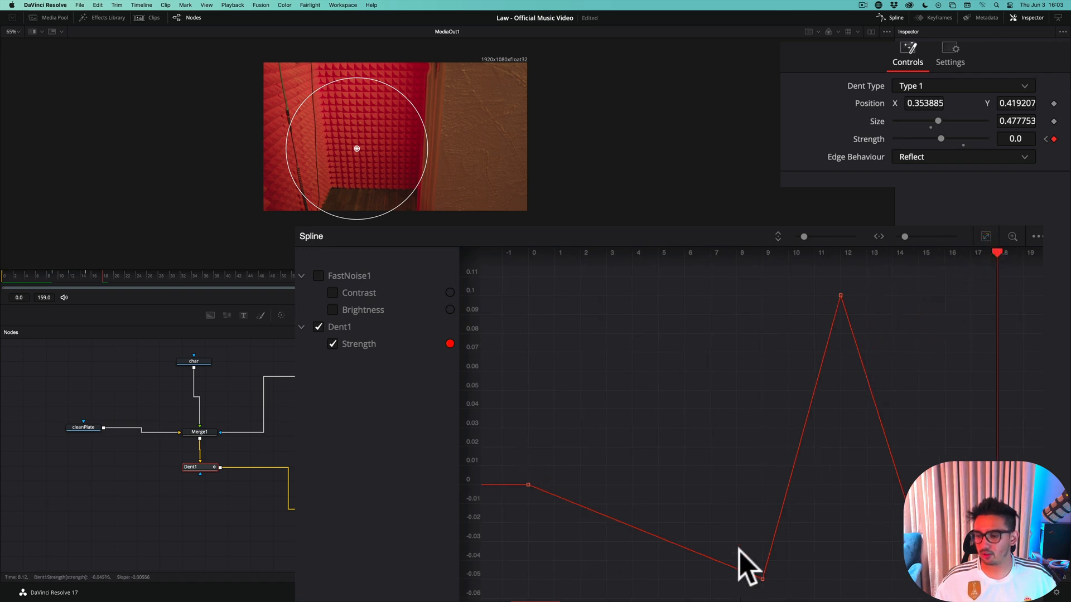
{"action": "left_click_drag", "start_coordinate": [739, 551], "coordinate": [736, 579]}
Smooth all keyframes of Dent1's Strength curve in the spline editor and save the project
{"action": "left_click_drag", "start_coordinate": [496, 449], "coordinate": [597, 518]}
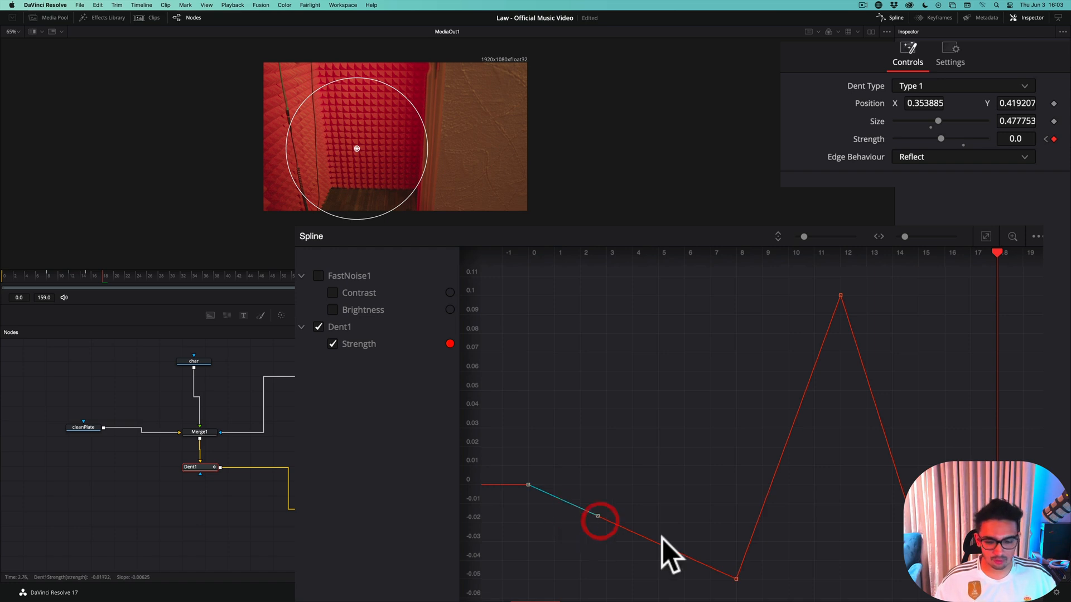
{"action": "key", "text": "s"}
{"action": "left_click_drag", "start_coordinate": [777, 559], "coordinate": [699, 598]}
{"action": "key", "text": "s"}
{"action": "left_click_drag", "start_coordinate": [820, 284], "coordinate": [868, 406]}
{"action": "key", "text": "s"}
{"action": "left_click_drag", "start_coordinate": [903, 556], "coordinate": [948, 507]}
{"action": "key", "text": "s"}
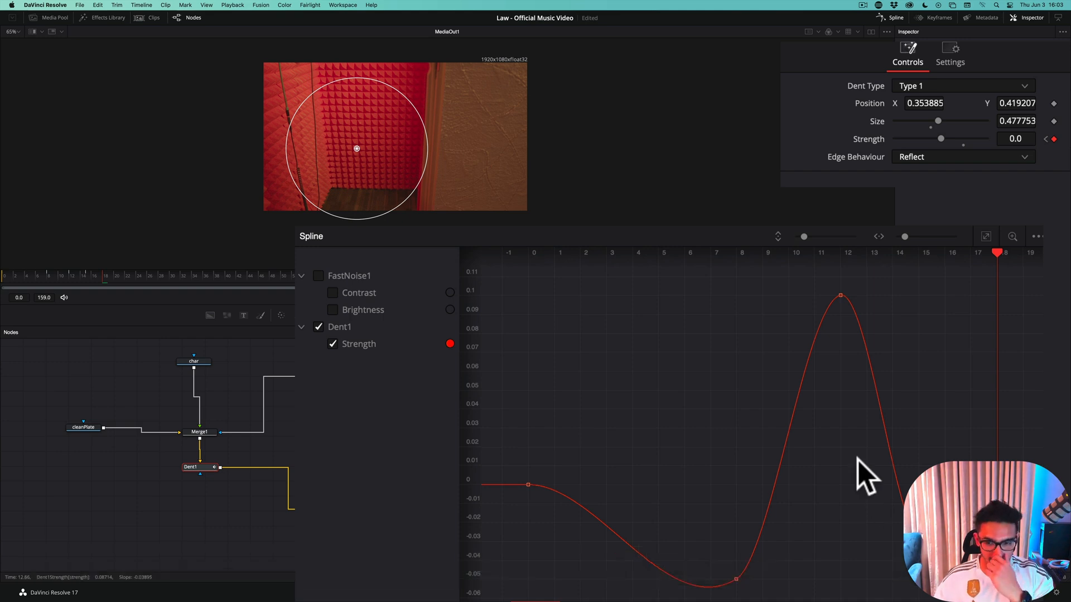
{"action": "key", "text": "super+s"}
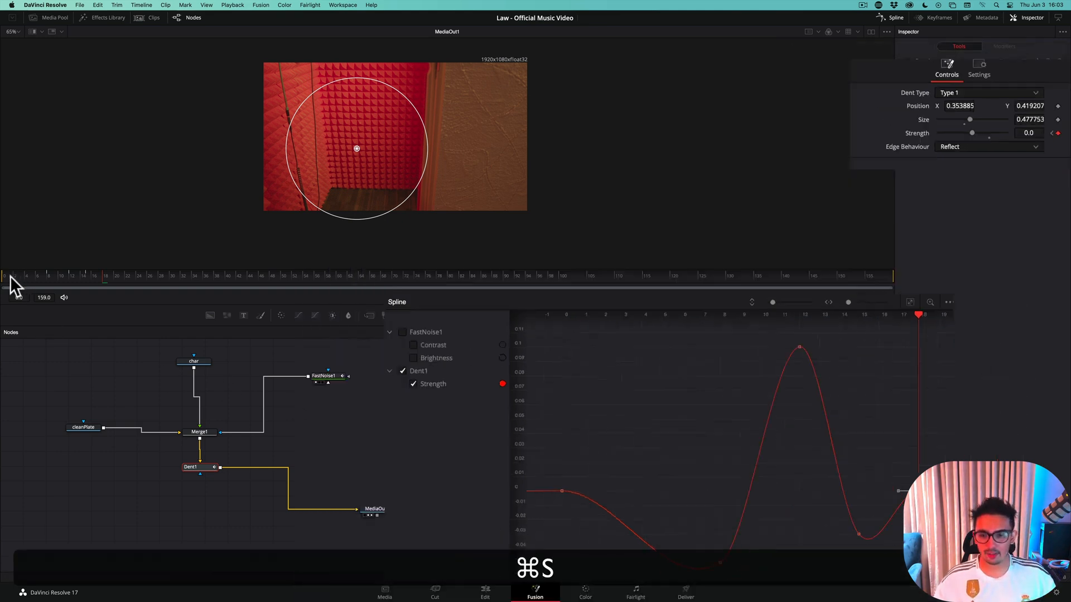
Step through the composition from the first frames to frame 18 to check the smoothed dent distortion
{"action": "left_click", "coordinate": [10, 275]}
{"action": "key", "text": "Right"}
{"action": "key", "text": "Right"}
{"action": "key", "text": "Right"}
{"action": "key", "text": "Right"}
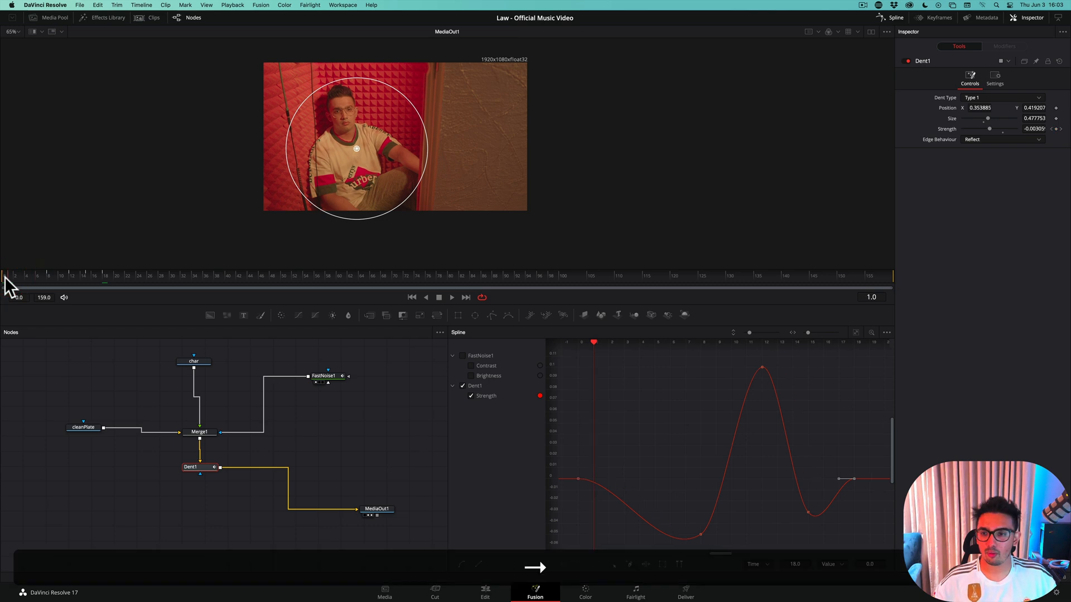
{"action": "key", "text": "Right"}
{"action": "key", "text": "Right"}
{"action": "key", "text": "Right"}
{"action": "key", "text": "Right"}
{"action": "key", "text": "Right"}
{"action": "key", "text": "Right"}
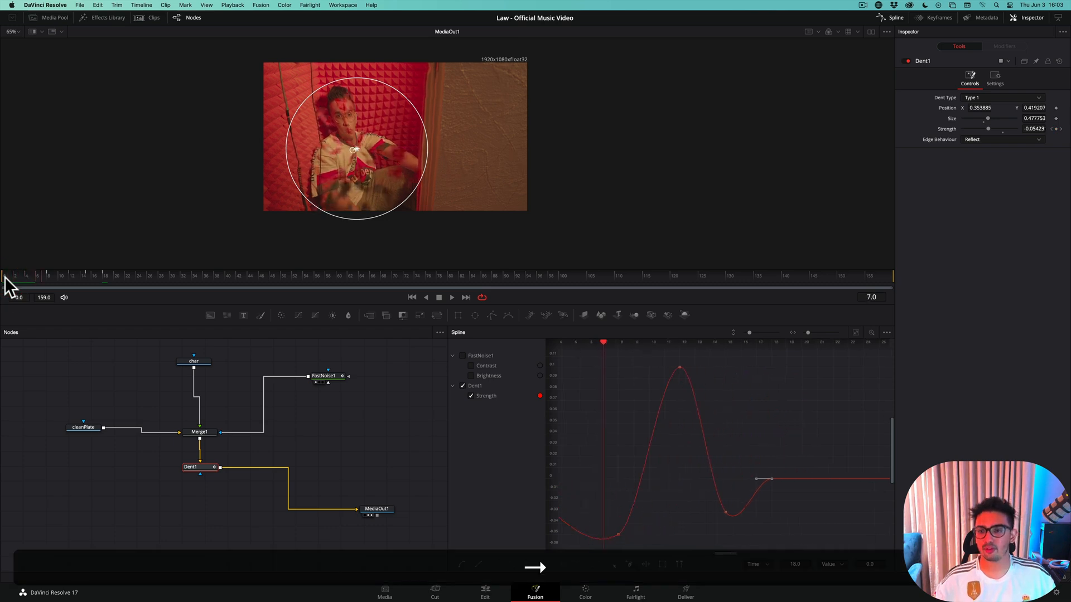
{"action": "key", "text": "Right"}
{"action": "key", "text": "Right"}
{"action": "key", "text": "Right"}
{"action": "key", "text": "Right"}
{"action": "key", "text": "Right"}
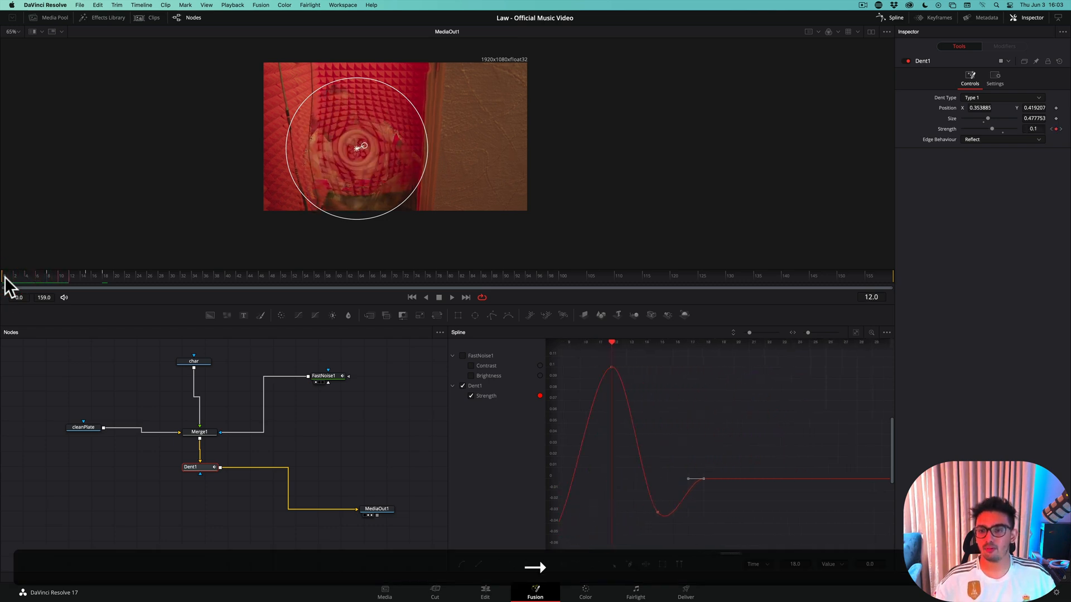
{"action": "key", "text": "Right"}
{"action": "key", "text": "Right"}
{"action": "key", "text": "Right"}
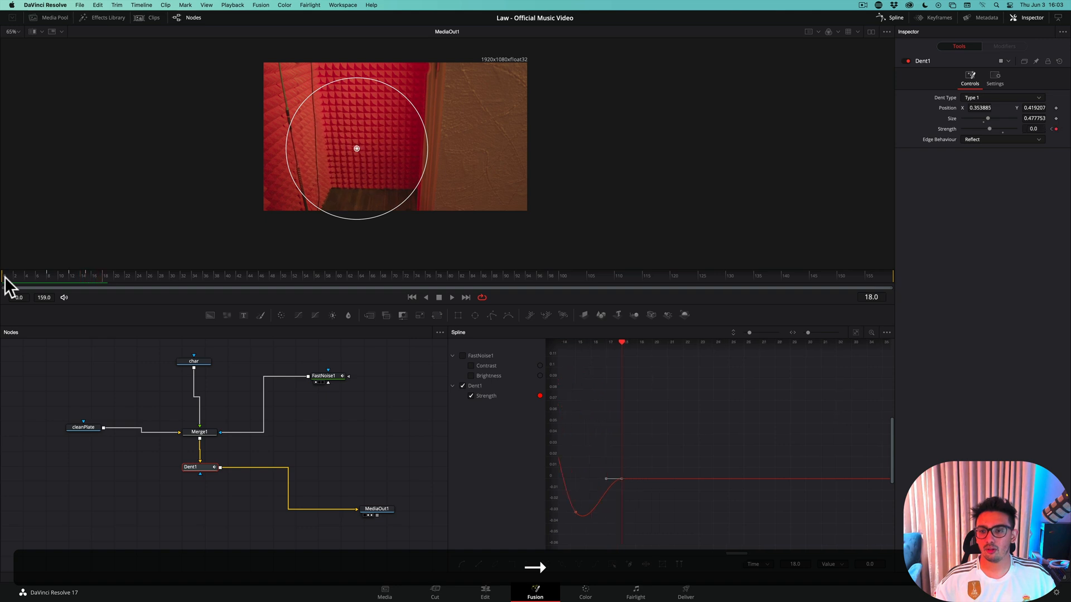
{"action": "key", "text": "Left"}
{"action": "key", "text": "Left"}
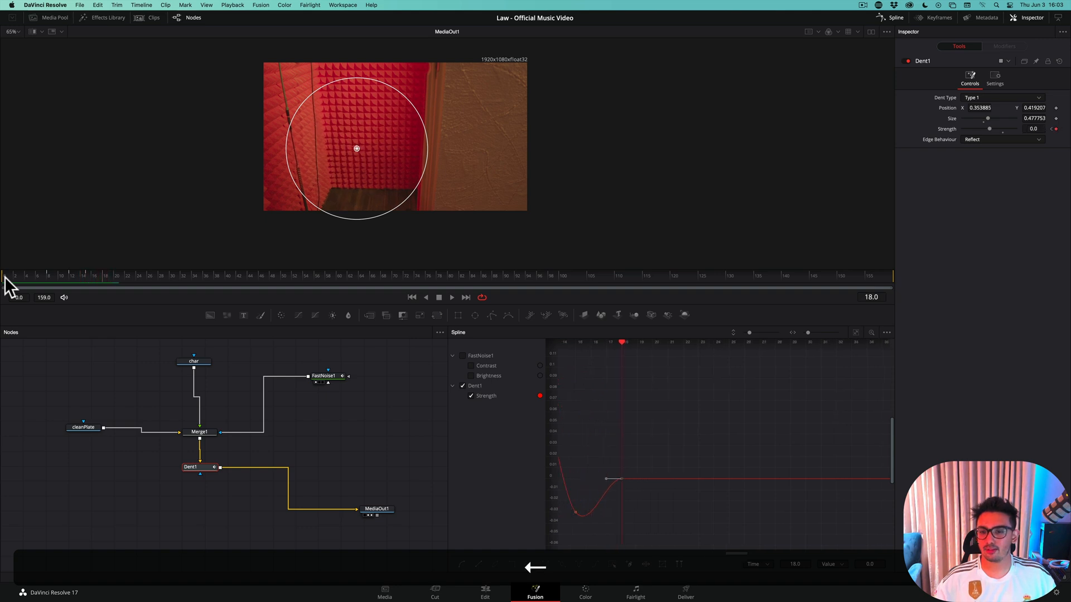
Save the project and go back to the Edit page with the Law - Final timeline
{"action": "key", "text": "super+s"}
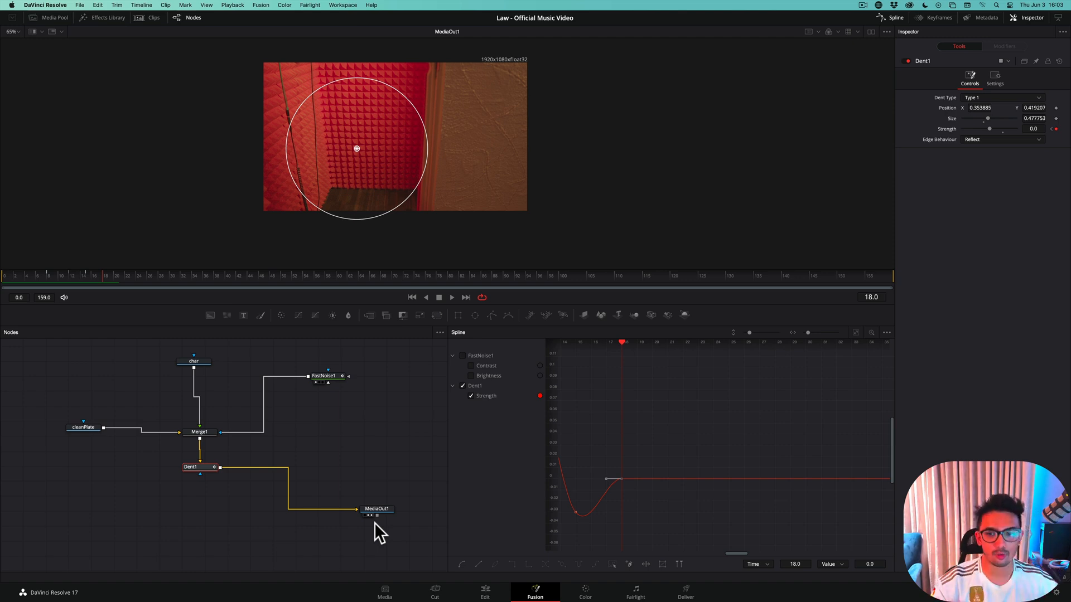
{"action": "left_click", "coordinate": [485, 592]}
{"action": "key", "text": "super+s"}
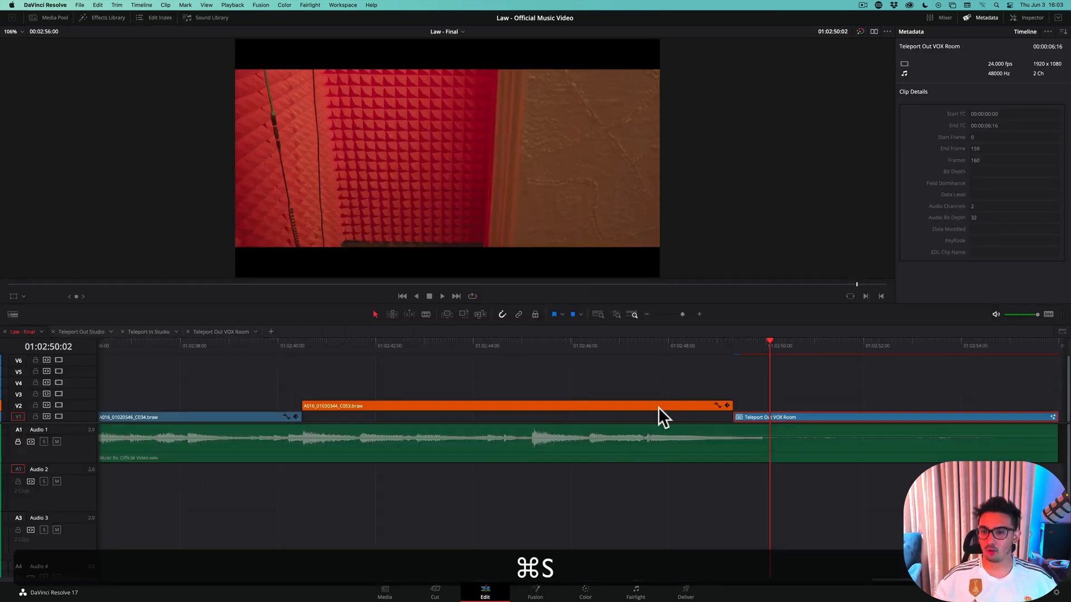
Play the timeline from shortly before the Teleport Out VOX Room clip to review the teleport effect
{"action": "left_click", "coordinate": [651, 345]}
{"action": "key", "text": "space"}
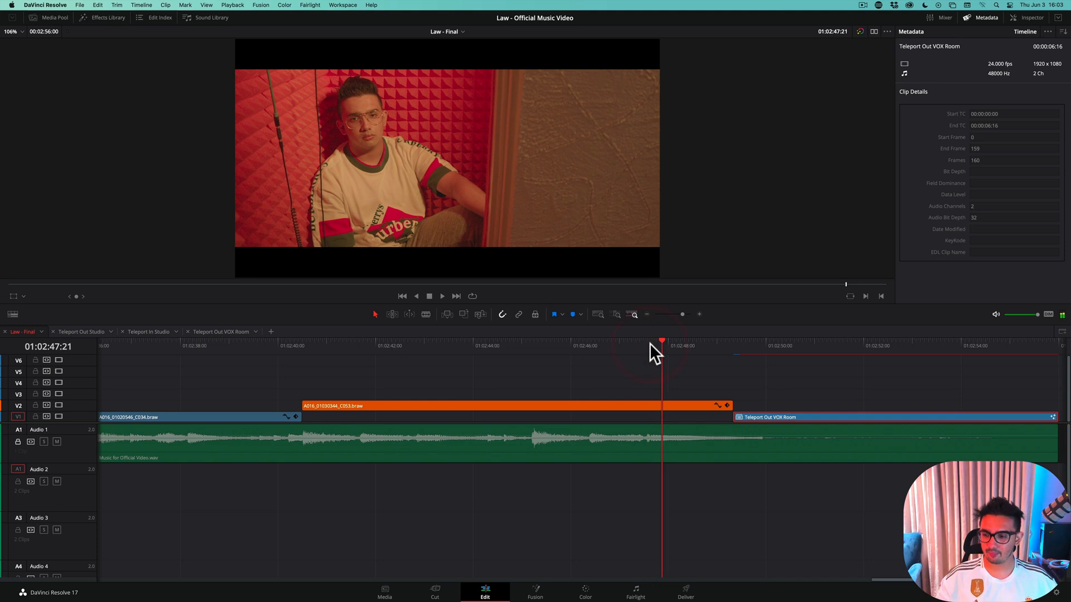
{"action": "key", "text": "space"}
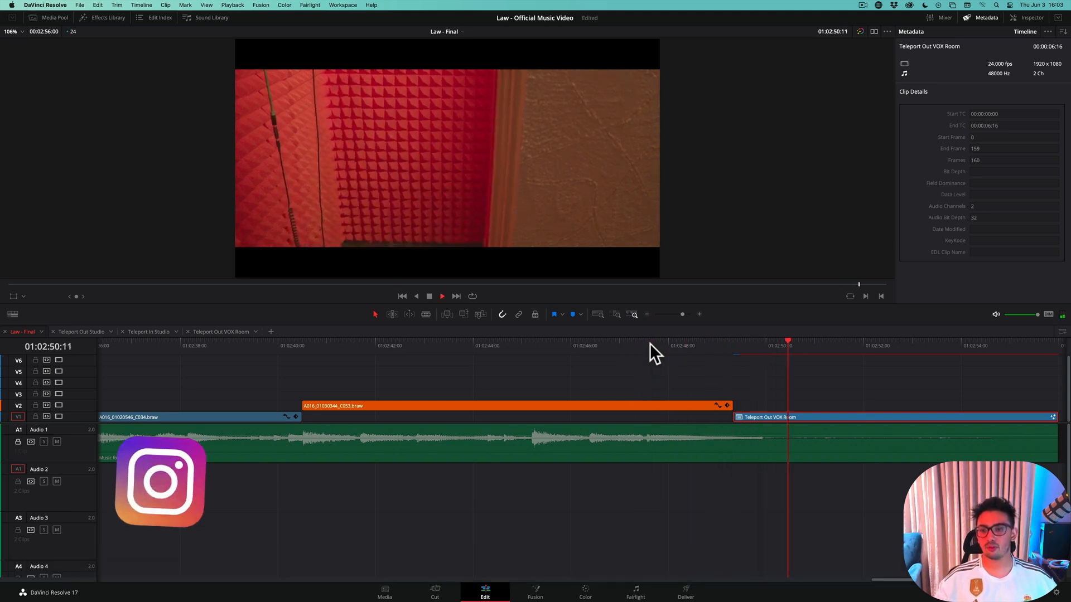
{"action": "key", "text": "space"}
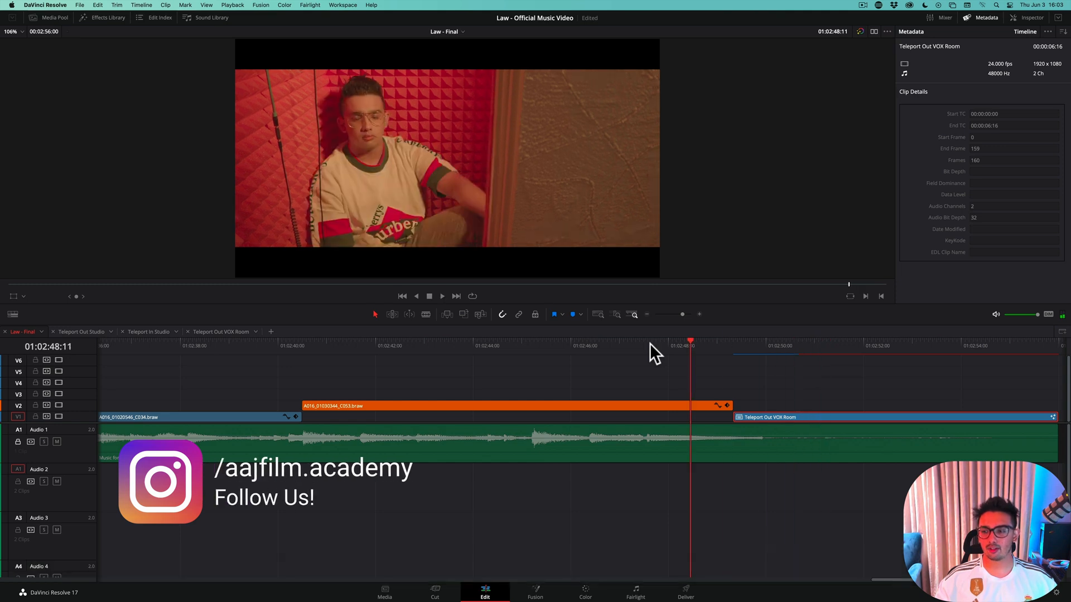
Replay the timeline across the cut into the Teleport Out VOX Room clip, stopping after the subject disappears
{"action": "key", "text": "space"}
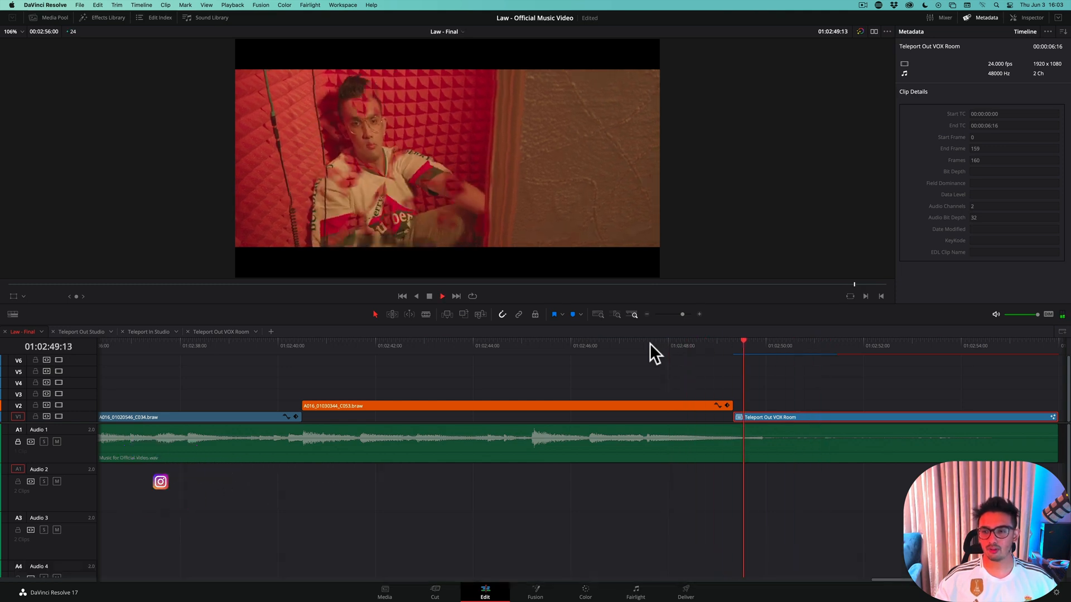
{"action": "key", "text": "space"}
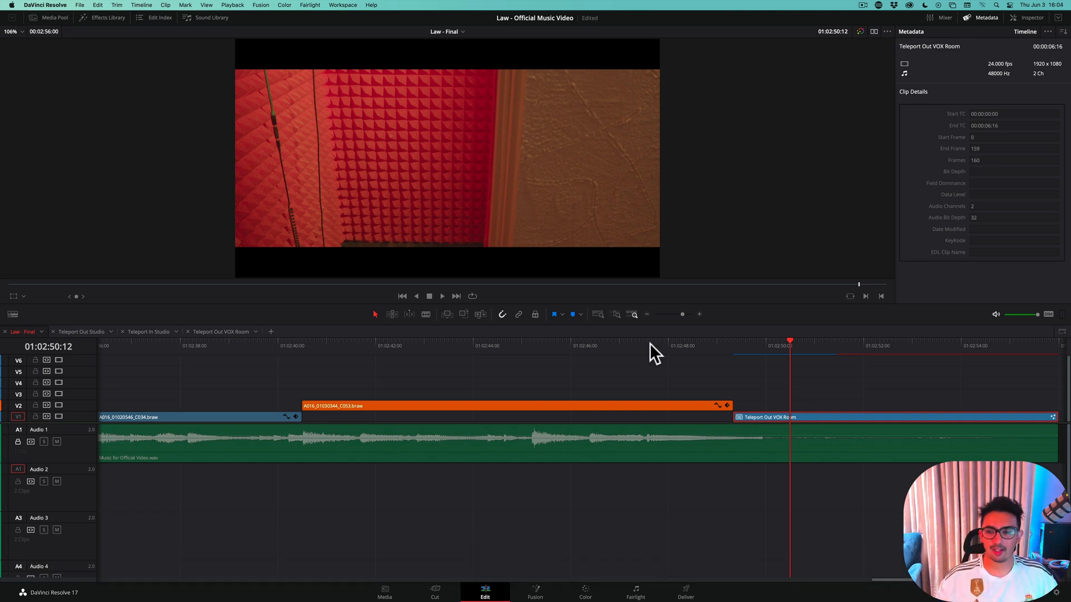
Return to the clip's Fusion composition and bring up Dent1's Strength curve for review
{"action": "left_click", "coordinate": [532, 593]}
{"action": "left_click_drag", "start_coordinate": [332, 376], "coordinate": [335, 374]}
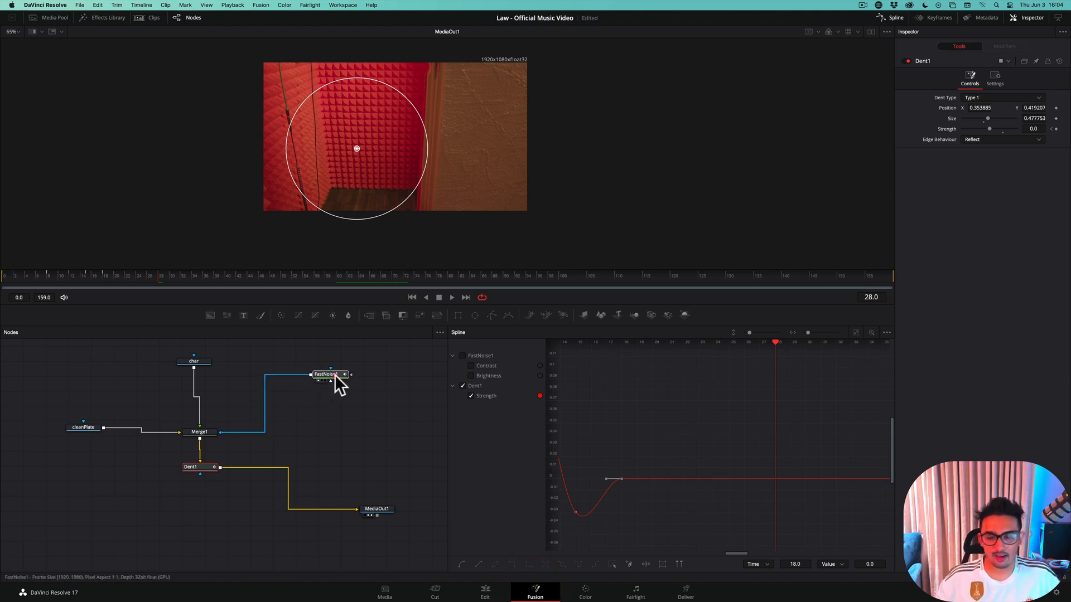
{"action": "left_click", "coordinate": [202, 467]}
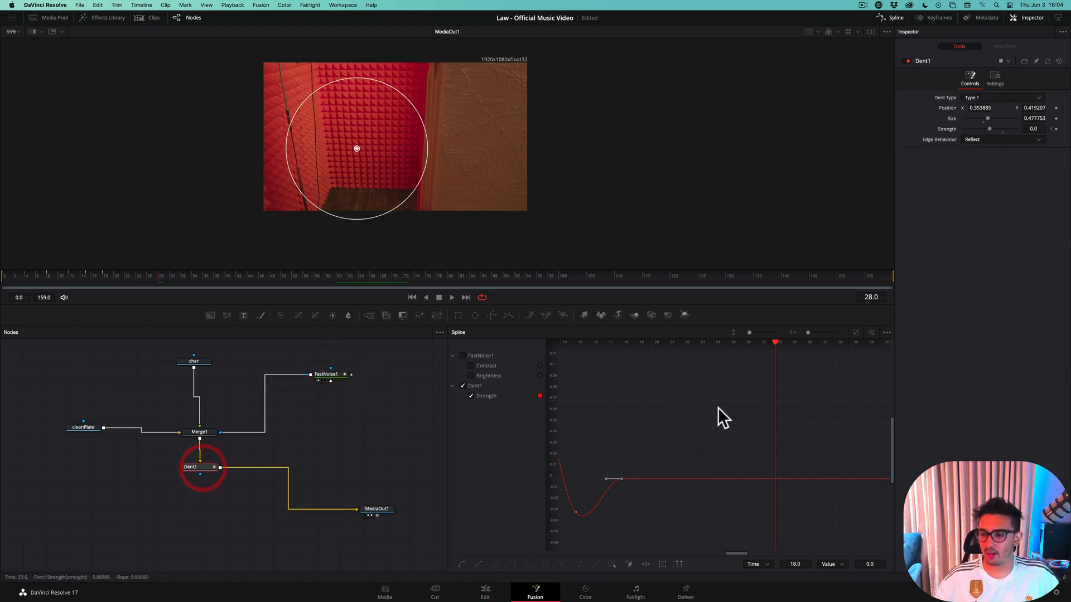
{"action": "scroll", "coordinate": [626, 419], "scroll_direction": "left", "scroll_amount": 5}
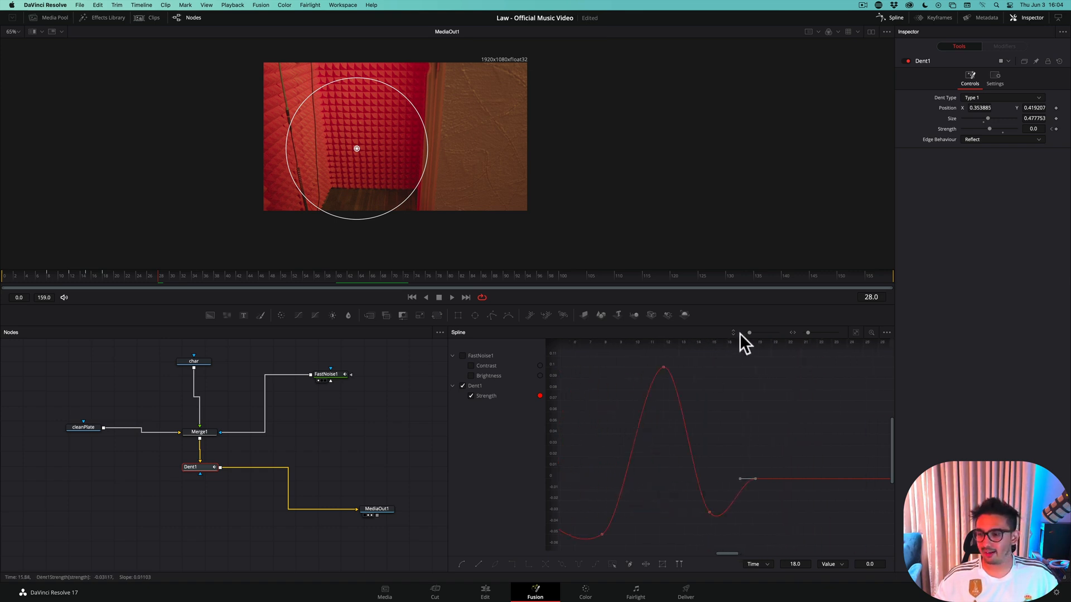
{"action": "left_click", "coordinate": [729, 348]}
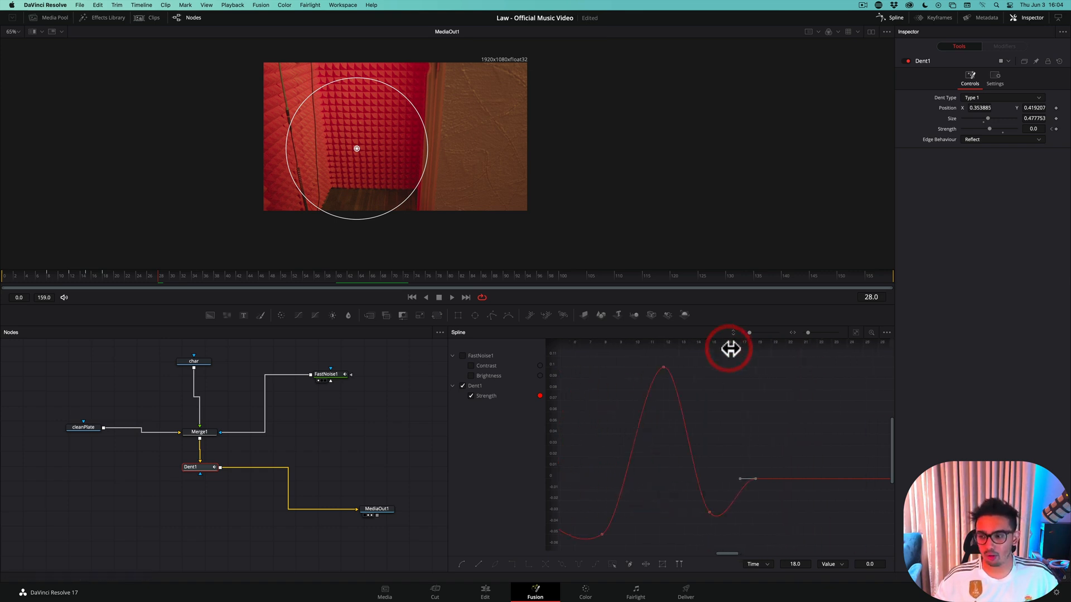
{"action": "left_click", "coordinate": [205, 467]}
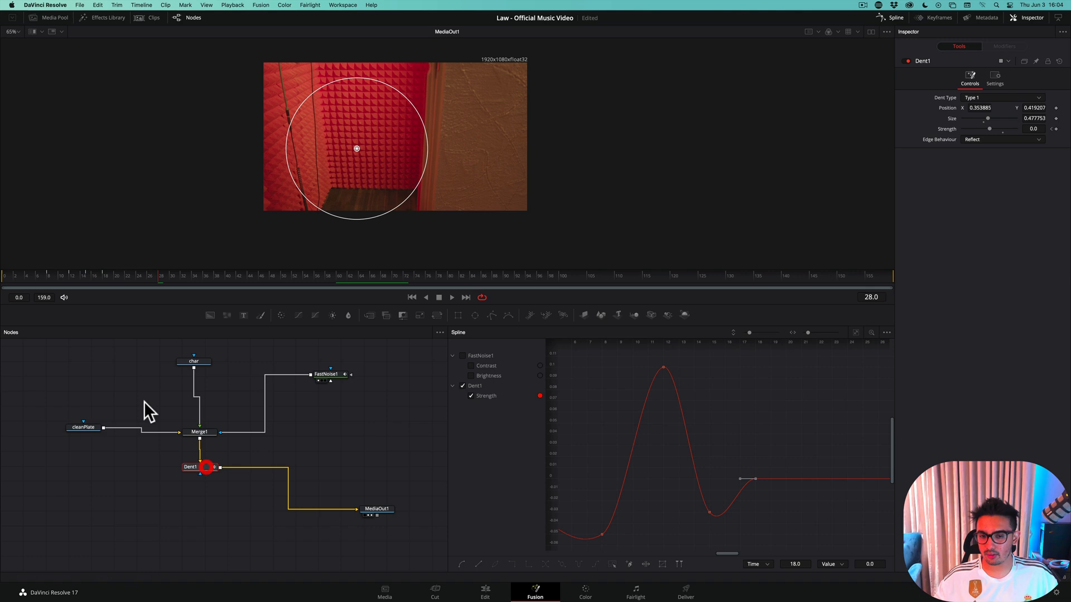
Raise the Strength of Dent1 to 0.02 on the existing keyframe at frame 18
{"action": "left_click", "coordinate": [104, 276]}
{"action": "key", "text": "Left"}
{"action": "key", "text": "Left"}
{"action": "key", "text": "Left"}
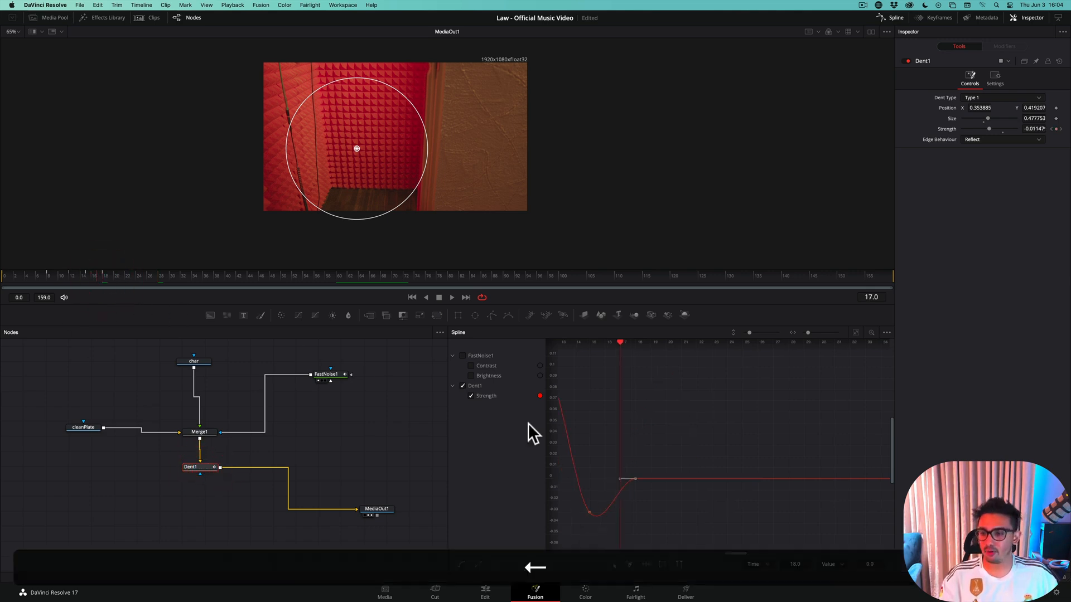
{"action": "key", "text": "Right"}
{"action": "key", "text": "Right"}
{"action": "key", "text": "Right"}
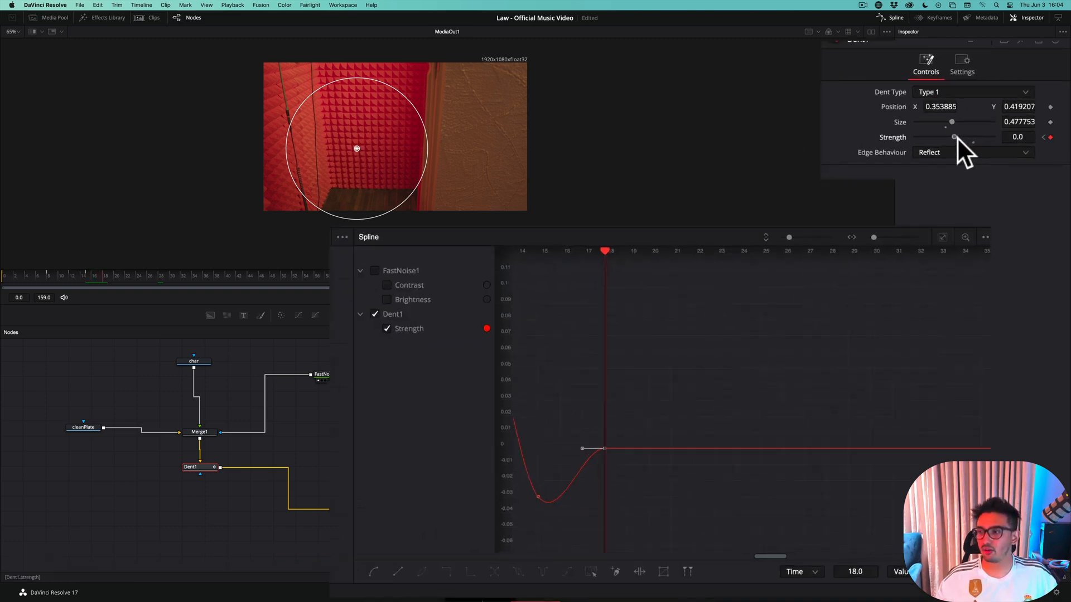
{"action": "left_click_drag", "start_coordinate": [957, 137], "coordinate": [958, 137]}
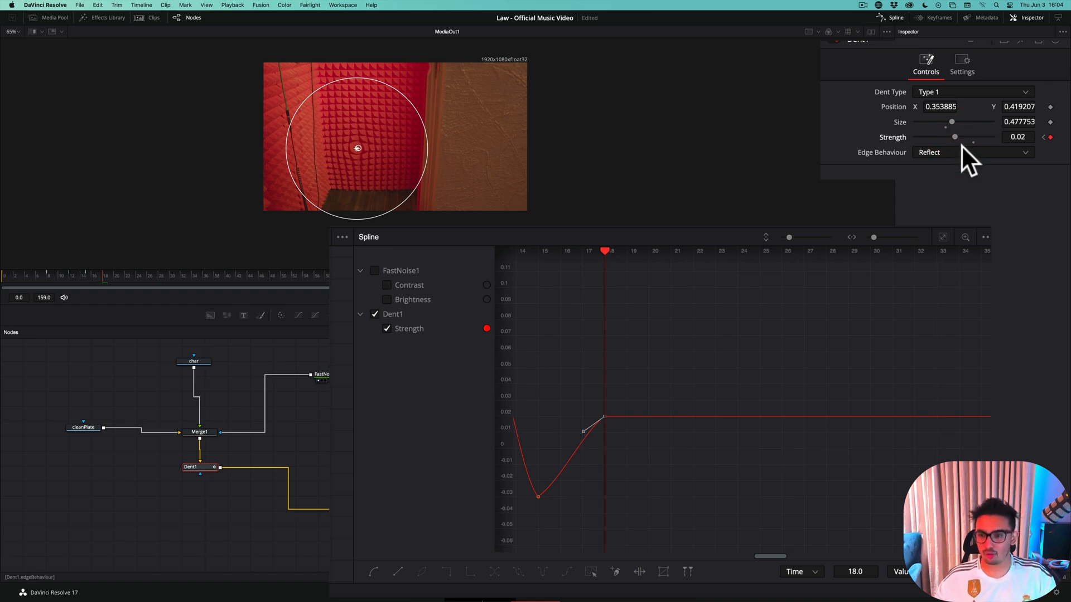
Add a Strength keyframe of 0 for Dent1 at frame 20
{"action": "key", "text": "Right"}
{"action": "key", "text": "Right"}
{"action": "double_click", "coordinate": [1017, 136]}
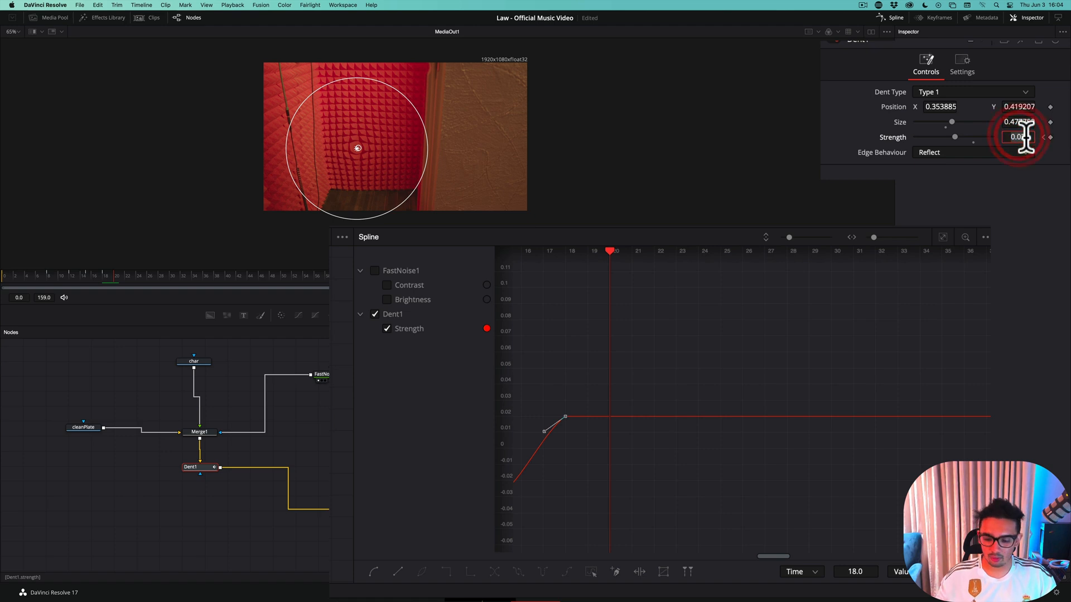
{"action": "type", "text": "0"}
{"action": "key", "text": "Return"}
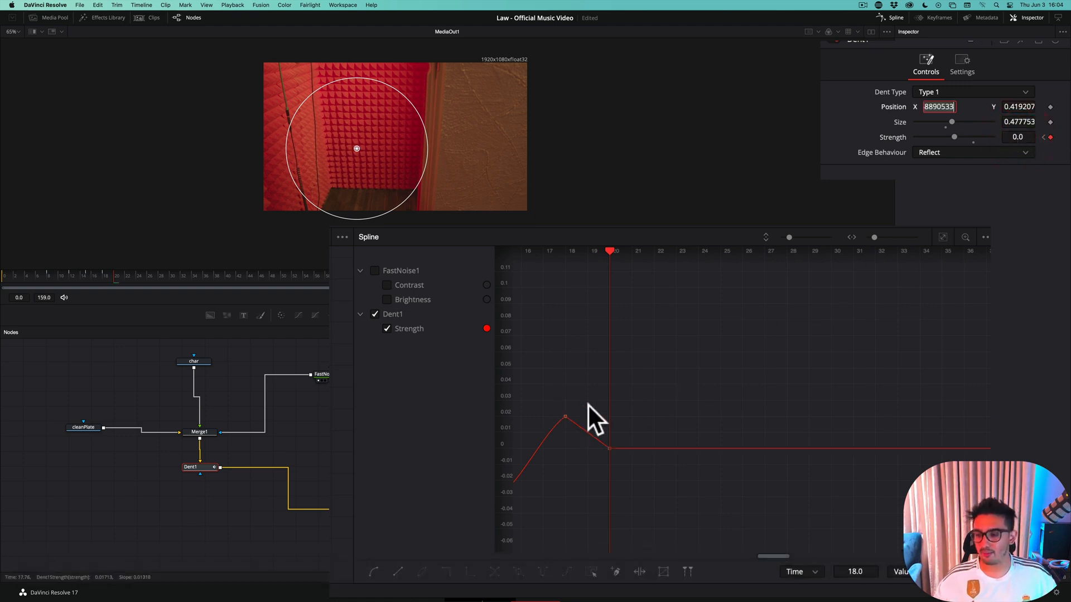
Fit the Strength curve in the spline editor, smooth its keyframes at frames 18 and 20, and save the project
{"action": "left_click", "coordinate": [944, 237]}
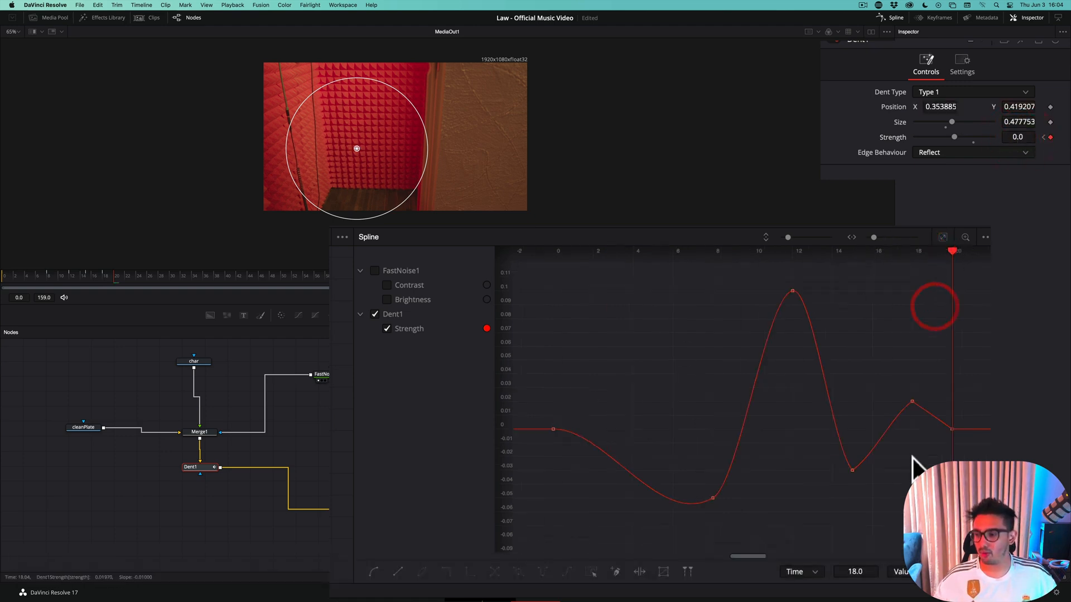
{"action": "left_click", "coordinate": [909, 405]}
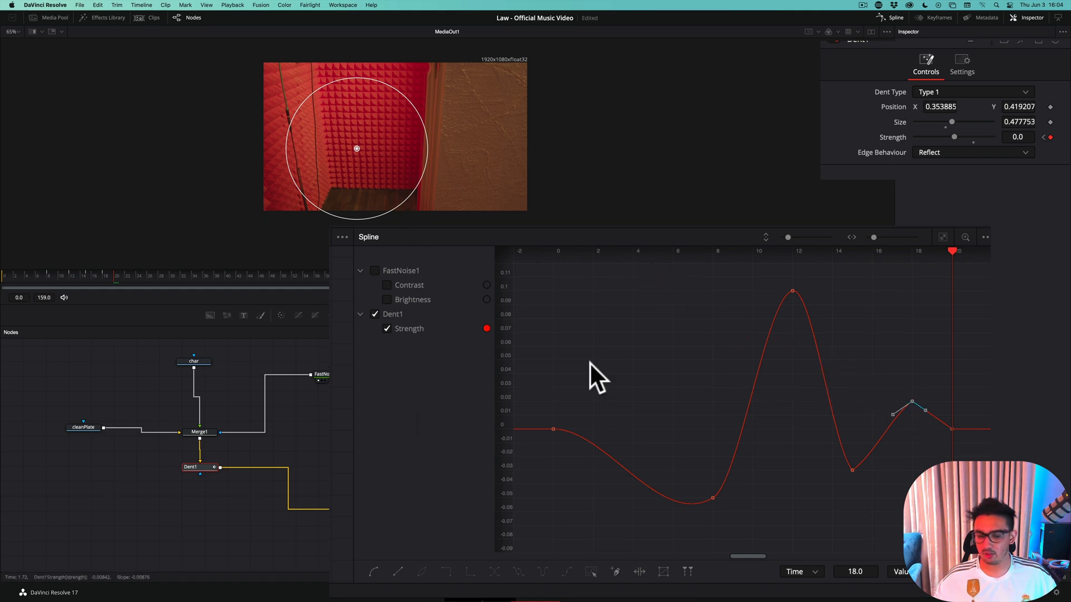
{"action": "key", "text": "s"}
{"action": "key", "text": "s"}
{"action": "key", "text": "super+s"}
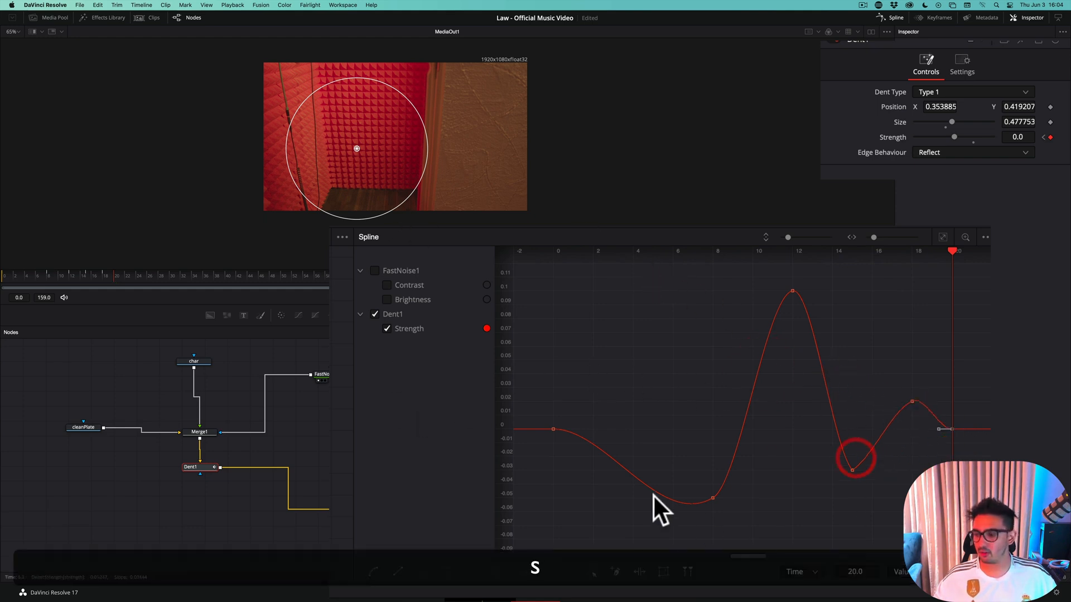
Go back to the Edit page and play the timeline from about two seconds before the teleport clip
{"action": "left_click", "coordinate": [485, 592]}
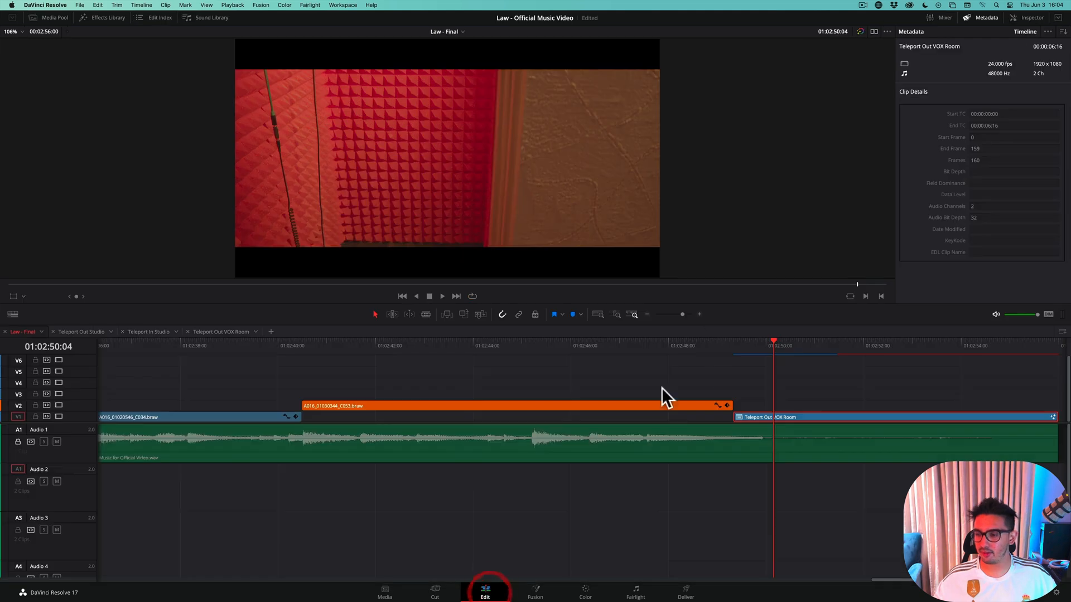
{"action": "left_click", "coordinate": [667, 346]}
{"action": "key", "text": "space"}
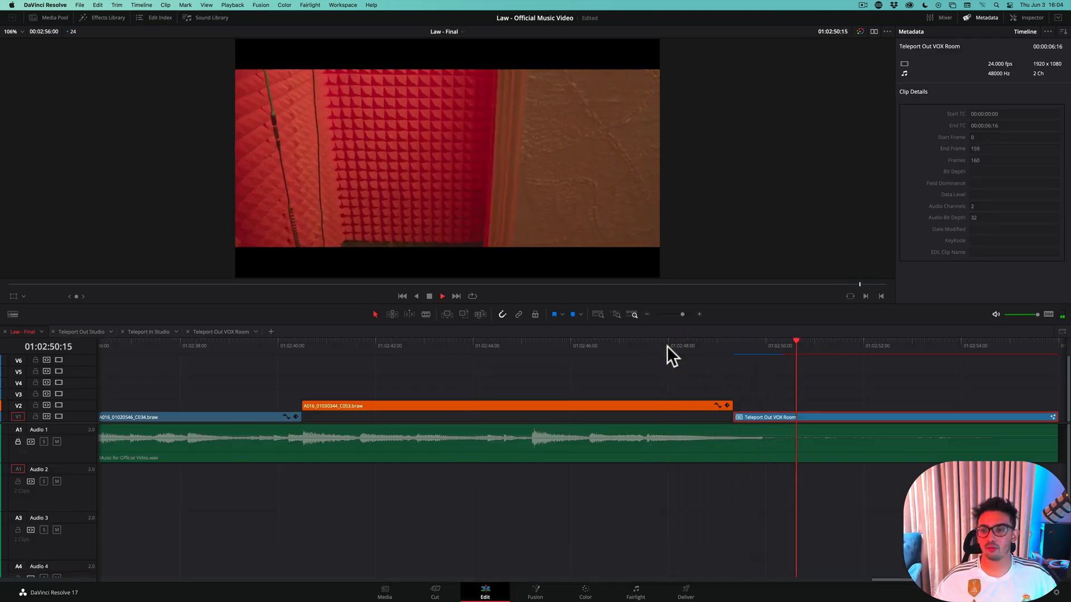
{"action": "key", "text": "space"}
Scrub through the dent ripple up to 01:02:50:02, save the project, and park the playhead just before the teleport clip
{"action": "left_click", "coordinate": [761, 341]}
{"action": "left_click_drag", "start_coordinate": [761, 340], "coordinate": [770, 343]}
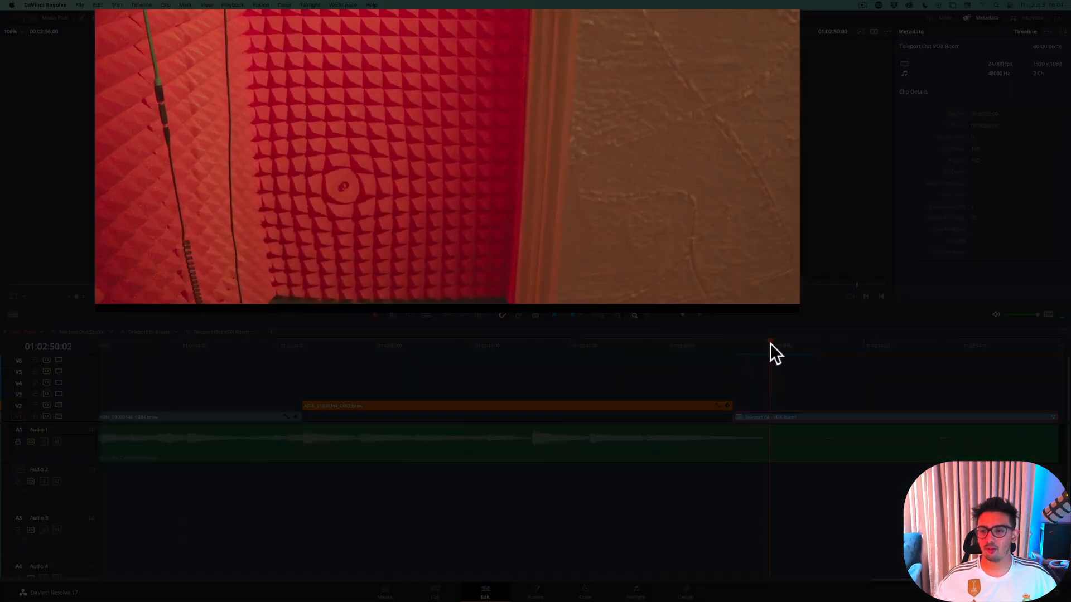
{"action": "left_click", "coordinate": [769, 344]}
{"action": "key", "text": "super+s"}
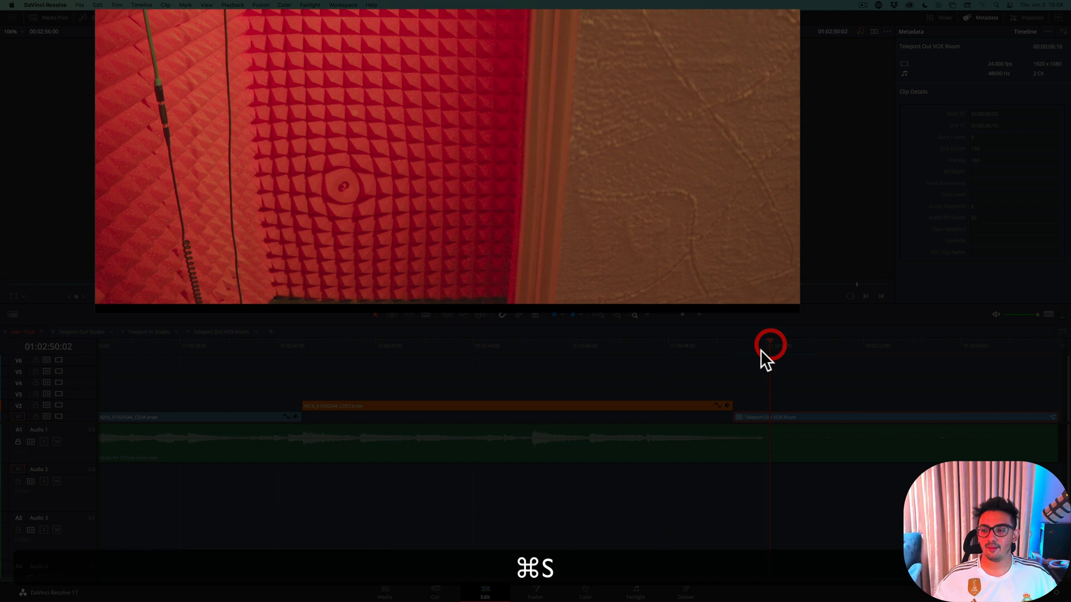
{"action": "left_click", "coordinate": [723, 346]}
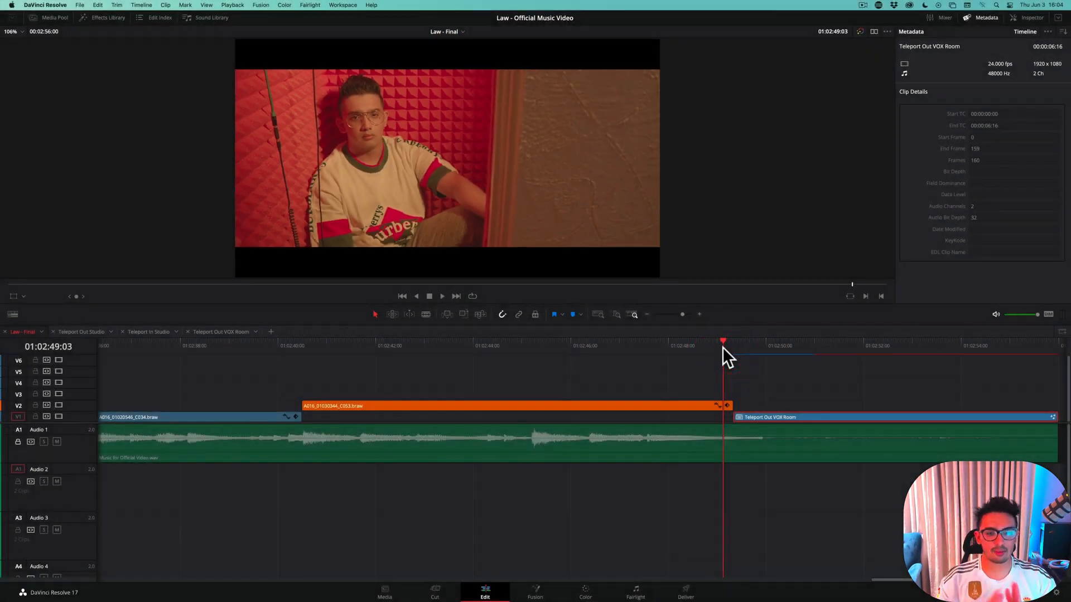
{"action": "key", "text": "super+s"}
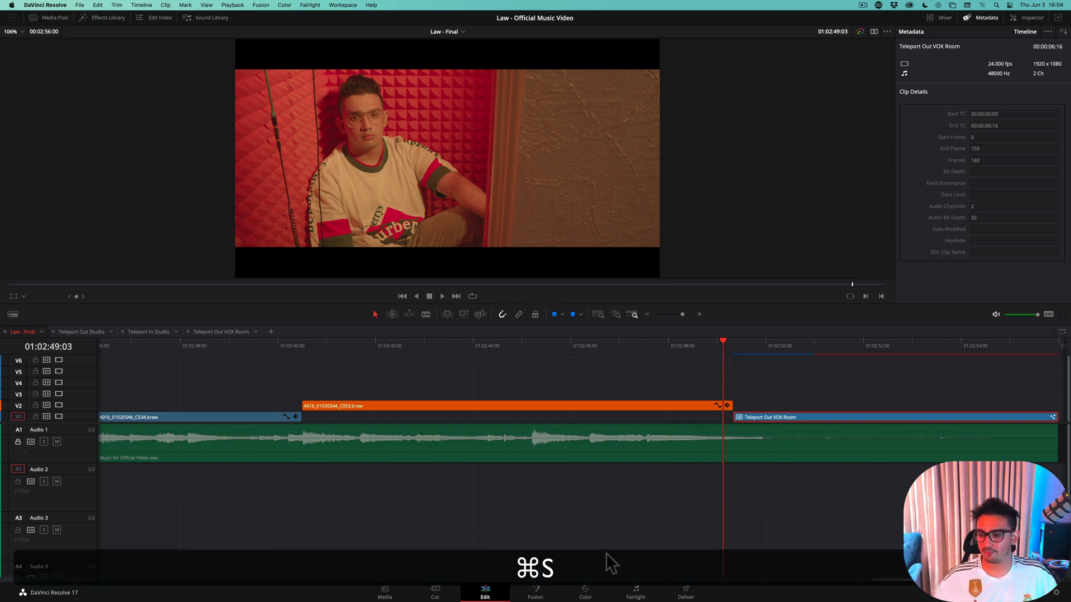
Open the Teleport Out VOX Room clip's composition in Fusion and move to frame 0
{"action": "left_click", "coordinate": [547, 592]}
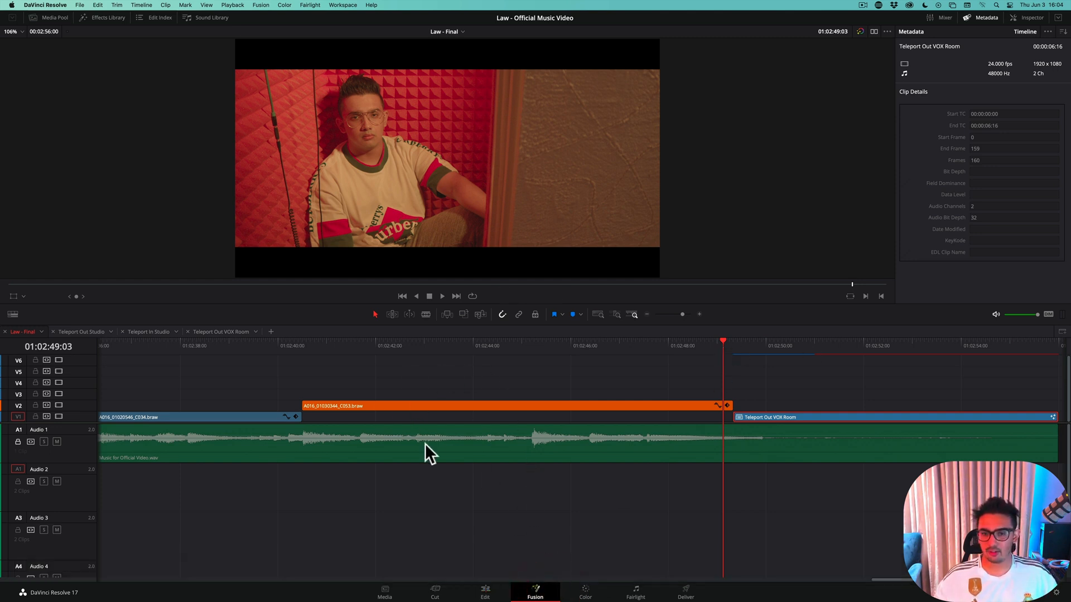
{"action": "left_click", "coordinate": [484, 590]}
{"action": "left_click", "coordinate": [763, 346]}
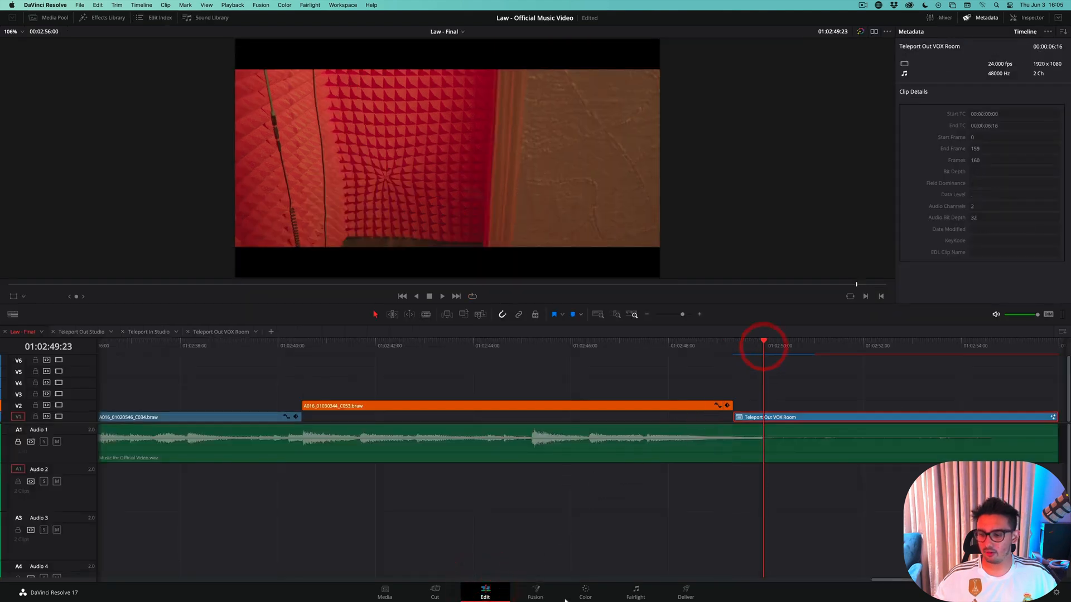
{"action": "left_click", "coordinate": [545, 590]}
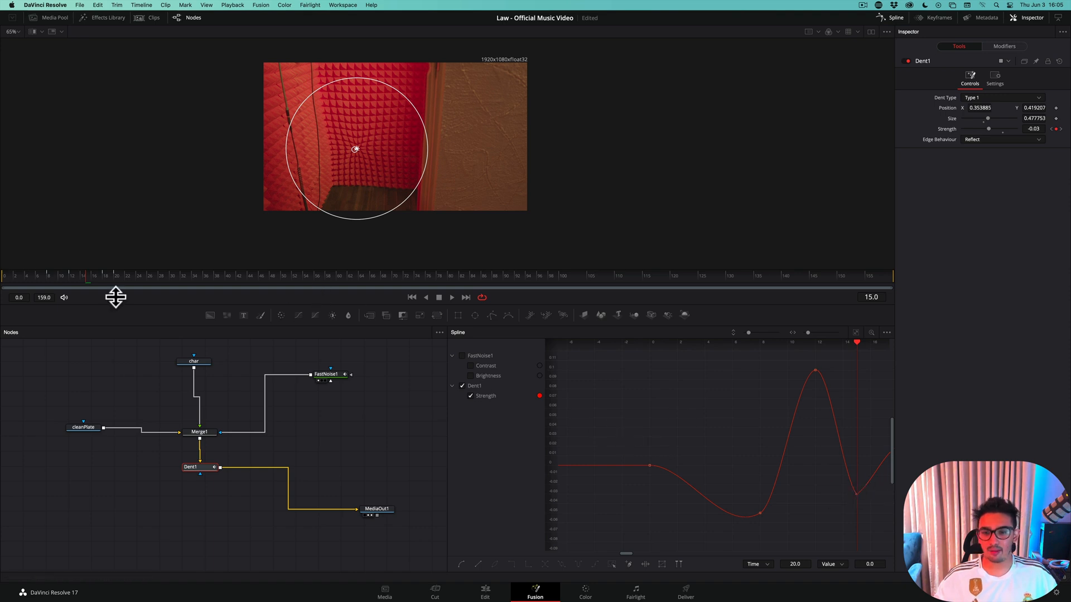
{"action": "left_click", "coordinate": [5, 276]}
{"action": "mouse_move", "coordinate": [6, 277]}
{"action": "left_mouse_down"}
{"action": "mouse_move", "coordinate": [123, 279]}
{"action": "mouse_move", "coordinate": [5, 276]}
{"action": "left_mouse_up"}
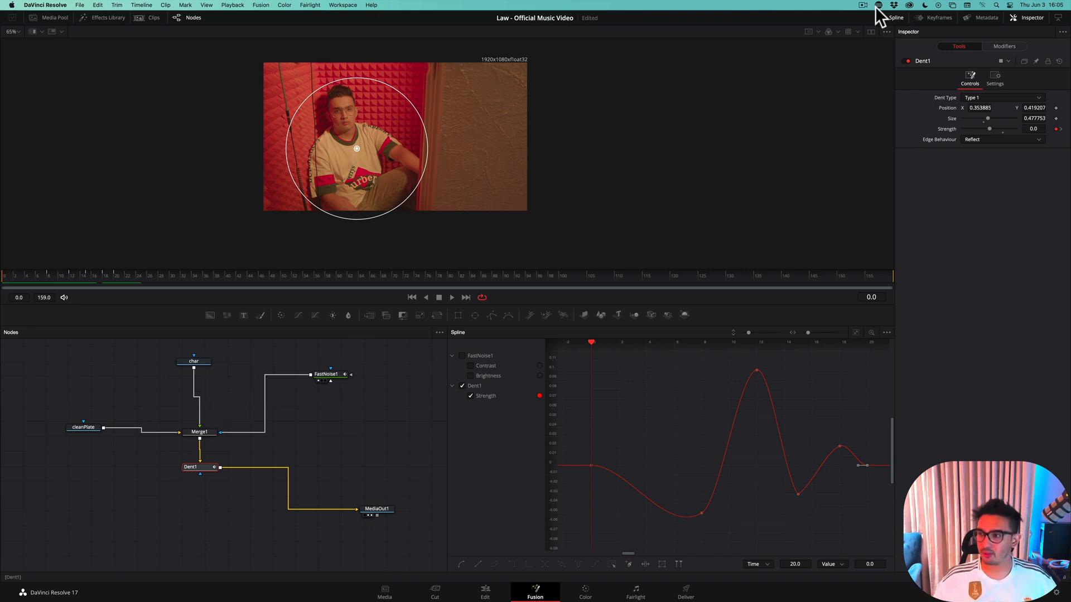
Hide the spline editor, fit the image to the viewer, and enlarge the node editor's area
{"action": "left_click", "coordinate": [886, 18]}
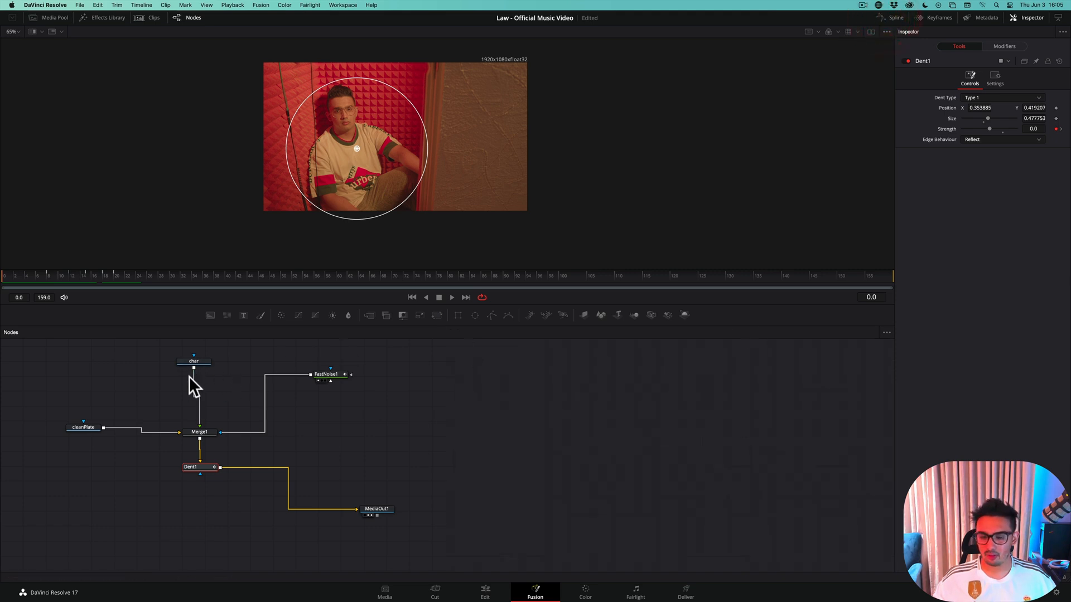
{"action": "left_click_drag", "start_coordinate": [143, 383], "coordinate": [313, 385]}
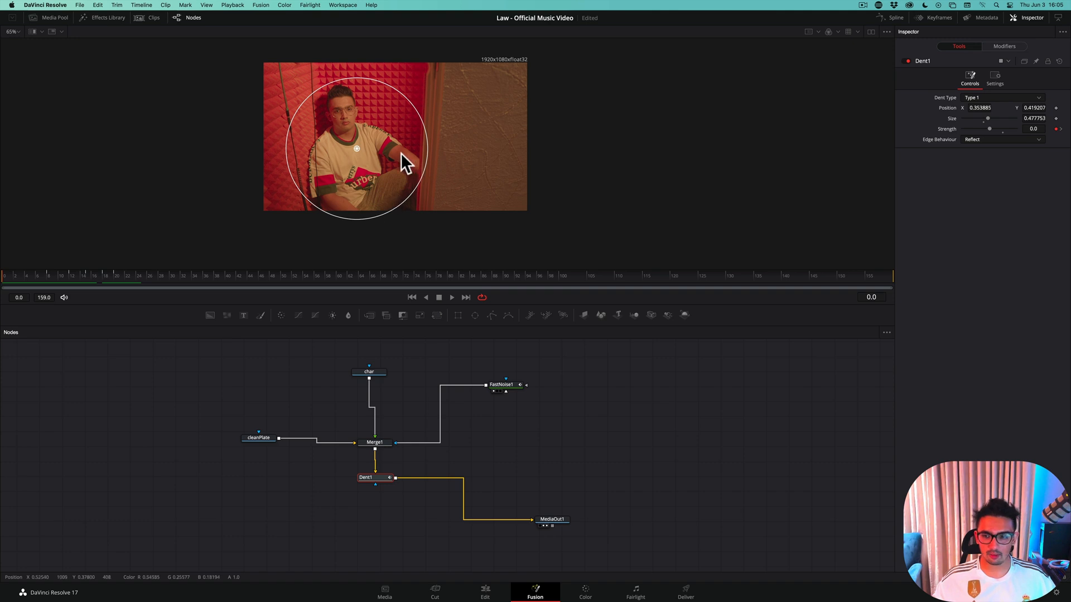
{"action": "scroll", "coordinate": [400, 152], "scroll_direction": "up", "scroll_amount": 5, "text": "super"}
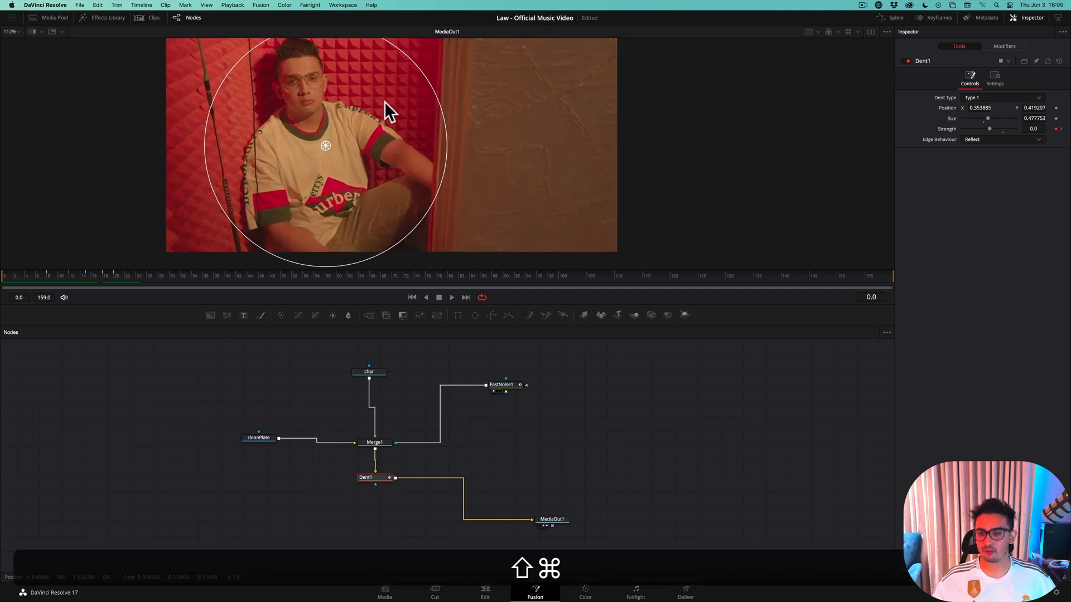
{"action": "left_click_drag", "start_coordinate": [384, 101], "coordinate": [391, 124]}
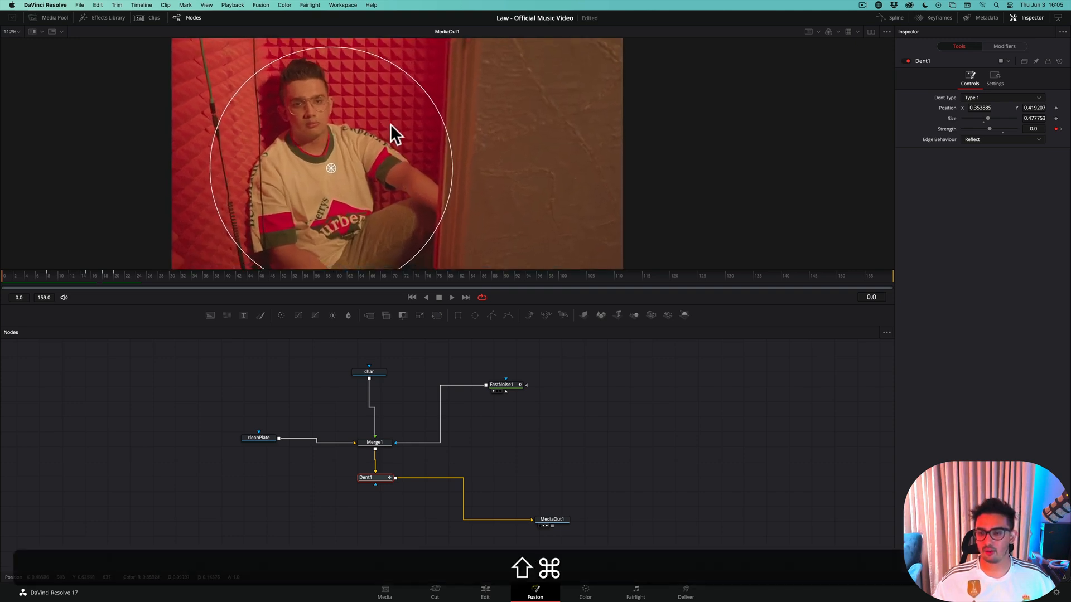
{"action": "right_click", "coordinate": [416, 226]}
{"action": "mouse_move", "coordinate": [468, 236]}
{"action": "left_click", "coordinate": [521, 234]}
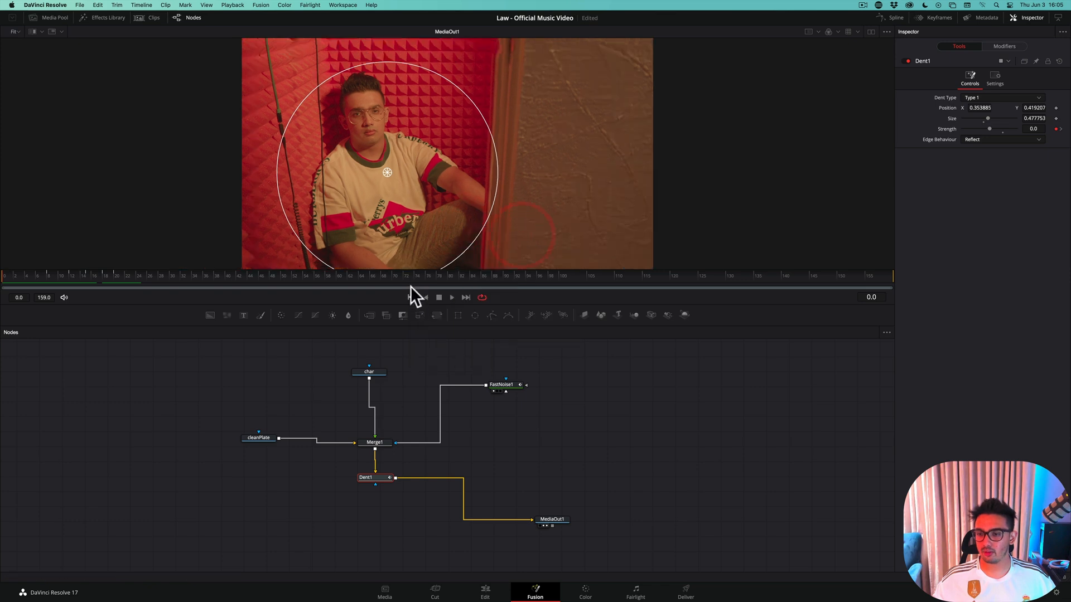
{"action": "left_click_drag", "start_coordinate": [410, 286], "coordinate": [408, 220]}
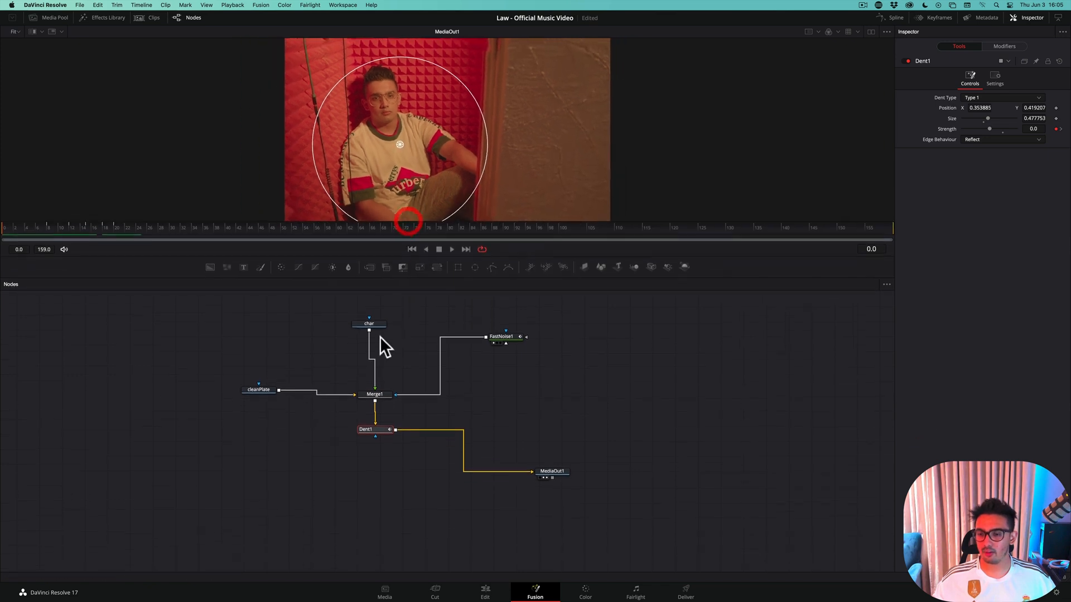
Rearrange the nodes to leave free space between char and Merge1, with char aligned directly above the merge
{"action": "left_click_drag", "start_coordinate": [366, 323], "coordinate": [366, 303]}
{"action": "left_click_drag", "start_coordinate": [514, 337], "coordinate": [590, 366]}
{"action": "left_click_drag", "start_coordinate": [234, 356], "coordinate": [625, 504]}
{"action": "left_click_drag", "start_coordinate": [549, 473], "coordinate": [575, 555]}
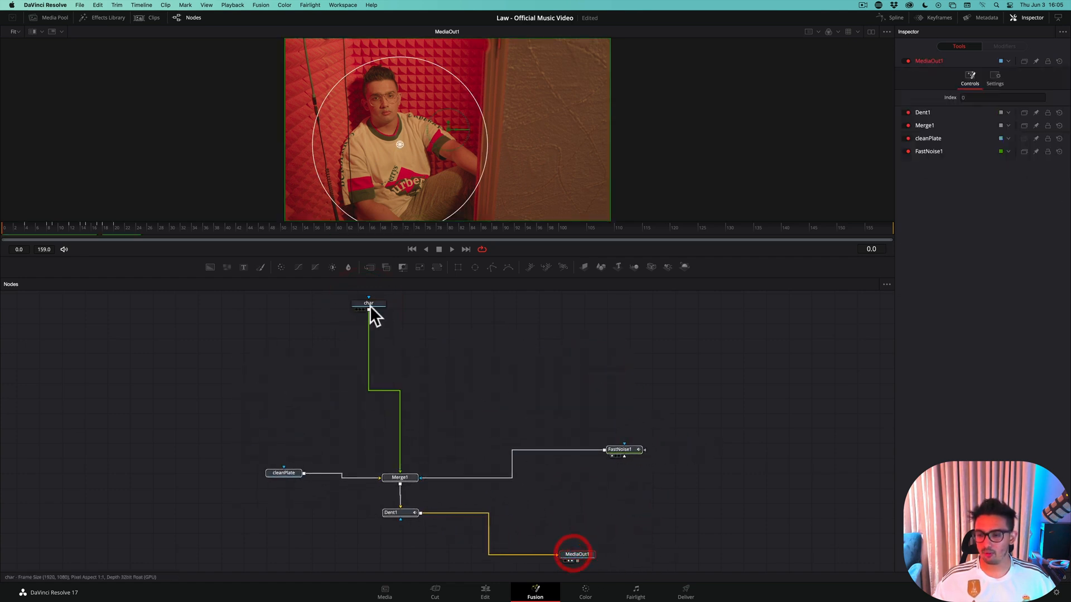
{"action": "left_click_drag", "start_coordinate": [369, 308], "coordinate": [401, 329]}
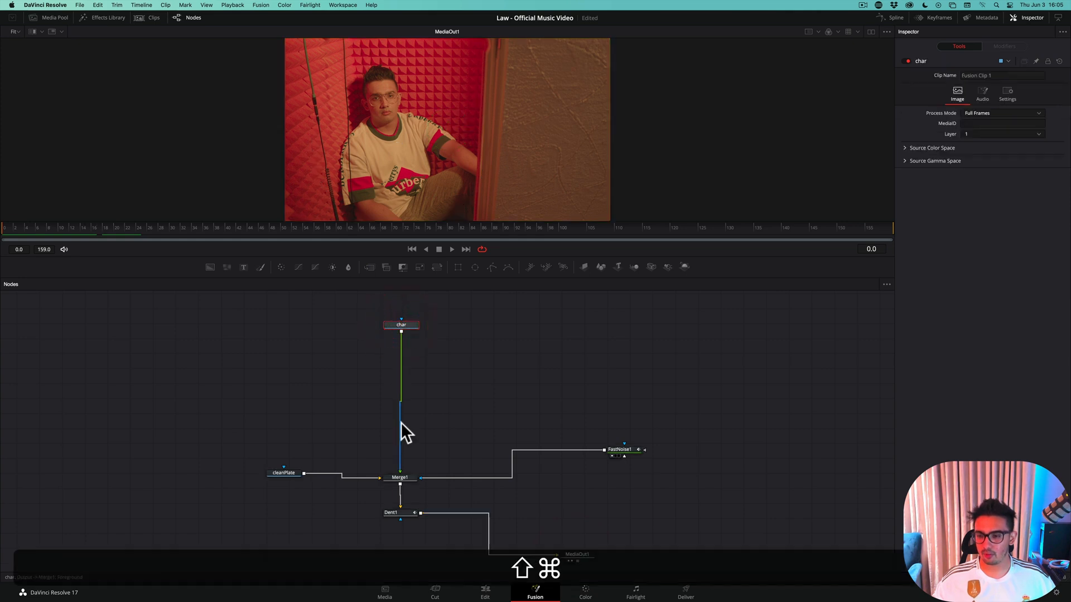
{"action": "scroll", "coordinate": [400, 423], "scroll_direction": "up", "scroll_amount": 5}
{"action": "scroll", "coordinate": [400, 419], "scroll_direction": "down", "scroll_amount": 3}
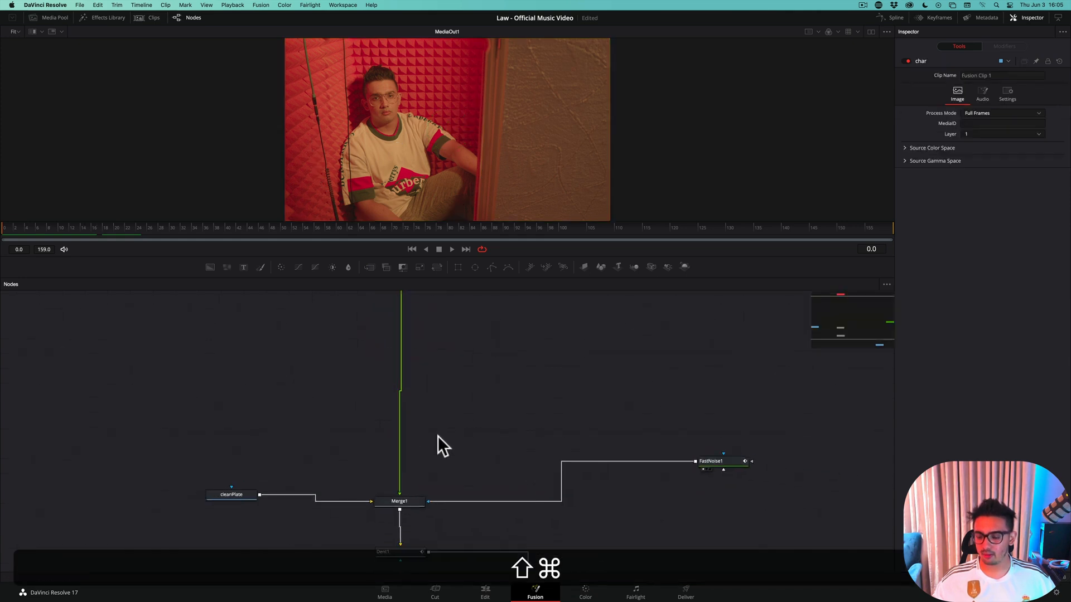
{"action": "left_click_drag", "start_coordinate": [437, 436], "coordinate": [424, 464]}
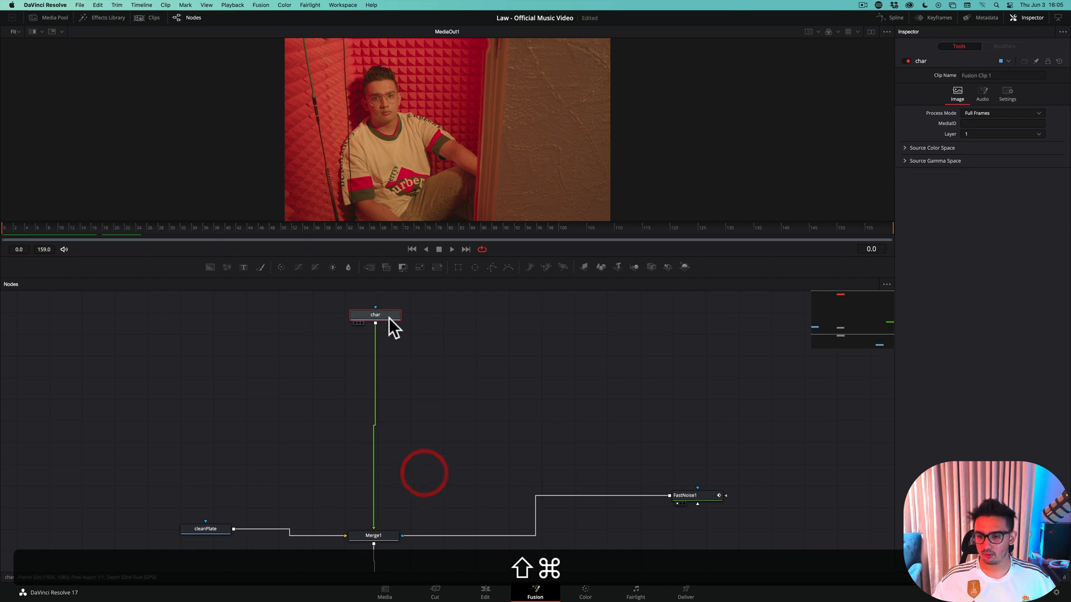
{"action": "left_click_drag", "start_coordinate": [389, 317], "coordinate": [335, 303]}
Insert a Light Rays node between char and Merge1
{"action": "key", "text": "shift+space"}
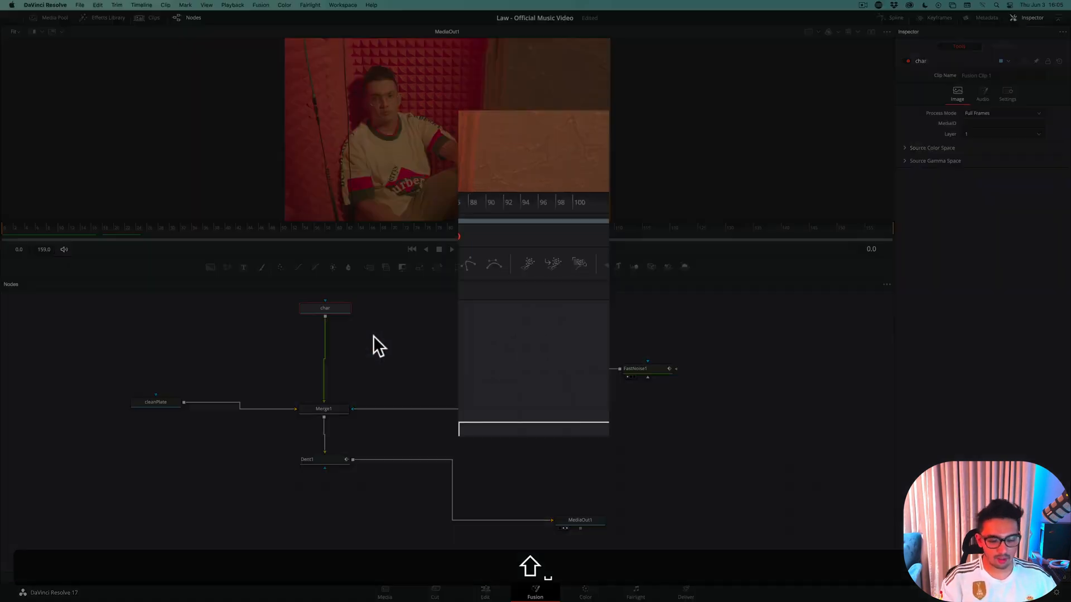
{"action": "type", "text": "light"}
{"action": "key", "text": "Return"}
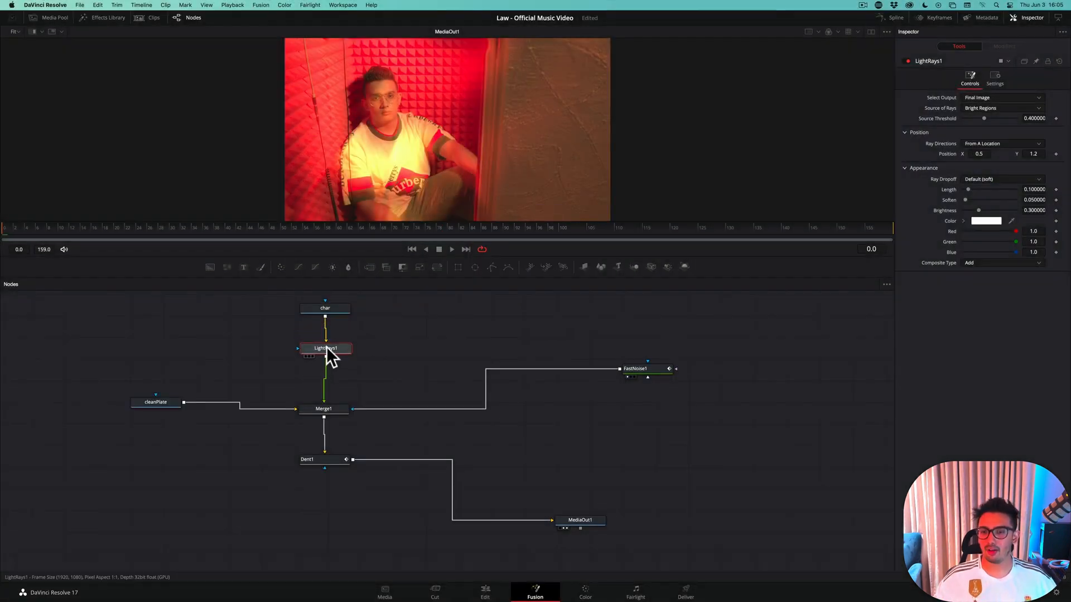
{"action": "left_click_drag", "start_coordinate": [327, 346], "coordinate": [328, 348]}
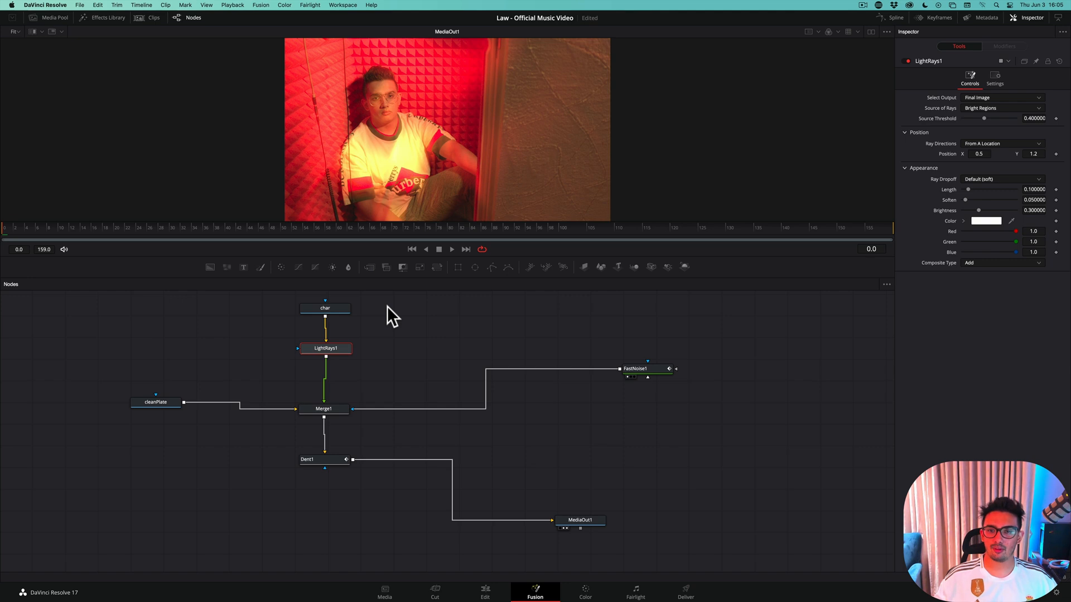
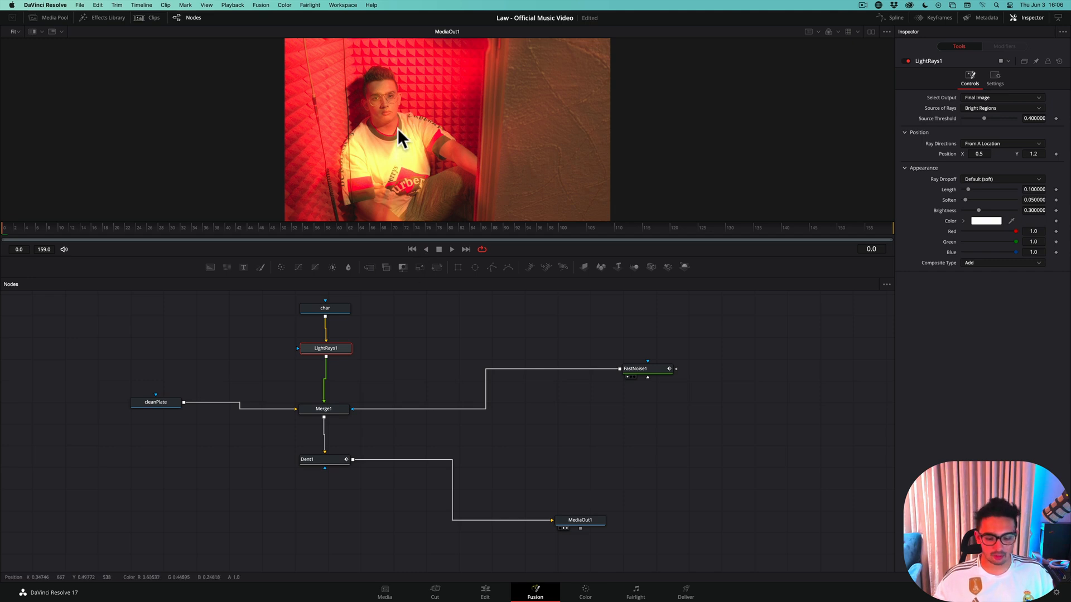
Attach a Polygon mask to the LightRays1 node and place it slightly farther to the left of it
{"action": "scroll", "coordinate": [397, 128], "scroll_direction": "down", "scroll_amount": 2}
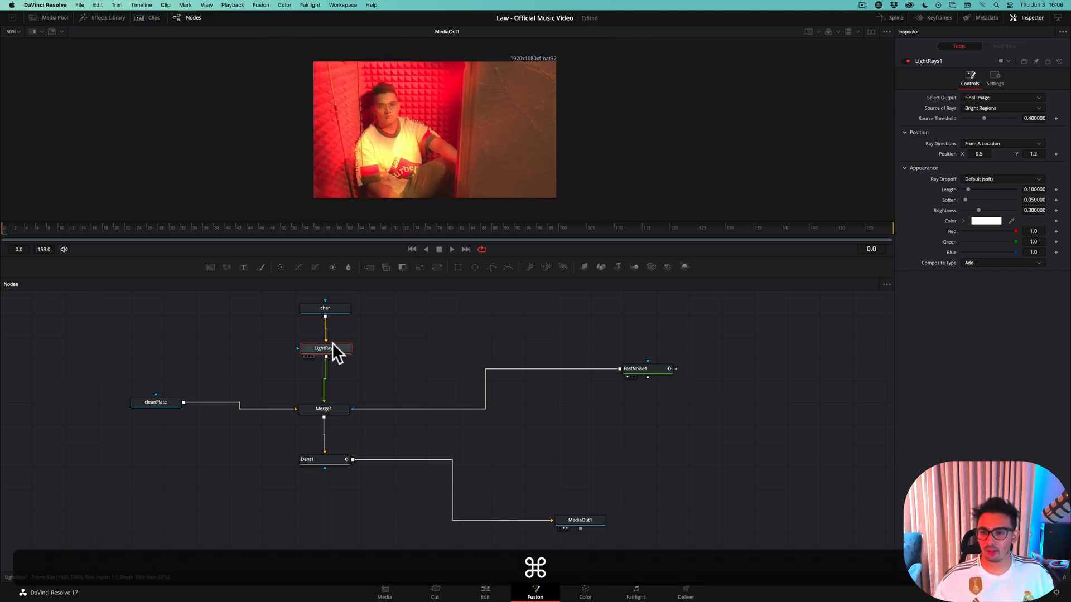
{"action": "left_click", "coordinate": [491, 266]}
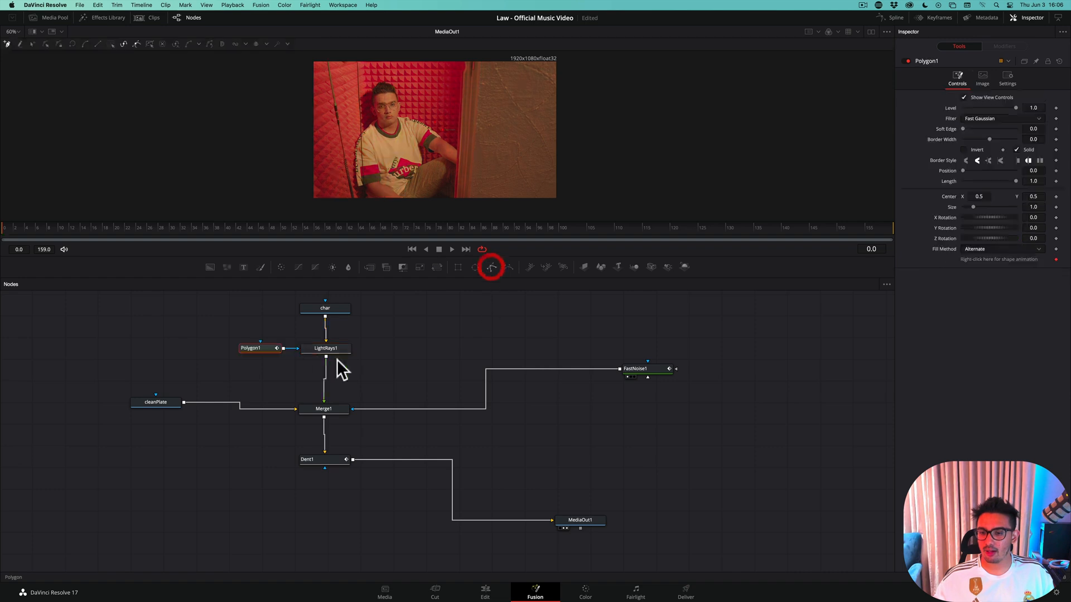
{"action": "left_click", "coordinate": [261, 347]}
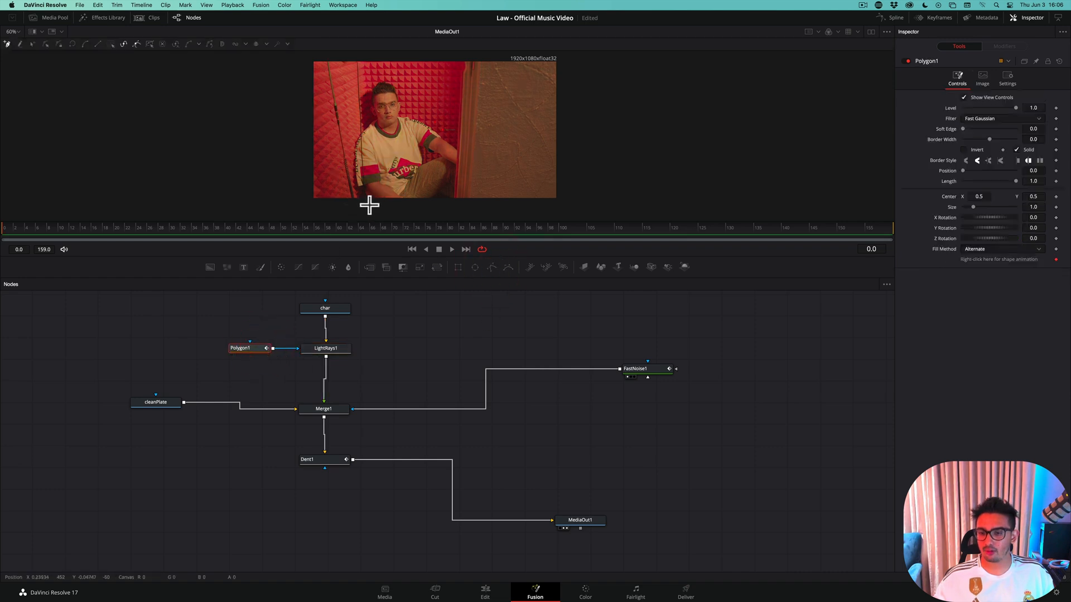
Trace a closed polygon mask loosely around the seated character, running just below the frame's lower edge
{"action": "left_click", "coordinate": [362, 201]}
{"action": "left_click", "coordinate": [273, 252]}
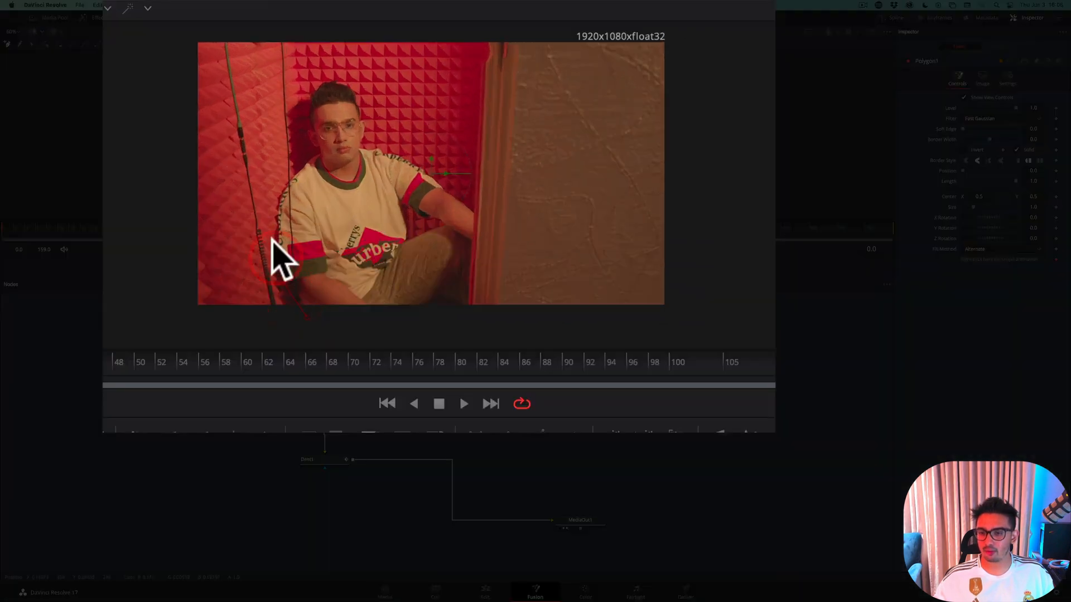
{"action": "left_click", "coordinate": [276, 193]}
{"action": "left_click", "coordinate": [283, 173]}
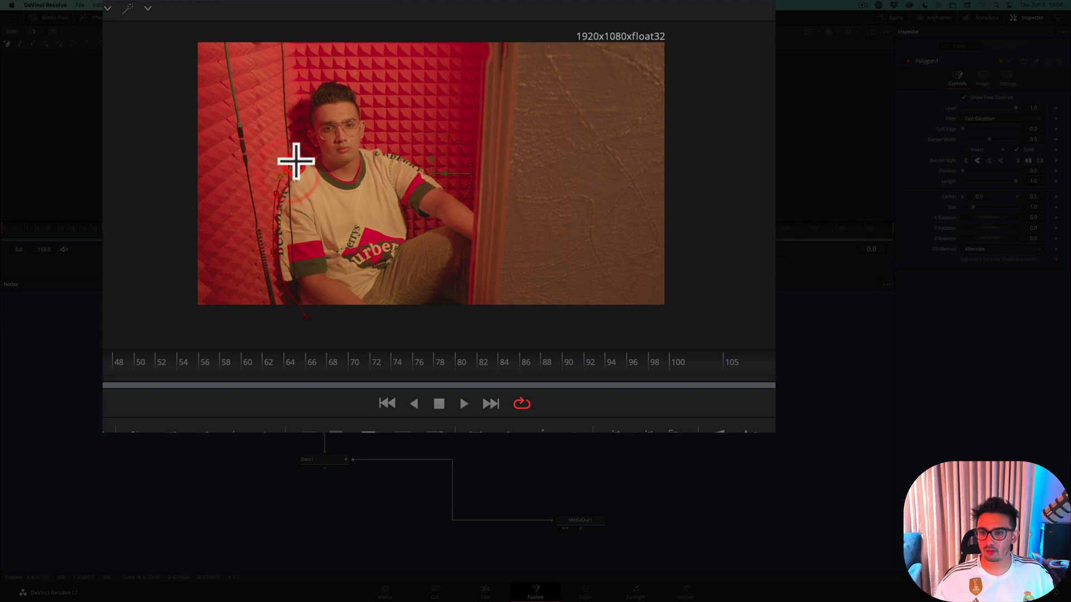
{"action": "left_click", "coordinate": [305, 132]}
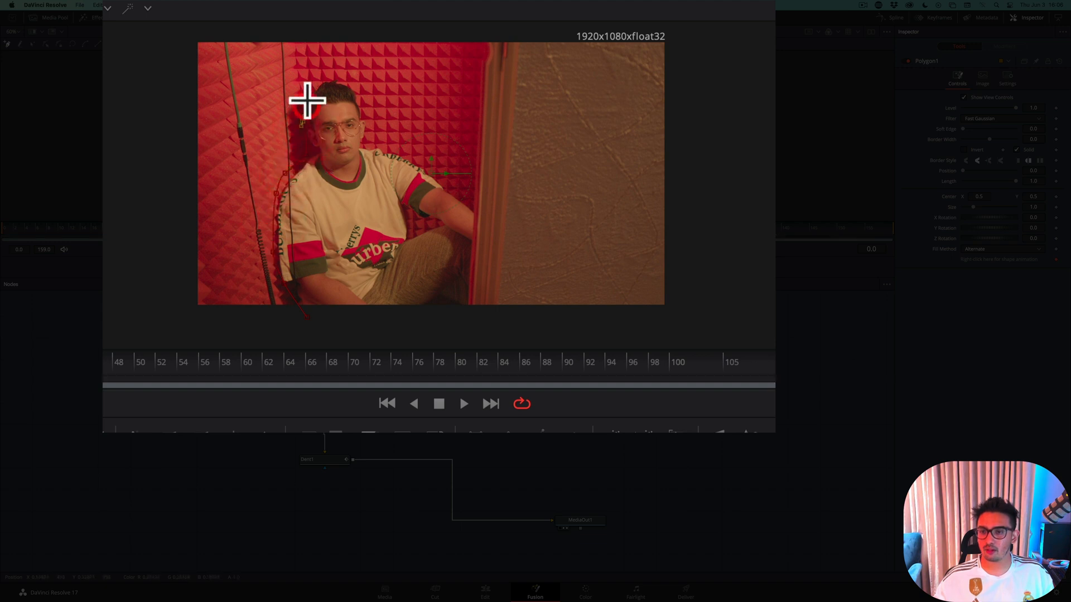
{"action": "left_click", "coordinate": [342, 75]}
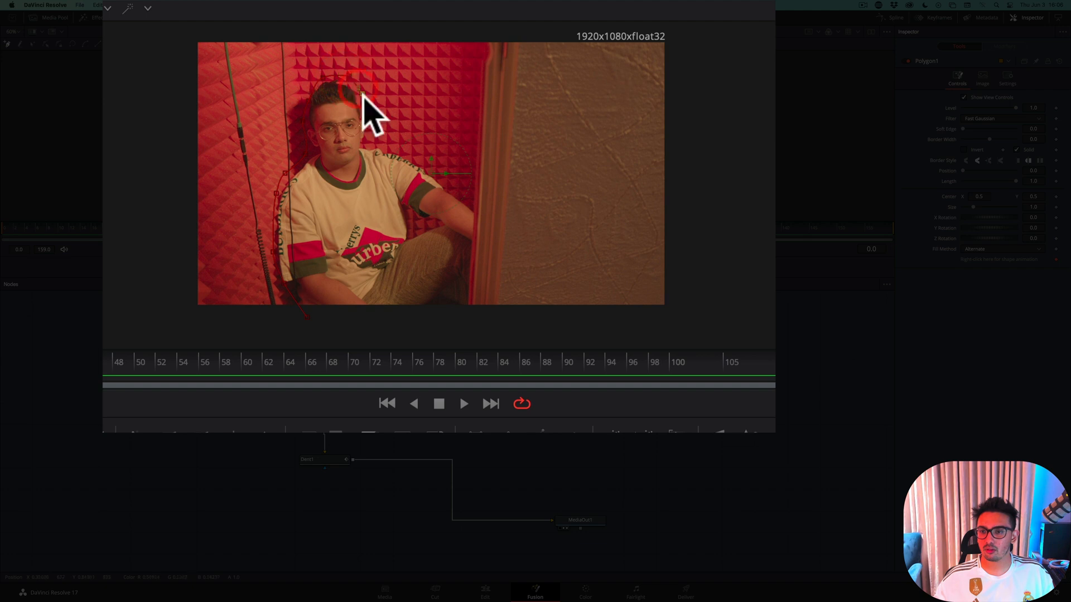
{"action": "left_click", "coordinate": [367, 121]}
{"action": "left_click", "coordinate": [388, 149]}
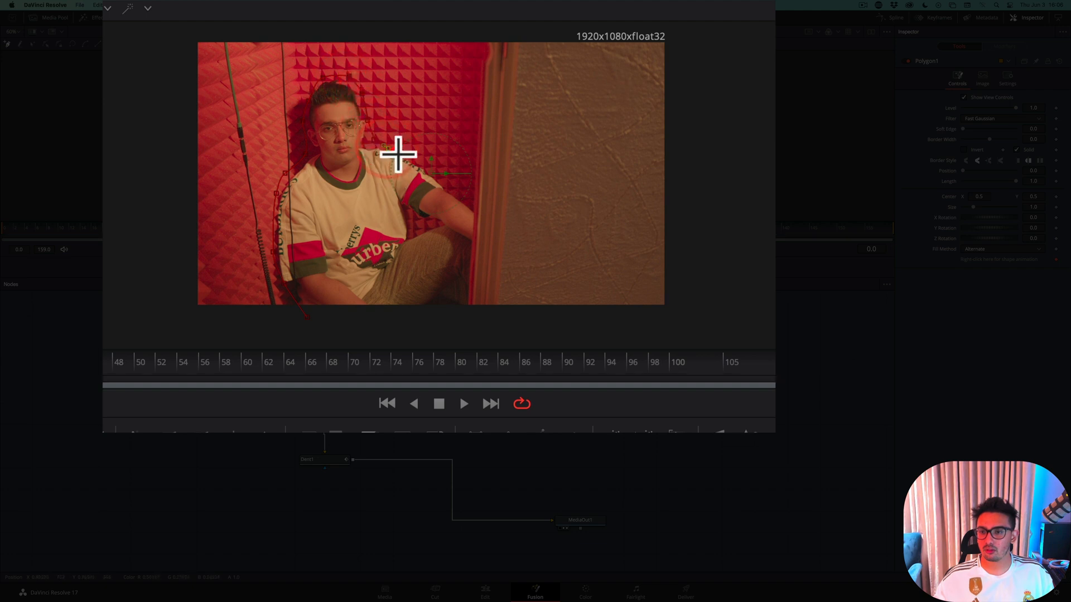
{"action": "left_click", "coordinate": [409, 159]}
{"action": "left_click", "coordinate": [445, 181]}
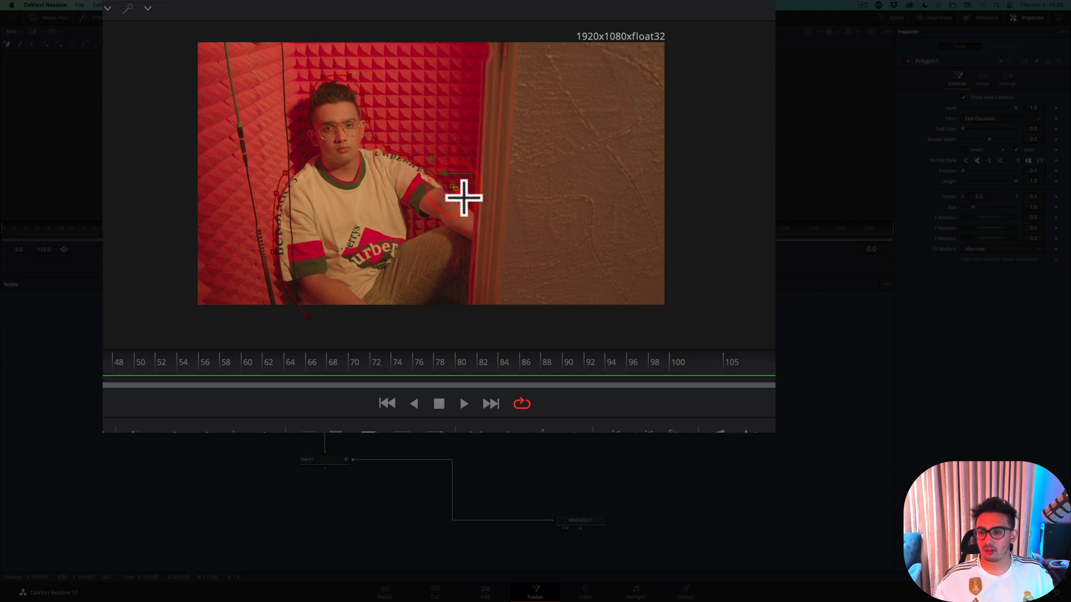
{"action": "left_click", "coordinate": [479, 215]}
{"action": "left_click", "coordinate": [475, 282]}
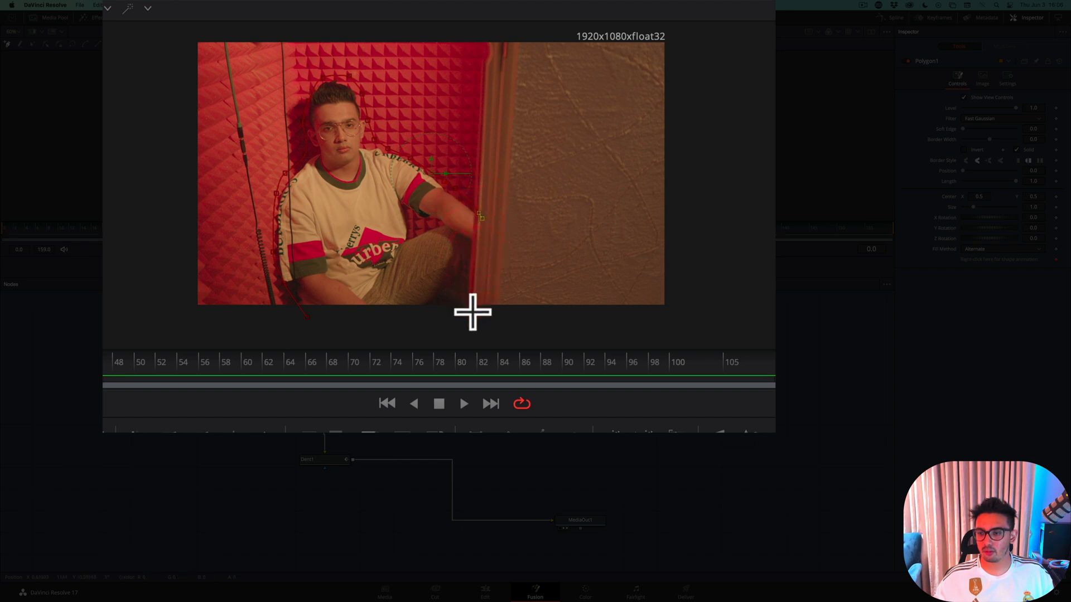
{"action": "left_click", "coordinate": [472, 314]}
{"action": "left_click", "coordinate": [309, 319]}
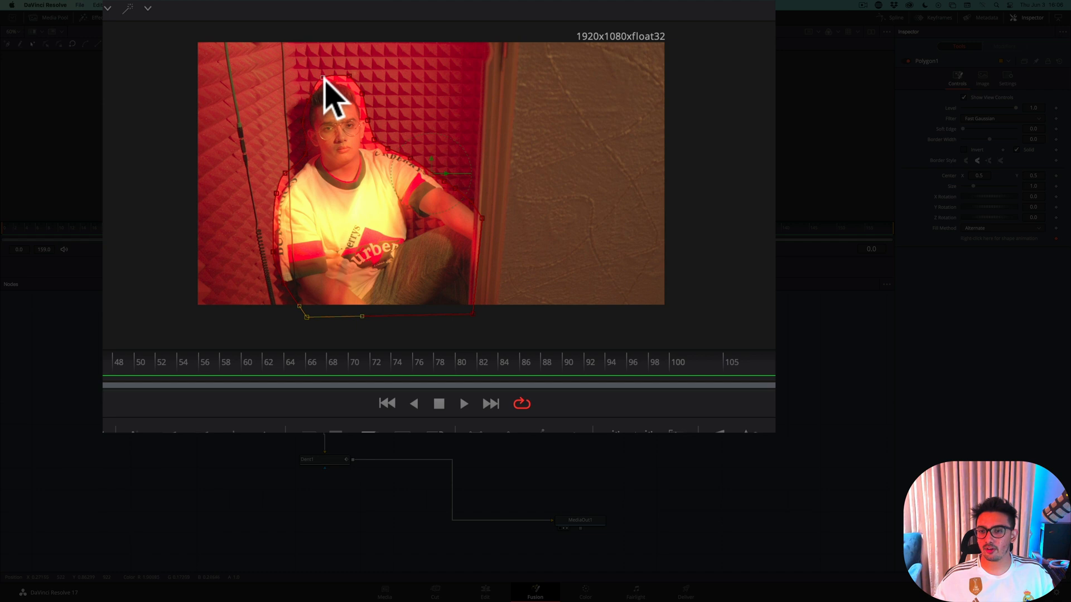
Widen the mask outline around the left side of the character's head and set the mask's Soft Edge to about 0.052
{"action": "left_click_drag", "start_coordinate": [323, 77], "coordinate": [314, 77]}
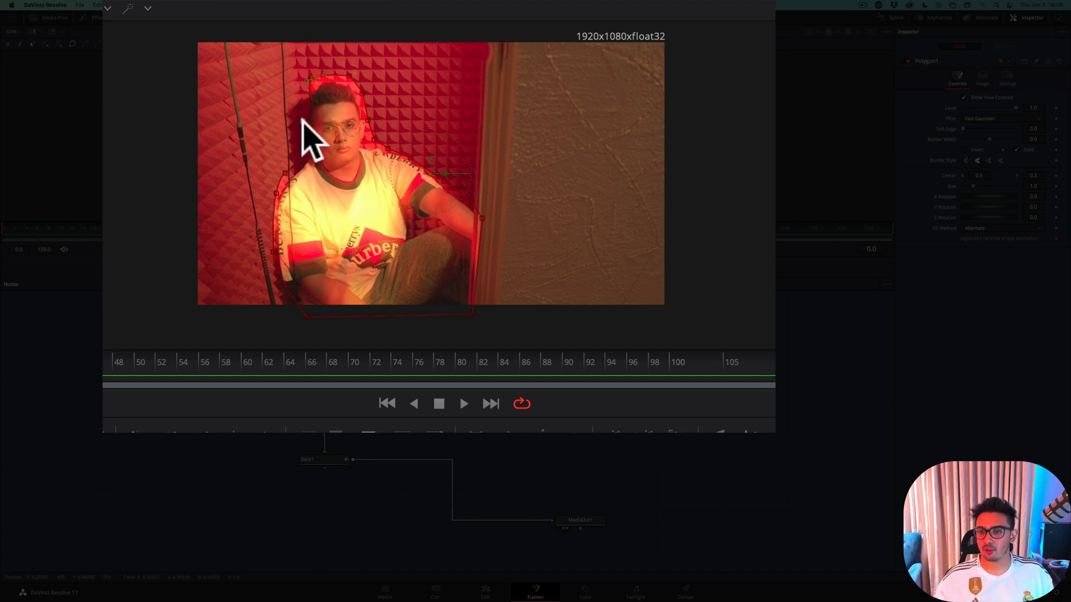
{"action": "left_click_drag", "start_coordinate": [303, 120], "coordinate": [301, 97]}
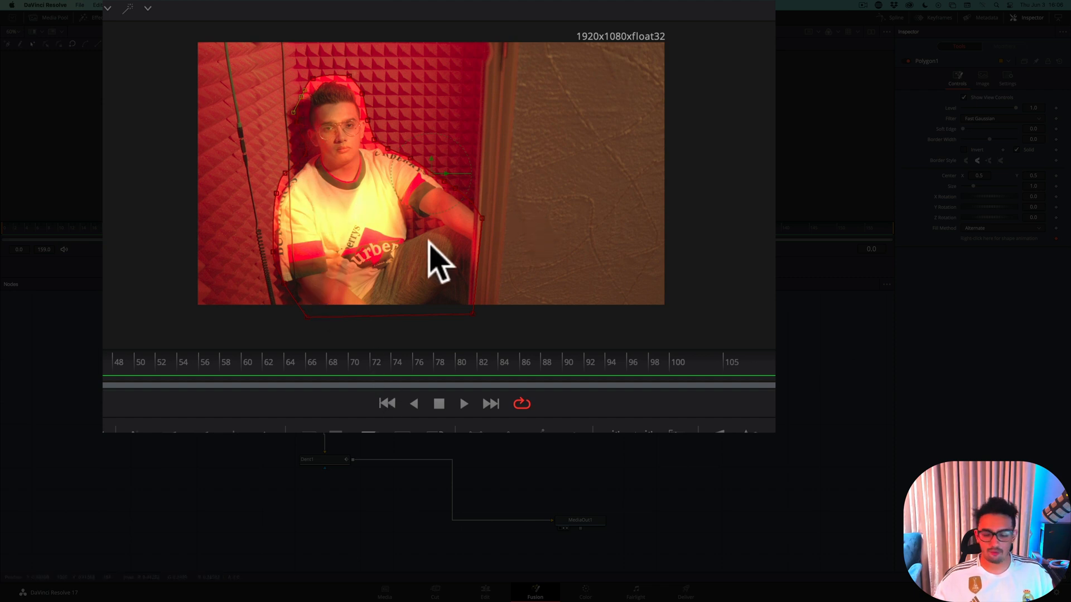
{"action": "scroll", "coordinate": [413, 229], "scroll_direction": "up", "scroll_amount": 5}
{"action": "scroll", "coordinate": [412, 229], "scroll_direction": "down", "scroll_amount": 2}
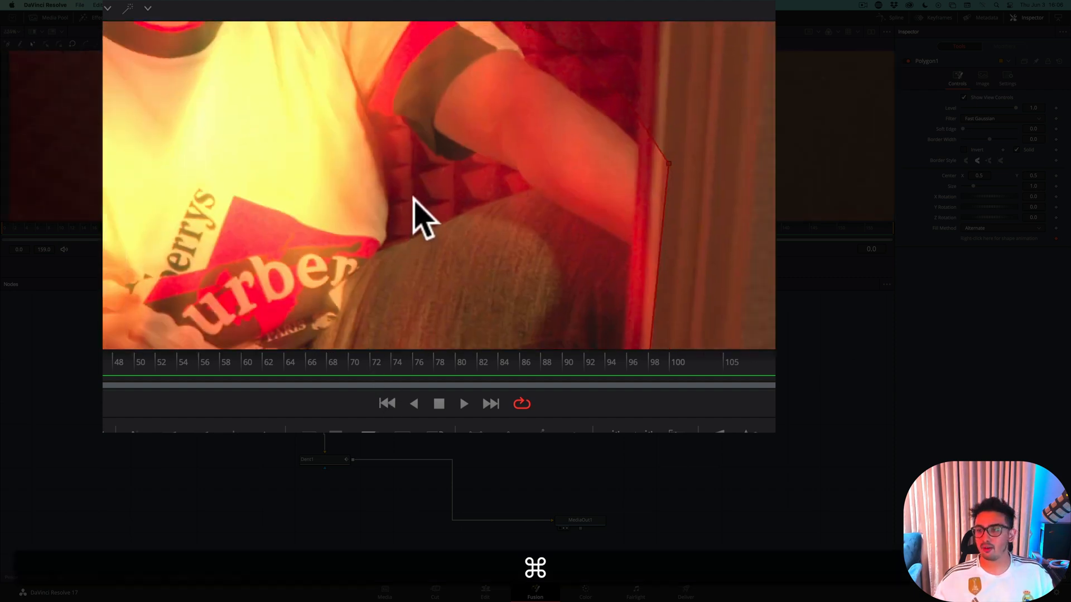
{"action": "scroll", "coordinate": [390, 190], "scroll_direction": "down", "scroll_amount": 3}
{"action": "left_click_drag", "start_coordinate": [271, 108], "coordinate": [327, 258]}
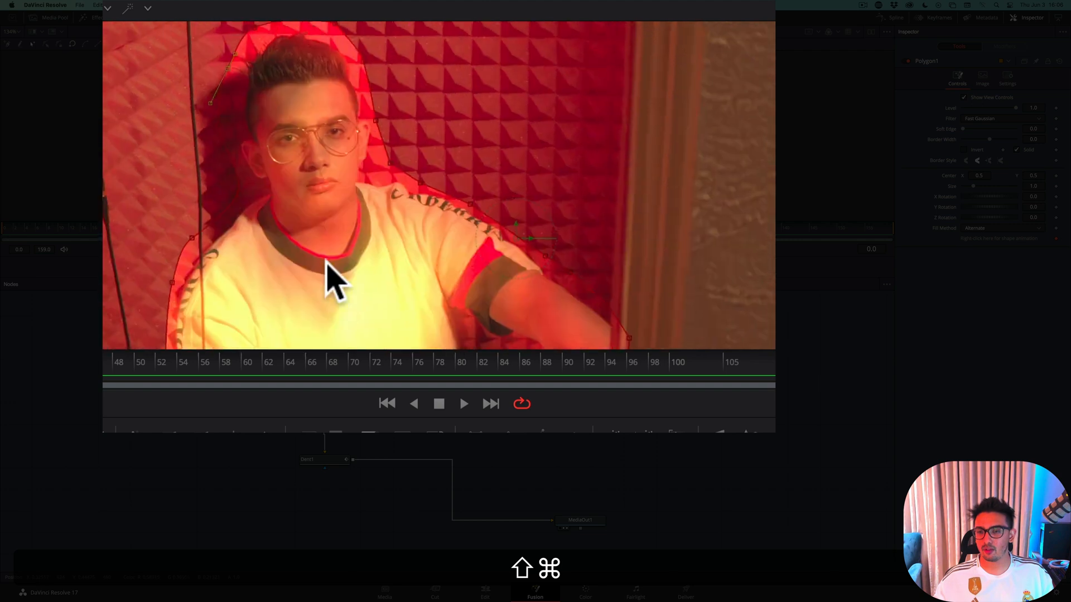
{"action": "left_click_drag", "start_coordinate": [304, 81], "coordinate": [310, 173]}
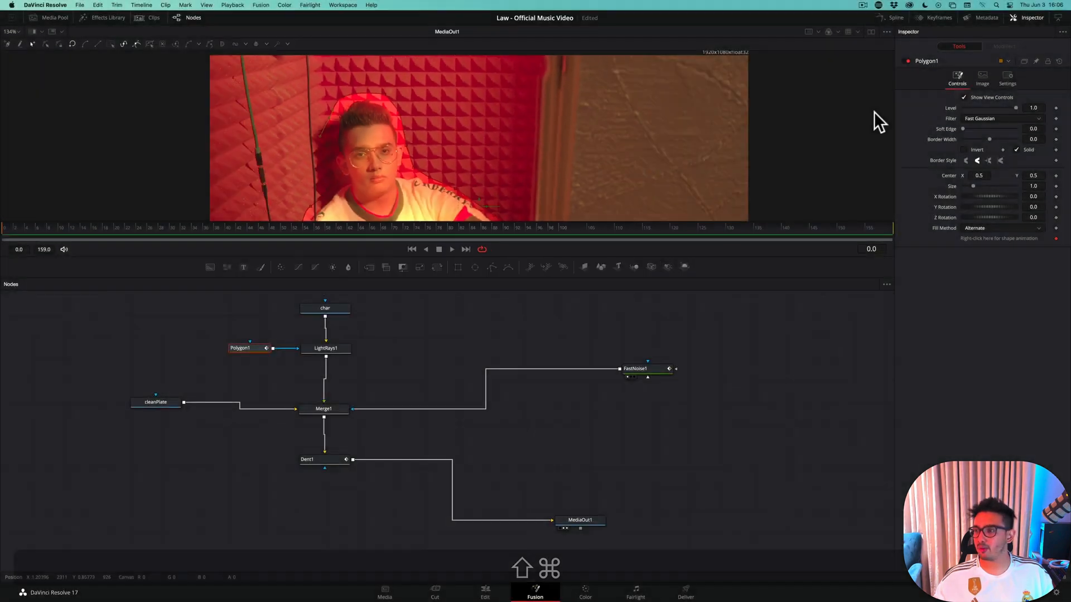
{"action": "left_click_drag", "start_coordinate": [962, 128], "coordinate": [976, 126]}
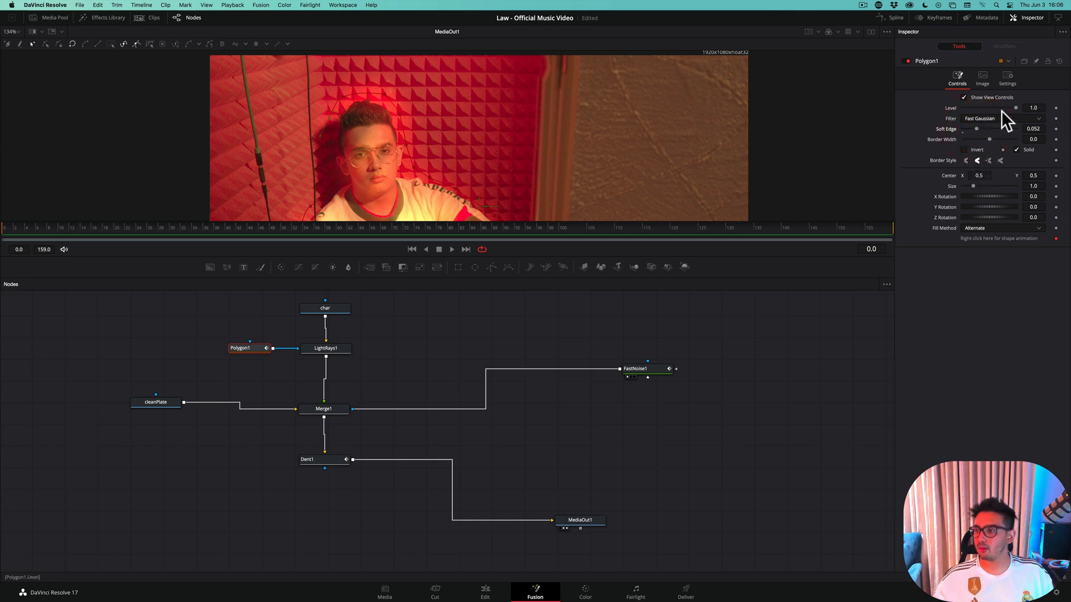
Set LightRays1's Brightness to about 0.394 and its Source Threshold to about 0.181
{"action": "left_click", "coordinate": [328, 349]}
{"action": "scroll", "coordinate": [393, 150], "scroll_direction": "down", "scroll_amount": 4}
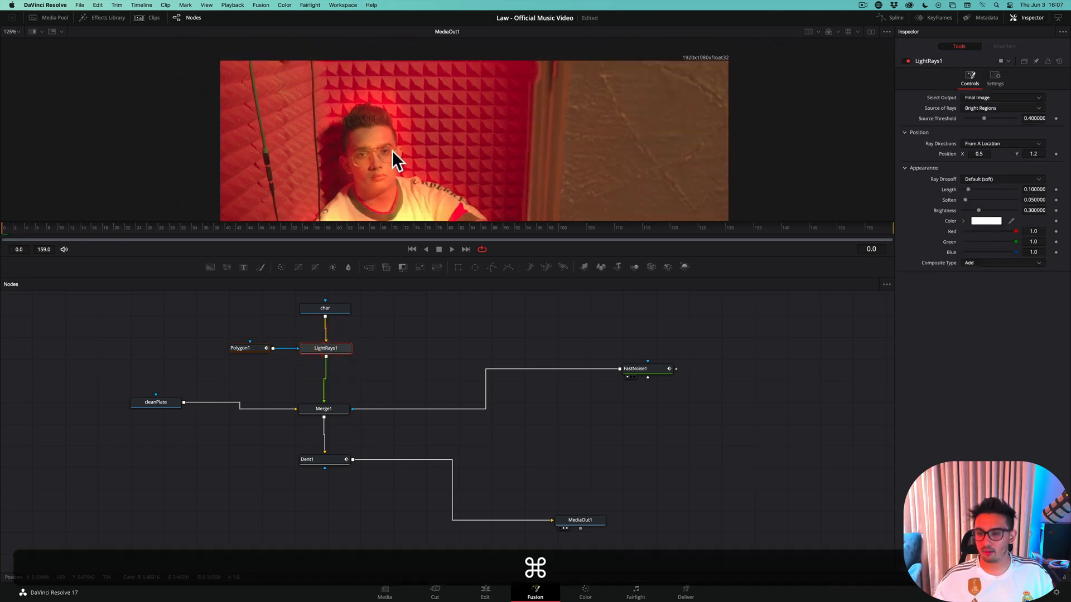
{"action": "left_click_drag", "start_coordinate": [393, 147], "coordinate": [379, 108]}
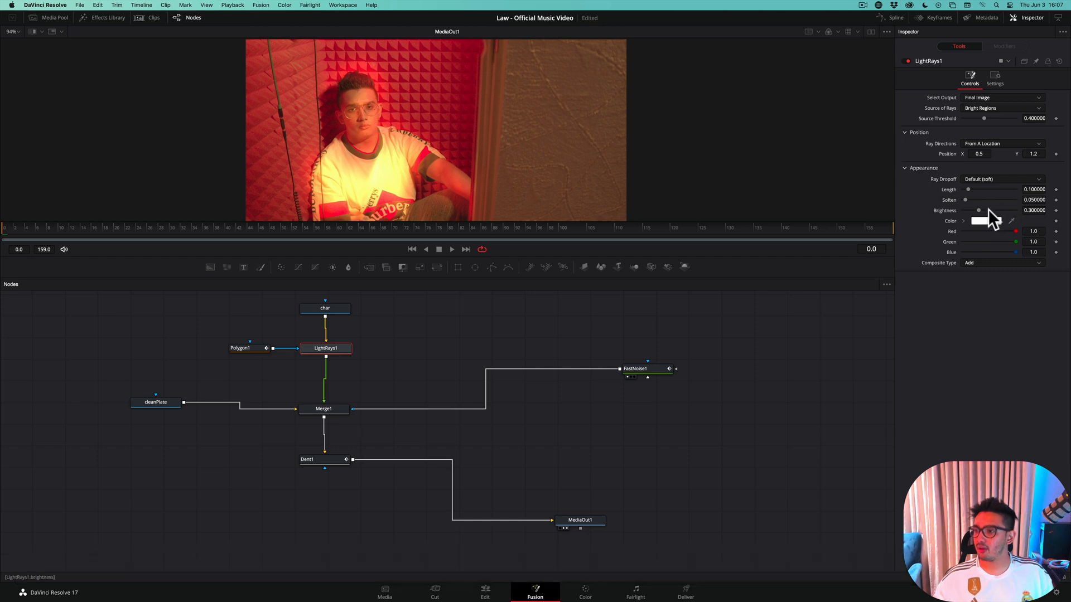
{"action": "left_click_drag", "start_coordinate": [980, 210], "coordinate": [988, 212]}
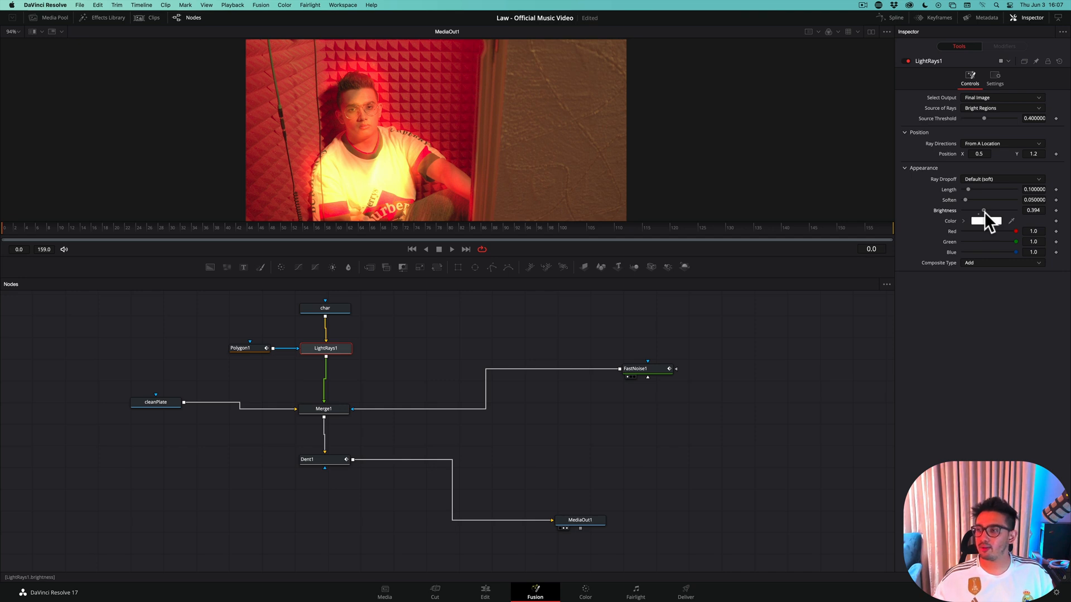
{"action": "left_click_drag", "start_coordinate": [985, 119], "coordinate": [971, 116]}
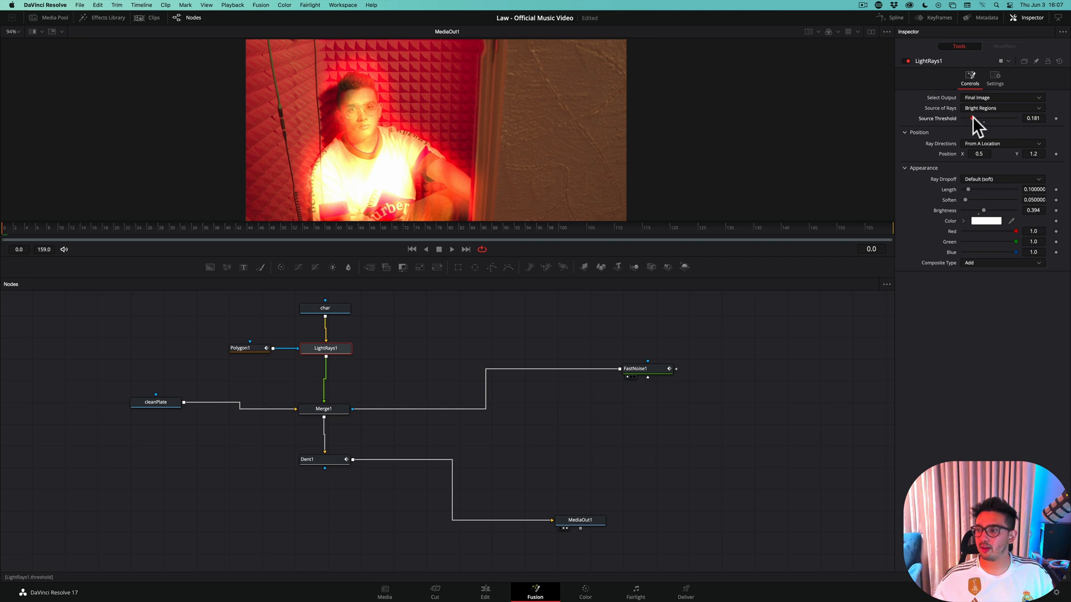
{"action": "left_click", "coordinate": [973, 117]}
Change the light rays' color to red and set their Brightness to about 0.323
{"action": "left_click", "coordinate": [990, 221]}
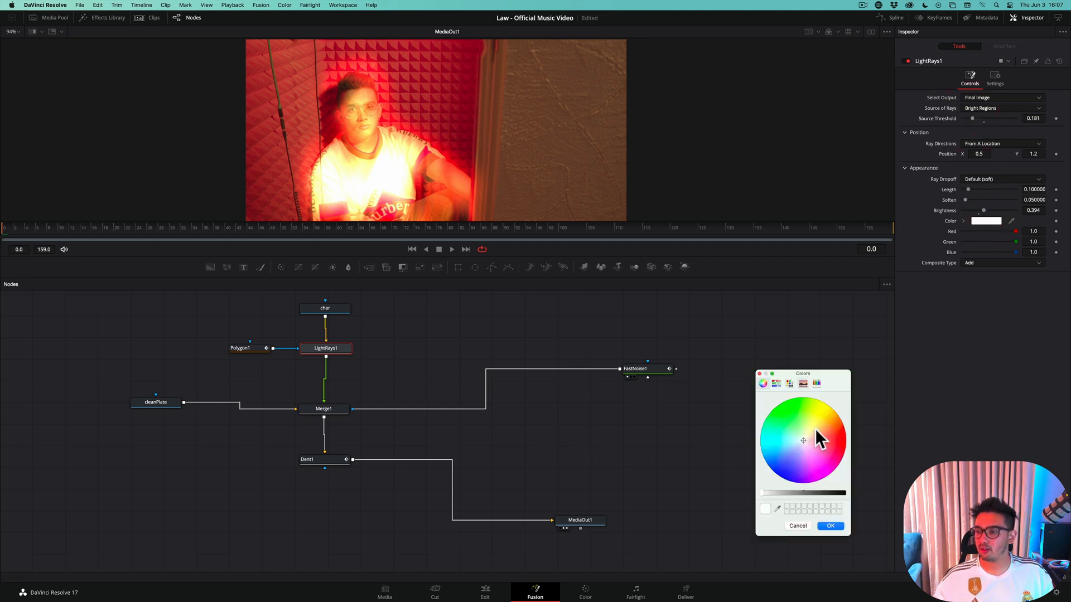
{"action": "left_click_drag", "start_coordinate": [824, 434], "coordinate": [840, 442]}
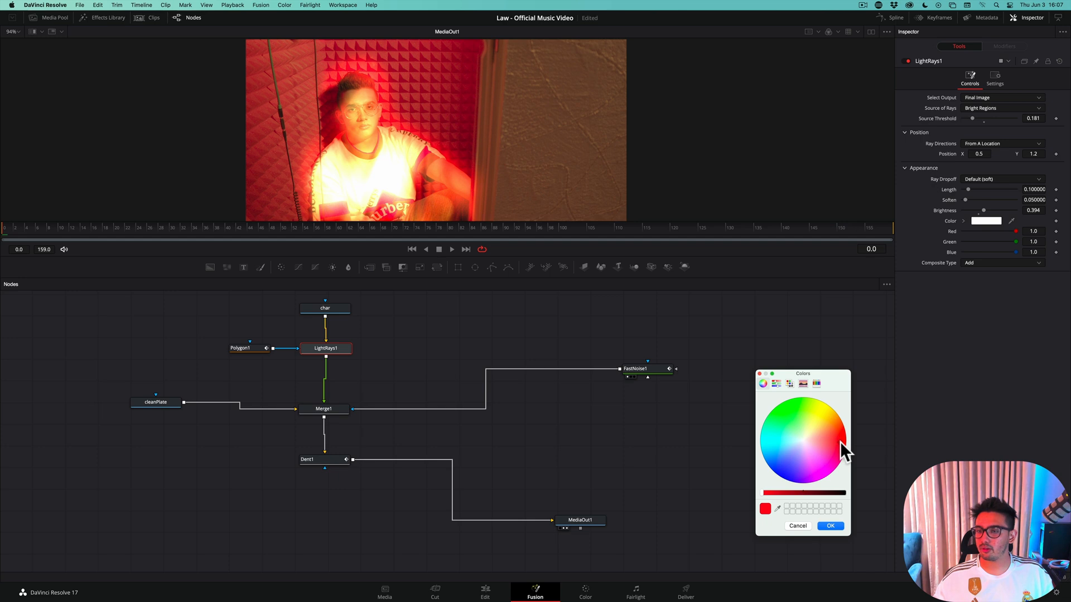
{"action": "left_click", "coordinate": [834, 526]}
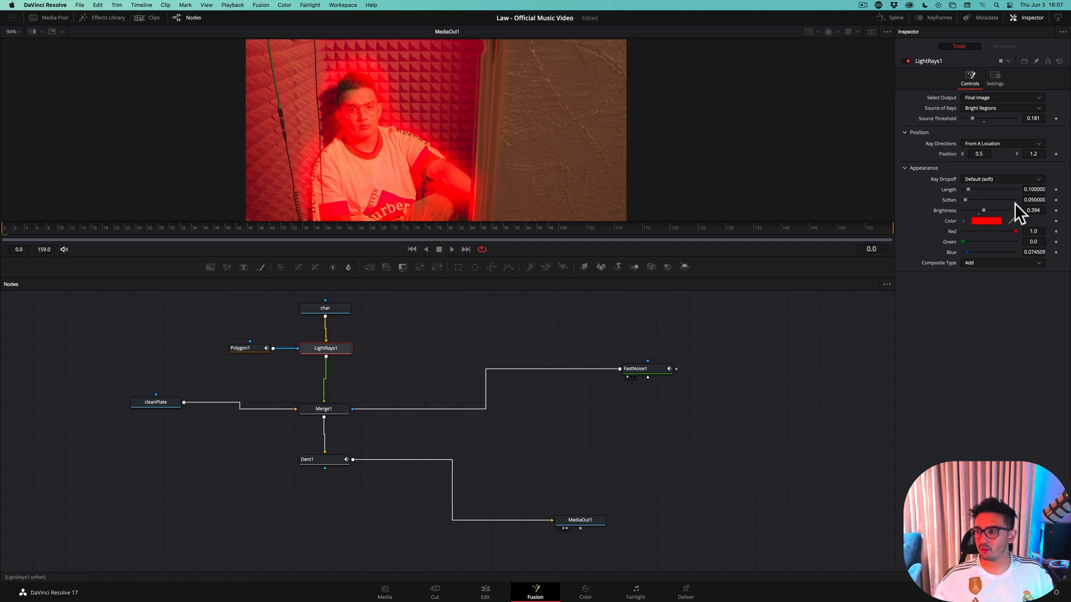
{"action": "left_click", "coordinate": [980, 209]}
{"action": "left_click_drag", "start_coordinate": [980, 211], "coordinate": [979, 212]}
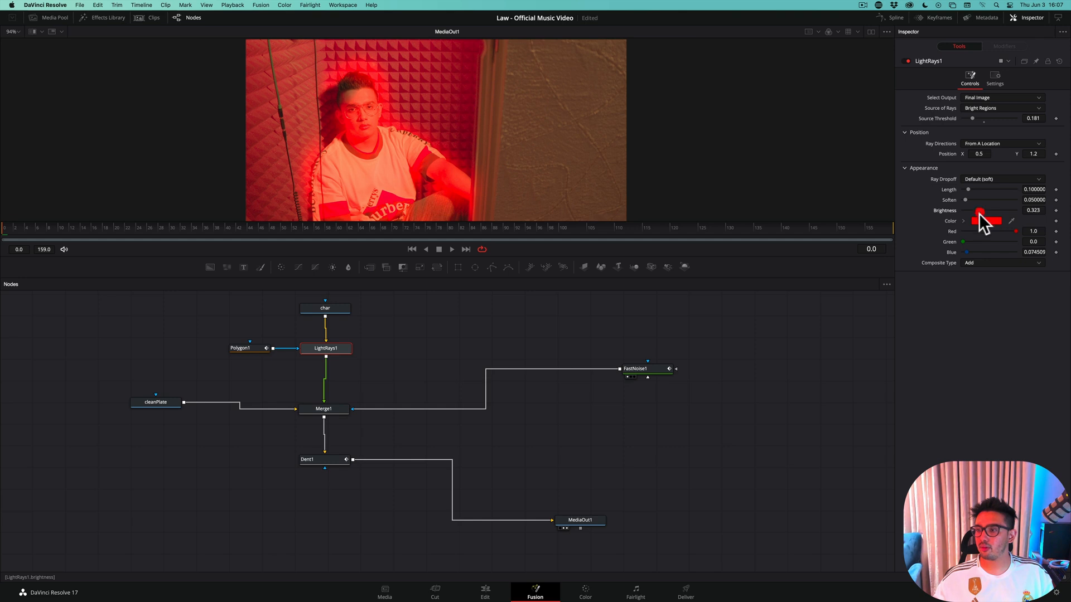
{"action": "left_click", "coordinate": [980, 211]}
Scale the image to fit the viewer and save the project
{"action": "right_click", "coordinate": [406, 102]}
{"action": "mouse_move", "coordinate": [424, 109]}
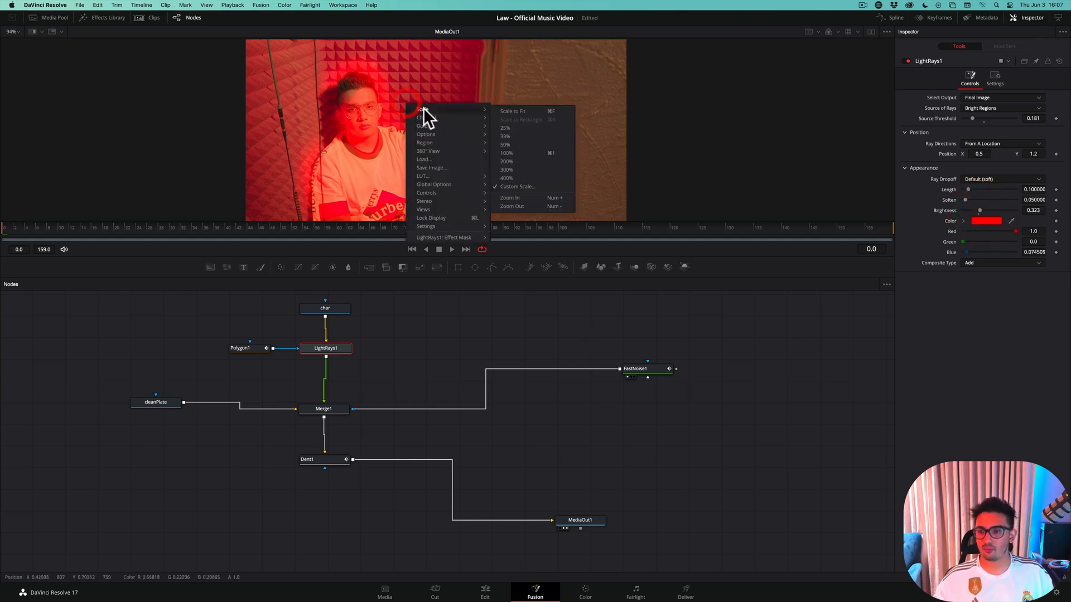
{"action": "left_click", "coordinate": [524, 112]}
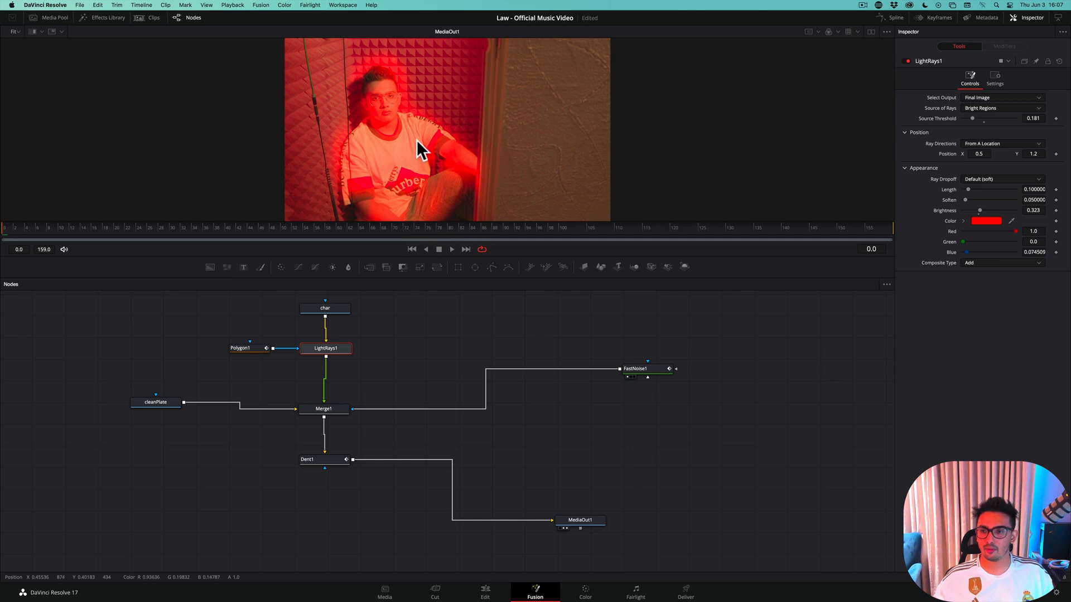
{"action": "key", "text": "super+s"}
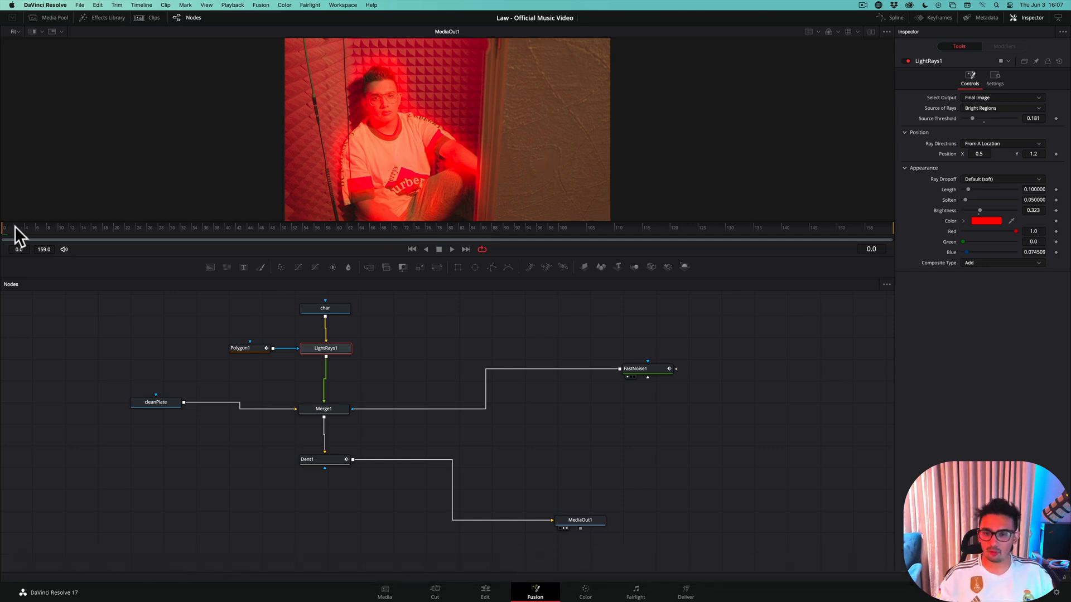
Step through the teleport effect frame by frame from frame 0 to frame 22 to check the light rays
{"action": "key", "text": "Right"}
{"action": "key", "text": "Right"}
{"action": "key", "text": "Right"}
{"action": "key", "text": "Right"}
{"action": "key", "text": "Right"}
{"action": "key", "text": "Right"}
{"action": "key", "text": "Right"}
{"action": "key", "text": "Right"}
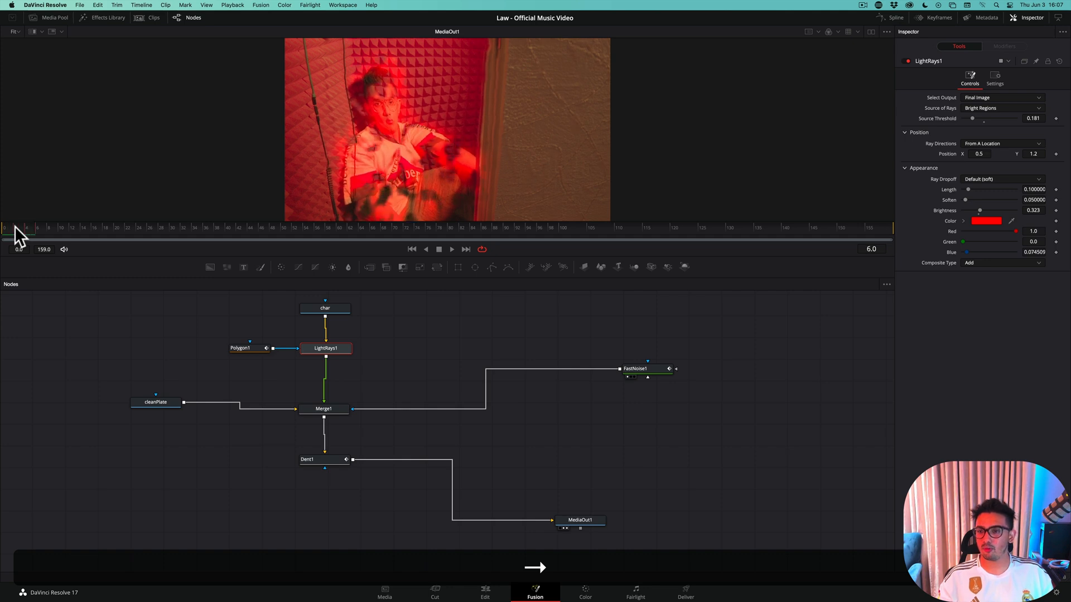
{"action": "key", "text": "Right"}
{"action": "key", "text": "Right"}
{"action": "key", "text": "Right"}
{"action": "key", "text": "Right"}
{"action": "key", "text": "Right"}
{"action": "key", "text": "Right"}
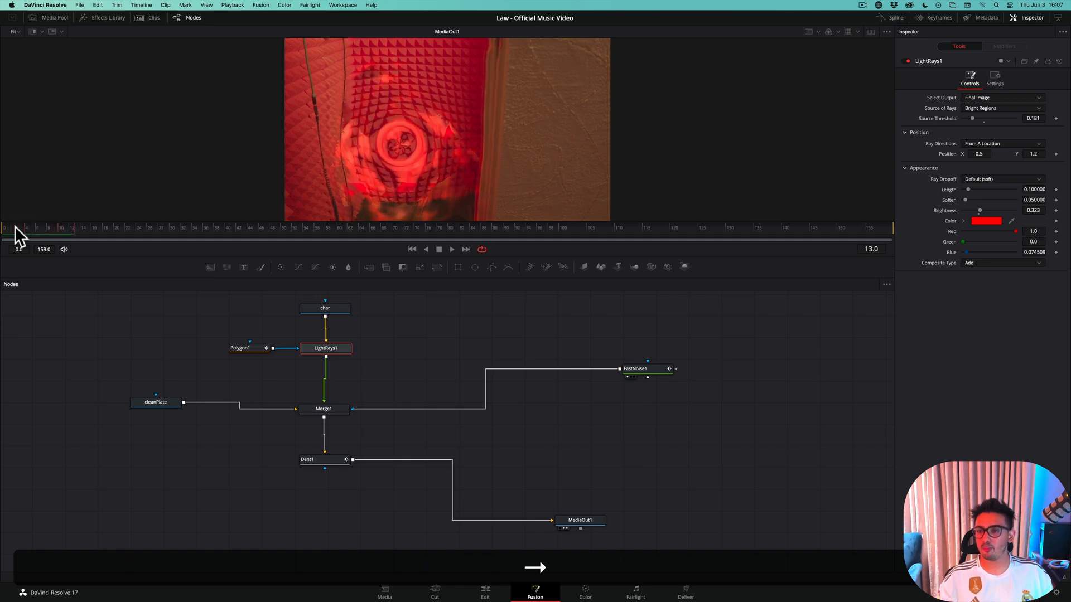
{"action": "key", "text": "Right"}
{"action": "key", "text": "Right"}
{"action": "key", "text": "Right"}
{"action": "key", "text": "Right"}
{"action": "key", "text": "Right"}
{"action": "key", "text": "Right"}
{"action": "key", "text": "Right"}
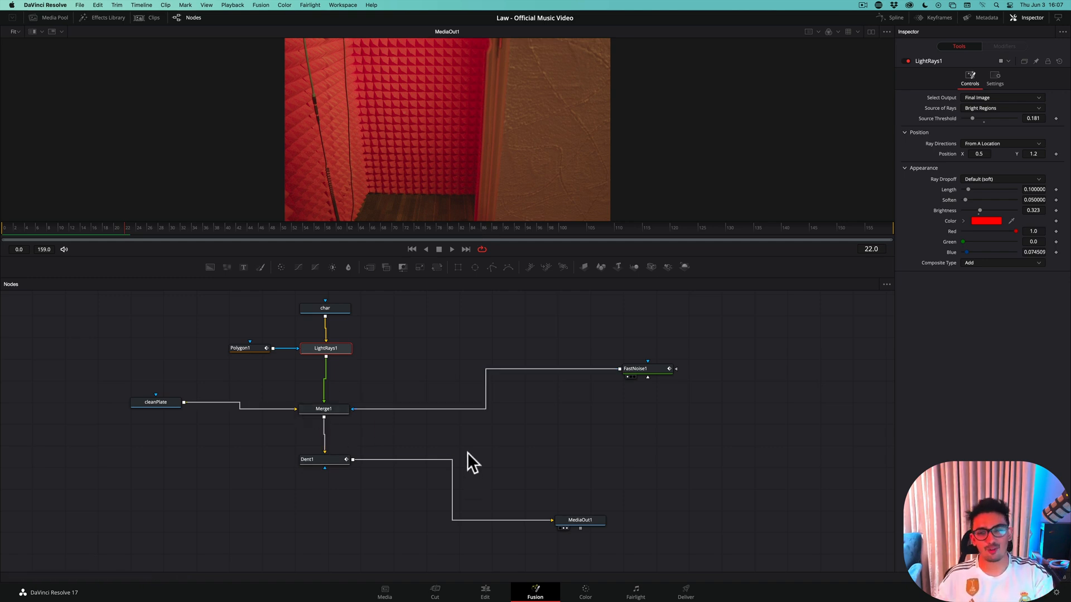
Add a keyframe to LightRays1's Source Threshold at frame 0 and set its value to 1.0
{"action": "left_click", "coordinate": [333, 412]}
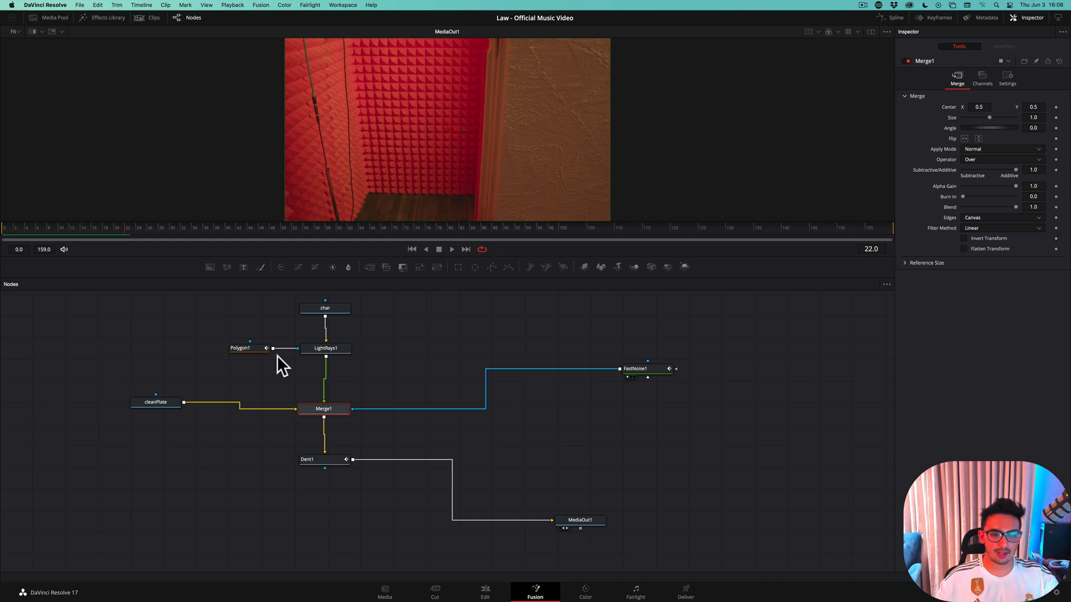
{"action": "left_click", "coordinate": [5, 227]}
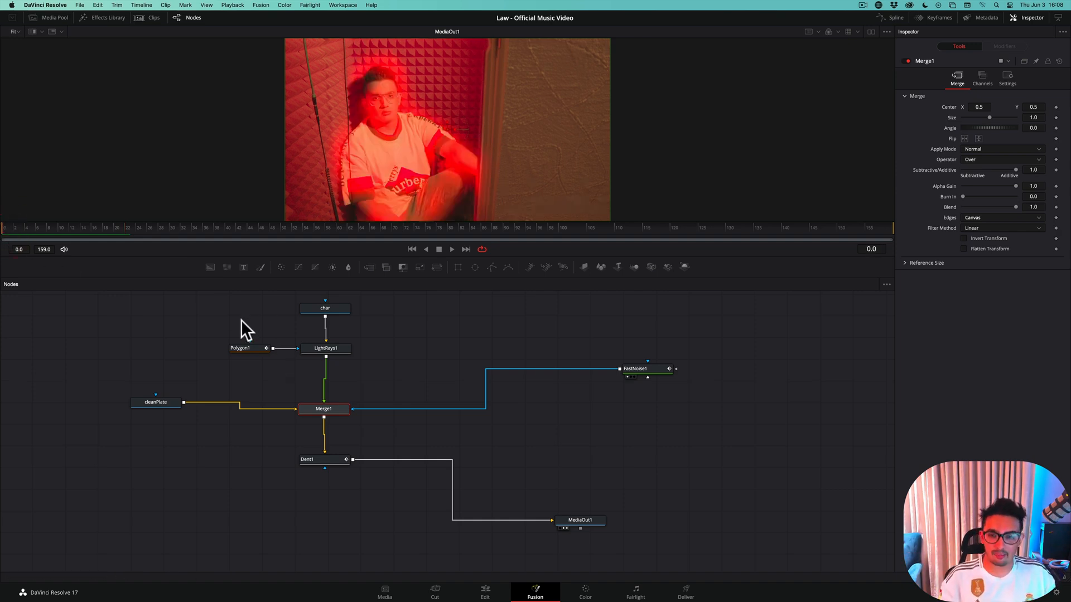
{"action": "key", "text": "Right"}
{"action": "key", "text": "Left"}
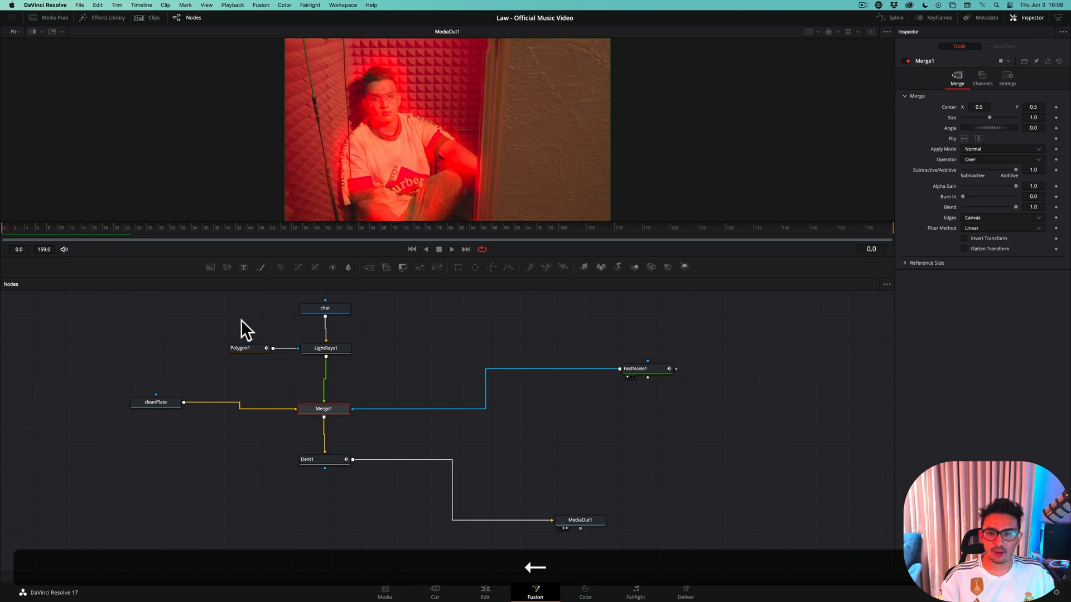
{"action": "left_click", "coordinate": [334, 348]}
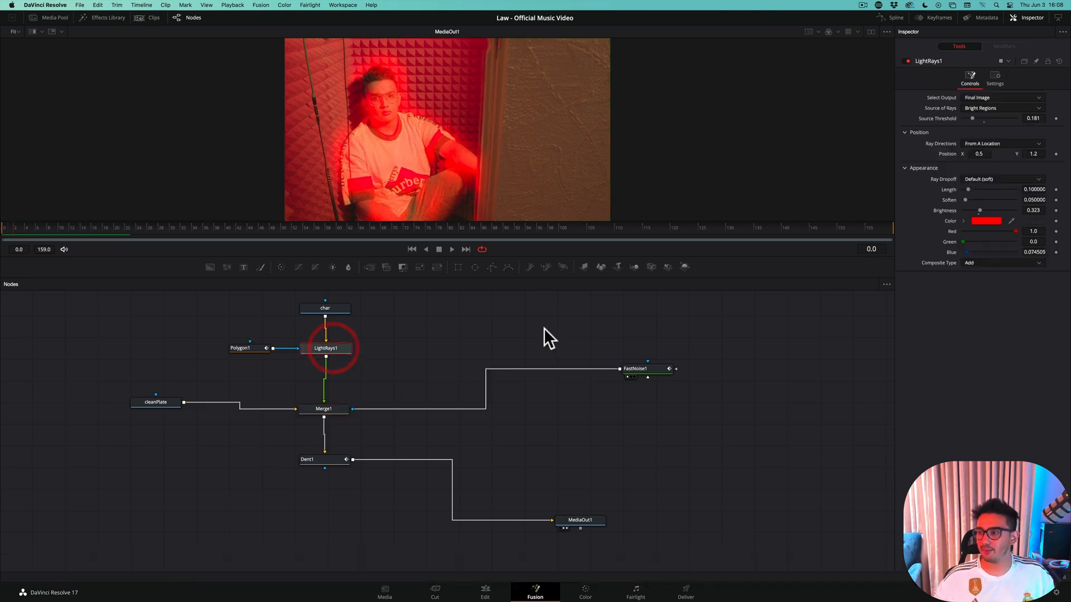
{"action": "left_click", "coordinate": [1056, 118]}
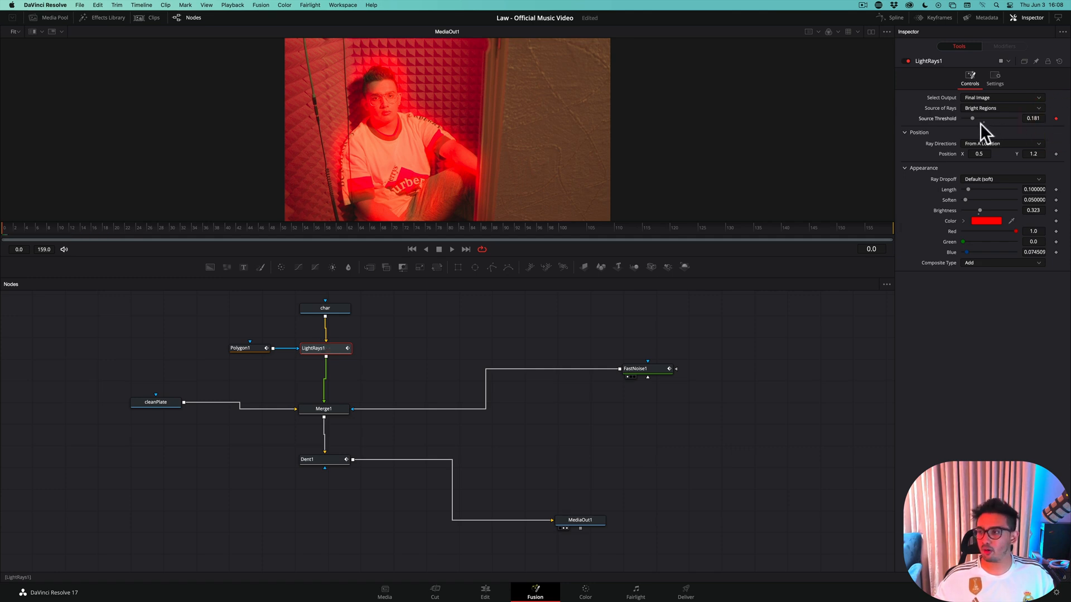
{"action": "left_click_drag", "start_coordinate": [971, 118], "coordinate": [1063, 125]}
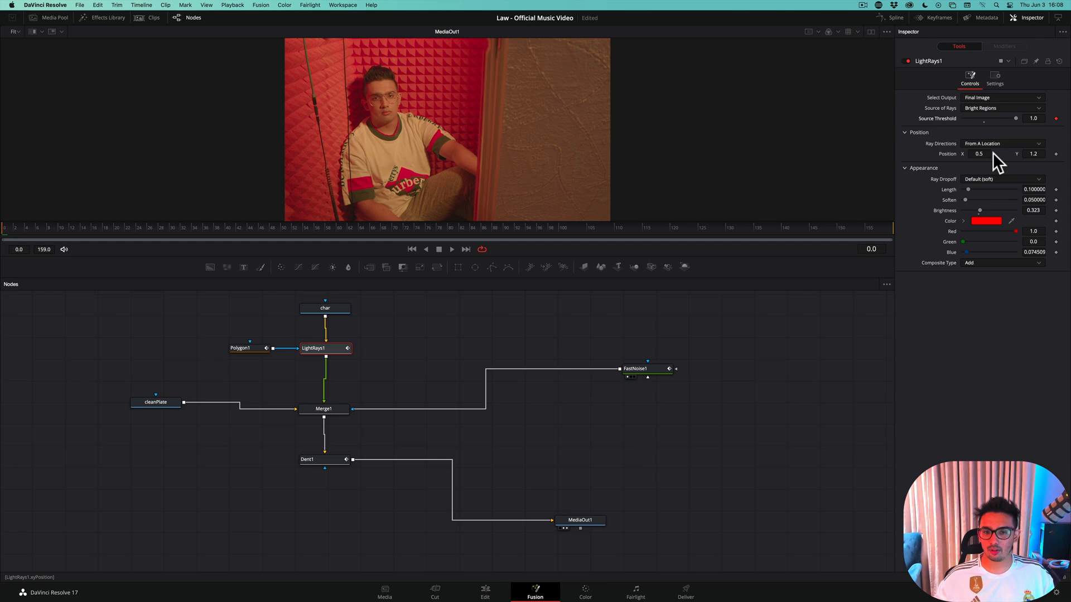
Open the spline editor and set LightRays1's Source Threshold to about 0.228 at frame 4
{"action": "key", "text": "Right"}
{"action": "key", "text": "Right"}
{"action": "key", "text": "Right"}
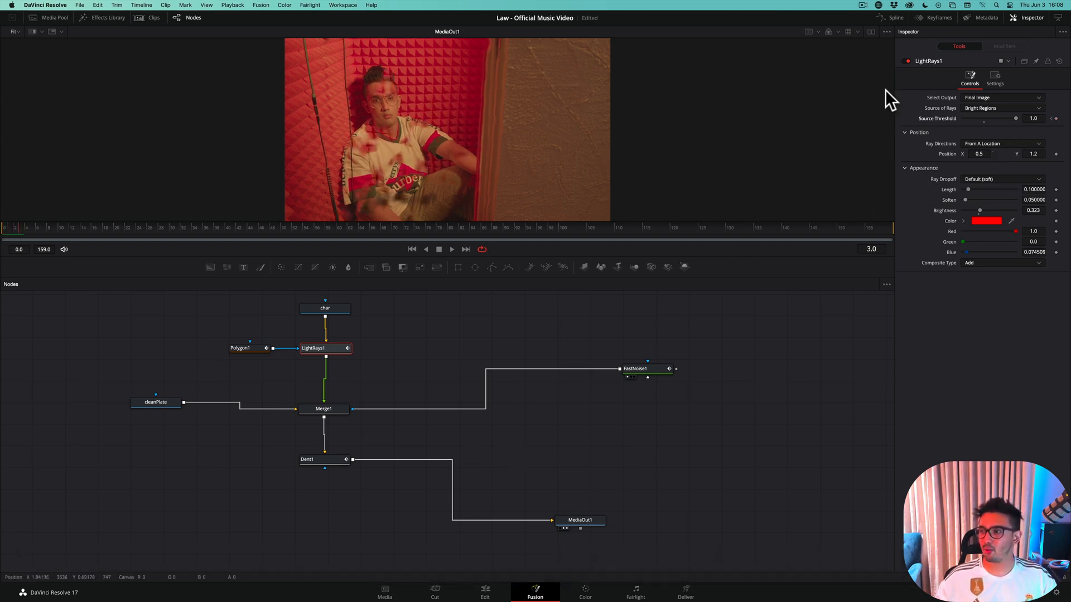
{"action": "left_click", "coordinate": [888, 18]}
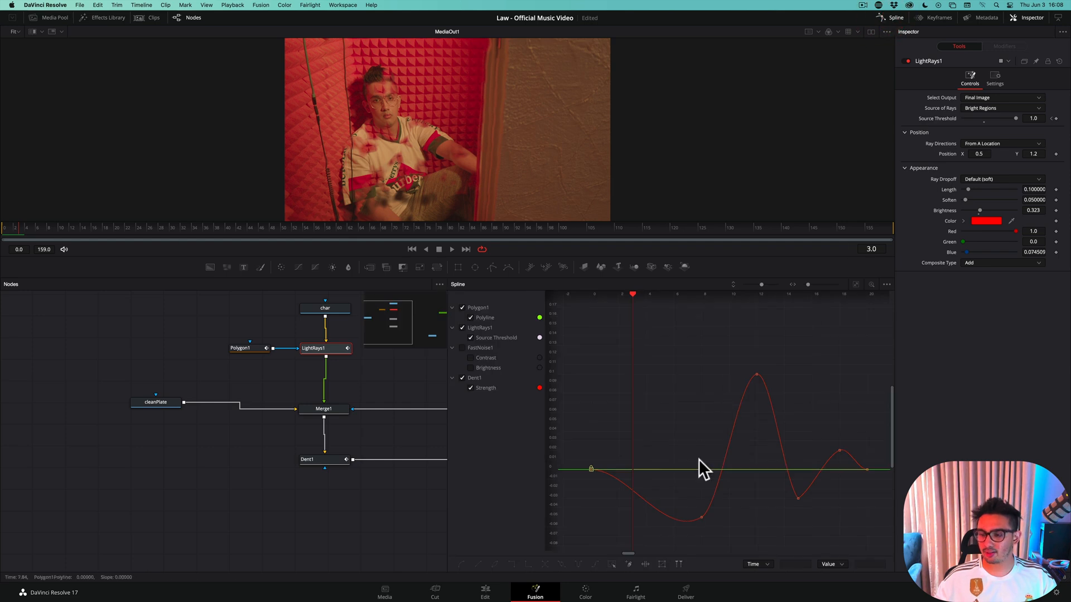
{"action": "key", "text": "Right"}
{"action": "key", "text": "Right"}
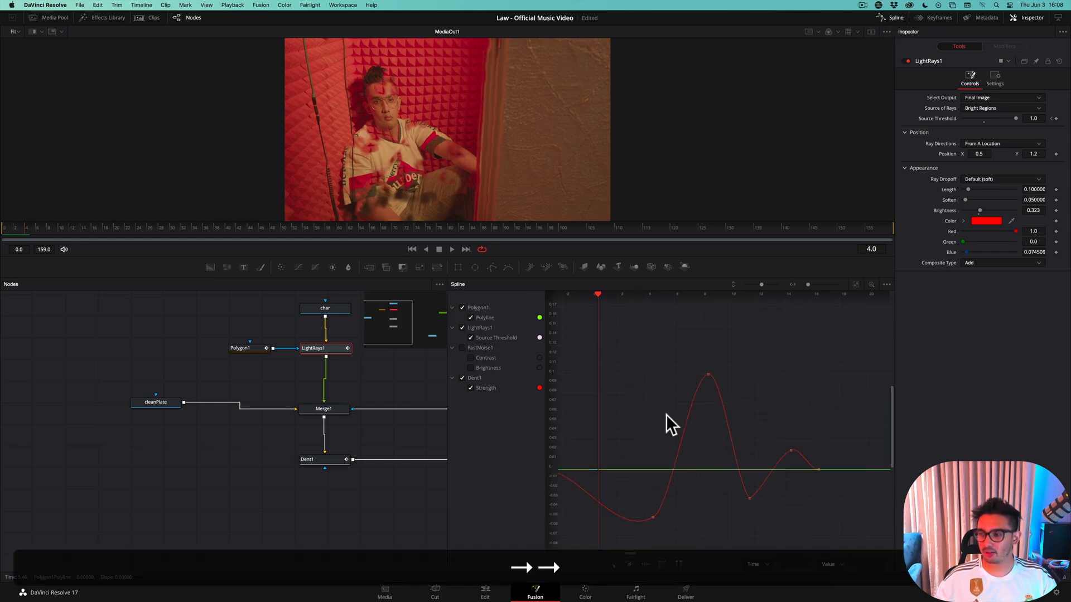
{"action": "key", "text": "Left"}
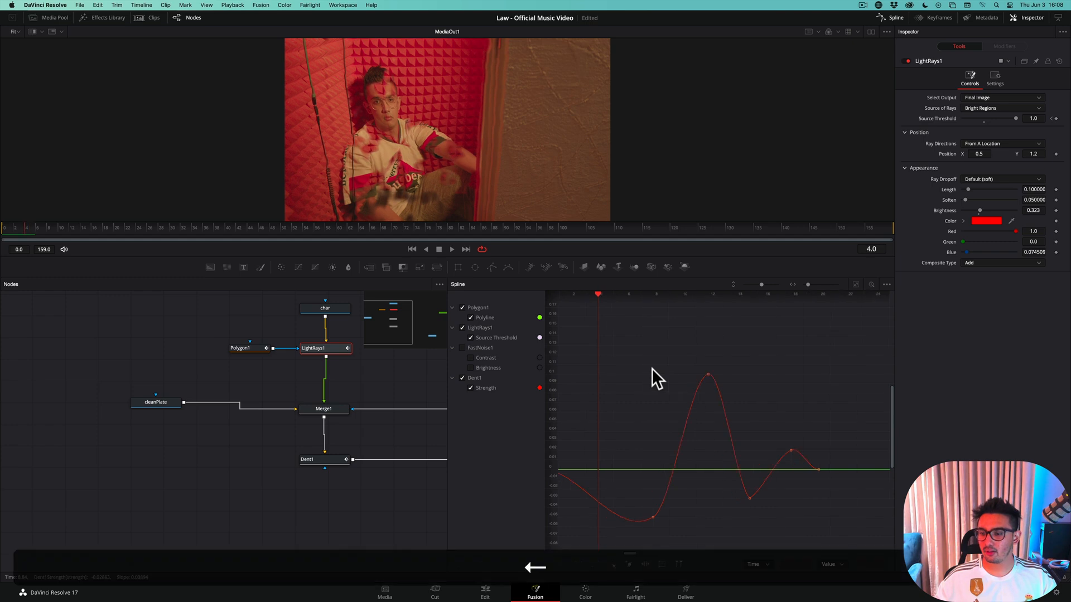
{"action": "key", "text": "Right"}
{"action": "key", "text": "Left"}
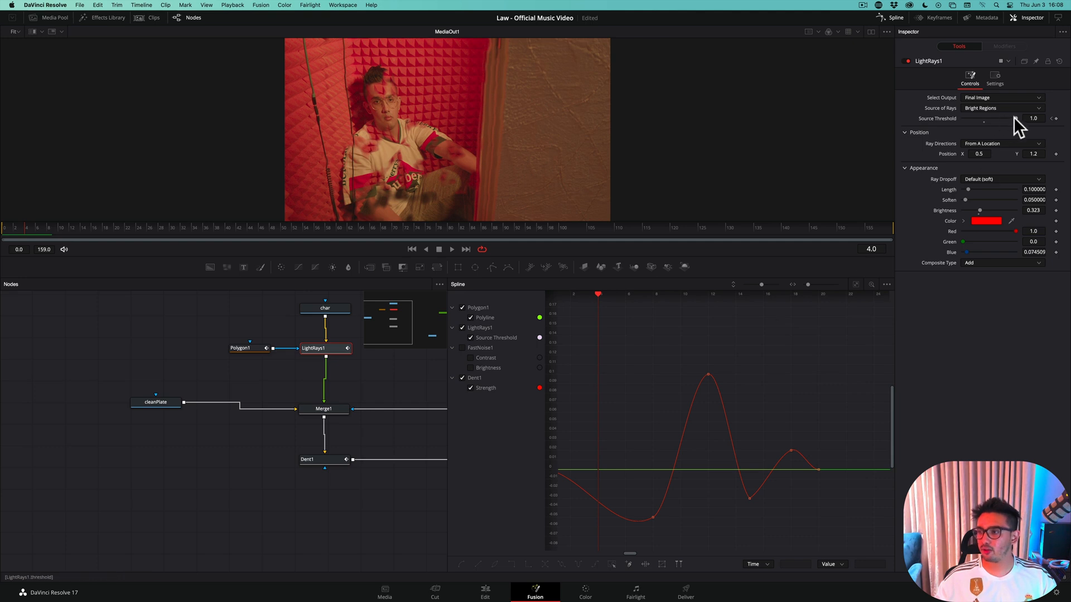
{"action": "left_click_drag", "start_coordinate": [1013, 117], "coordinate": [973, 123]}
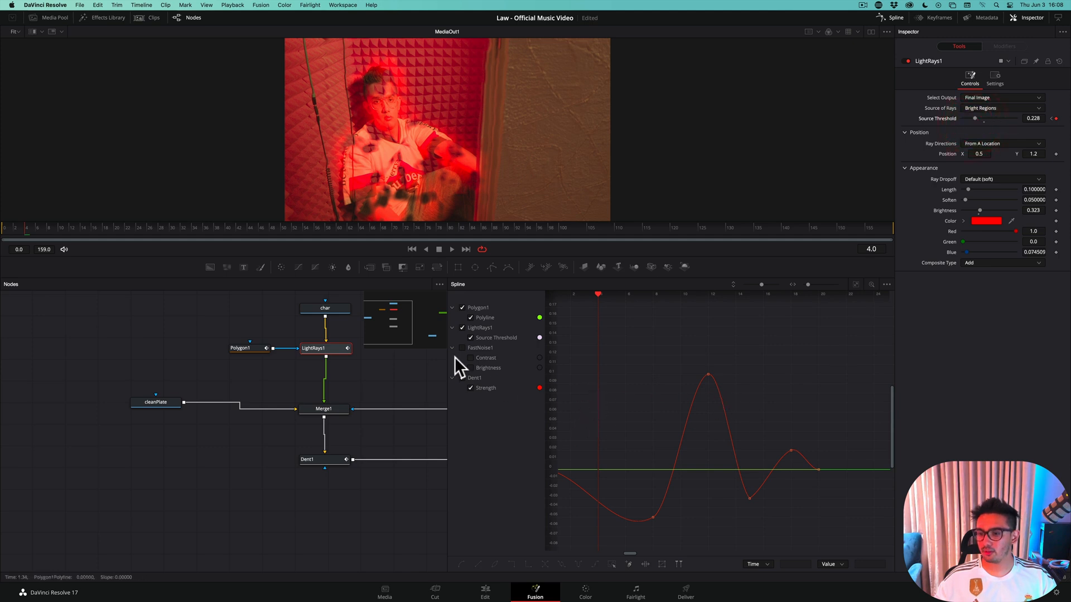
Show only LightRays1's Source Threshold curve in the spline editor, with the Polygon1 and Dent1 curves hidden, and fit it to the graph
{"action": "left_click", "coordinate": [462, 327]}
{"action": "key", "text": "Right"}
{"action": "key", "text": "Right"}
{"action": "key", "text": "Right"}
{"action": "key", "text": "Right"}
{"action": "key", "text": "Right"}
{"action": "key", "text": "Right"}
{"action": "key", "text": "Right"}
{"action": "key", "text": "Right"}
{"action": "key", "text": "Right"}
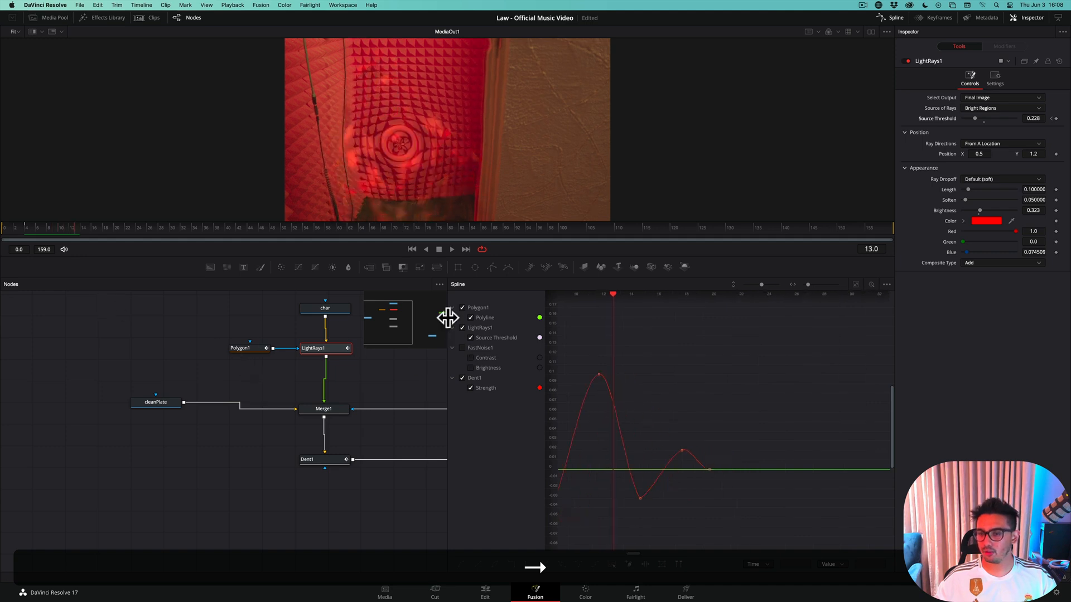
{"action": "left_click", "coordinate": [462, 378]}
{"action": "left_click", "coordinate": [462, 307]}
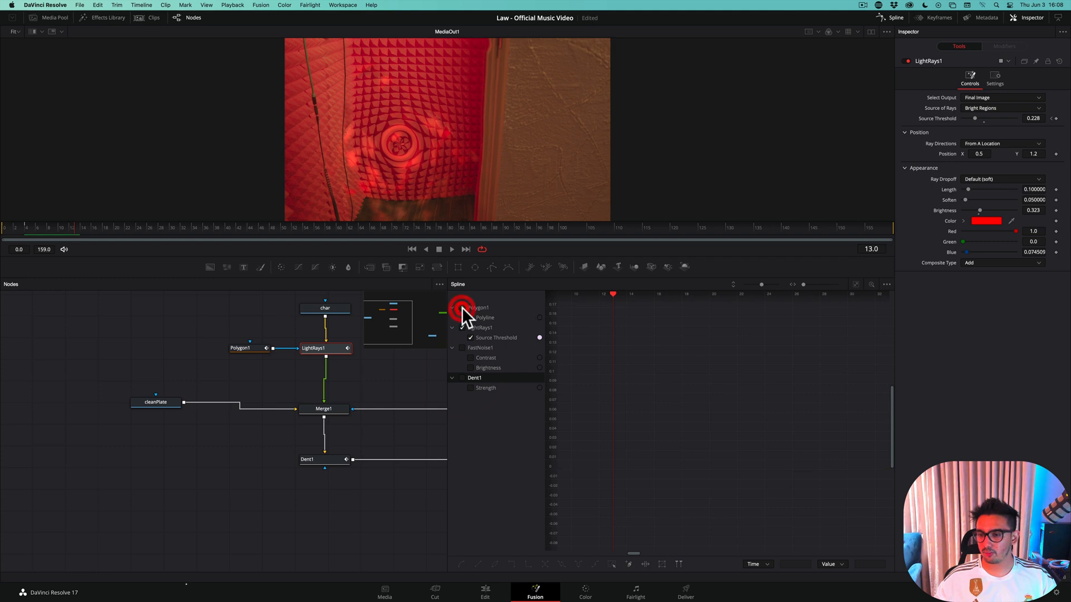
{"action": "left_click", "coordinate": [858, 283]}
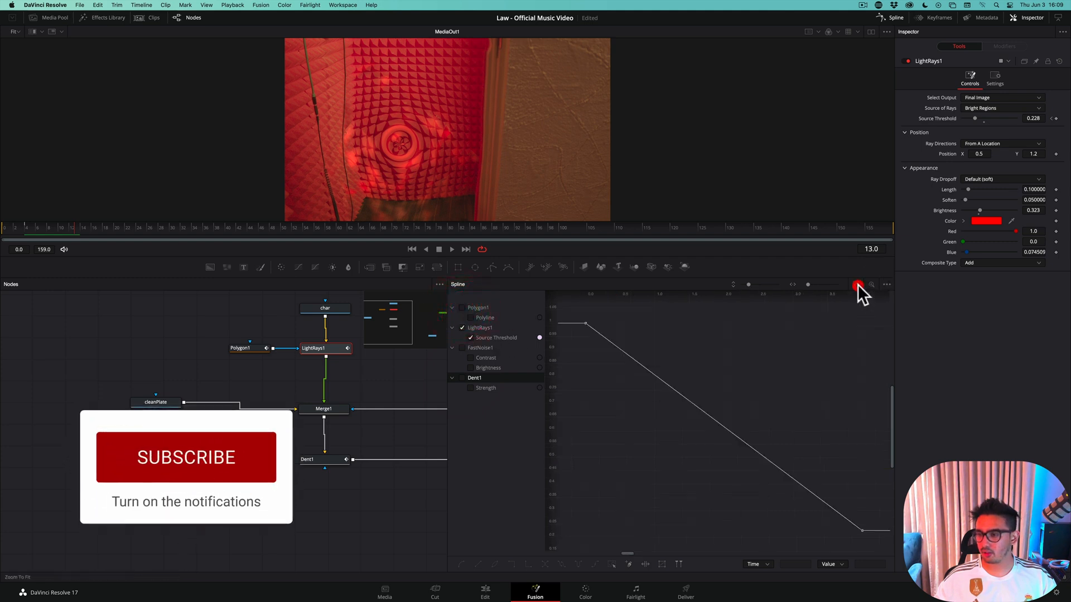
Smooth both keyframes of the Source Threshold curve and close the spline editor
{"action": "left_click", "coordinate": [611, 347]}
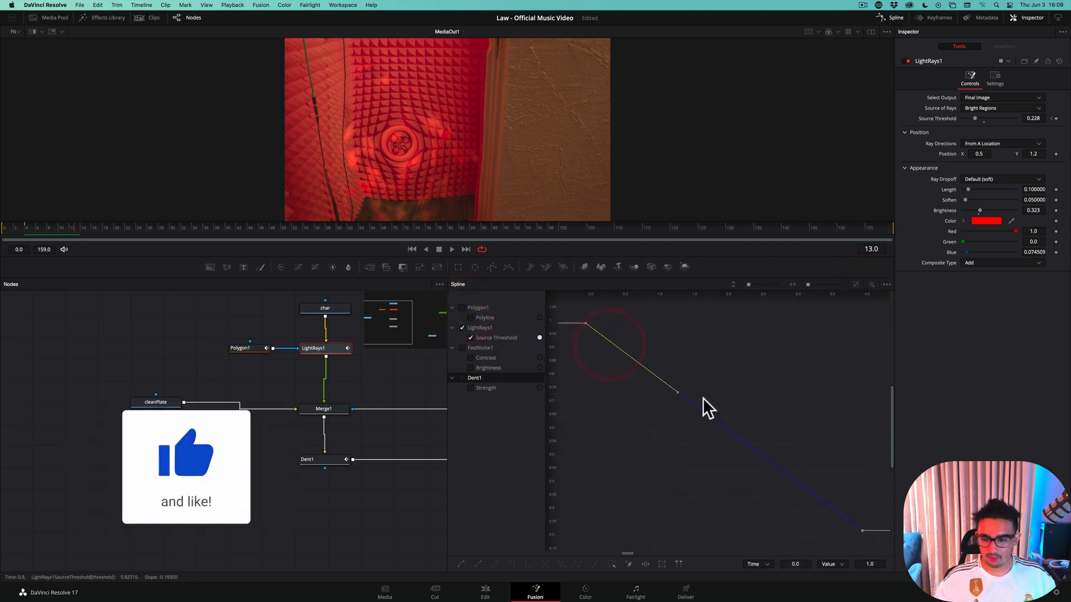
{"action": "key", "text": "s"}
{"action": "left_click", "coordinate": [857, 545]}
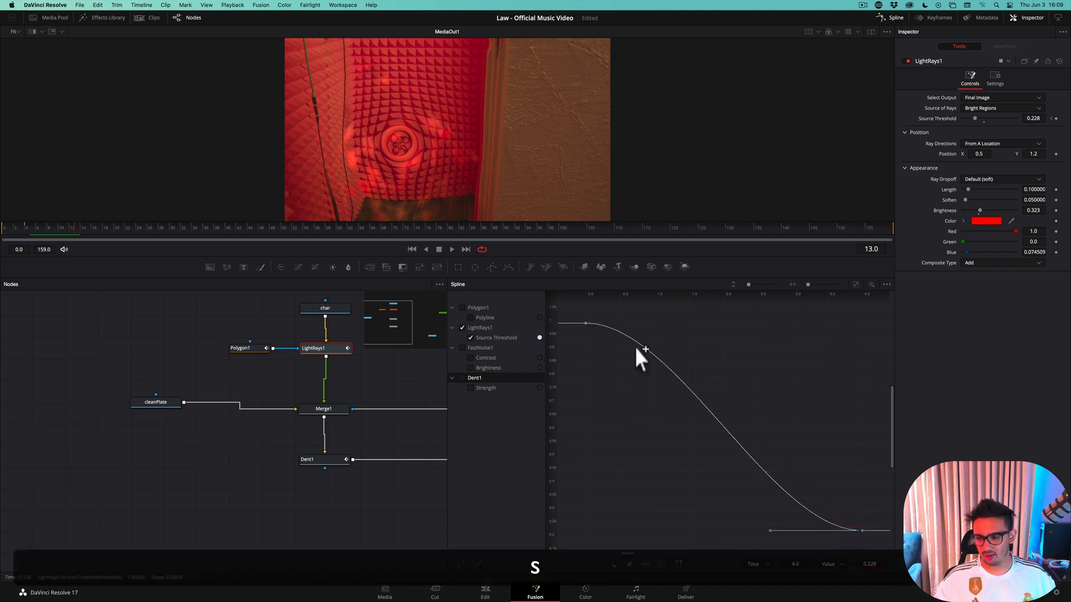
{"action": "left_click", "coordinate": [887, 18]}
Save the project and step through the effect from frame 0 to frame 19 to check the animated light rays
{"action": "left_click", "coordinate": [5, 228]}
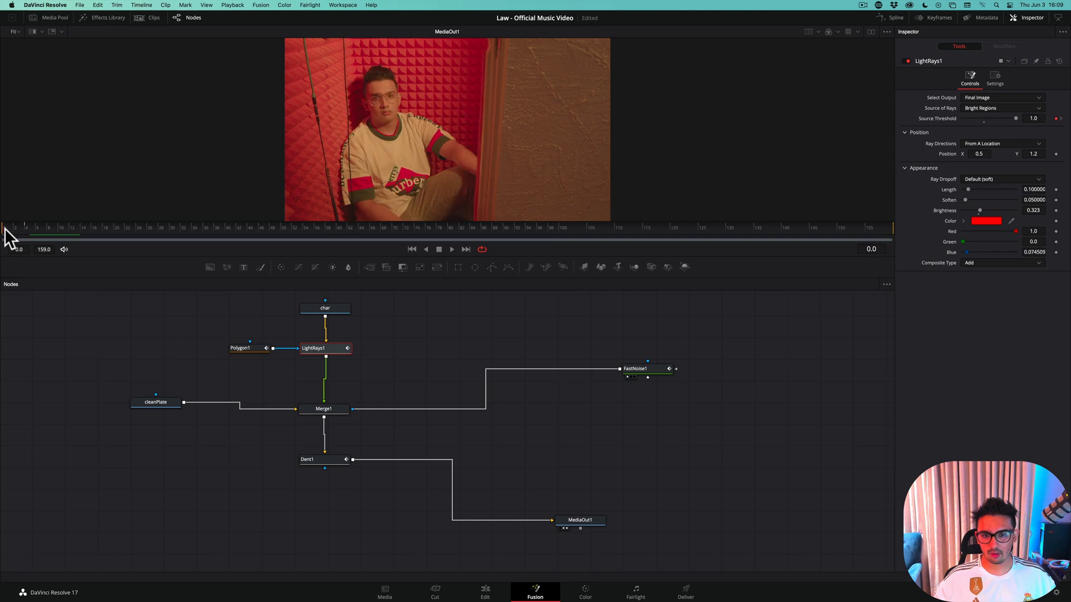
{"action": "key", "text": "super+s"}
{"action": "key", "text": "Right"}
{"action": "key", "text": "Right"}
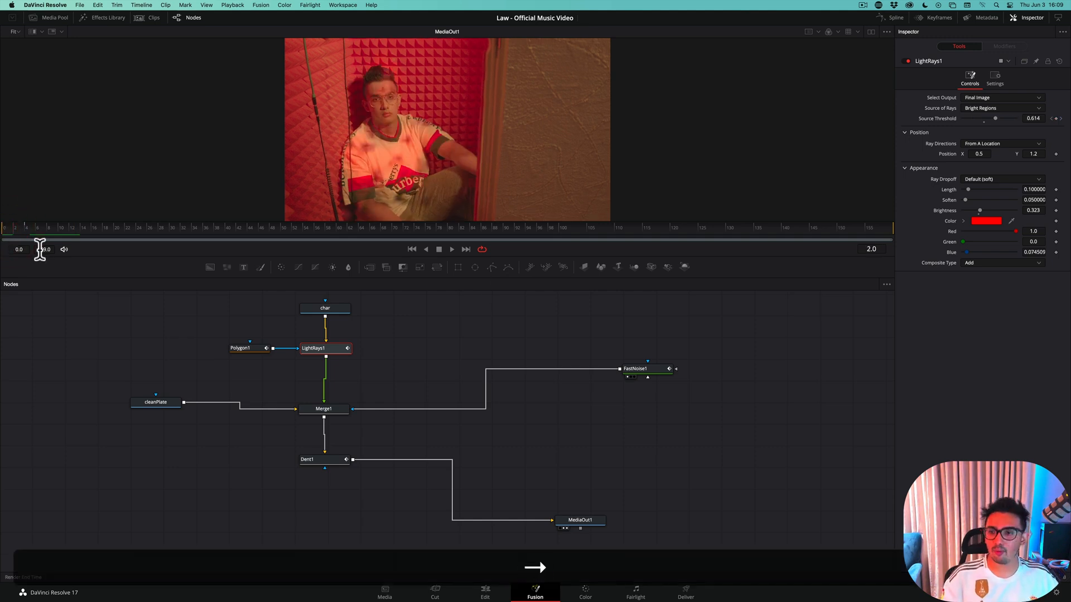
{"action": "key", "text": "Right"}
{"action": "key", "text": "Right"}
{"action": "key", "text": "Right"}
{"action": "key", "text": "Right"}
{"action": "key", "text": "Right"}
{"action": "key", "text": "Right"}
{"action": "key", "text": "Right"}
{"action": "key", "text": "Right"}
{"action": "key", "text": "Right"}
{"action": "key", "text": "Right"}
{"action": "key", "text": "Right"}
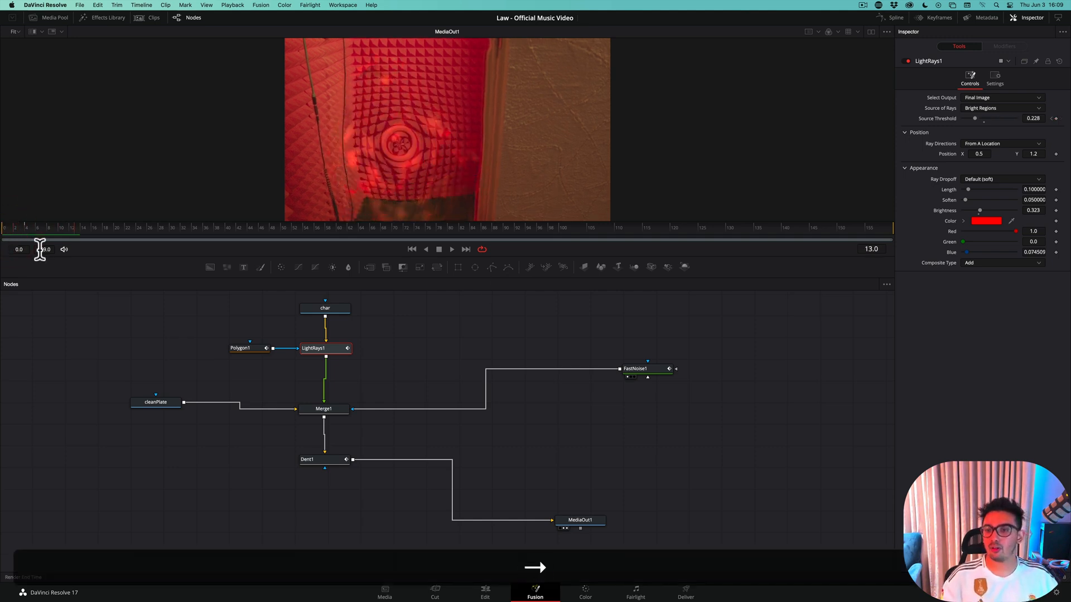
{"action": "key", "text": "Right"}
{"action": "key", "text": "Right"}
{"action": "key", "text": "Right"}
{"action": "key", "text": "Right"}
{"action": "key", "text": "Right"}
{"action": "key", "text": "Right"}
{"action": "key", "text": "super+s"}
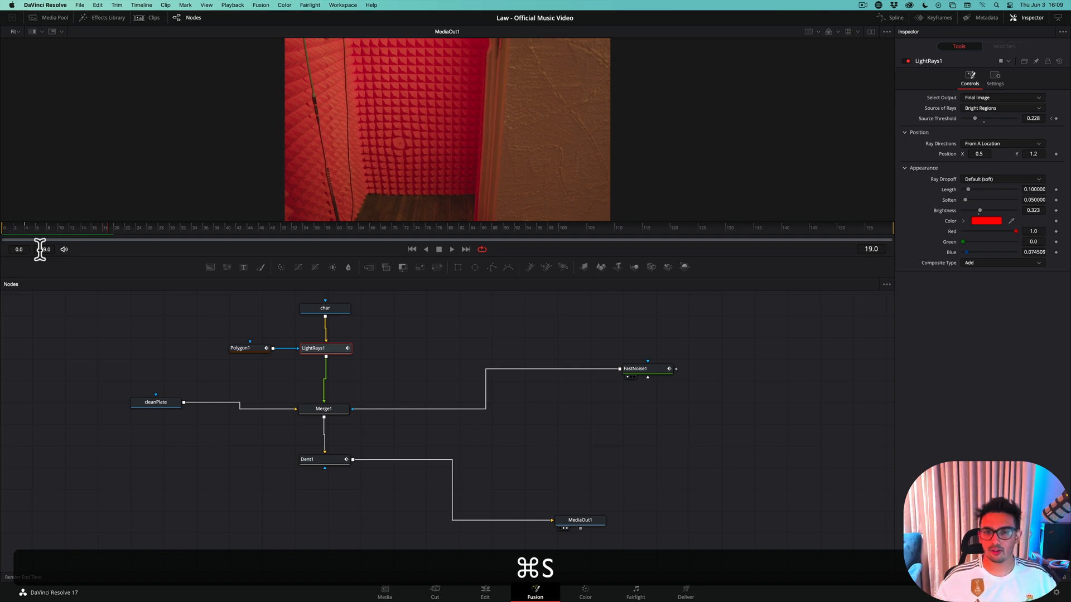
Switch to the Edit page and play the cut into the Teleport Out VOX Room clip to review the teleport effect
{"action": "left_click", "coordinate": [483, 592]}
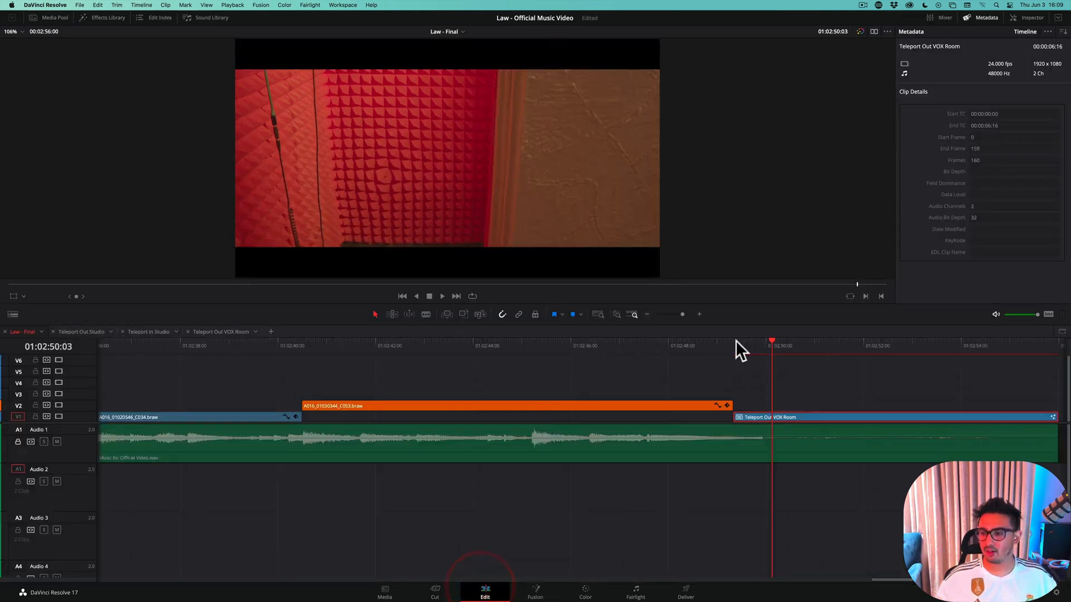
{"action": "left_click", "coordinate": [644, 346]}
{"action": "key", "text": "space"}
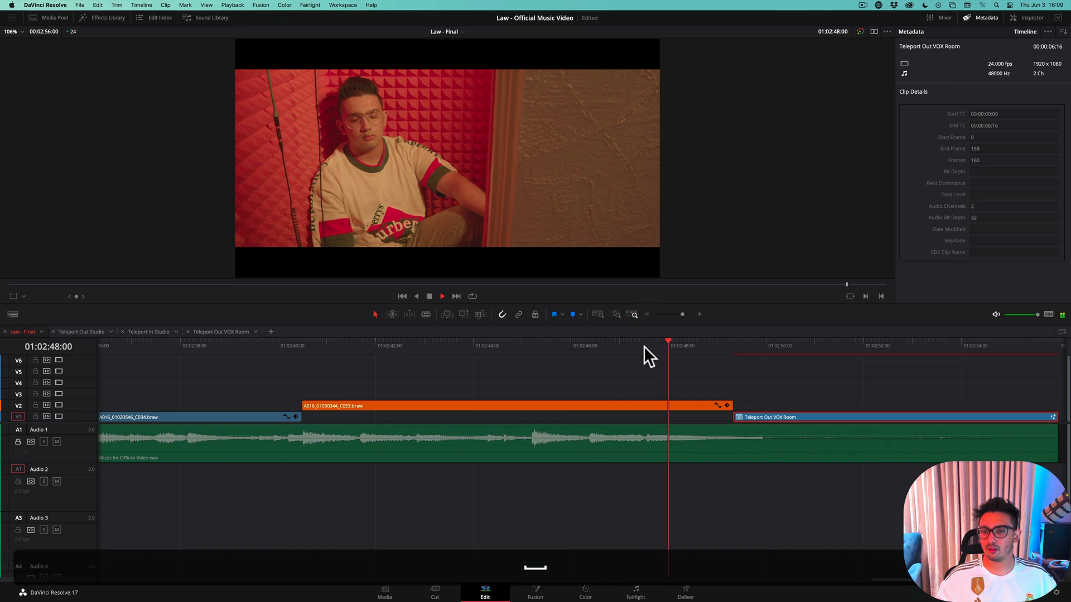
{"action": "left_click", "coordinate": [645, 340]}
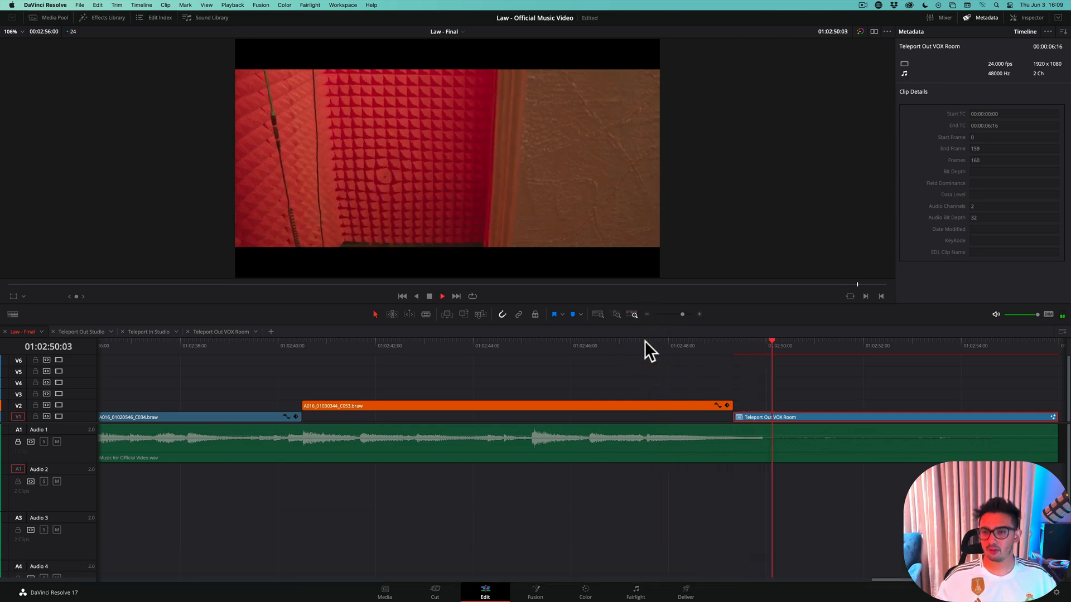
{"action": "left_click", "coordinate": [667, 350]}
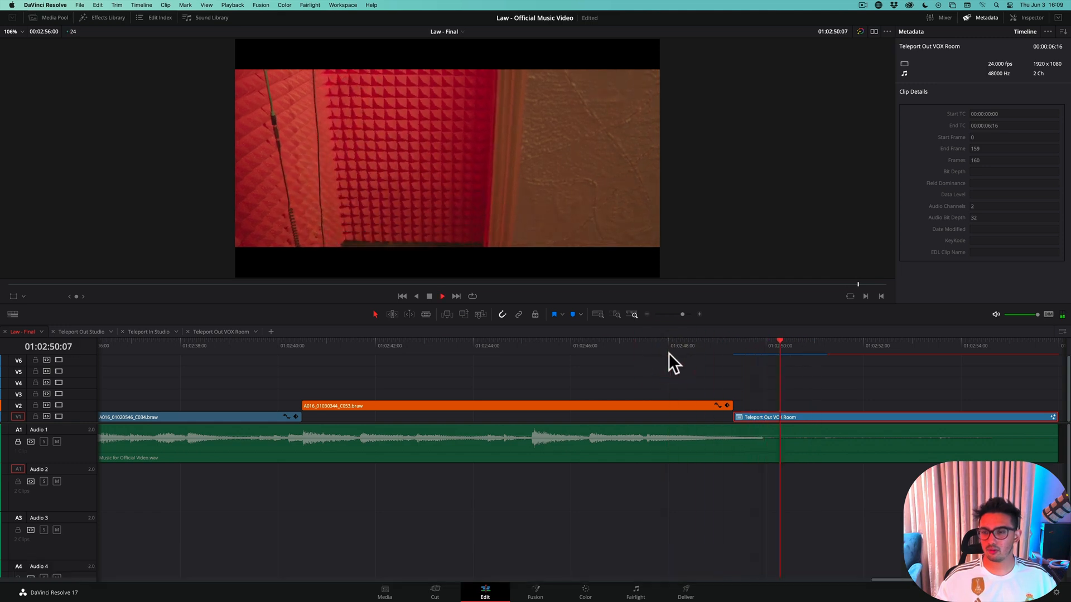
{"action": "left_click", "coordinate": [704, 343]}
{"action": "key", "text": "space"}
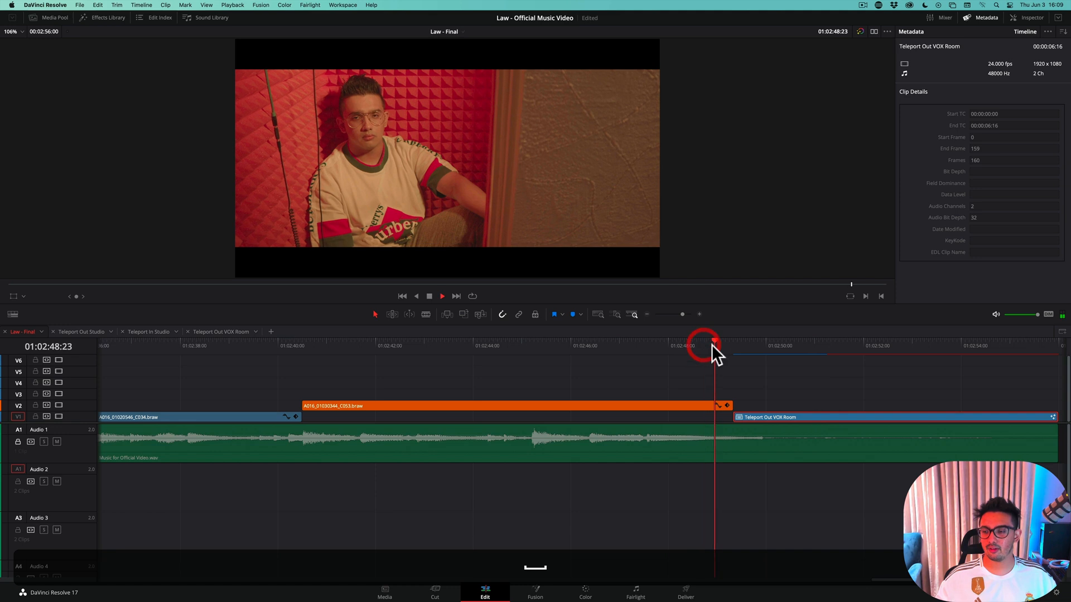
{"action": "key", "text": "space"}
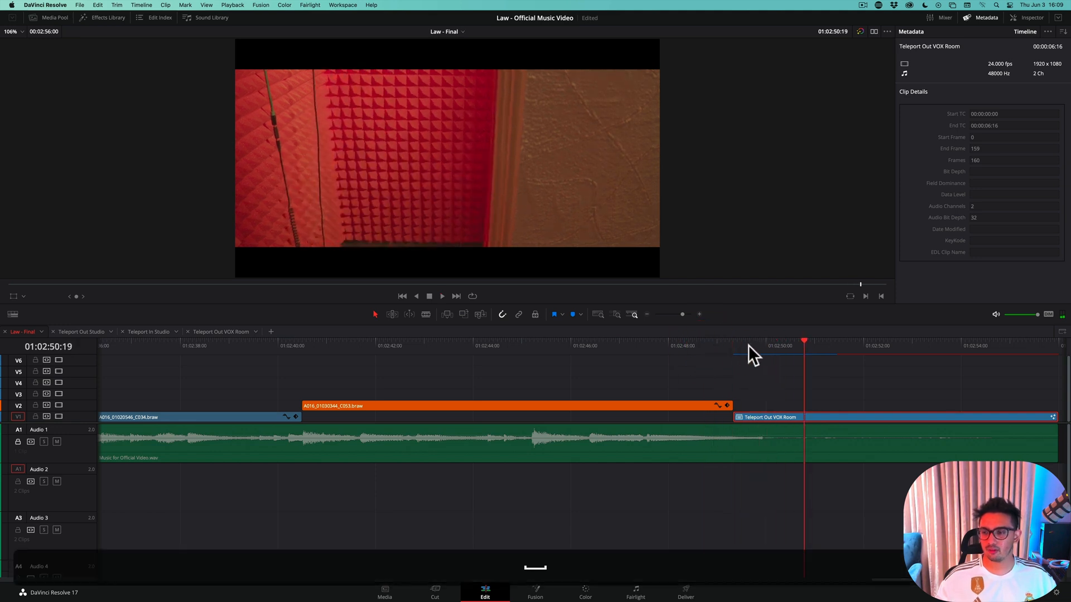
Place the playhead at 01:02:49:08, the start of the Teleport Out VOX Room clip, and save the project
{"action": "left_click", "coordinate": [720, 344]}
{"action": "left_click", "coordinate": [737, 347]}
{"action": "key", "text": "super+s"}
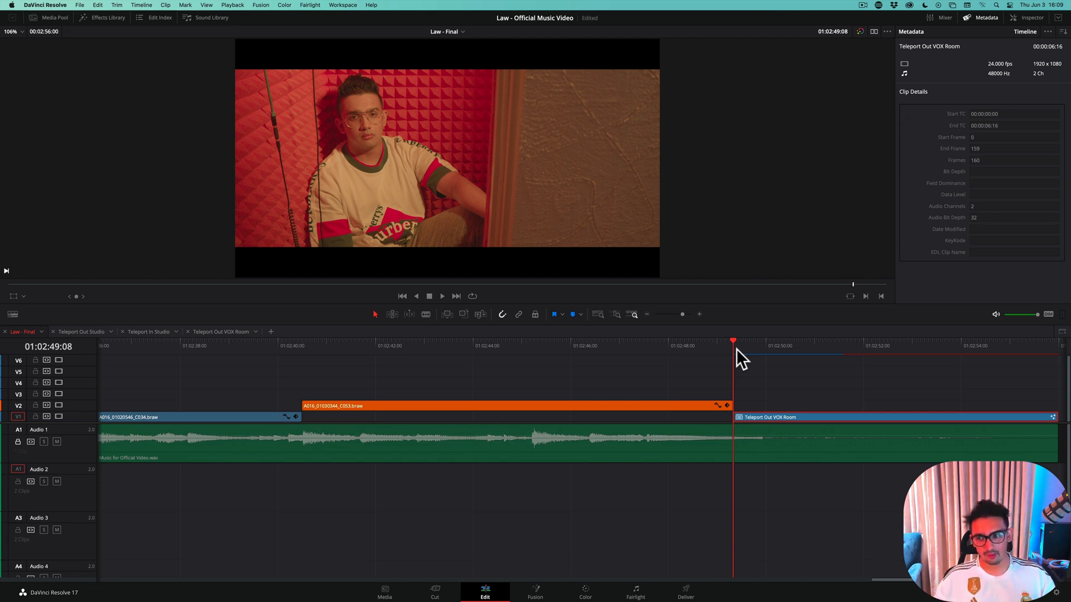
Show the media pool, open the VFX bin's Assets folder and preview the Shockwave_14.mov clip
{"action": "left_click", "coordinate": [58, 20]}
{"action": "left_click", "coordinate": [227, 179]}
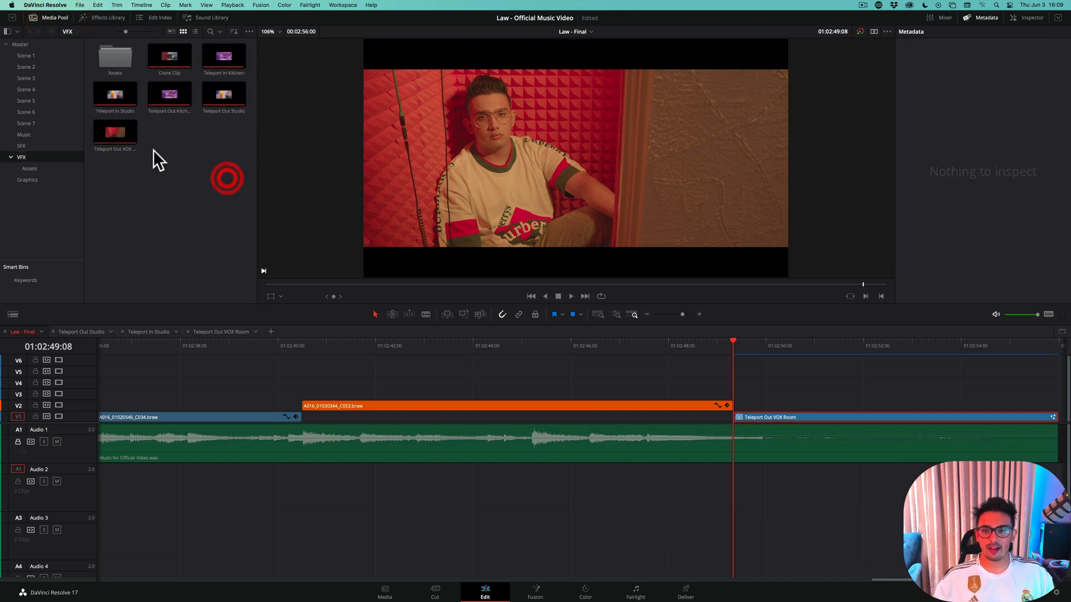
{"action": "double_click", "coordinate": [112, 59]}
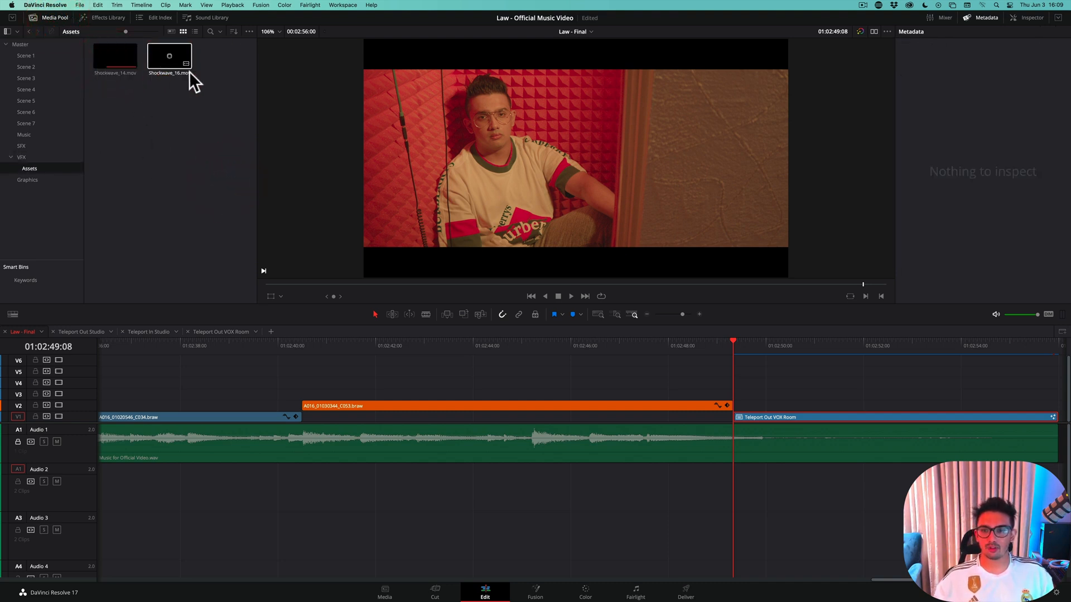
{"action": "left_click", "coordinate": [116, 63]}
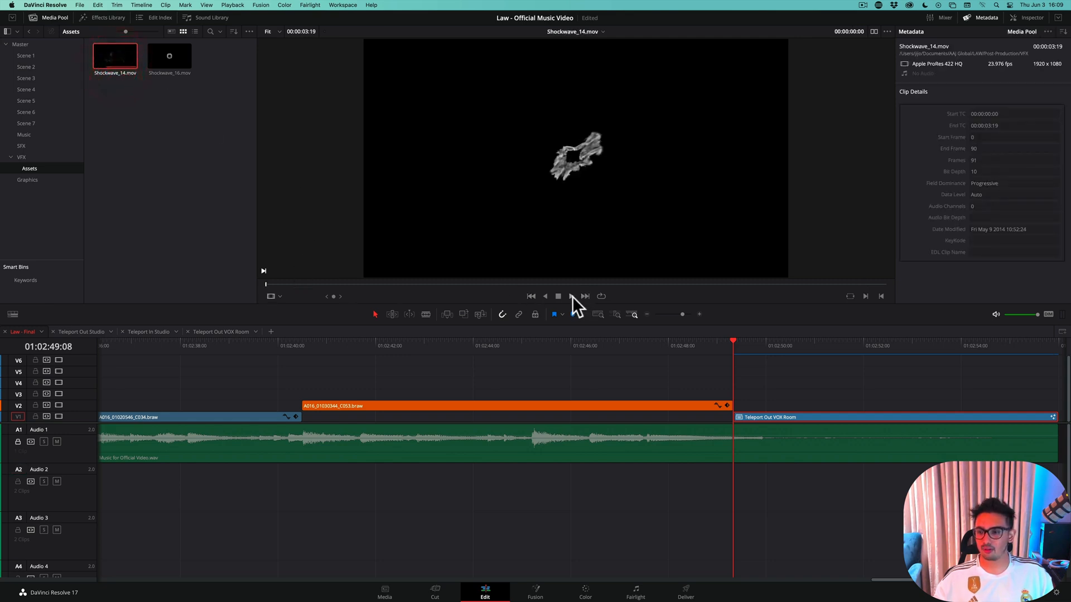
{"action": "left_click", "coordinate": [571, 296]}
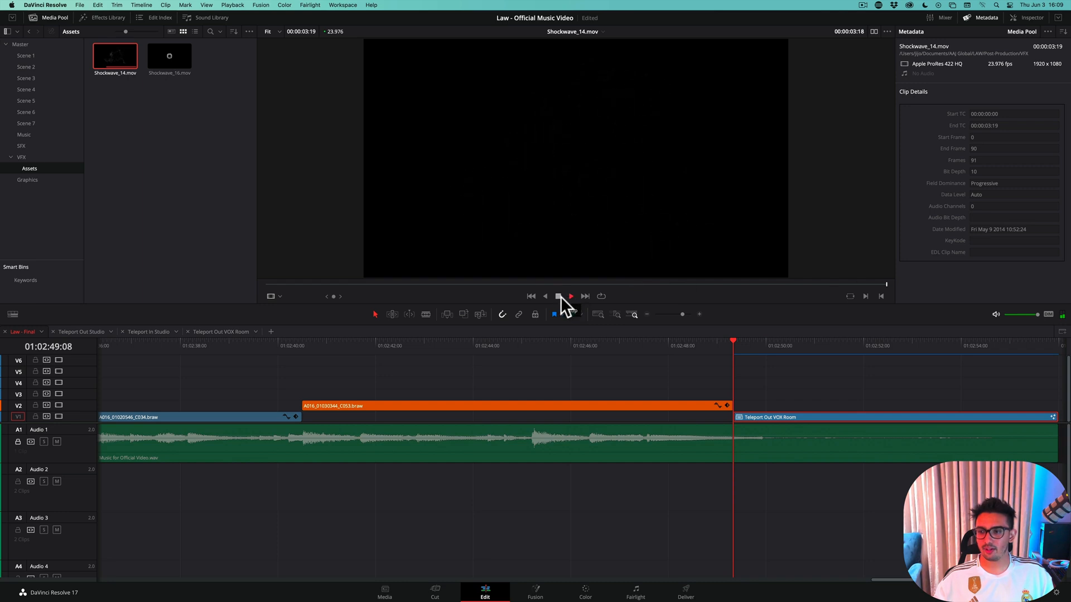
{"action": "left_click", "coordinate": [559, 296]}
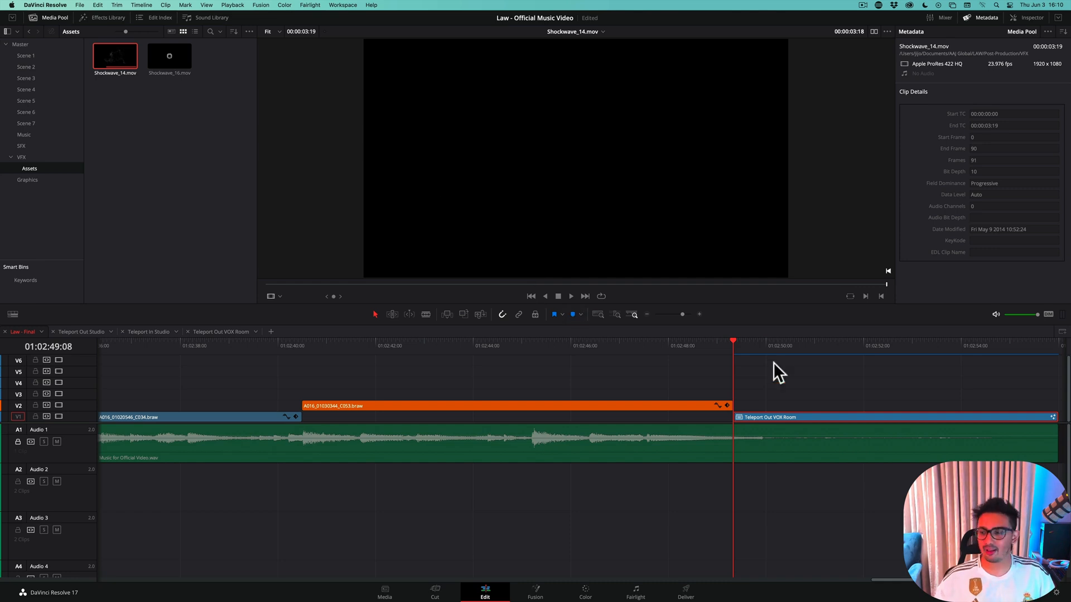
Copy the shockwave clip from the earlier teleport on V4 to V3, aligned with the start of the Teleport Out VOX Room clip
{"action": "key", "text": "alt+shift+z"}
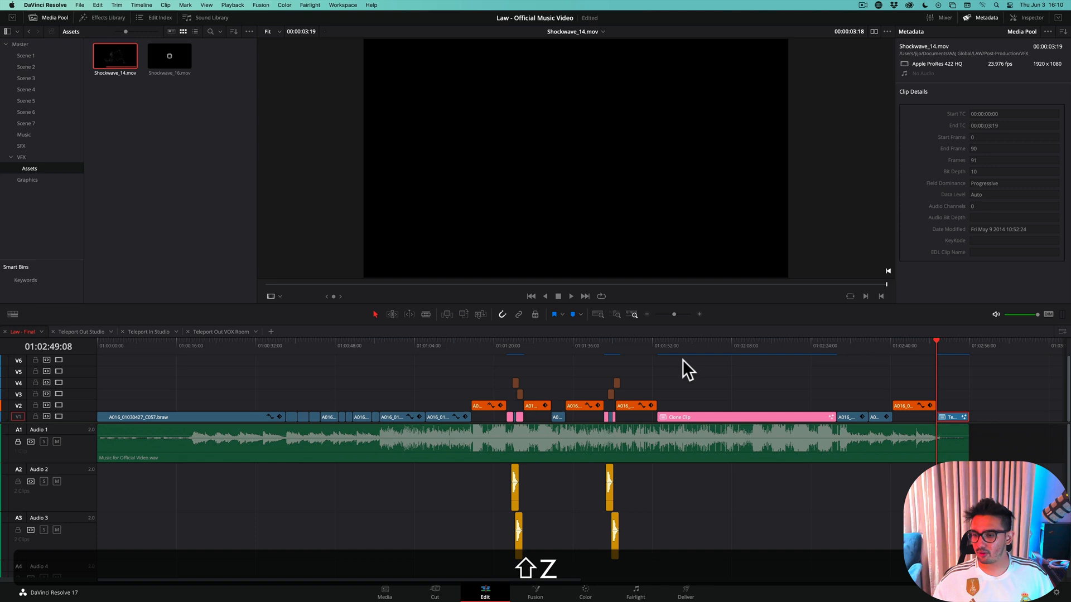
{"action": "left_click", "coordinate": [617, 380]}
{"action": "scroll", "coordinate": [615, 382], "scroll_direction": "up", "scroll_amount": 2}
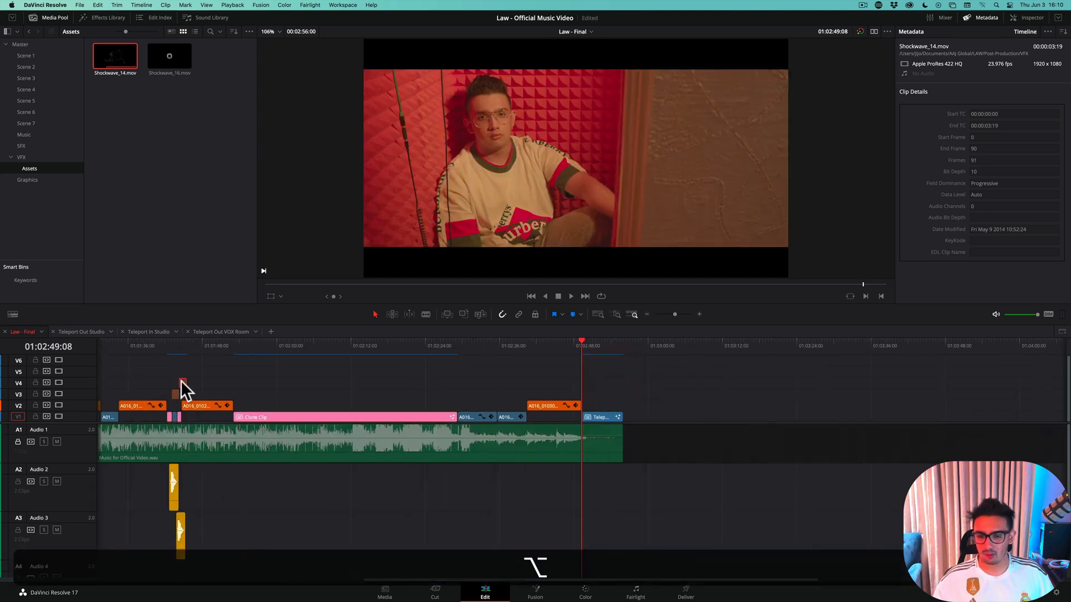
{"action": "left_click_drag", "start_coordinate": [182, 381], "coordinate": [584, 386]}
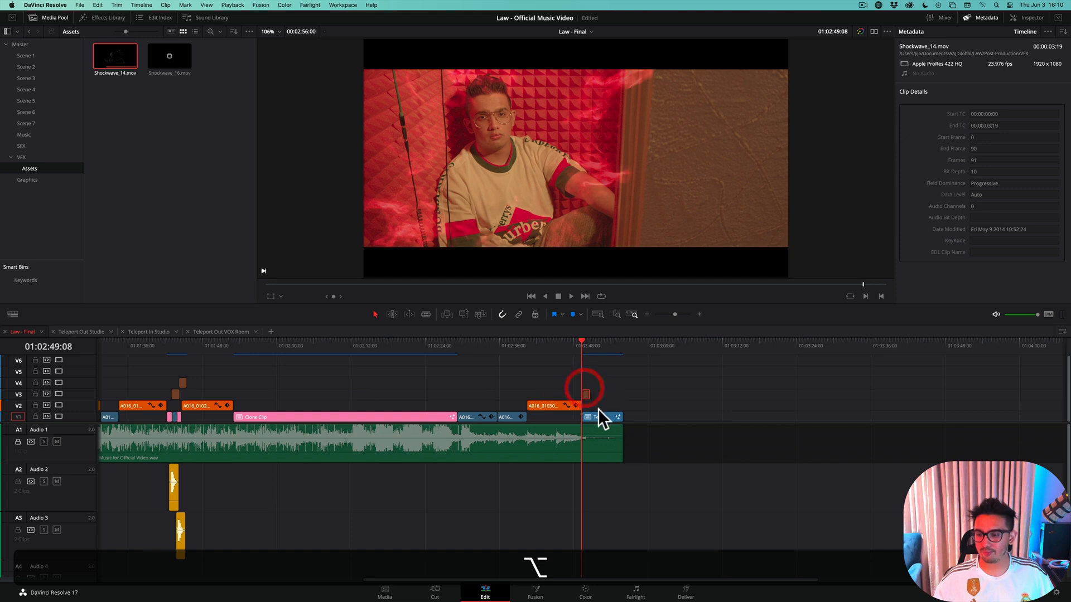
{"action": "scroll", "coordinate": [584, 403], "scroll_direction": "up", "scroll_amount": 1}
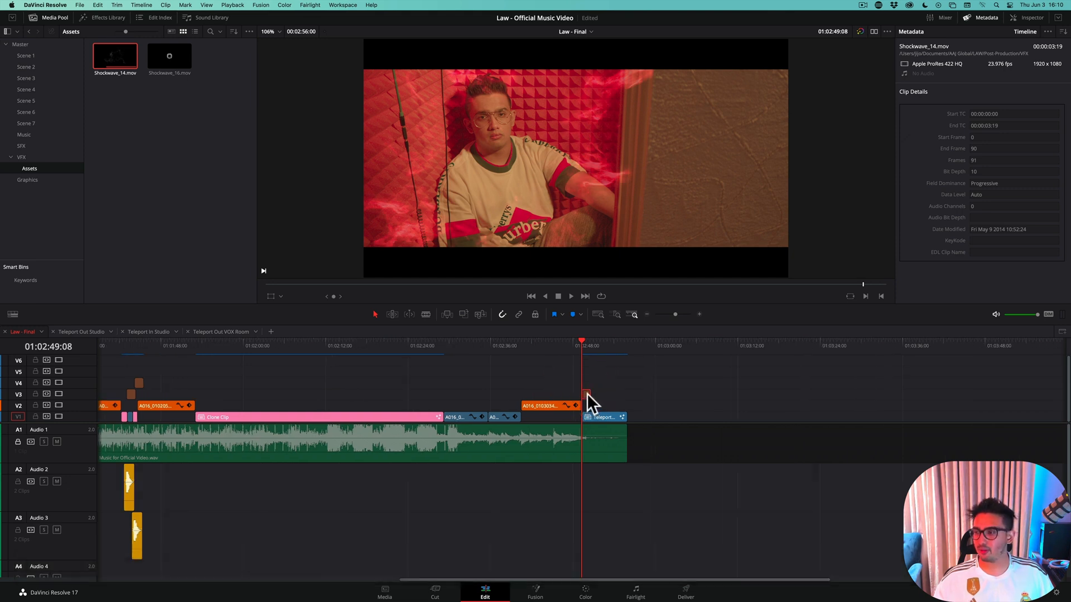
{"action": "scroll", "coordinate": [573, 390], "scroll_direction": "up", "scroll_amount": 5}
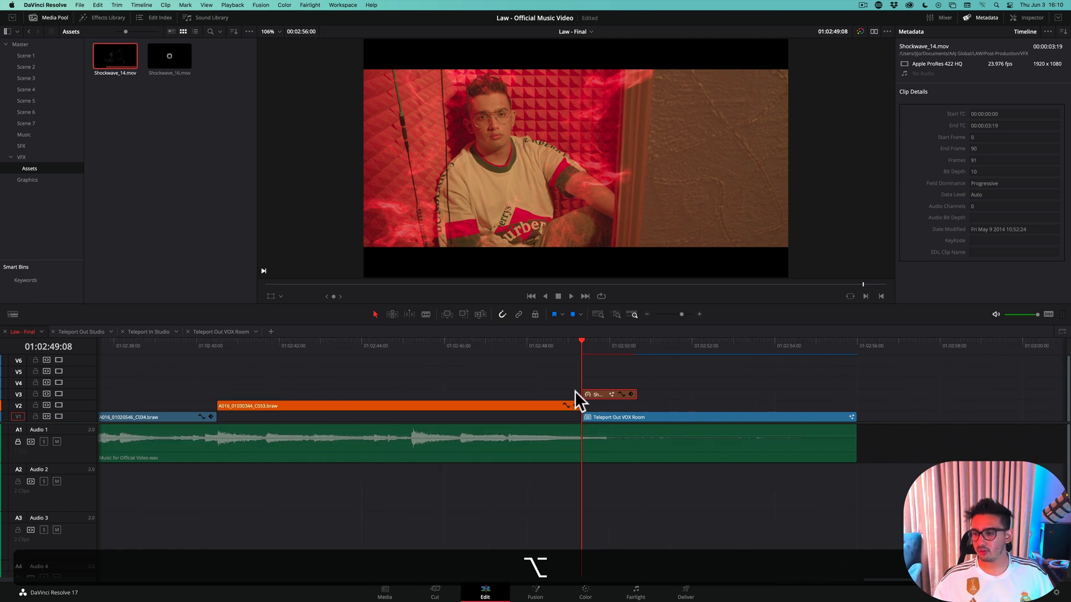
{"action": "scroll", "coordinate": [573, 393], "scroll_direction": "up", "scroll_amount": 2}
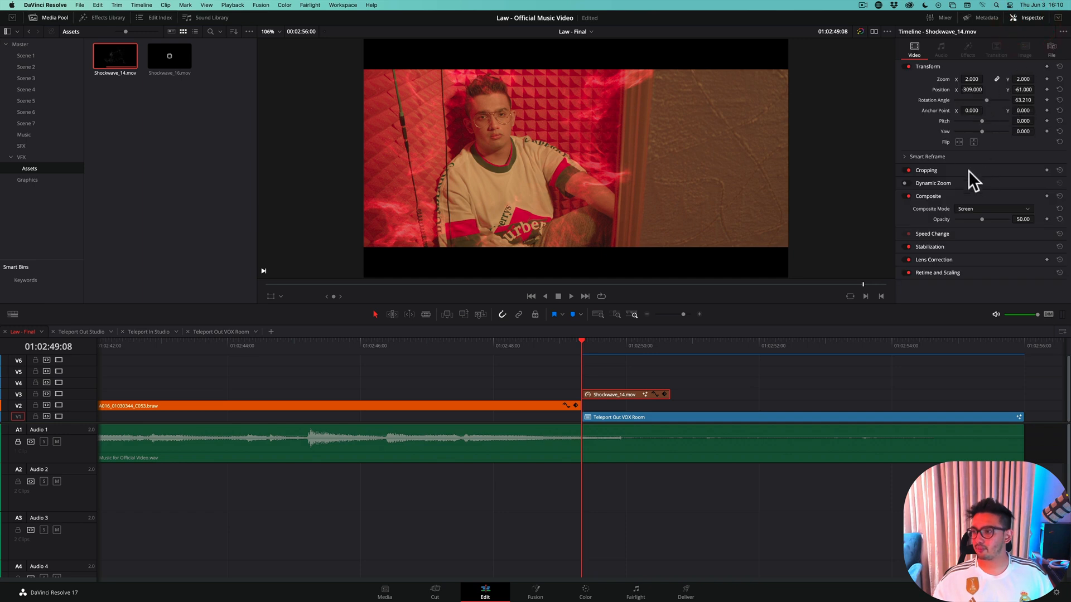
Set the copied shockwave clip's composite mode to Normal, reset its opacity and transform settings, and scrub through its opening frames
{"action": "left_click", "coordinate": [967, 209]}
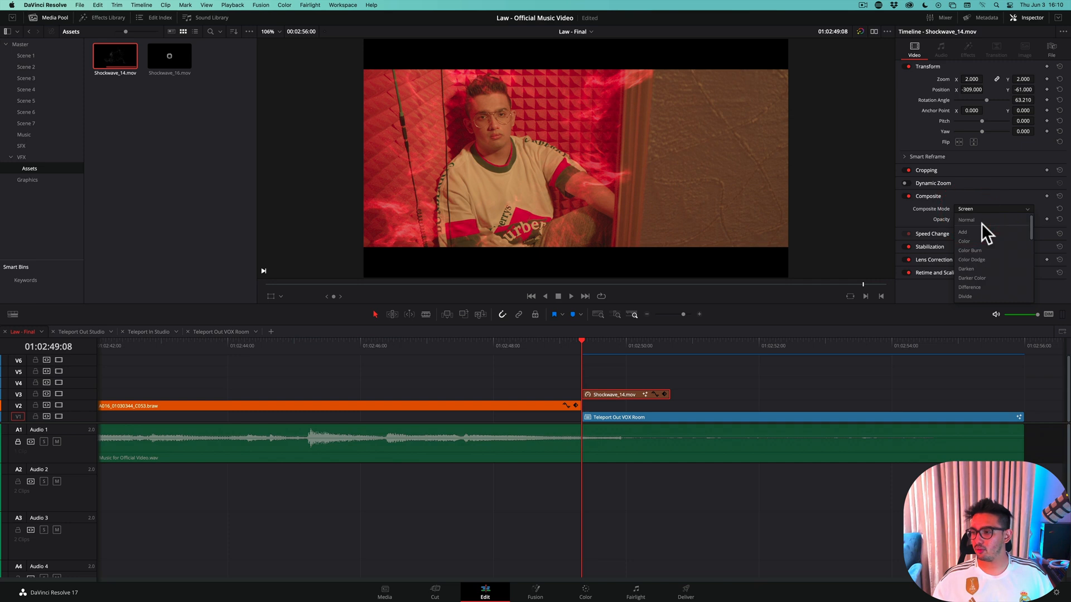
{"action": "left_click", "coordinate": [980, 221]}
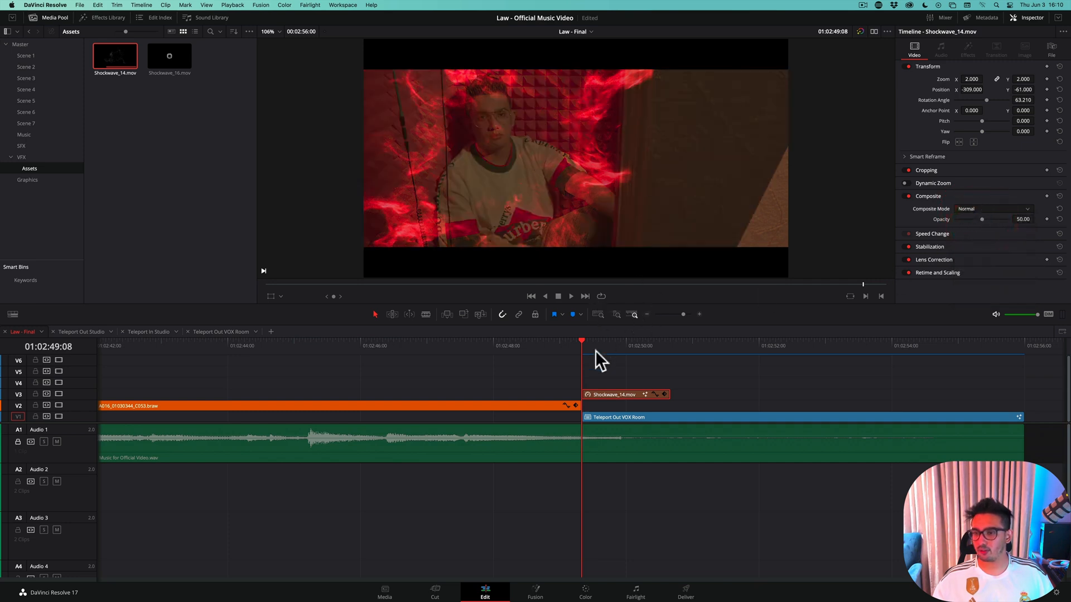
{"action": "left_click_drag", "start_coordinate": [580, 337], "coordinate": [604, 346]}
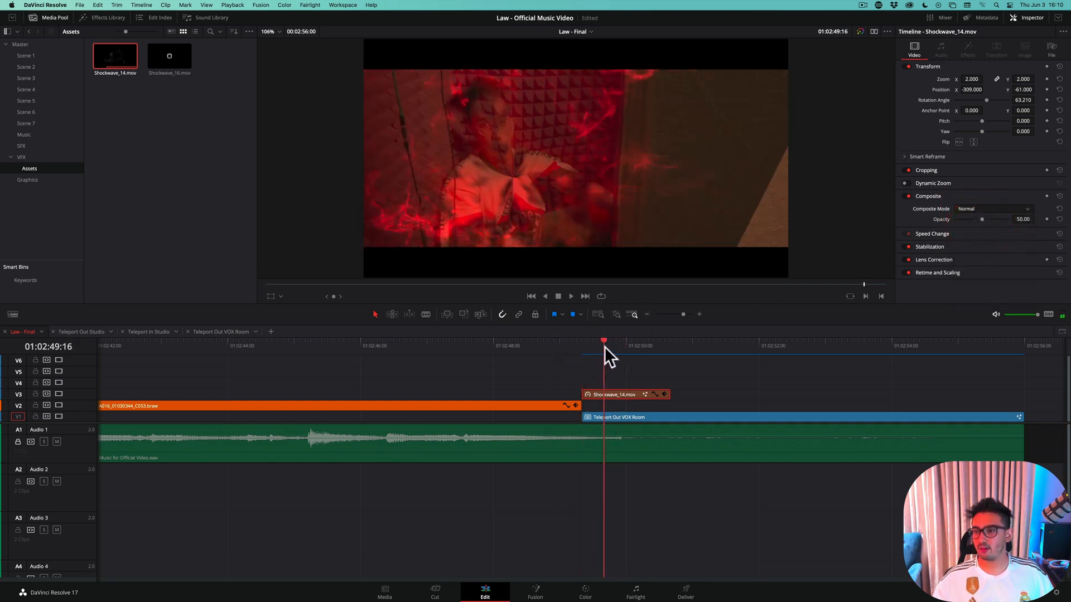
{"action": "left_click", "coordinate": [1059, 219]}
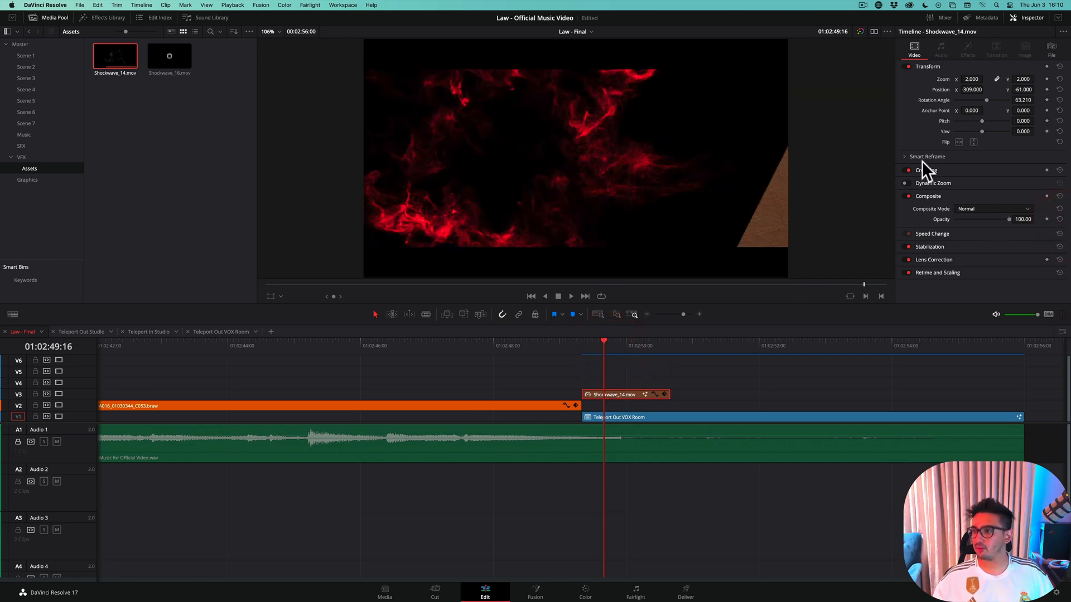
{"action": "left_click", "coordinate": [1060, 67]}
{"action": "mouse_move", "coordinate": [592, 343]}
{"action": "left_mouse_down"}
{"action": "mouse_move", "coordinate": [574, 347]}
{"action": "mouse_move", "coordinate": [623, 349]}
{"action": "mouse_move", "coordinate": [563, 353]}
{"action": "mouse_move", "coordinate": [582, 353]}
{"action": "left_mouse_up"}
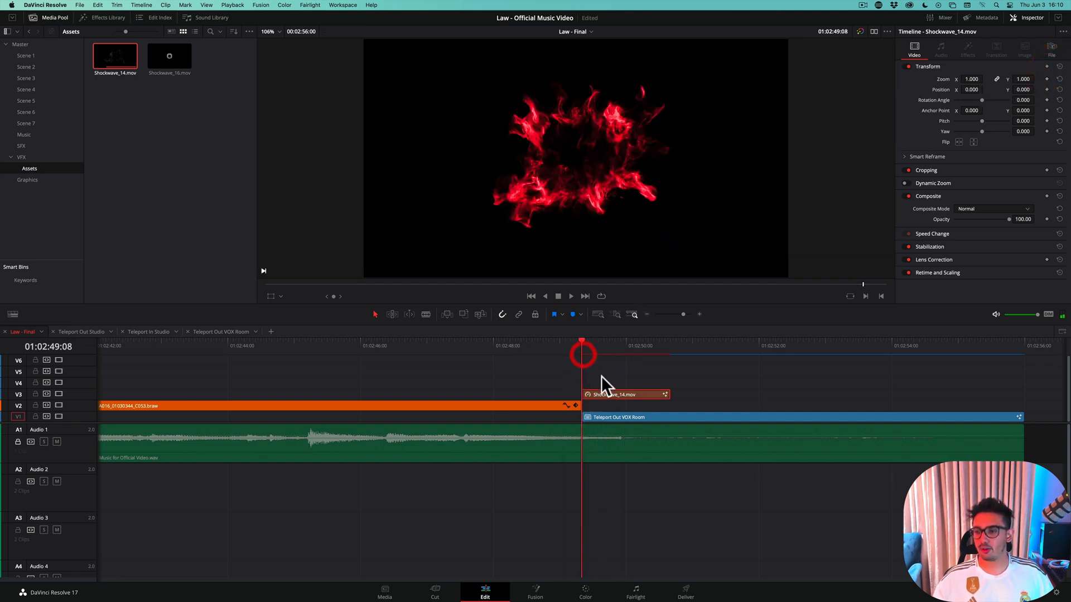
{"action": "left_click", "coordinate": [597, 343]}
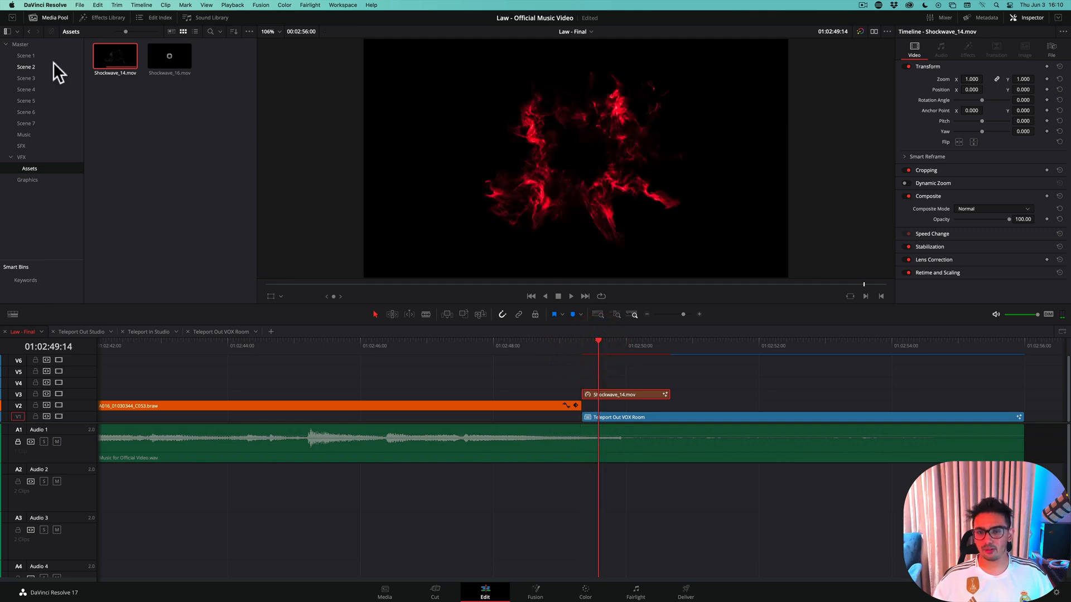
{"action": "left_click", "coordinate": [595, 340]}
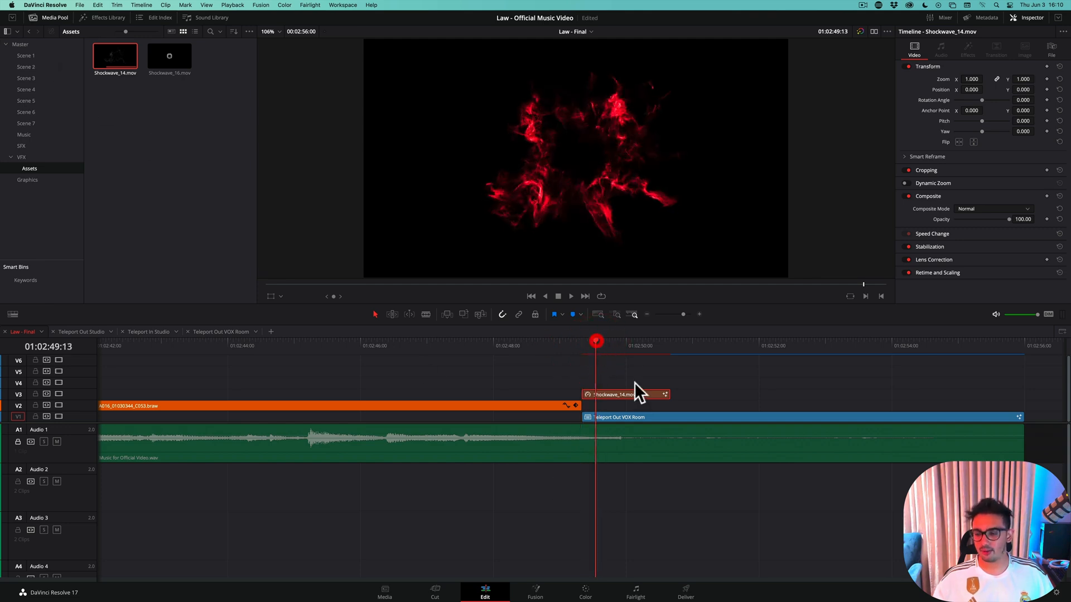
{"action": "mouse_move", "coordinate": [589, 338]}
{"action": "left_mouse_down"}
{"action": "mouse_move", "coordinate": [573, 344]}
{"action": "mouse_move", "coordinate": [600, 346]}
{"action": "mouse_move", "coordinate": [582, 345]}
{"action": "left_mouse_up"}
{"action": "left_click", "coordinate": [601, 344]}
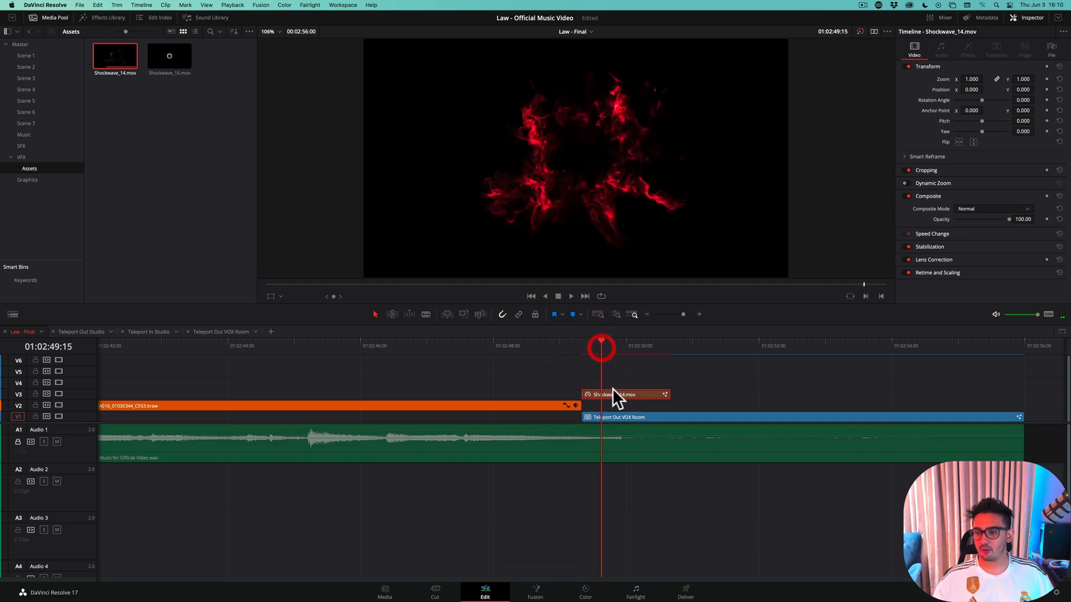
Open the shockwave clip in Fusion, rearrange the input and color corrector nodes, and set the red tint strength to about 0.76
{"action": "left_click", "coordinate": [541, 595]}
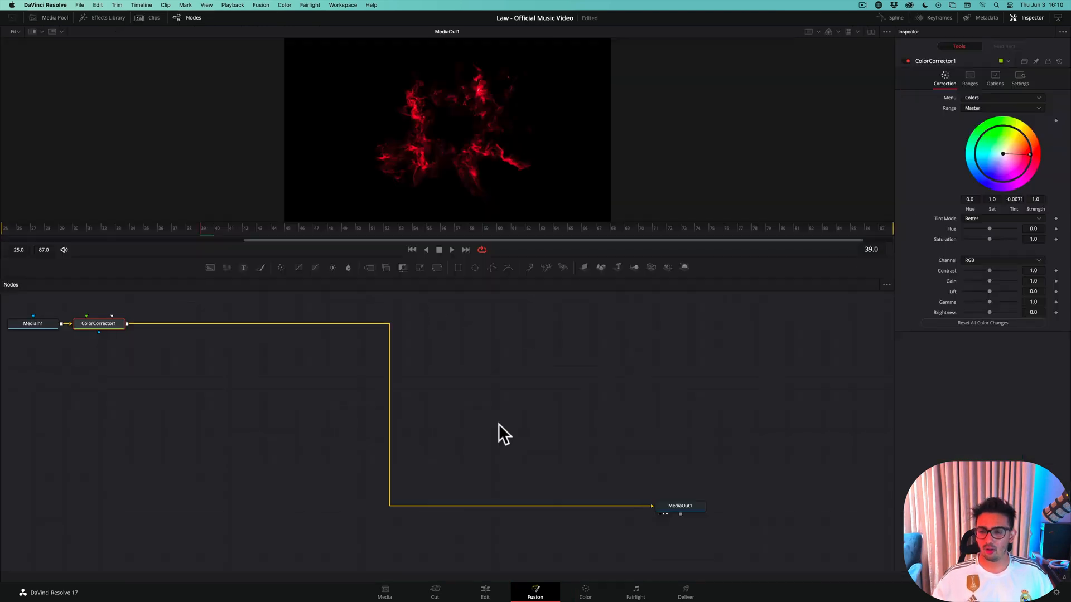
{"action": "left_click_drag", "start_coordinate": [99, 327], "coordinate": [162, 388]}
{"action": "left_click_drag", "start_coordinate": [24, 323], "coordinate": [161, 322]}
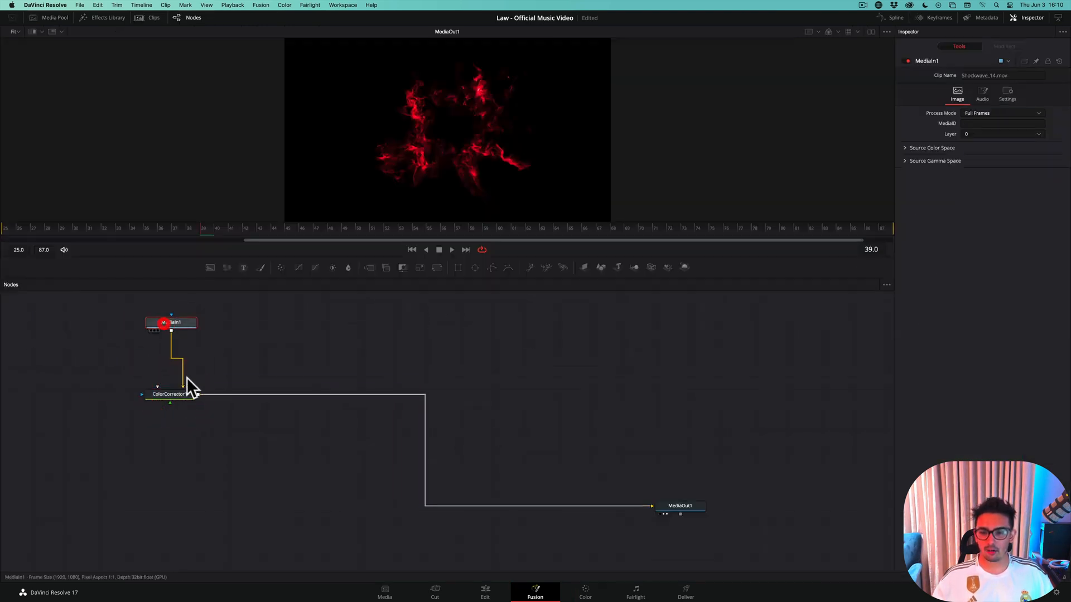
{"action": "left_click_drag", "start_coordinate": [186, 378], "coordinate": [202, 397]}
{"action": "left_click", "coordinate": [201, 397]}
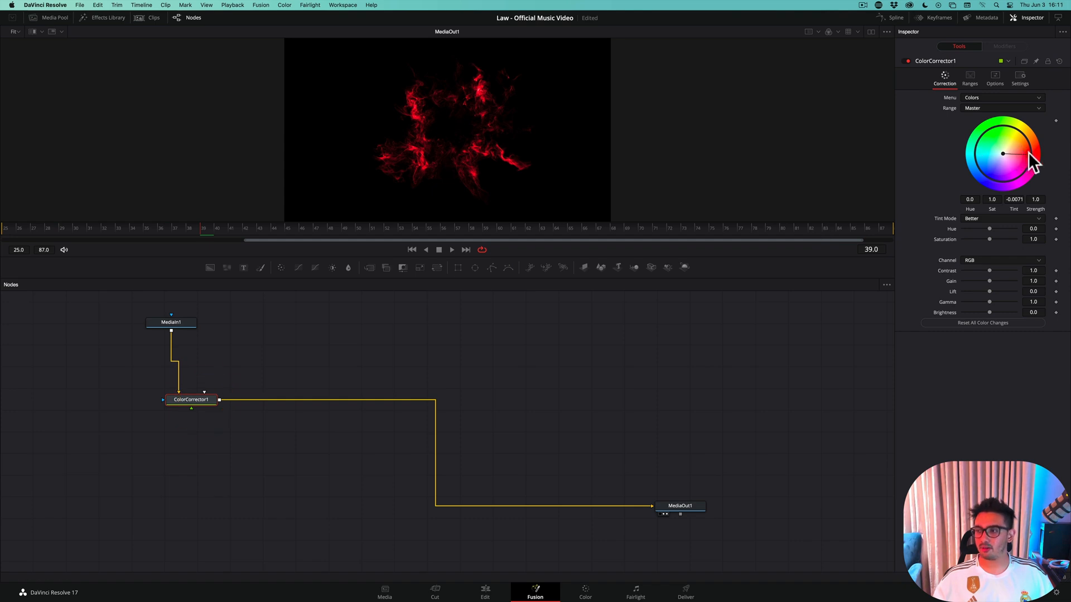
{"action": "mouse_move", "coordinate": [1029, 152]}
{"action": "left_mouse_down"}
{"action": "mouse_move", "coordinate": [1001, 152]}
{"action": "mouse_move", "coordinate": [1027, 152]}
{"action": "left_mouse_up"}
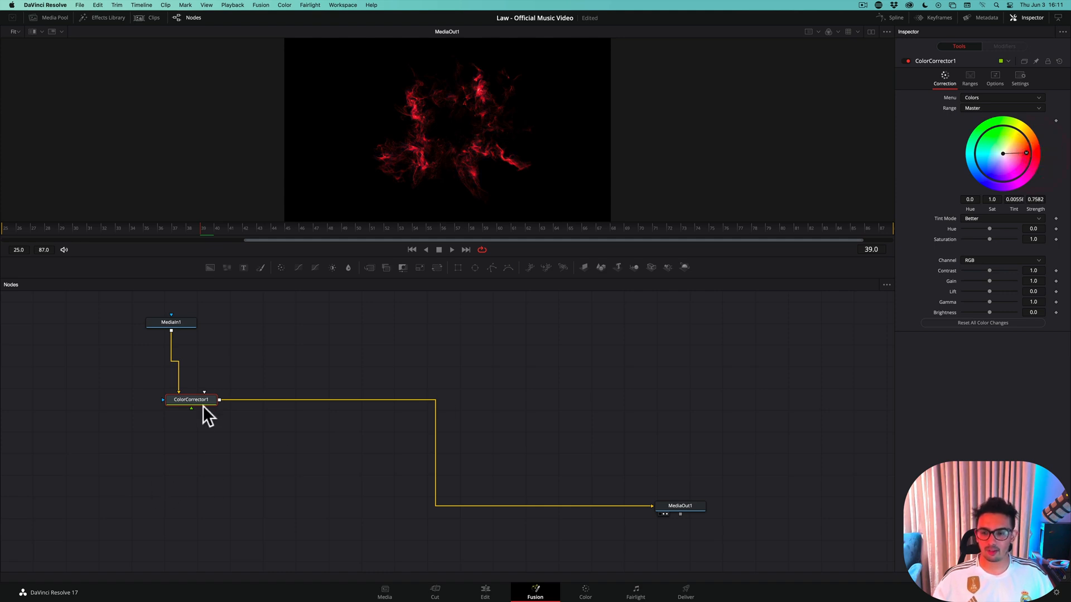
{"action": "left_click_drag", "start_coordinate": [203, 406], "coordinate": [246, 393]}
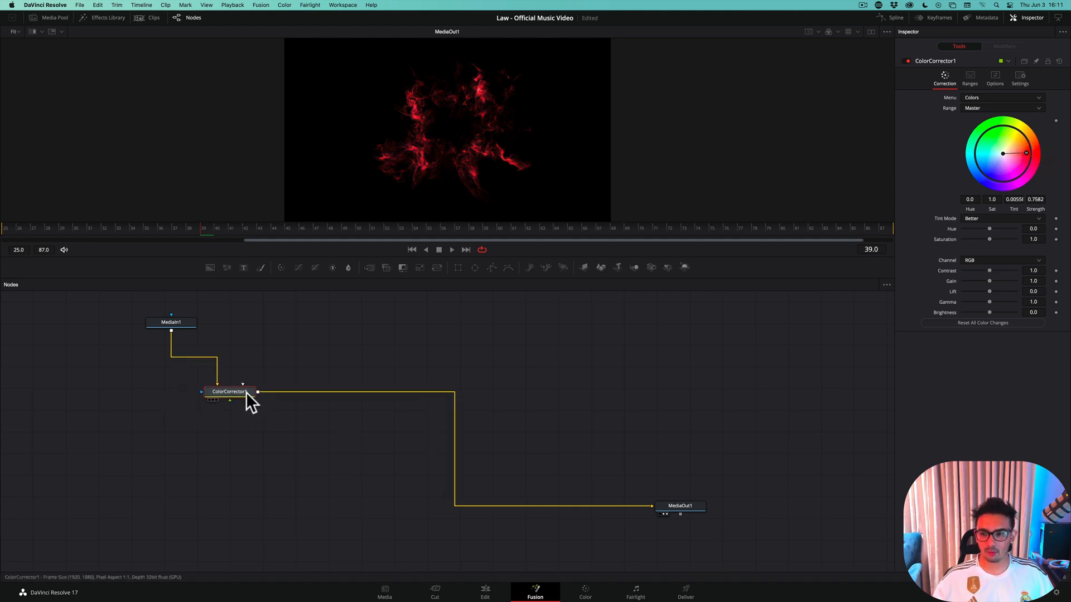
Back on the Edit page, set the shockwave's opacity to about 58, zoom to 2.26, position X to -330 and rotation angle to 101.68
{"action": "left_click", "coordinate": [487, 591]}
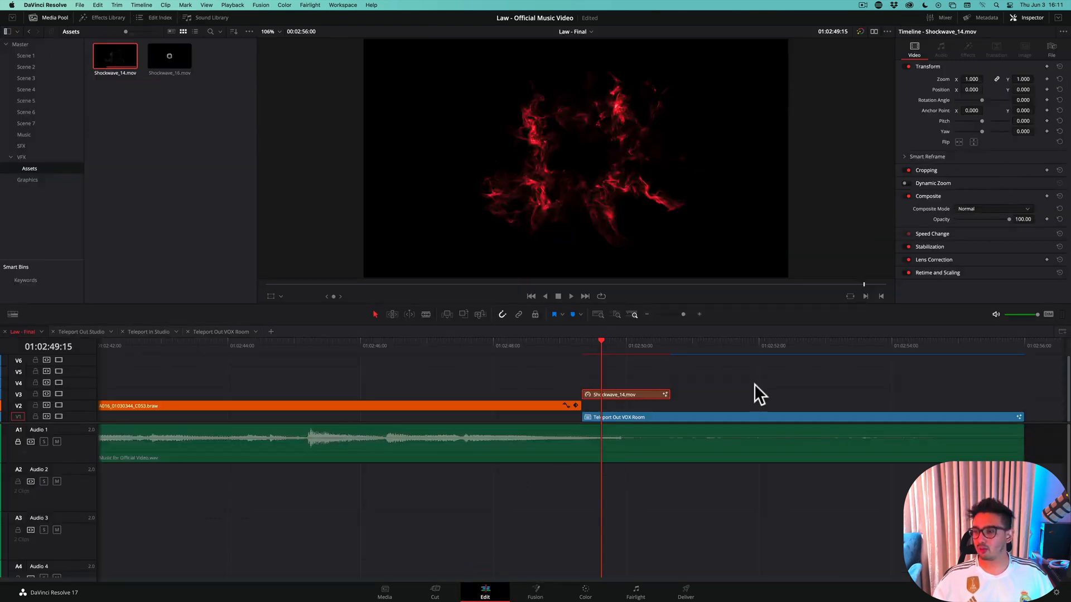
{"action": "left_click_drag", "start_coordinate": [1009, 219], "coordinate": [986, 220]}
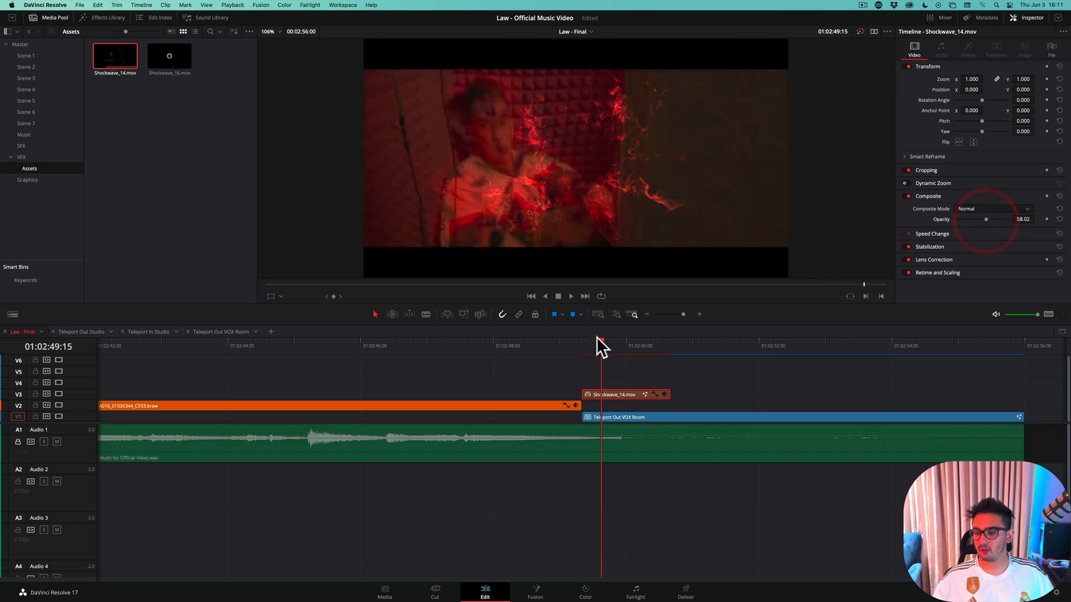
{"action": "left_click_drag", "start_coordinate": [597, 339], "coordinate": [594, 341]}
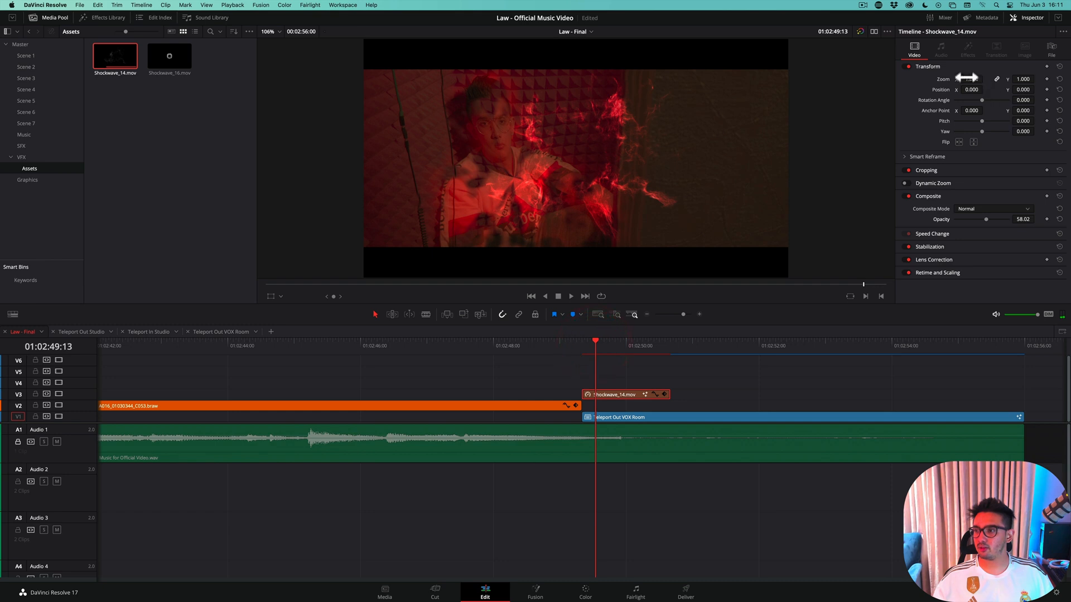
{"action": "left_click_drag", "start_coordinate": [967, 78], "coordinate": [991, 81]}
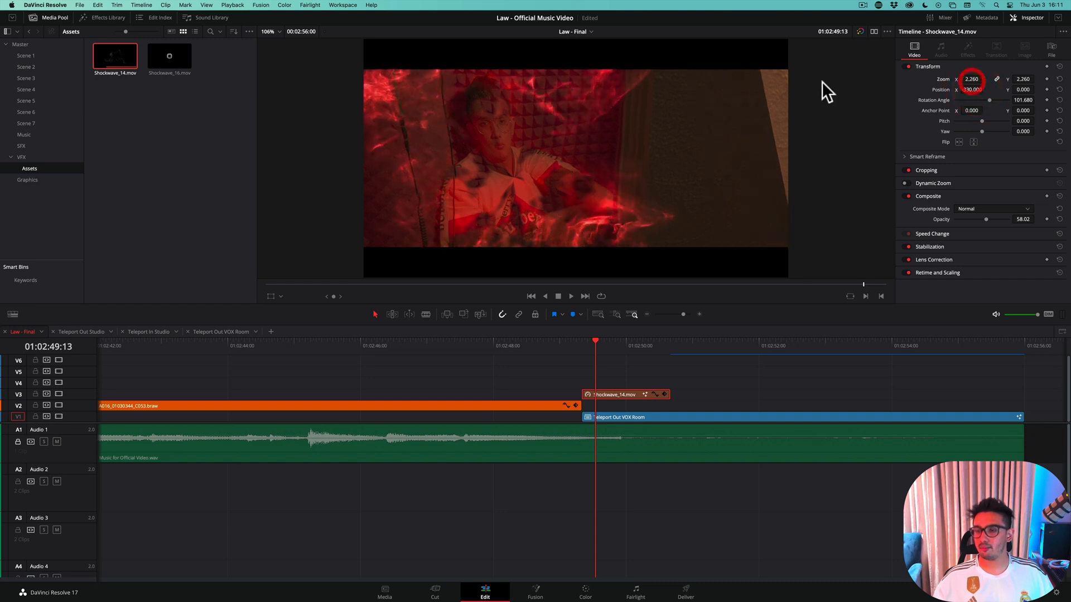
{"action": "mouse_move", "coordinate": [580, 340]}
{"action": "left_mouse_down"}
{"action": "mouse_move", "coordinate": [650, 349]}
{"action": "mouse_move", "coordinate": [579, 351]}
{"action": "mouse_move", "coordinate": [595, 353]}
{"action": "left_mouse_up"}
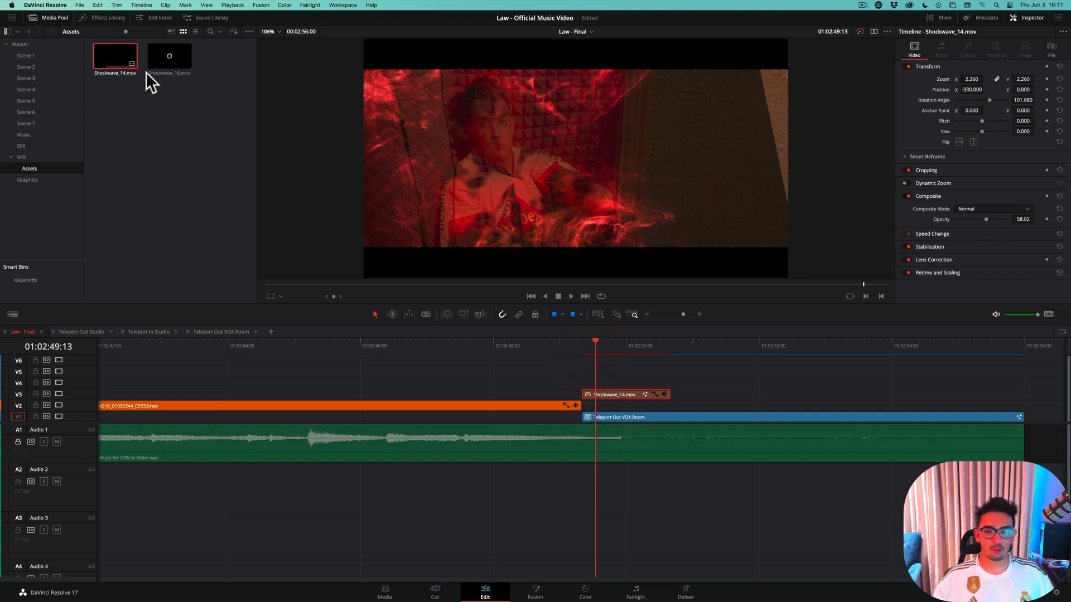
Set the shockwave clip's composite mode to Screen and check the blend back at its first frame, 01:02:49:08
{"action": "left_click", "coordinate": [975, 208]}
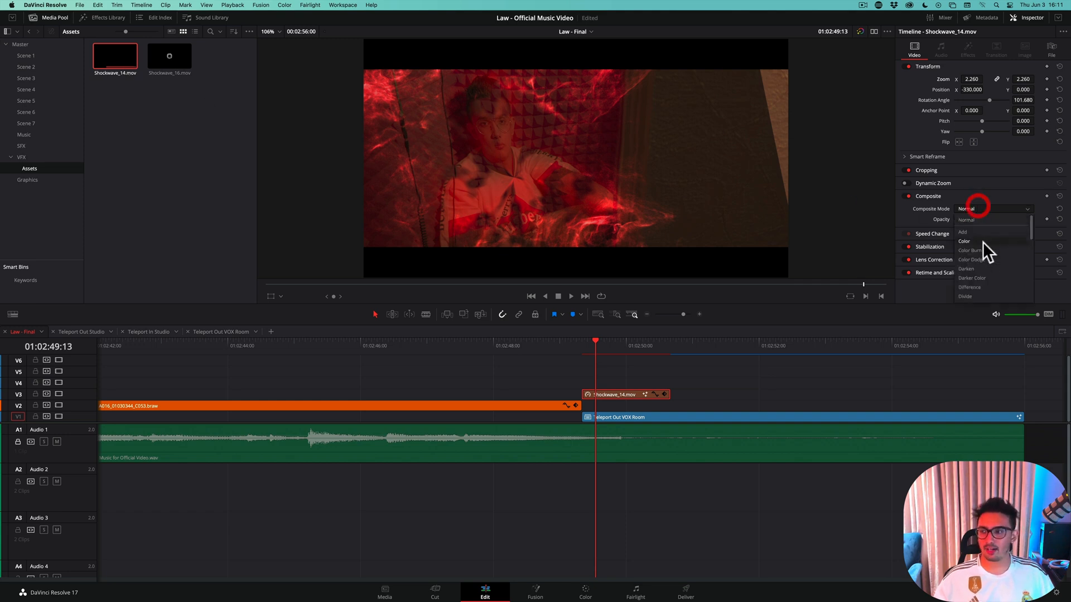
{"action": "scroll", "coordinate": [982, 248], "scroll_direction": "down", "scroll_amount": 5}
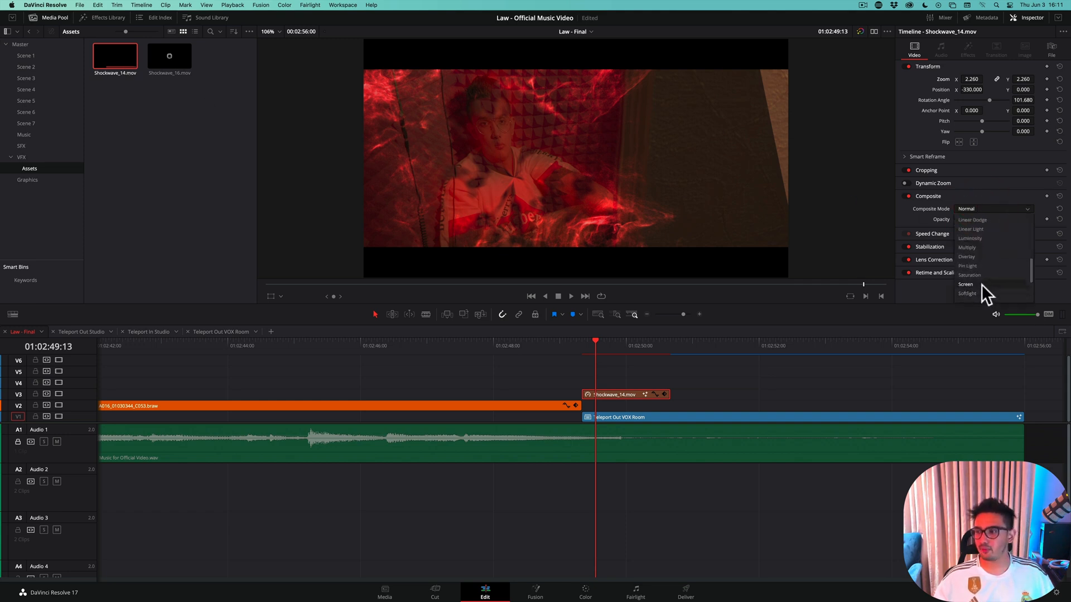
{"action": "left_click", "coordinate": [982, 283]}
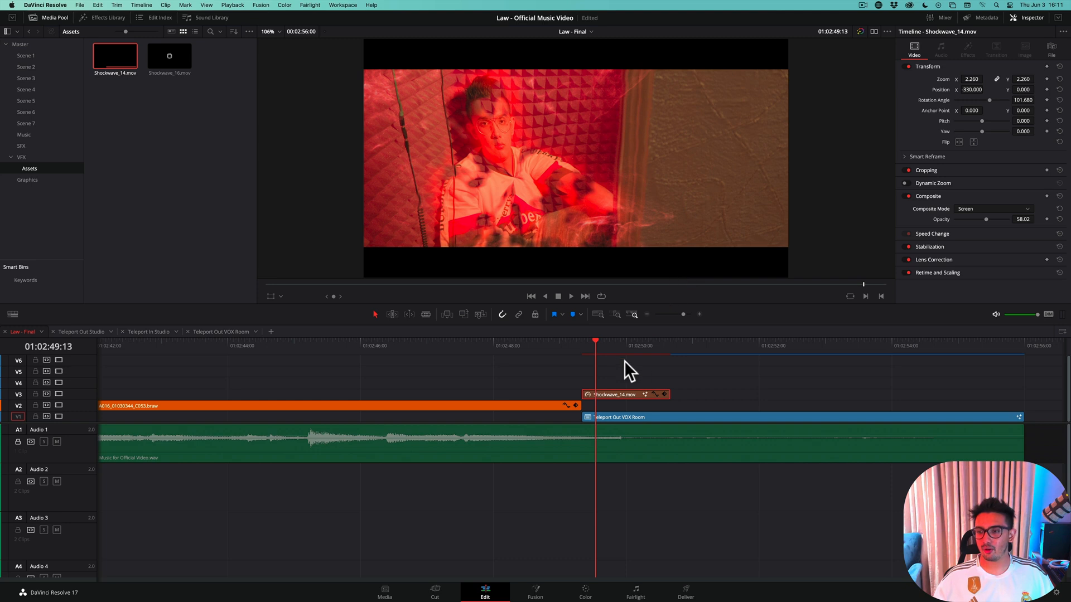
{"action": "left_click_drag", "start_coordinate": [592, 338], "coordinate": [584, 374]}
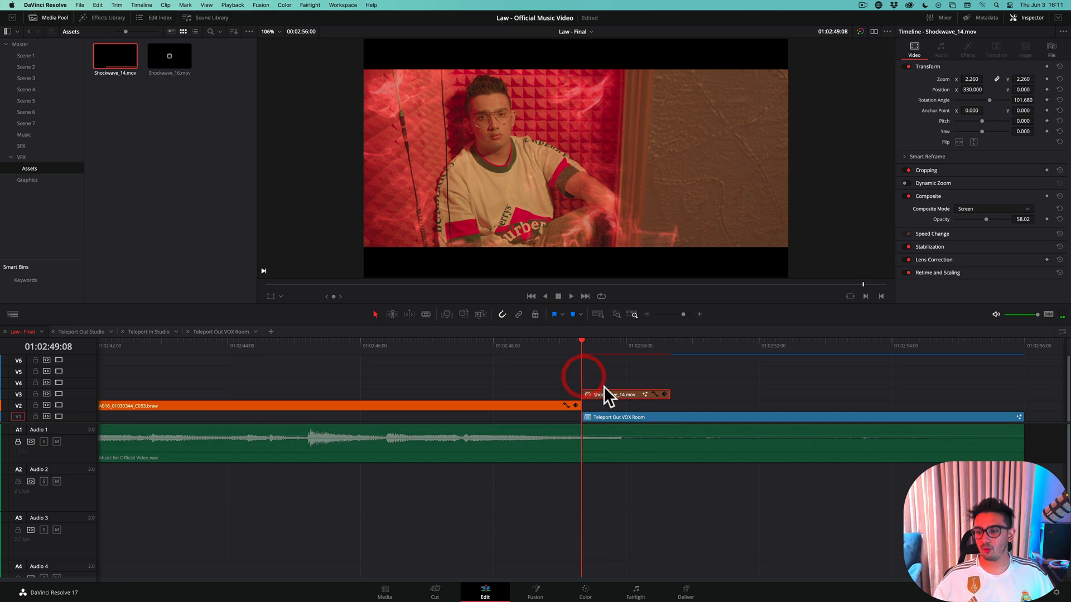
Disable the Teleport Out VOX Room clip and scrub through the shockwave on its own to 01:02:49:17
{"action": "left_click", "coordinate": [619, 417]}
{"action": "key", "text": "d"}
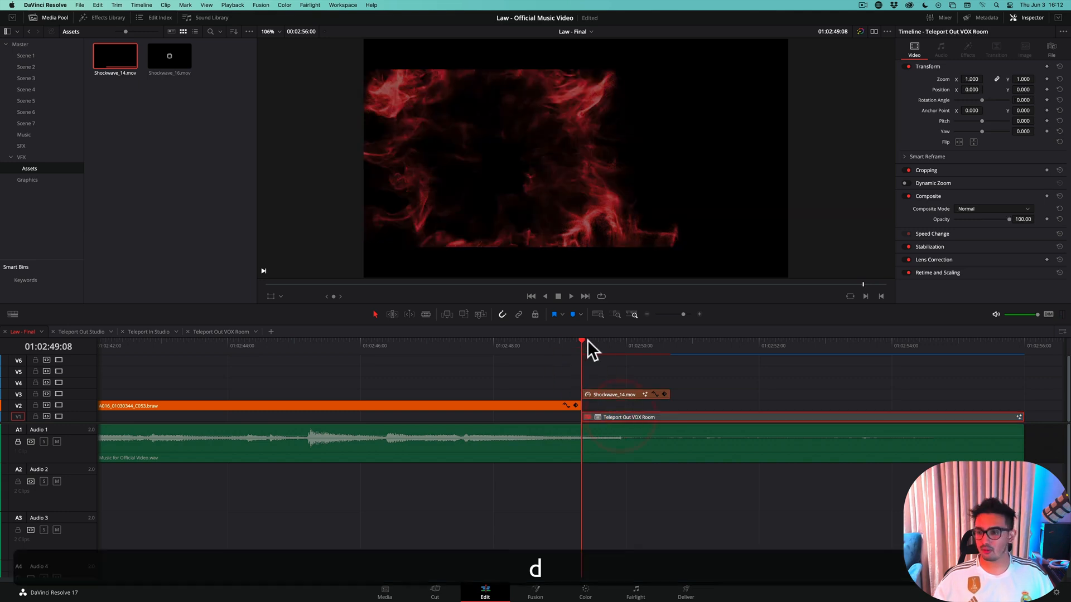
{"action": "left_click_drag", "start_coordinate": [581, 338], "coordinate": [607, 356]}
{"action": "key", "text": "space"}
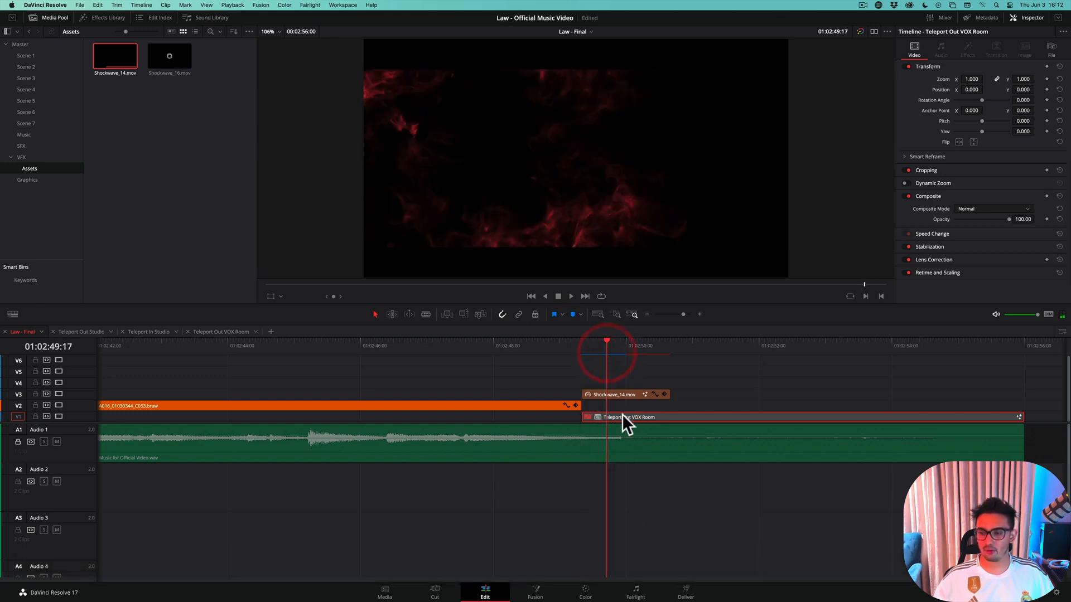
Re-enable the Teleport Out VOX Room clip, disable the shockwave clip, and step back and forth through the frames around 01:02:49:20
{"action": "key", "text": "d"}
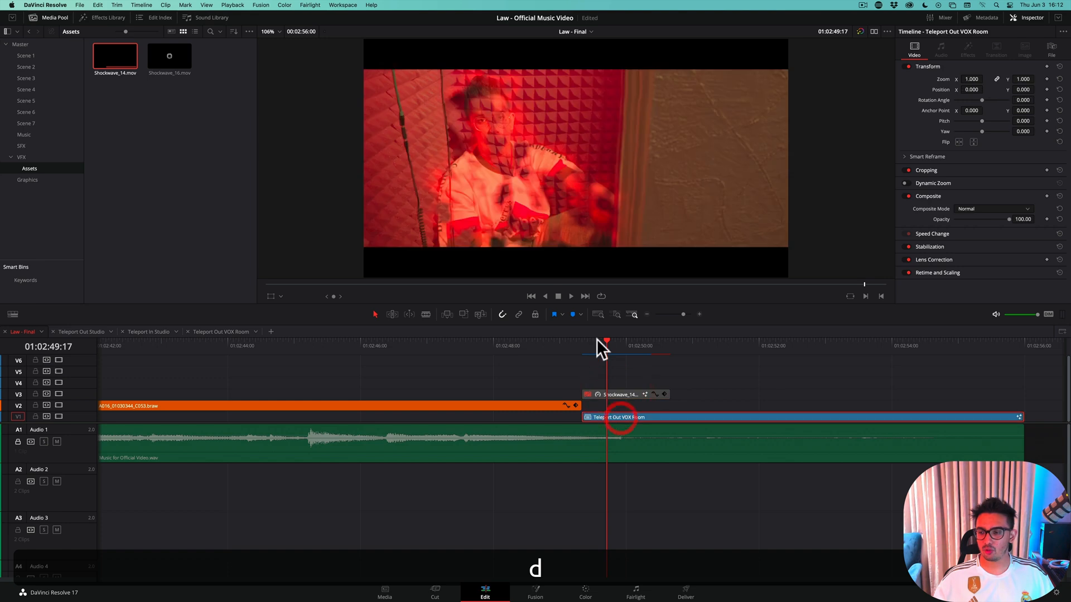
{"action": "left_click", "coordinate": [590, 341]}
{"action": "mouse_move", "coordinate": [590, 344]}
{"action": "left_mouse_down"}
{"action": "mouse_move", "coordinate": [624, 350]}
{"action": "mouse_move", "coordinate": [601, 346]}
{"action": "left_mouse_up"}
{"action": "key", "text": "Right"}
{"action": "key", "text": "Right"}
{"action": "key", "text": "Right"}
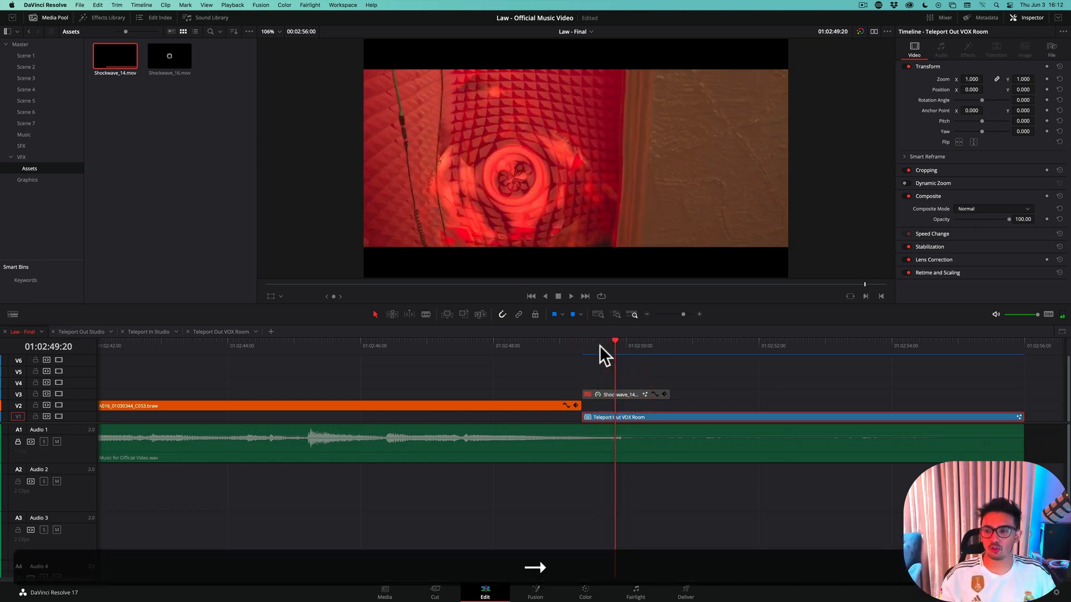
{"action": "key", "text": "Left"}
{"action": "key", "text": "Left"}
{"action": "key", "text": "Left"}
{"action": "key", "text": "Left"}
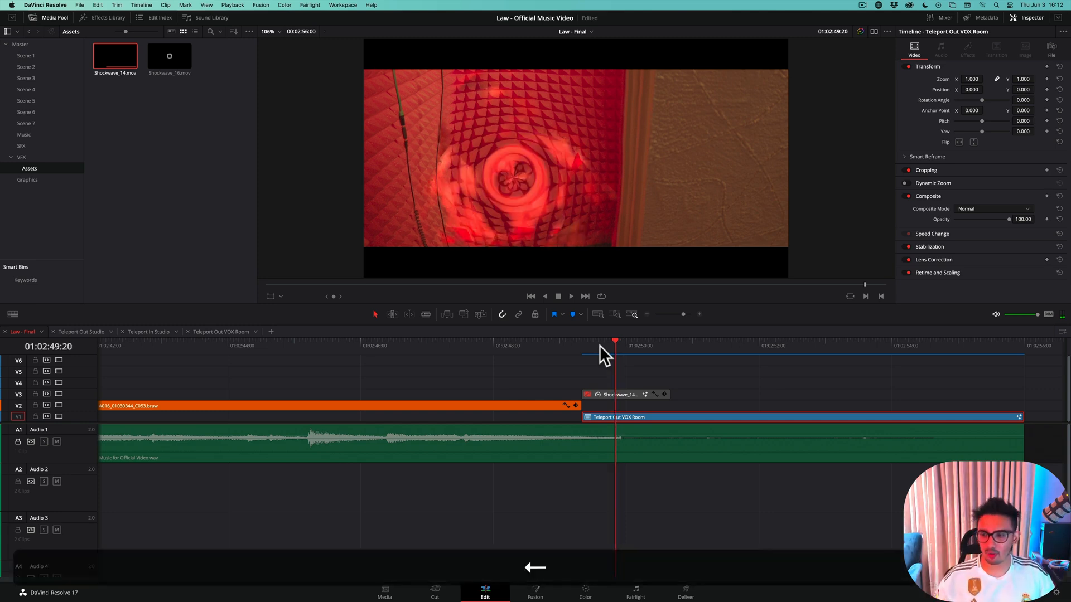
{"action": "key", "text": "Right"}
{"action": "key", "text": "Right"}
{"action": "key", "text": "Right"}
{"action": "key", "text": "Right"}
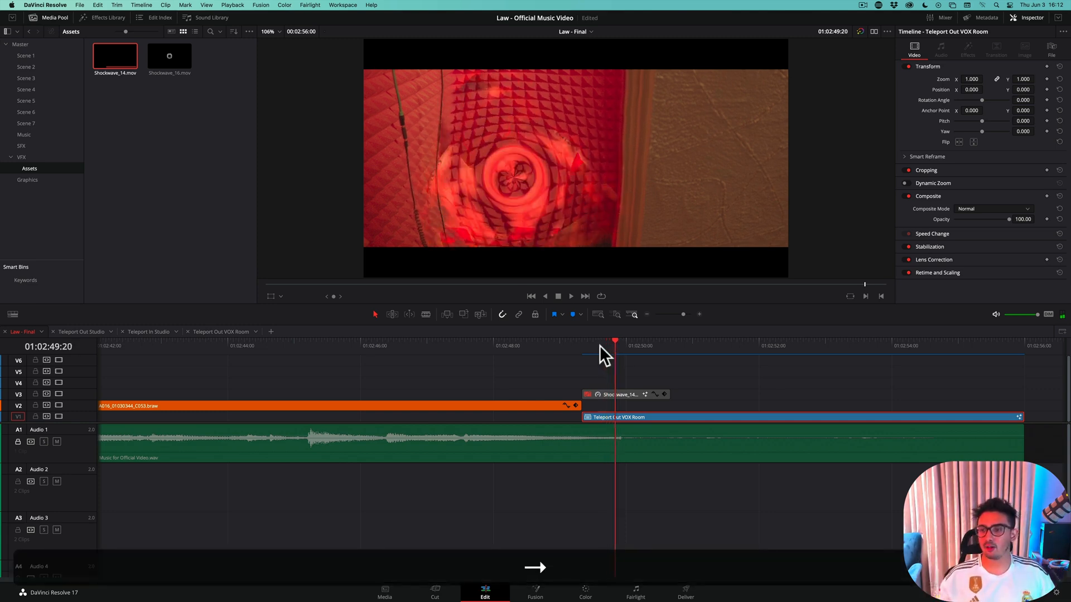
{"action": "key", "text": "Left"}
{"action": "key", "text": "Left"}
{"action": "key", "text": "Left"}
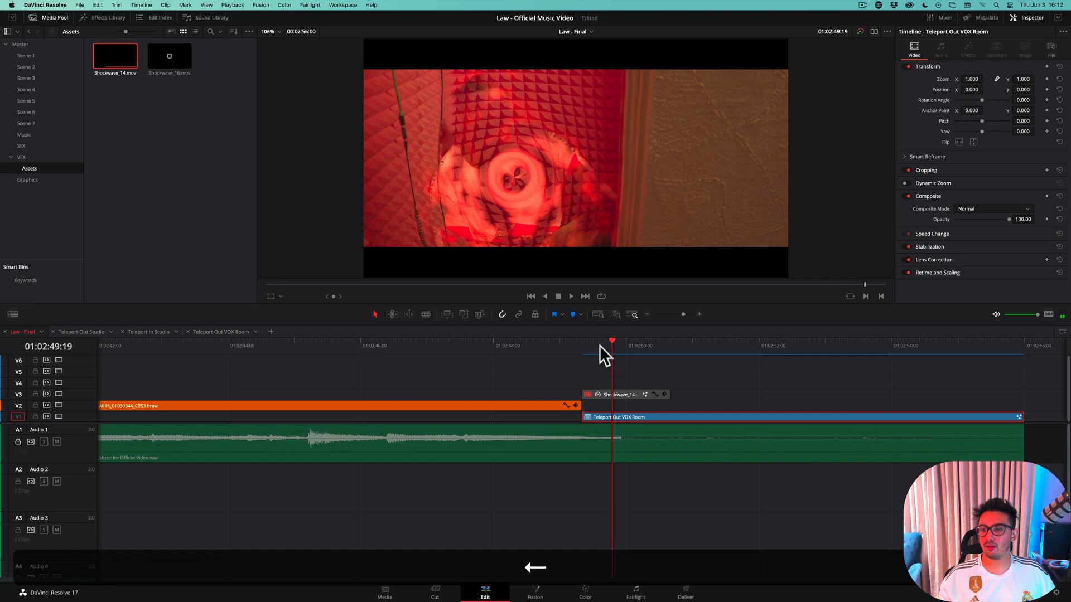
Move the shockwave clip on V3 so it starts at 01:02:49:21 and re-enable it
{"action": "key", "text": "Right"}
{"action": "key", "text": "Right"}
{"action": "key", "text": "Right"}
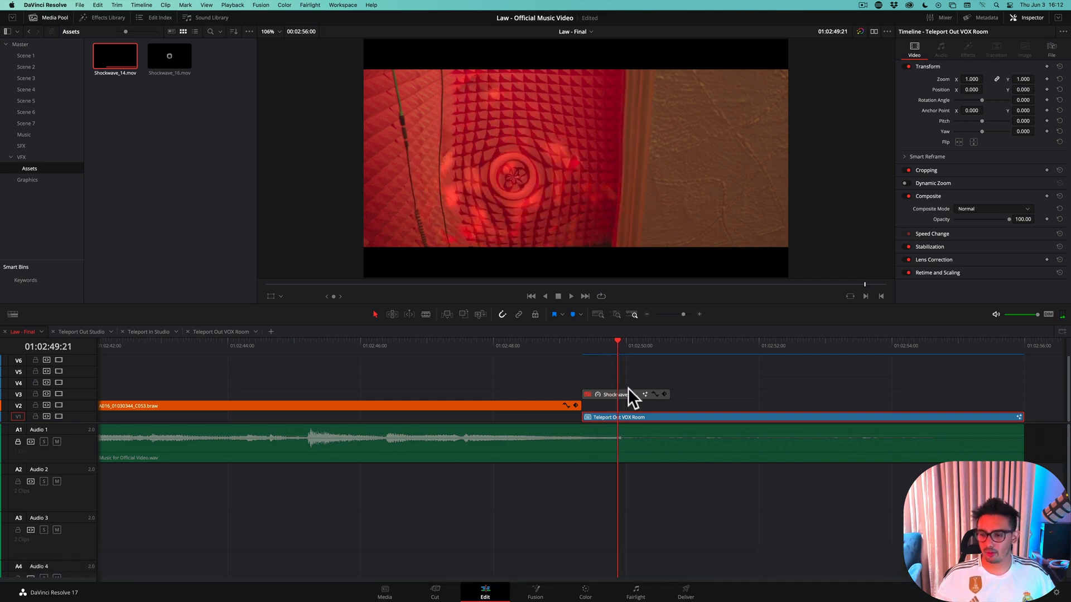
{"action": "left_click_drag", "start_coordinate": [628, 393], "coordinate": [663, 397]}
{"action": "key", "text": "d"}
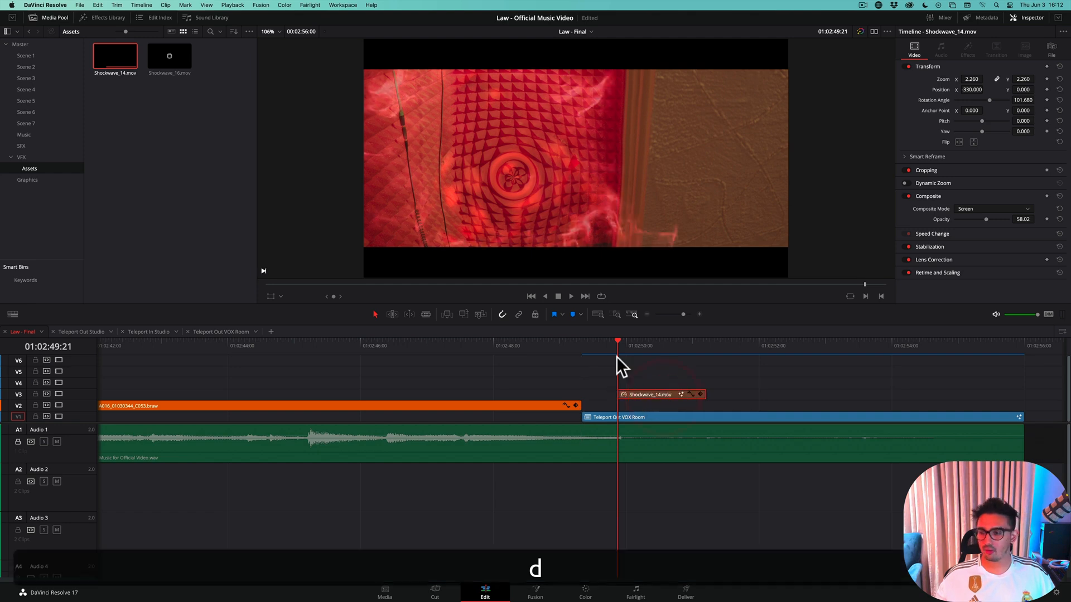
Play the teleport-out transition twice from just before the shockwave clip to check its new timing
{"action": "left_click_drag", "start_coordinate": [617, 357], "coordinate": [557, 350]}
{"action": "key", "text": "space"}
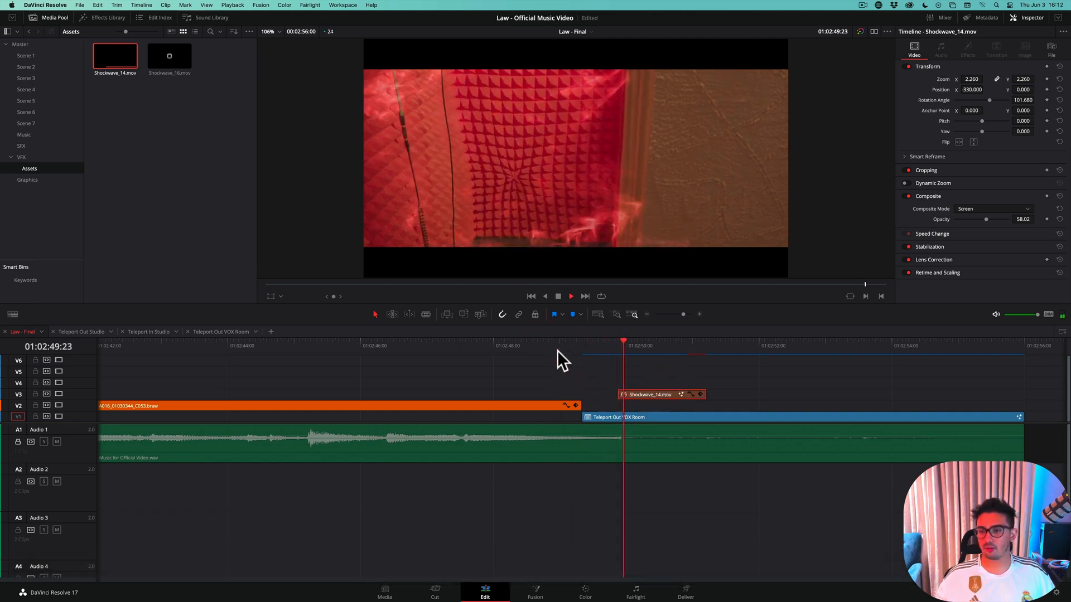
{"action": "key", "text": "space"}
{"action": "left_click_drag", "start_coordinate": [636, 350], "coordinate": [595, 347]}
{"action": "key", "text": "space"}
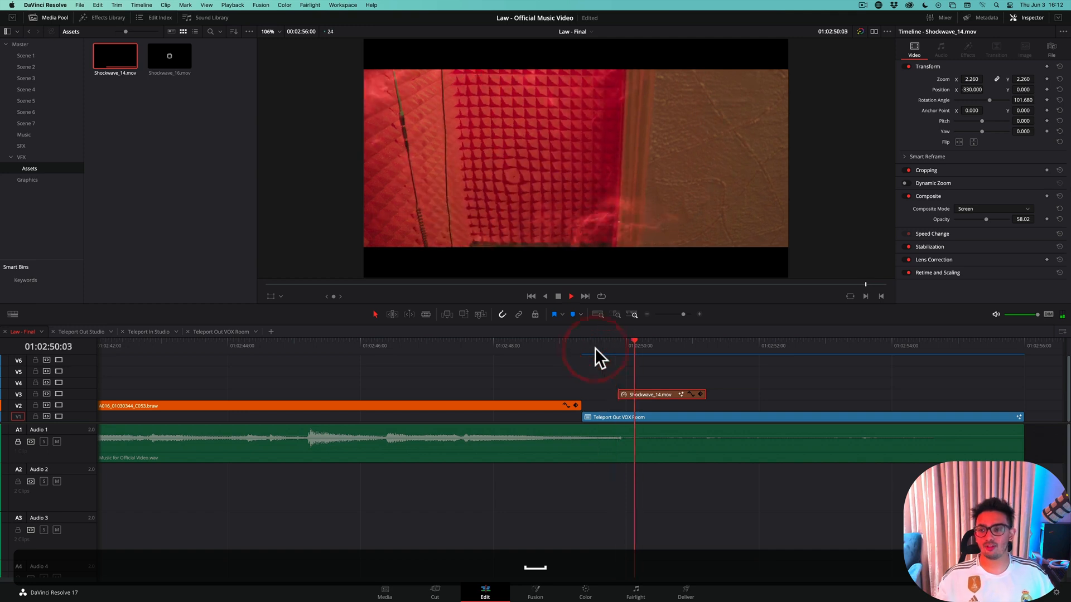
{"action": "key", "text": "space"}
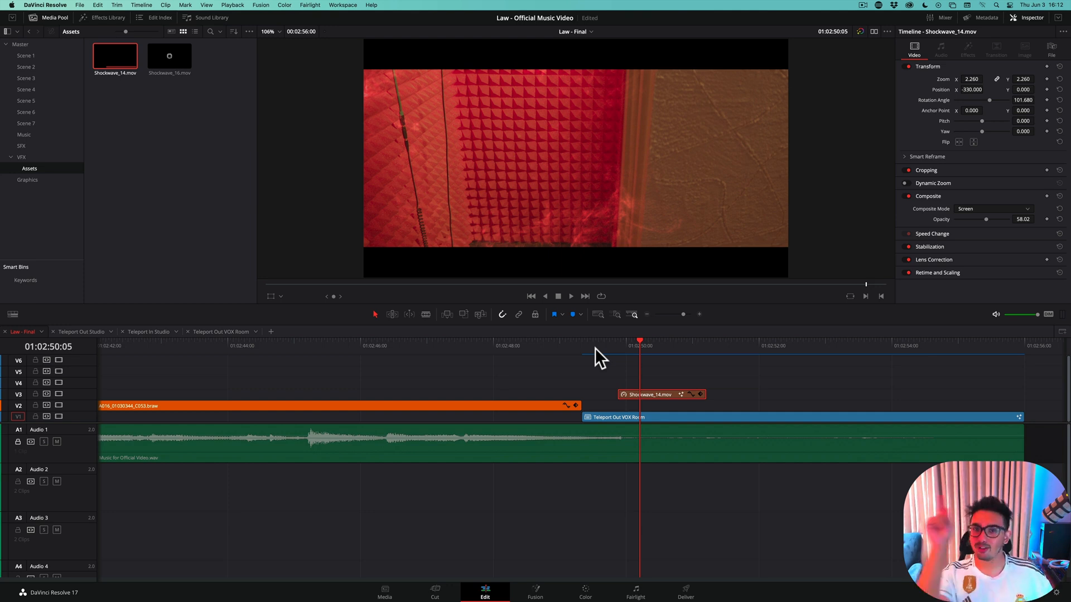
Step frame by frame through the disappearance and the shockwave's start, from 01:02:49:17 to 01:02:49:22
{"action": "left_click", "coordinate": [606, 347]}
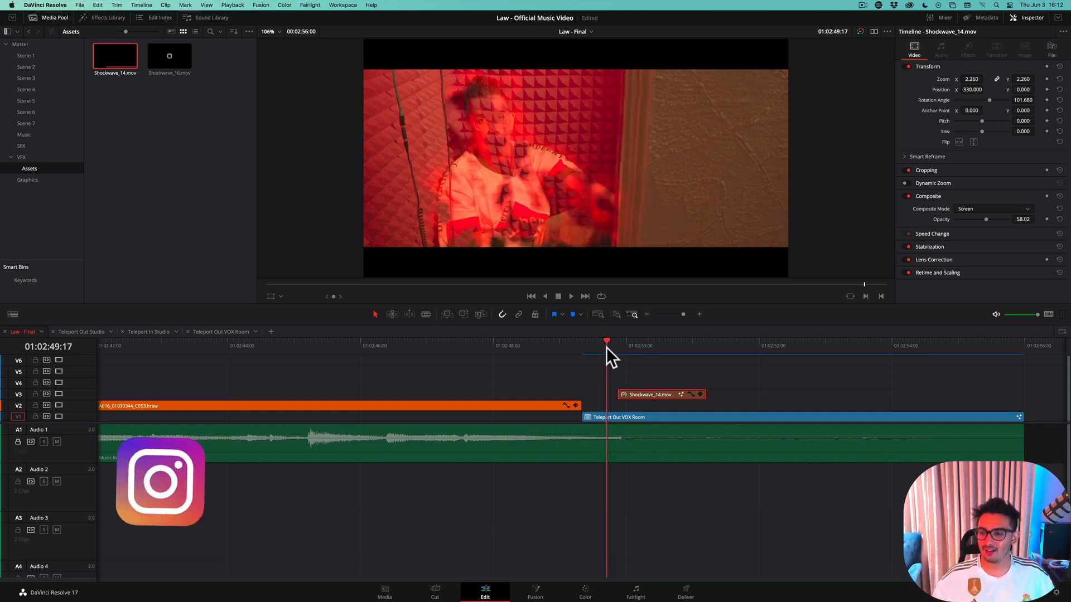
{"action": "left_click_drag", "start_coordinate": [607, 346], "coordinate": [614, 343]}
{"action": "key", "text": "Left"}
{"action": "key", "text": "Left"}
{"action": "key", "text": "Left"}
{"action": "key", "text": "Left"}
{"action": "key", "text": "Left"}
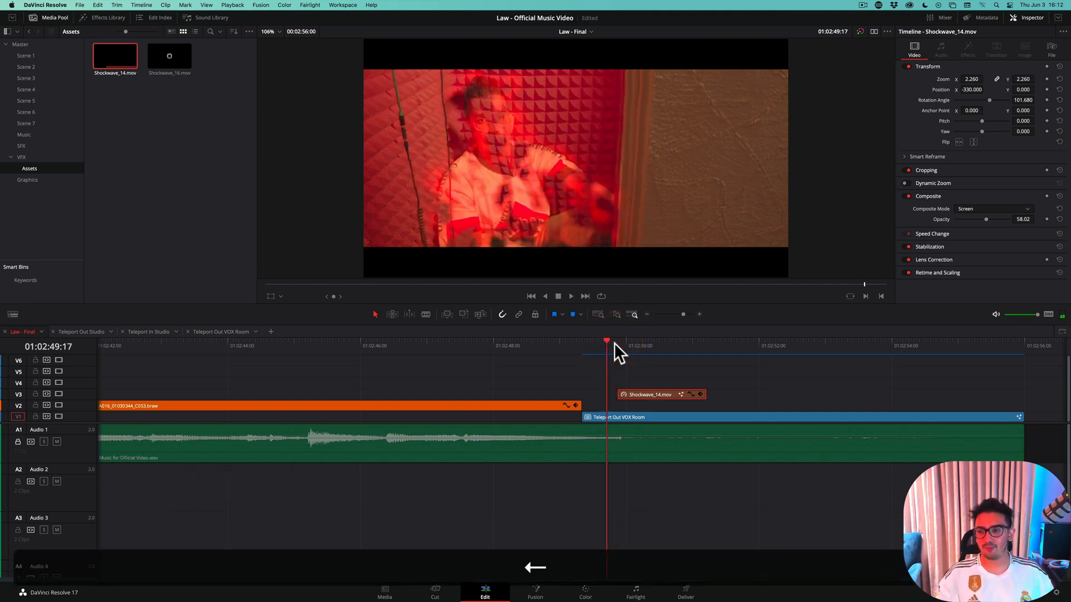
{"action": "key", "text": "Right"}
{"action": "key", "text": "Right"}
{"action": "key", "text": "Right"}
{"action": "key", "text": "Right"}
{"action": "key", "text": "Right"}
{"action": "key", "text": "Right"}
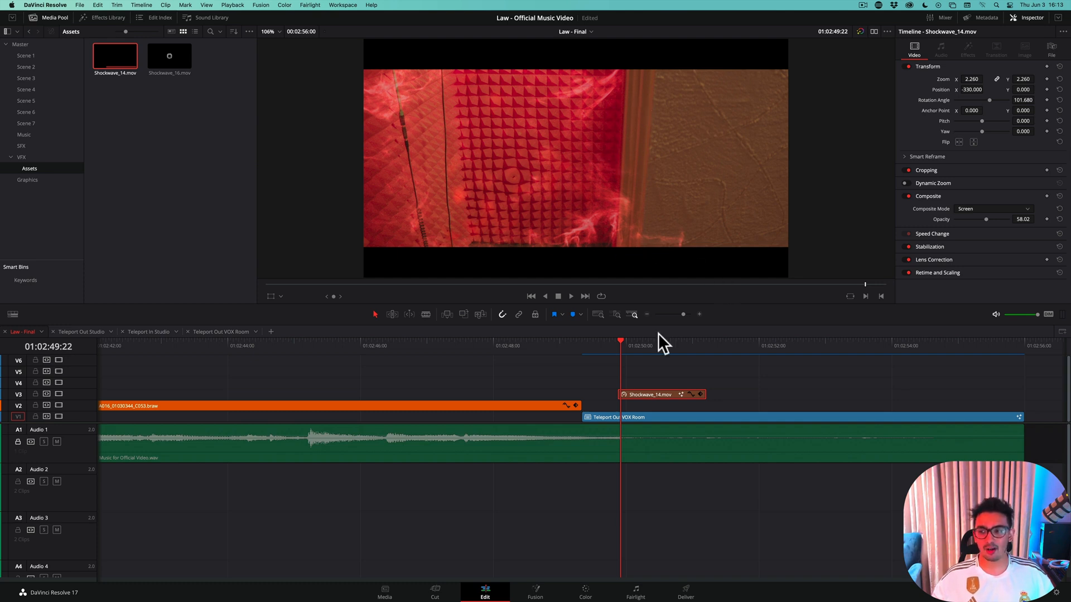
Save the project and, on the Fusion page, rename the shockwave's MediaIn1 node to smoke
{"action": "key", "text": "super+s"}
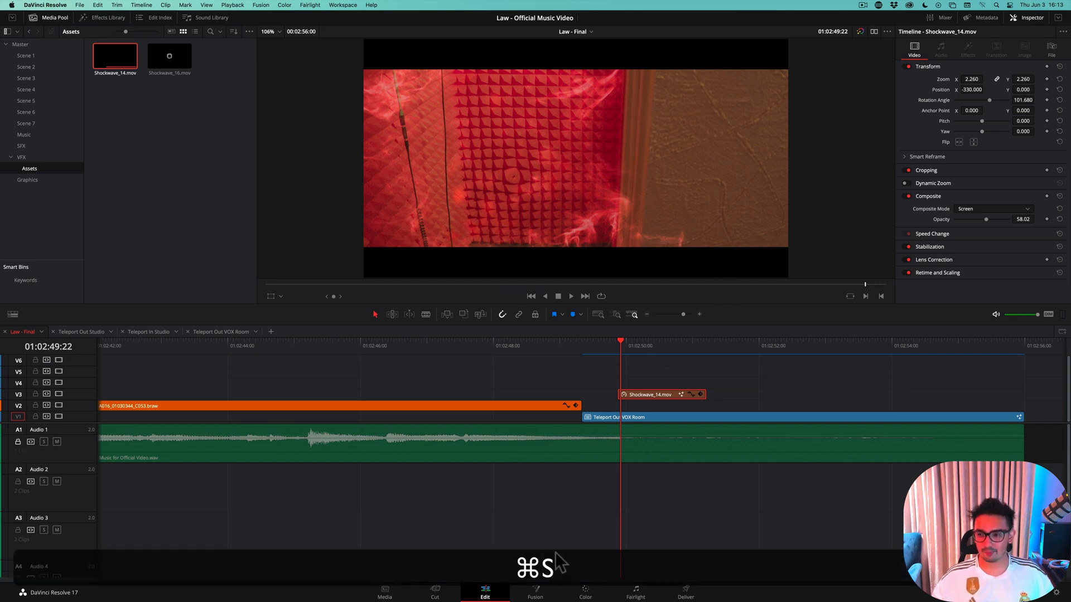
{"action": "left_click", "coordinate": [537, 592]}
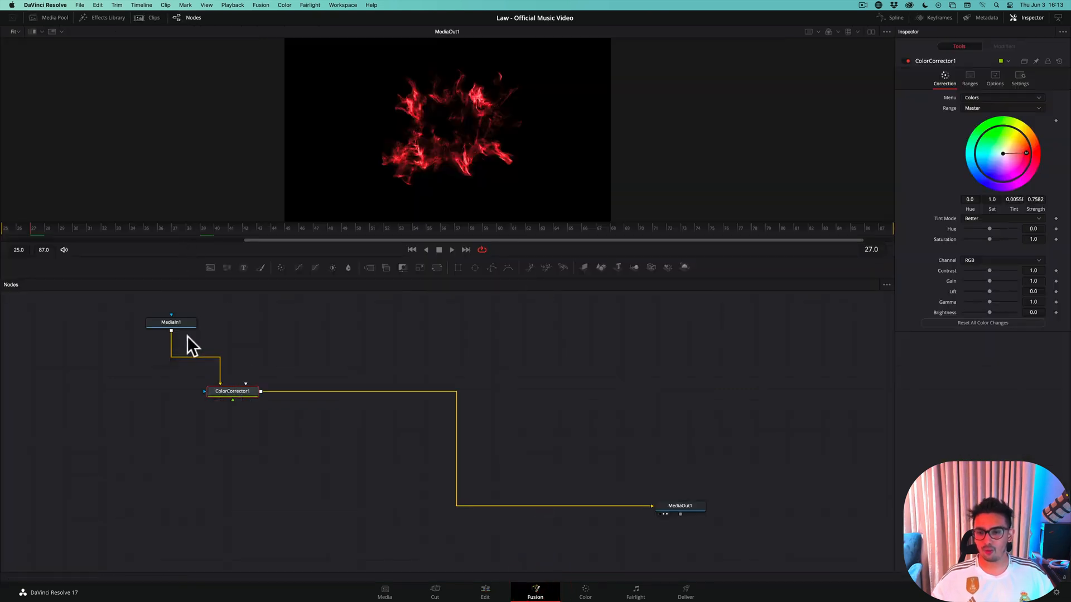
{"action": "left_click", "coordinate": [182, 324]}
{"action": "key", "text": "F2"}
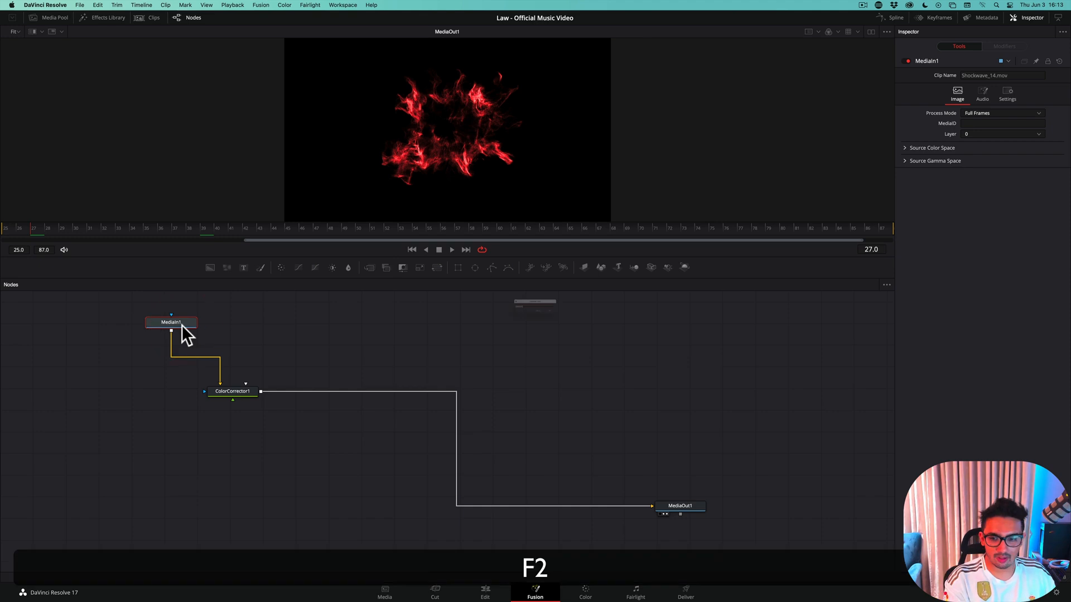
{"action": "type", "text": "smoke"}
{"action": "key", "text": "Return"}
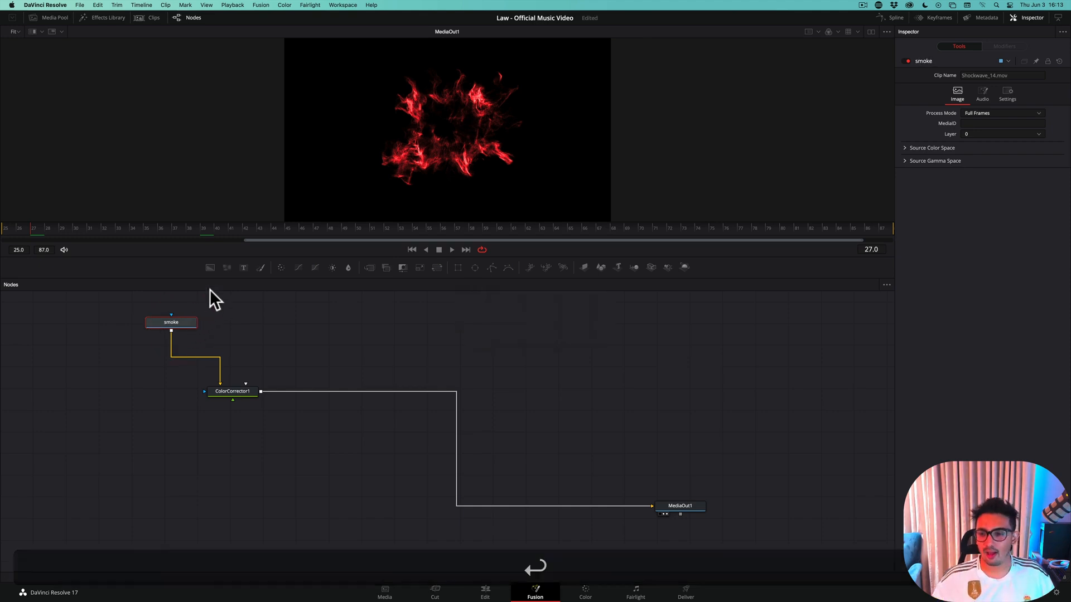
Add a closed polygon mask to the smoke node around the right side of the shockwave and invert it
{"action": "left_click", "coordinate": [493, 266]}
{"action": "left_click", "coordinate": [476, 176]}
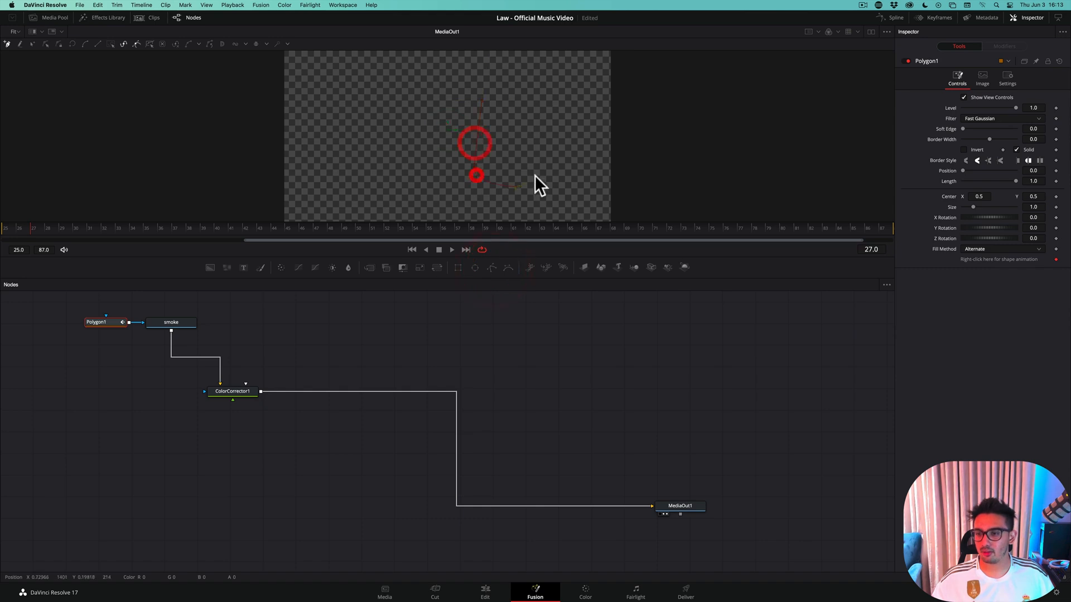
{"action": "left_click", "coordinate": [483, 97]}
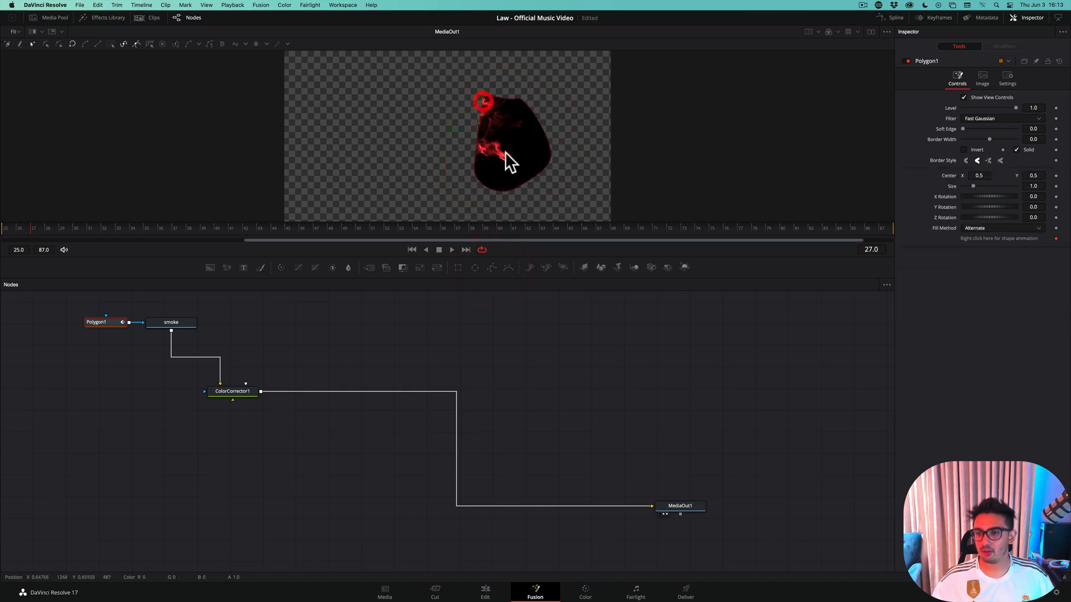
{"action": "left_click_drag", "start_coordinate": [514, 95], "coordinate": [504, 79]}
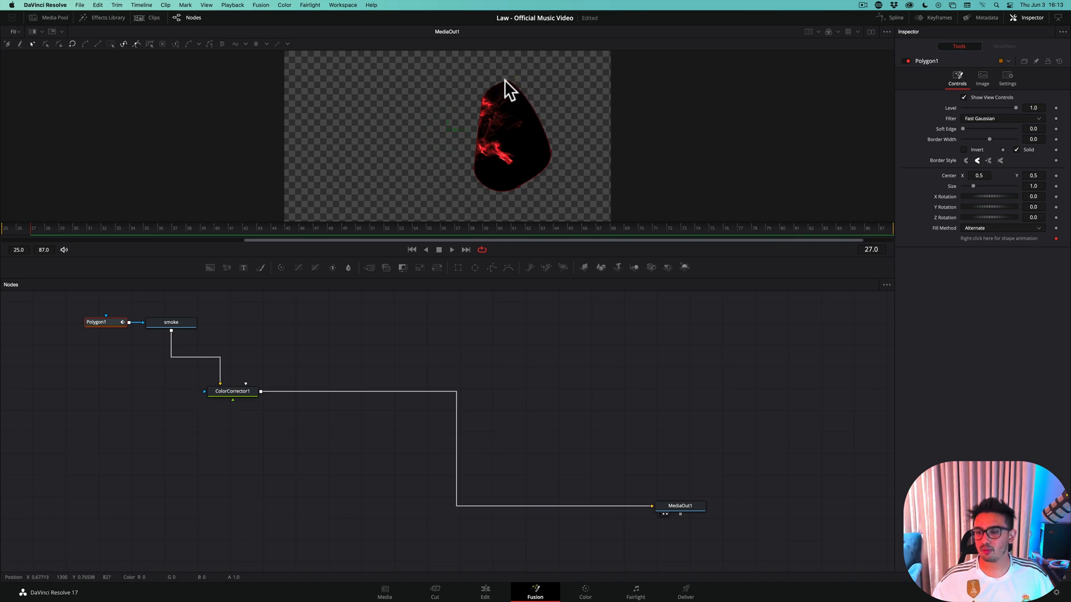
{"action": "left_click", "coordinate": [963, 149]}
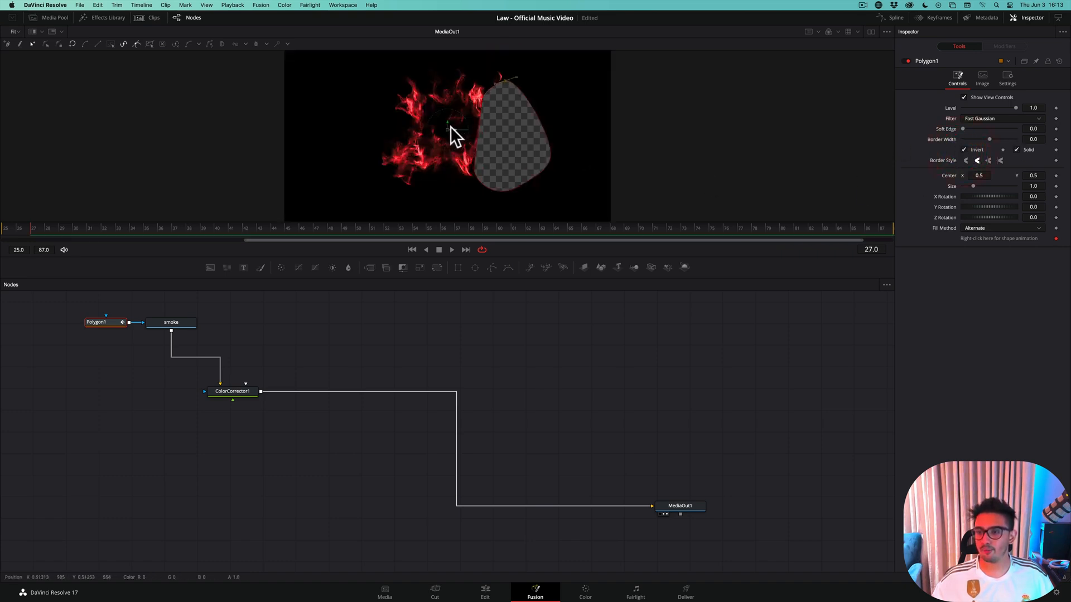
Shift the polygon mask's center to about 0.458, 0.527, save, and disable the Teleport Out VOX Room clip on the Edit page
{"action": "left_click_drag", "start_coordinate": [449, 128], "coordinate": [432, 123]}
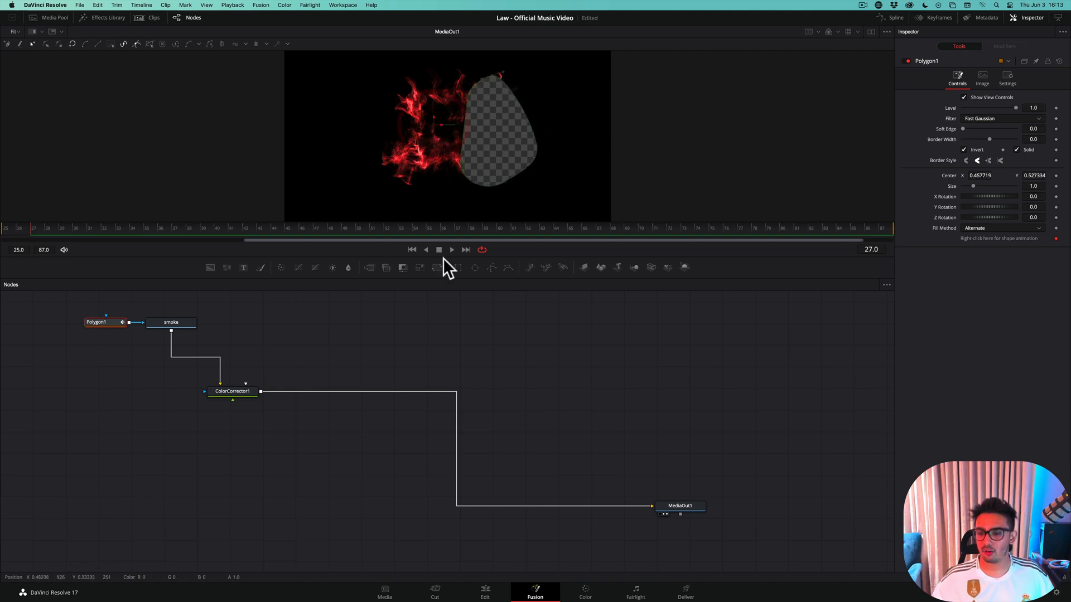
{"action": "key", "text": "super+s"}
{"action": "left_click", "coordinate": [498, 590]}
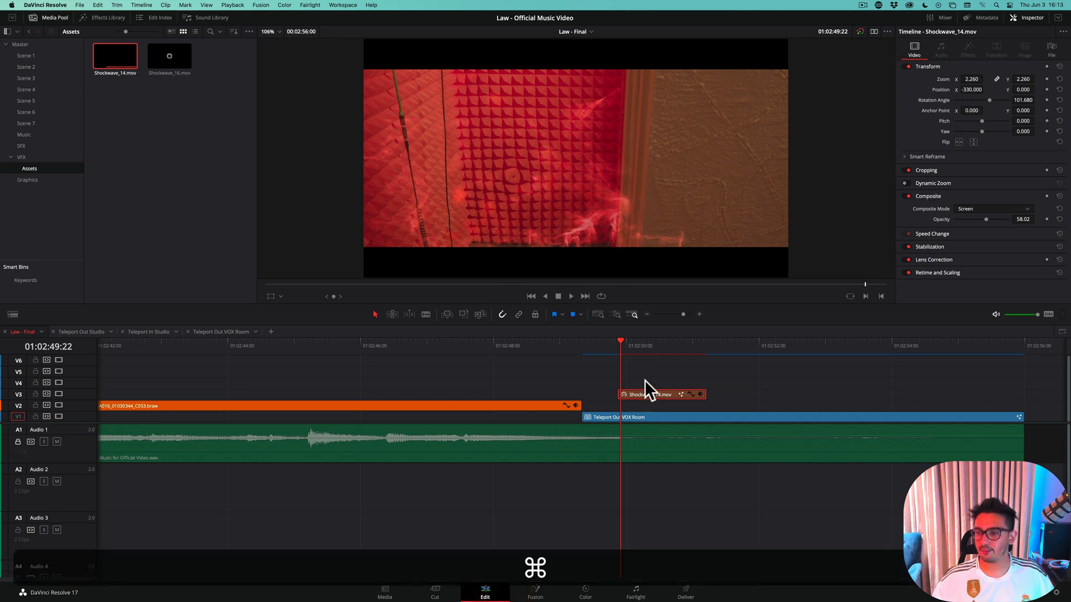
{"action": "left_click", "coordinate": [644, 418]}
{"action": "key", "text": "d"}
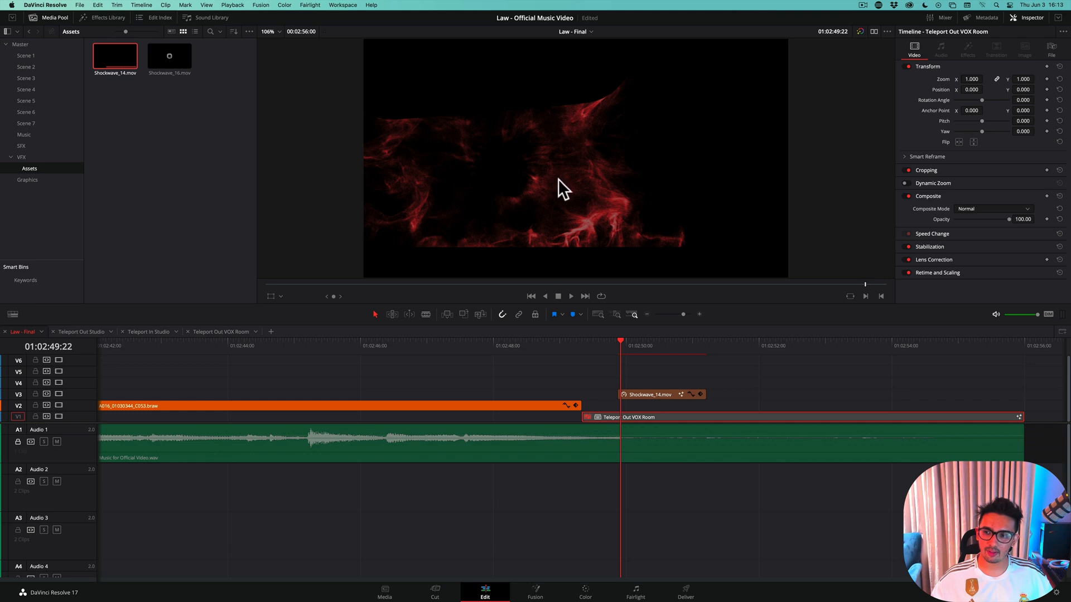
In Fusion, set the mask's center to about 0.506, 0.582 and Z rotation to about -81.08, save, and re-enable Teleport Out VOX Room on the Edit page
{"action": "left_click", "coordinate": [655, 394]}
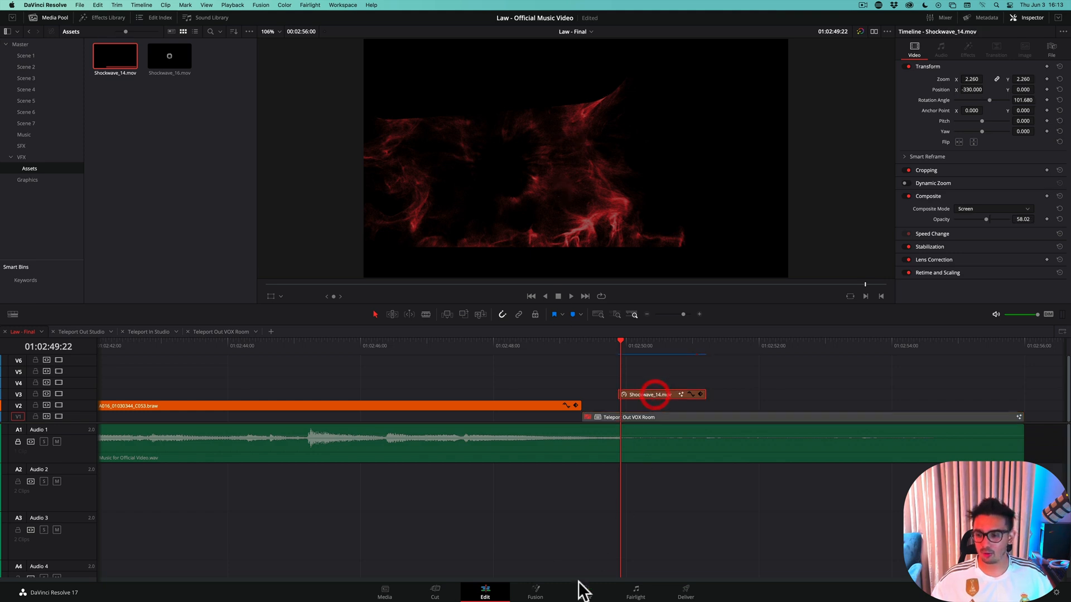
{"action": "left_click", "coordinate": [536, 591]}
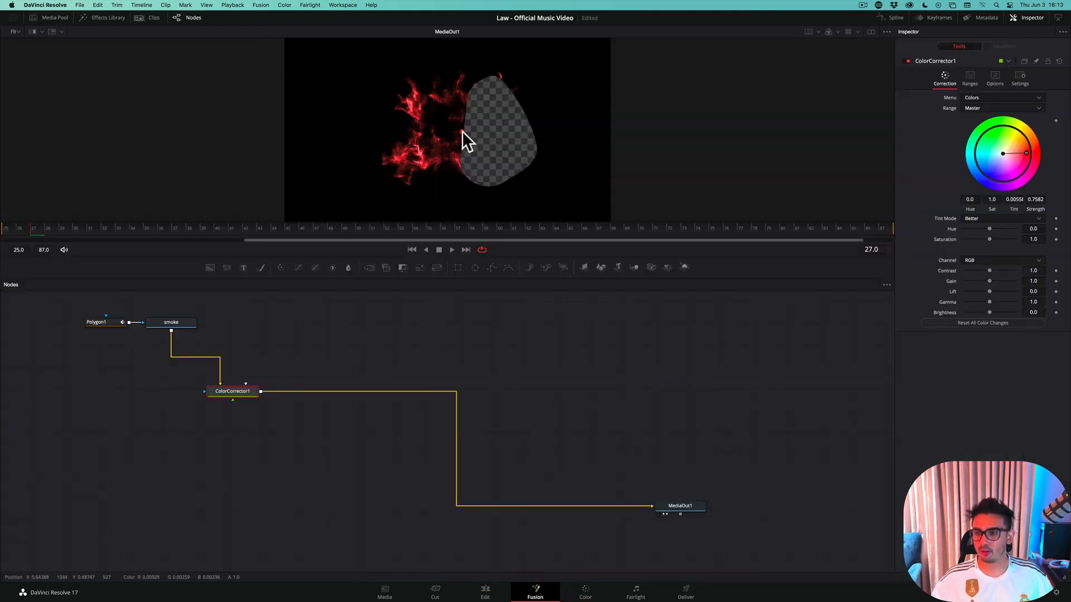
{"action": "left_click", "coordinate": [100, 322]}
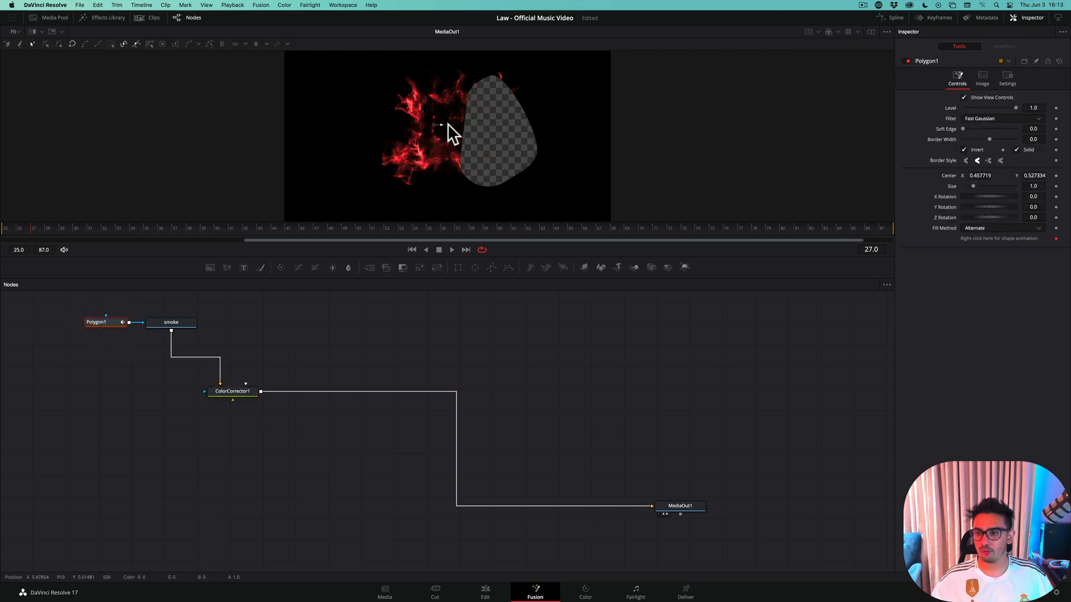
{"action": "left_click", "coordinate": [448, 132]}
{"action": "mouse_move", "coordinate": [453, 125]}
{"action": "left_mouse_down"}
{"action": "mouse_move", "coordinate": [422, 142]}
{"action": "mouse_move", "coordinate": [435, 140]}
{"action": "mouse_move", "coordinate": [431, 104]}
{"action": "mouse_move", "coordinate": [453, 114]}
{"action": "left_mouse_up"}
{"action": "key", "text": "super+s"}
{"action": "left_click", "coordinate": [484, 593]}
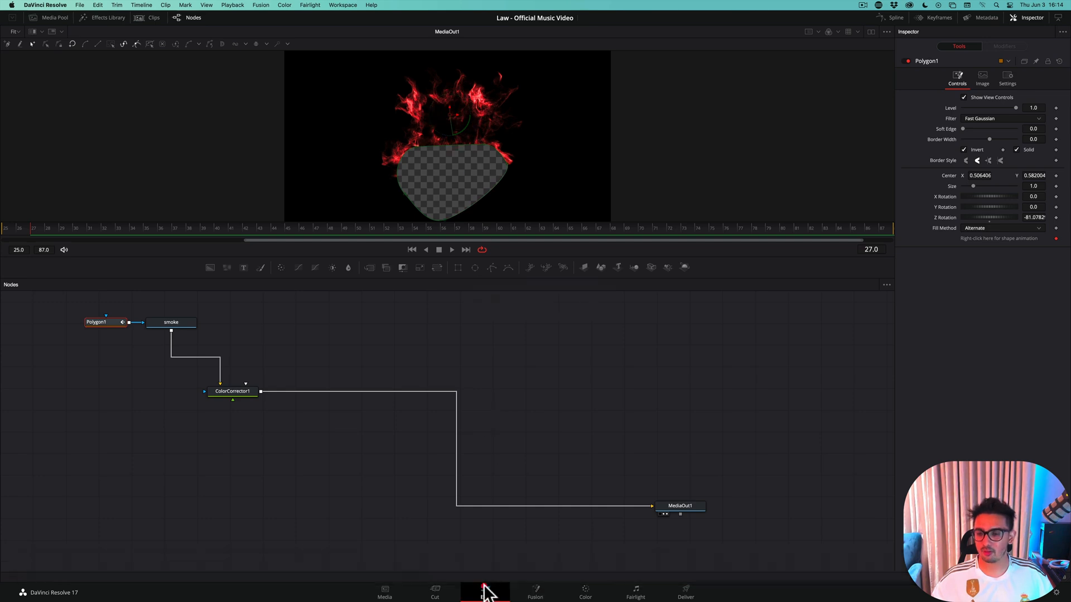
{"action": "left_click", "coordinate": [648, 417]}
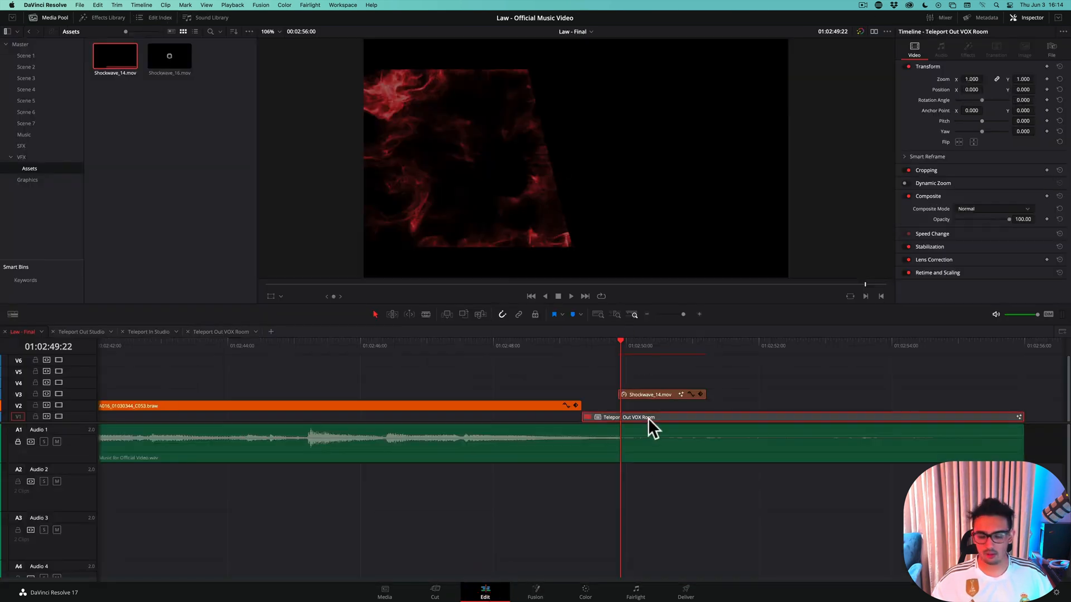
{"action": "key", "text": "d"}
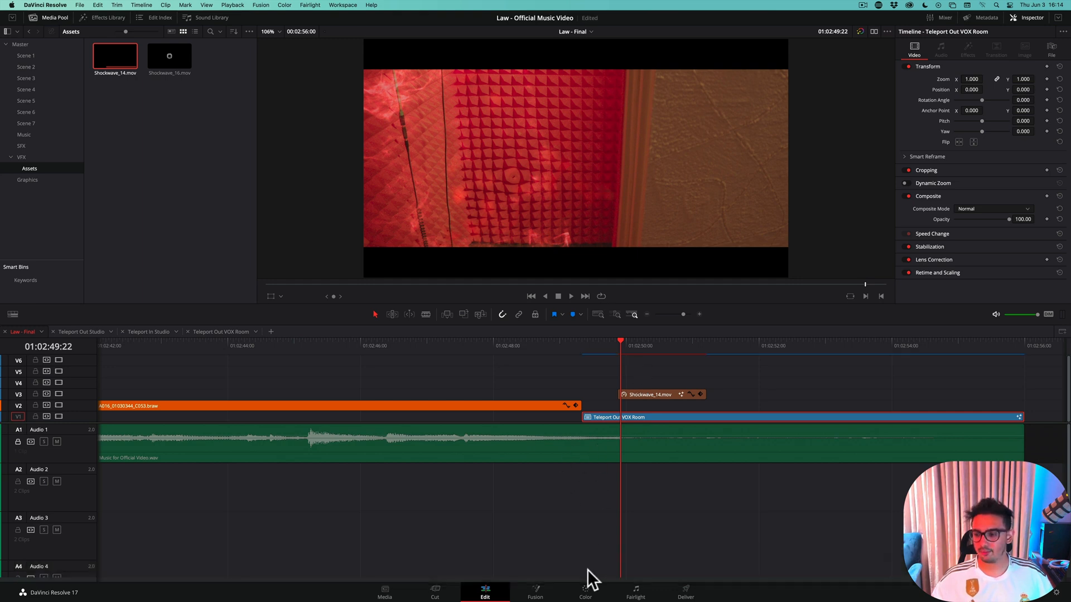
Lower the shockwave's polygon mask in Fusion to a center Y of about 0.509, save, and return to the Edit page
{"action": "left_click", "coordinate": [656, 396]}
{"action": "left_click", "coordinate": [536, 591]}
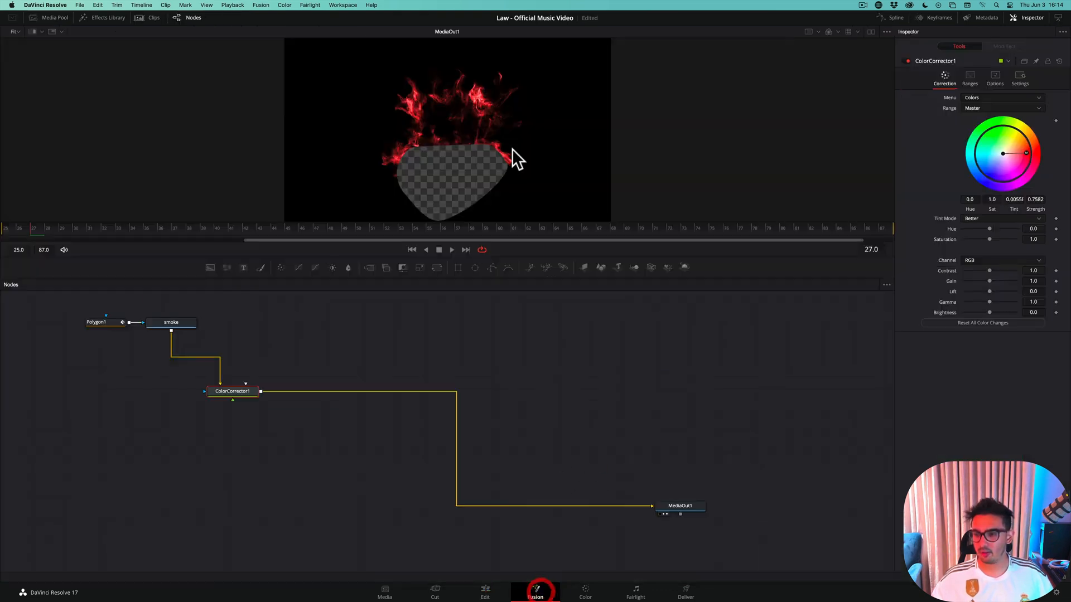
{"action": "left_click", "coordinate": [99, 322]}
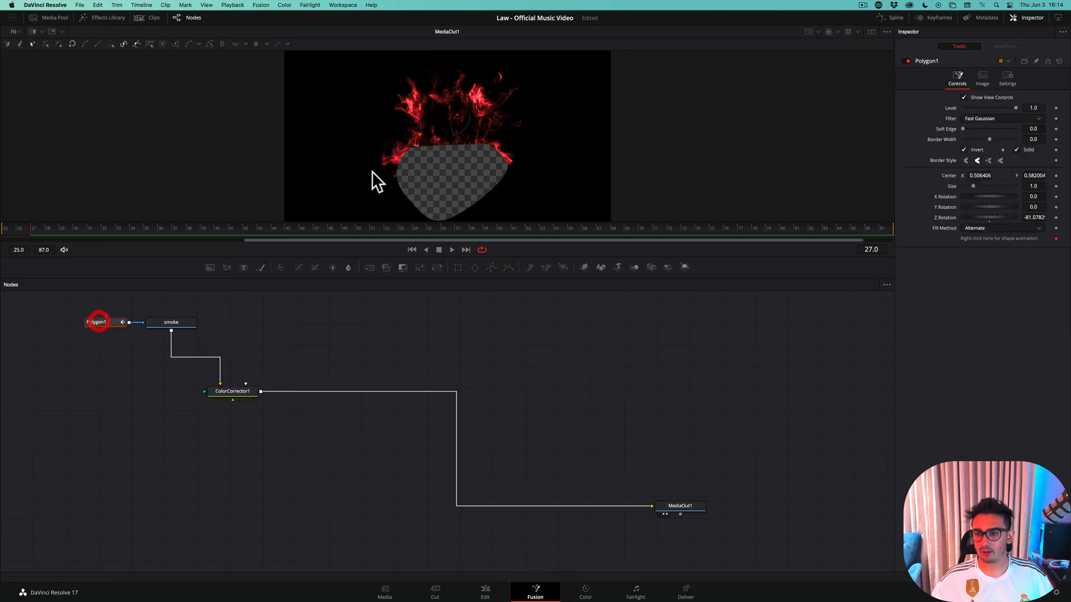
{"action": "left_click_drag", "start_coordinate": [449, 107], "coordinate": [446, 119]}
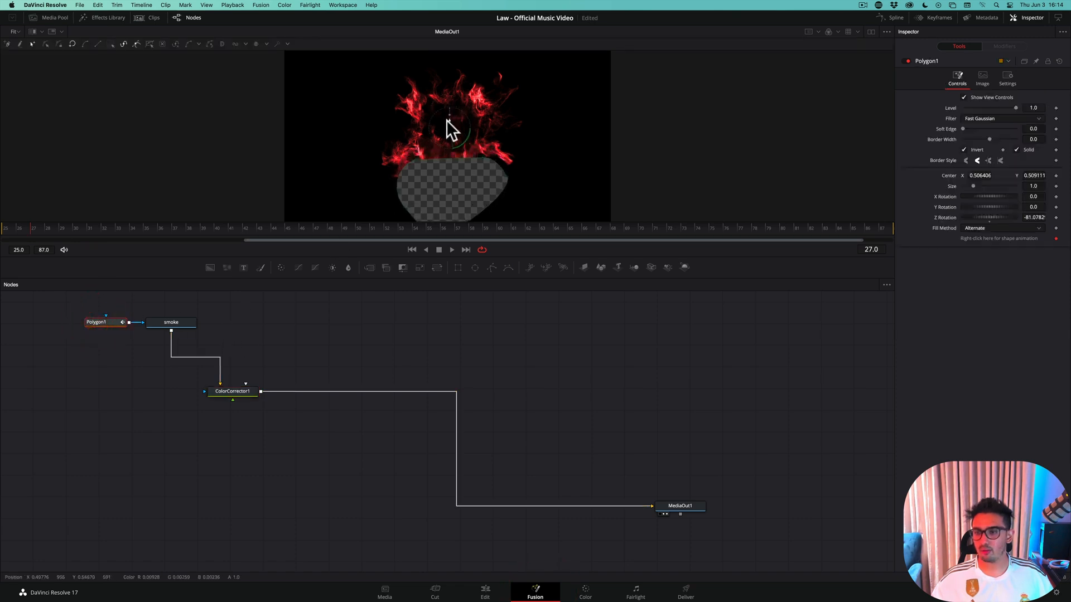
{"action": "key", "text": "super+s"}
{"action": "left_click", "coordinate": [485, 592]}
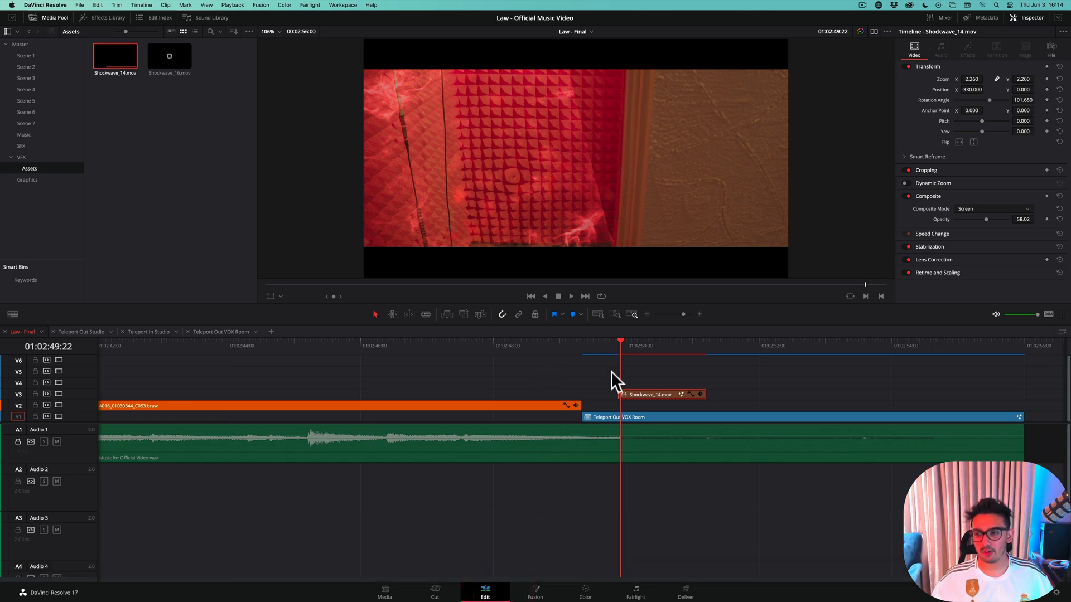
In Fusion, set the mask's center X to about 0.445, Z rotation to about -93.67 and soft edge to 0.063, and save
{"action": "left_click", "coordinate": [535, 592]}
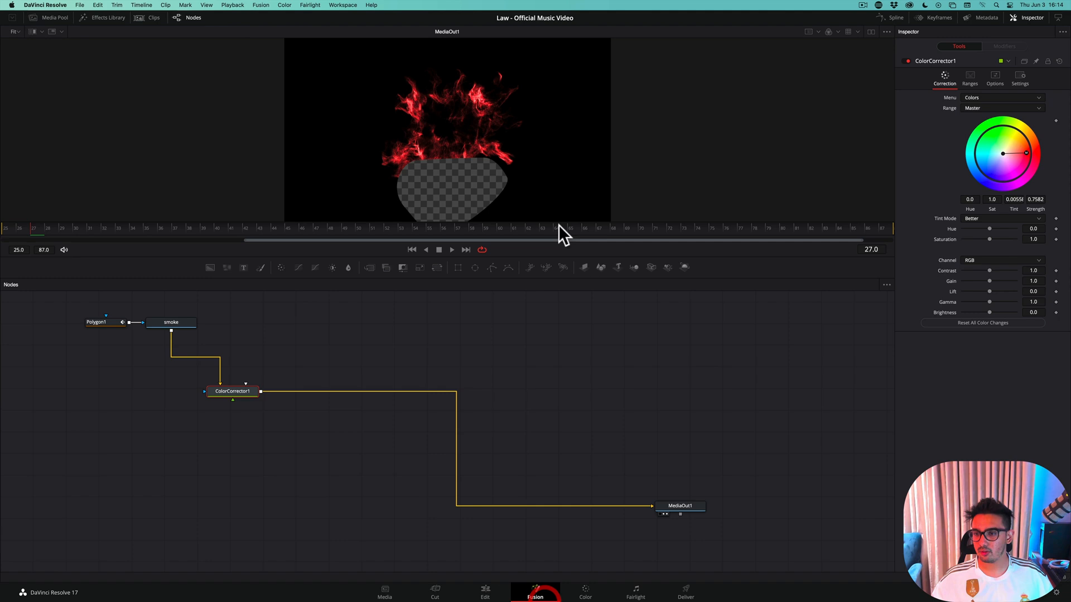
{"action": "left_click", "coordinate": [104, 324]}
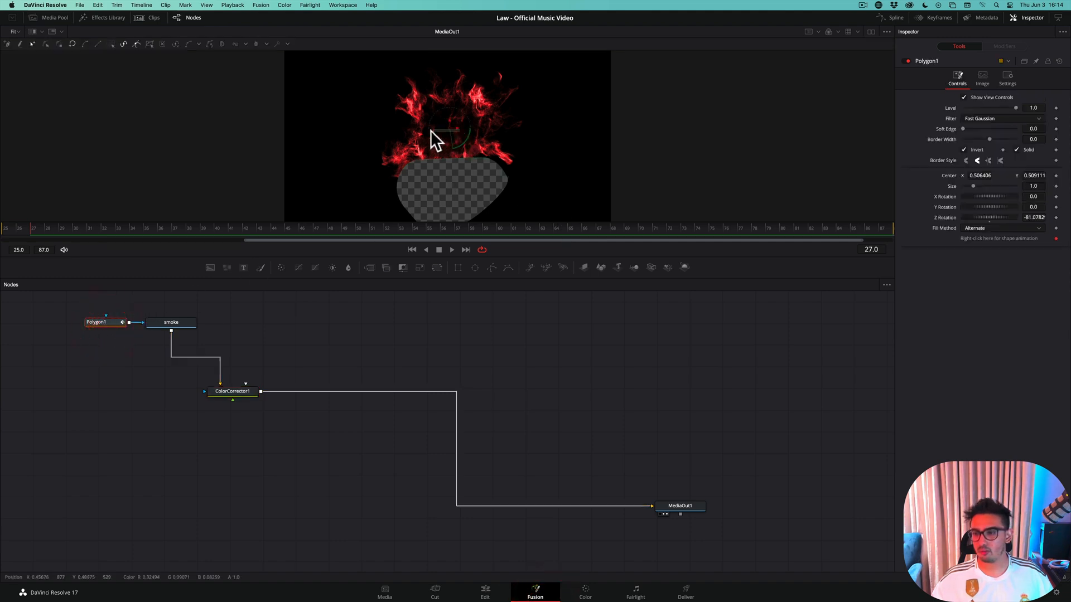
{"action": "left_click_drag", "start_coordinate": [455, 126], "coordinate": [428, 148]}
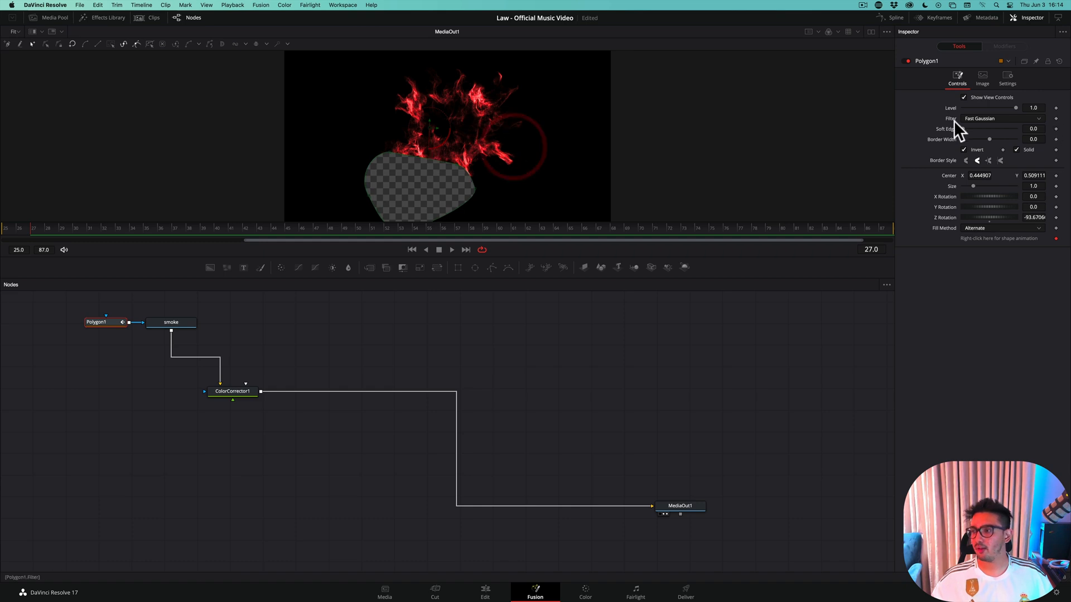
{"action": "left_click_drag", "start_coordinate": [963, 129], "coordinate": [979, 129]}
{"action": "key", "text": "super+s"}
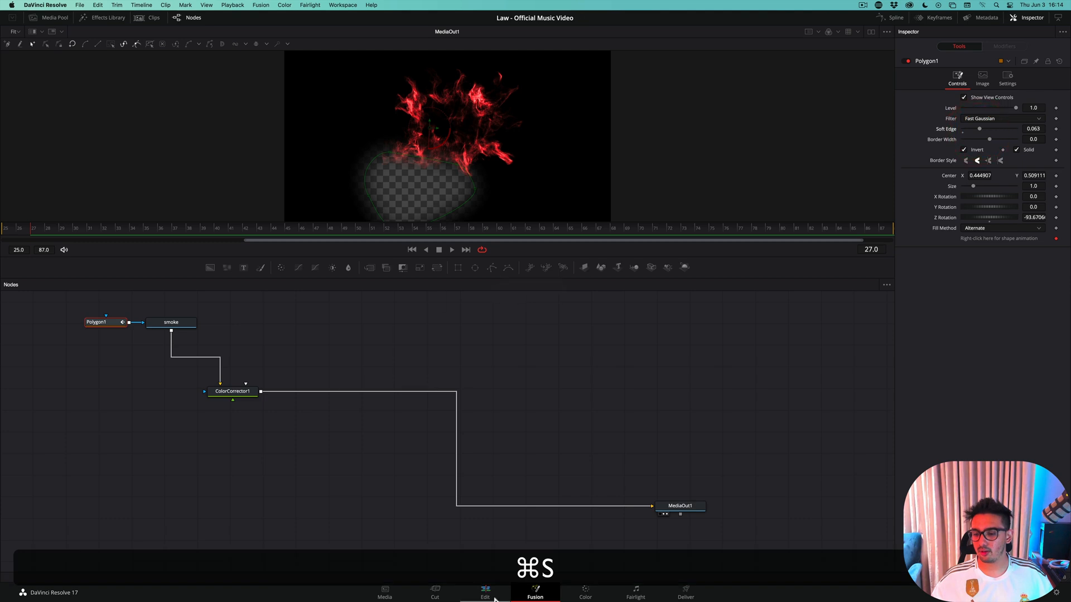
Return to the Edit page and play the transition from before the teleport to review the softened mask
{"action": "left_click", "coordinate": [494, 596]}
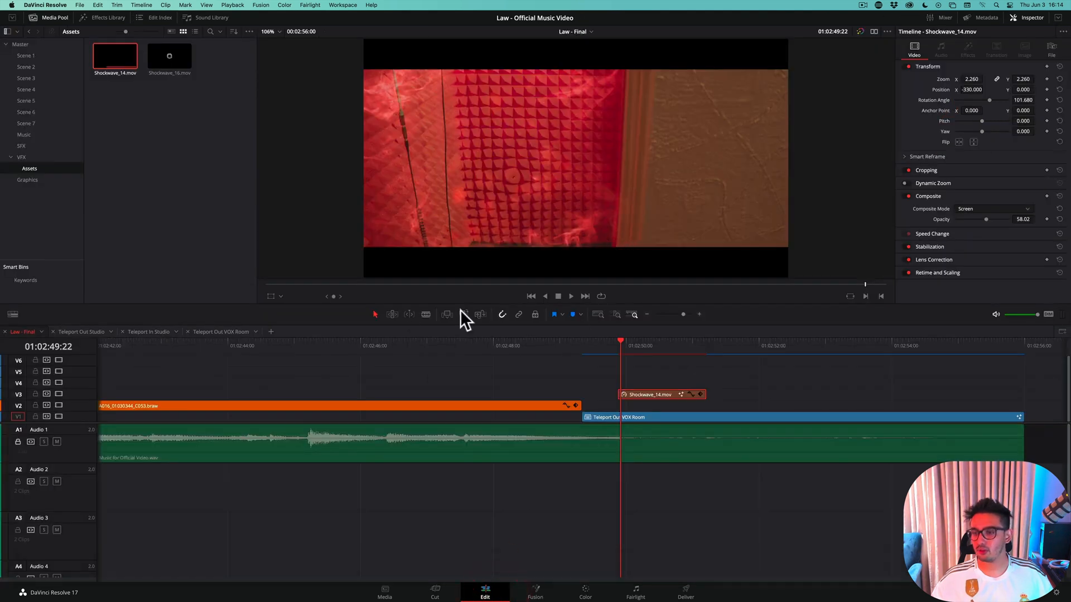
{"action": "left_click_drag", "start_coordinate": [610, 343], "coordinate": [566, 353]}
{"action": "key", "text": "space"}
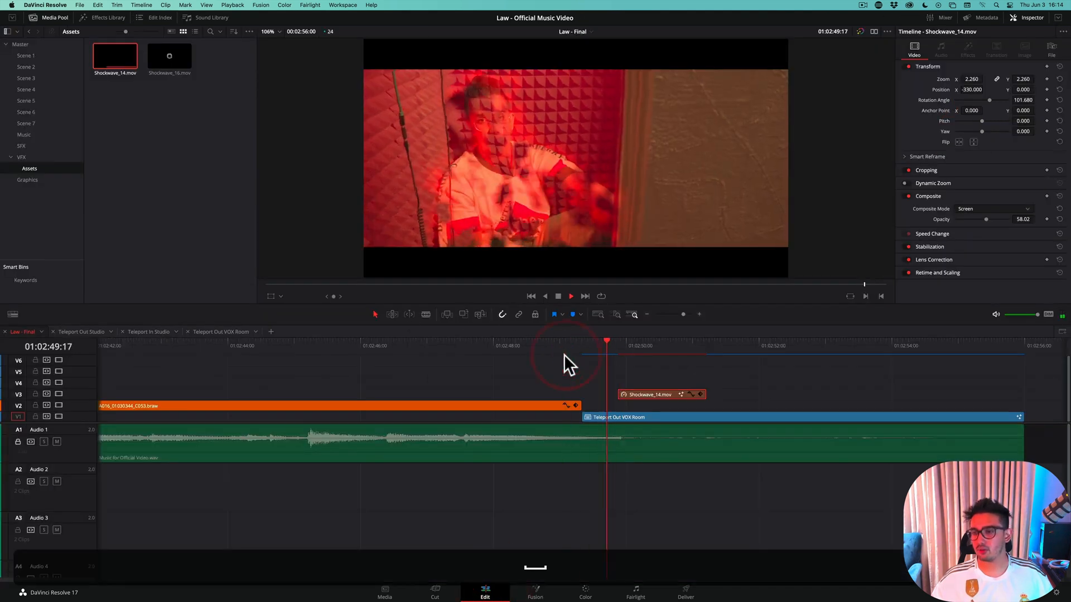
Play the VOX room transition from 01:02:49:01 to review the shockwave overlay
{"action": "key", "text": "space"}
{"action": "left_click", "coordinate": [561, 350]}
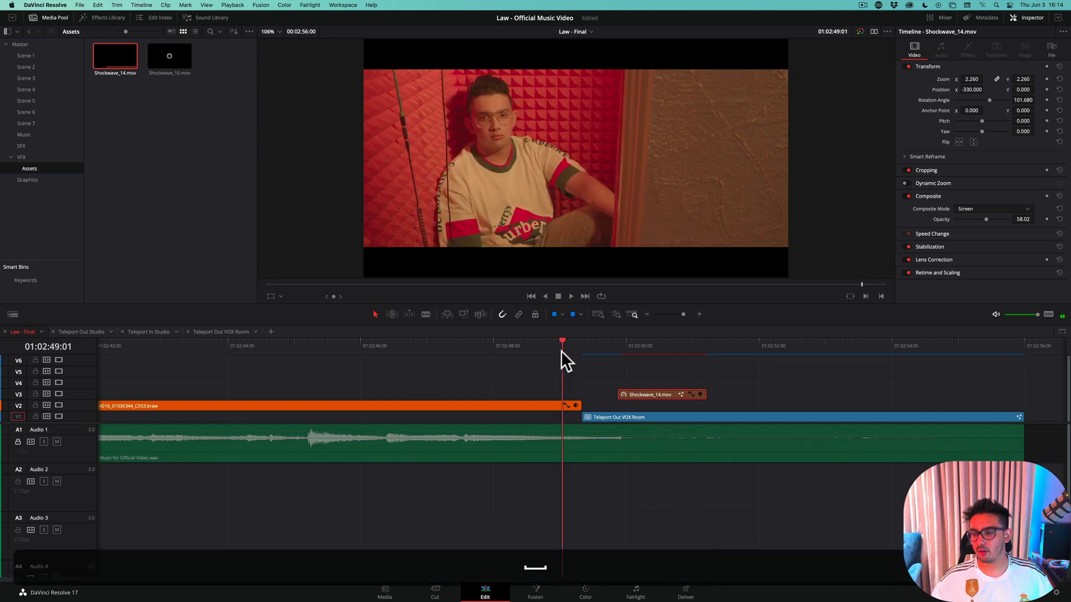
{"action": "key", "text": "space"}
{"action": "key", "text": "space"}
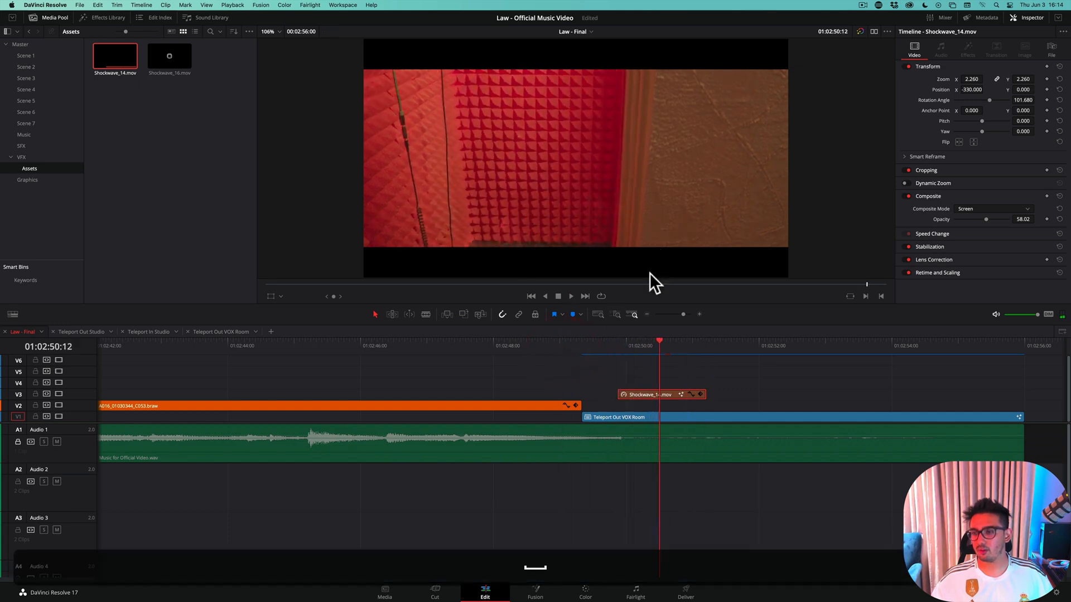
Disable the Teleport Out VOX Room clip, save, and open Shockwave_14.mov in Fusion at 01:02:49:21
{"action": "left_click", "coordinate": [618, 347]}
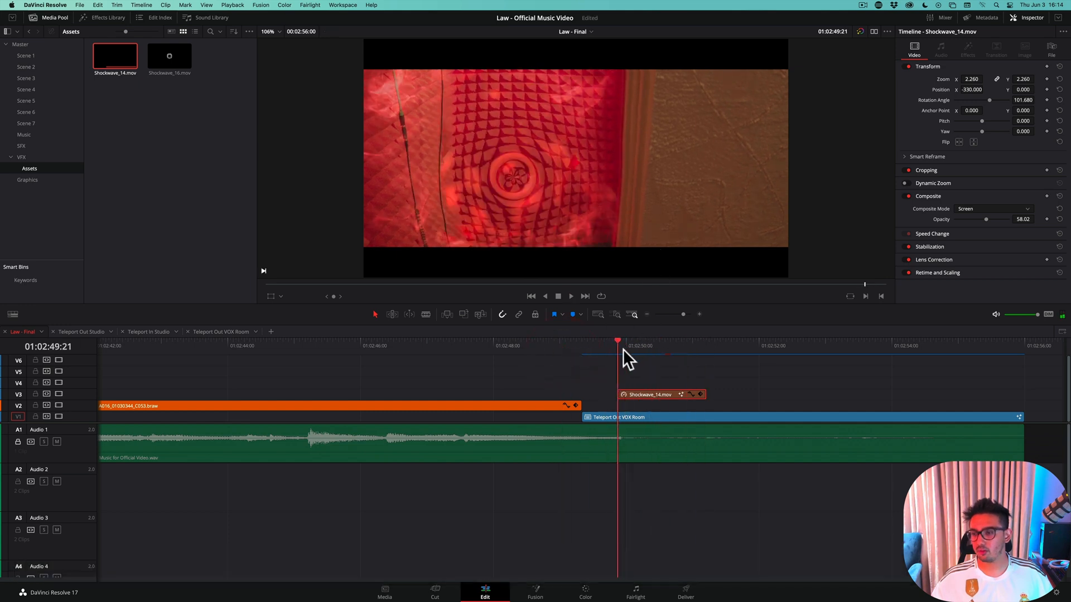
{"action": "left_click", "coordinate": [619, 415]}
{"action": "key", "text": "d"}
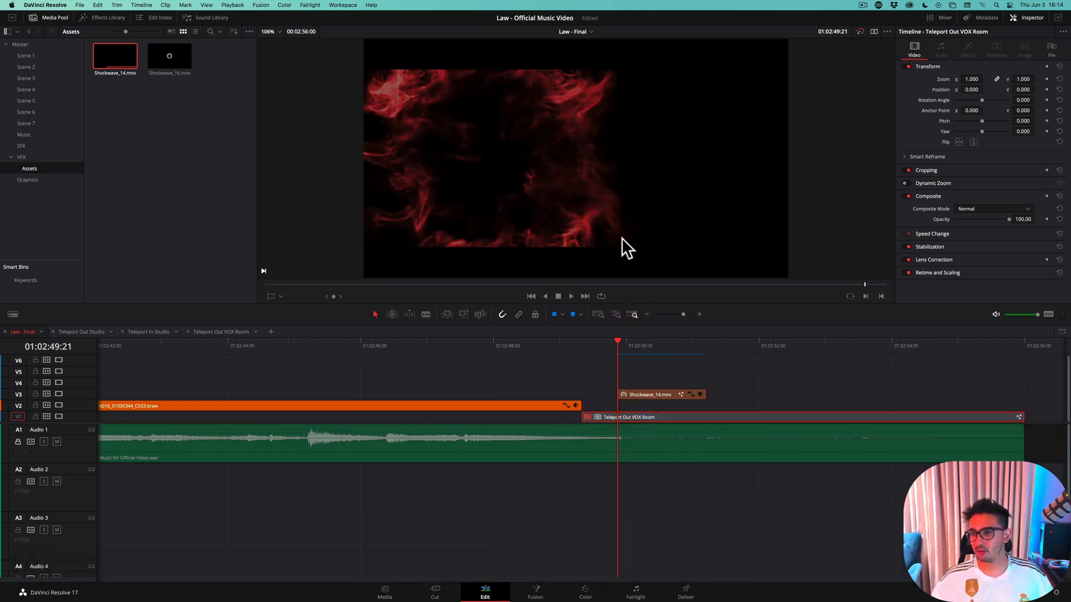
{"action": "key", "text": "super+s"}
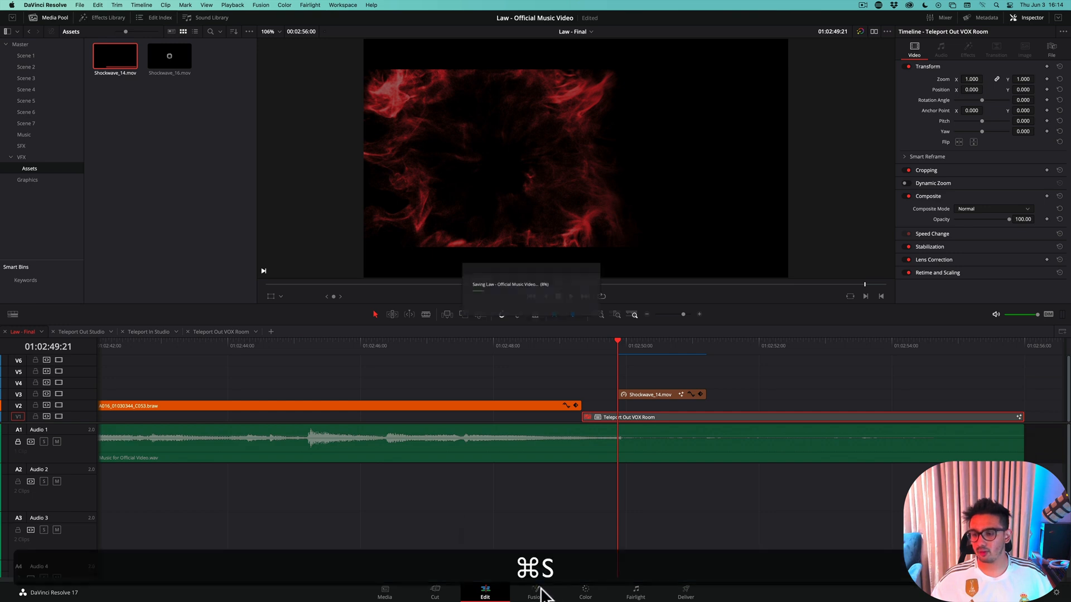
{"action": "left_click", "coordinate": [631, 393]}
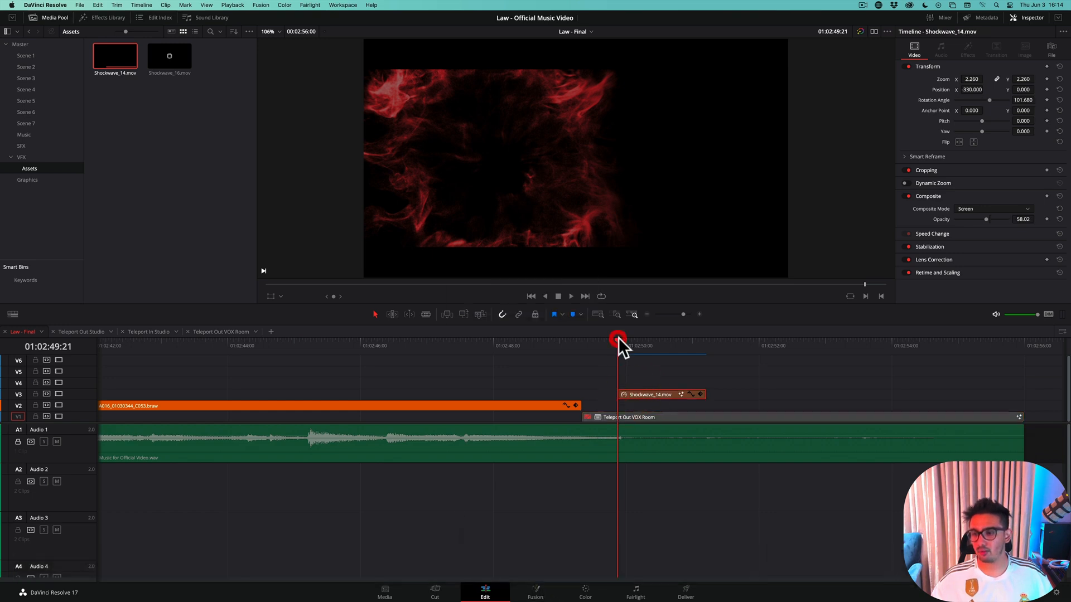
{"action": "left_click", "coordinate": [632, 340]}
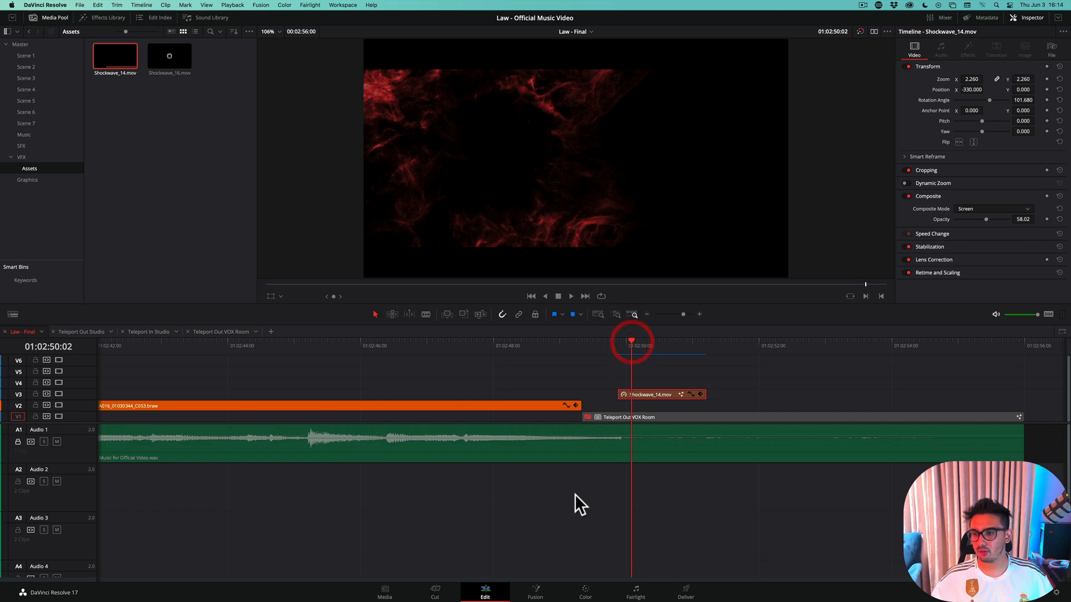
{"action": "mouse_move", "coordinate": [633, 345]}
{"action": "left_mouse_down"}
{"action": "mouse_move", "coordinate": [656, 341]}
{"action": "mouse_move", "coordinate": [614, 348]}
{"action": "left_mouse_up"}
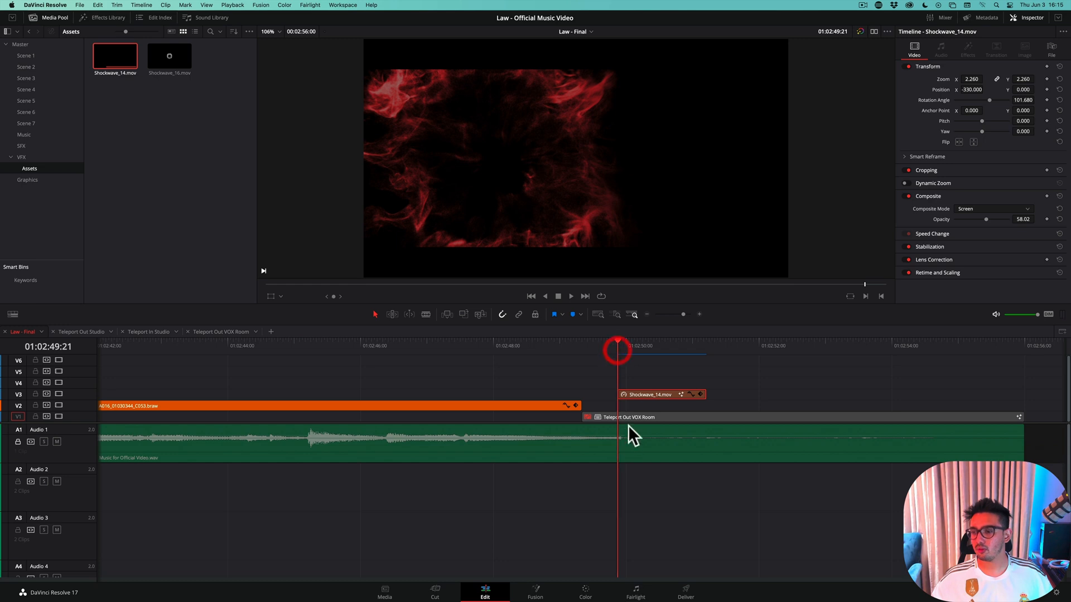
{"action": "left_click", "coordinate": [536, 590]}
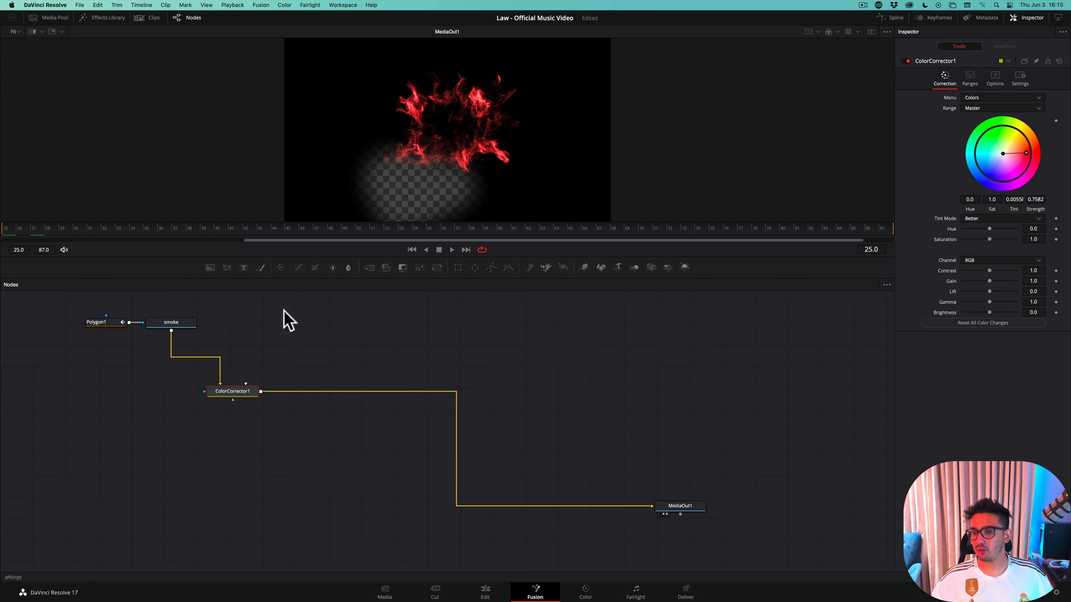
Set the Polygon1 mask's soft edge to 0.0252 and raise its center Y to about 0.525, and save
{"action": "left_click", "coordinate": [113, 323]}
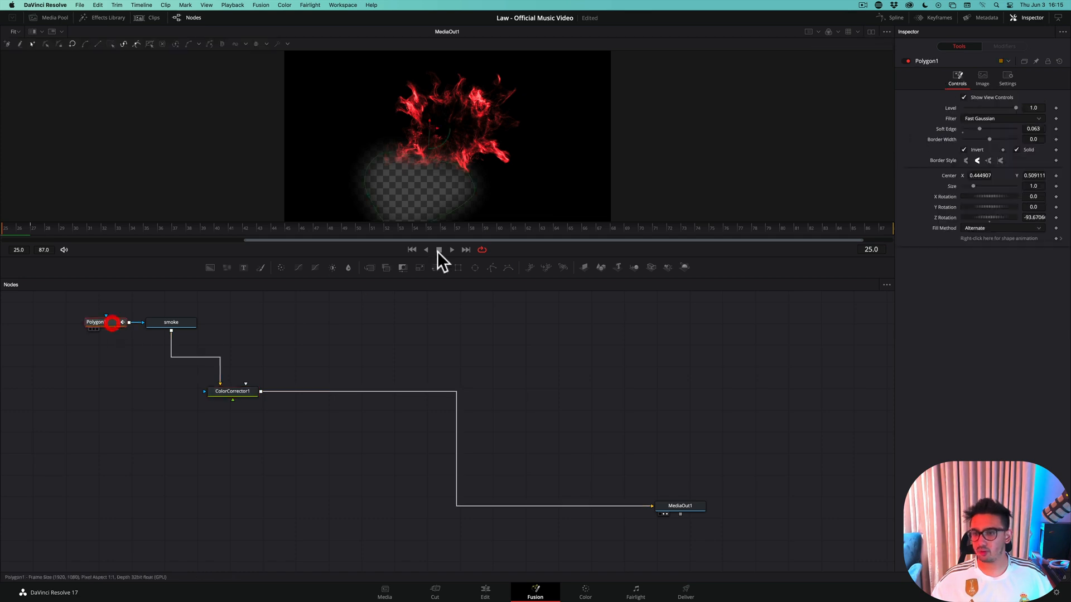
{"action": "left_click", "coordinate": [978, 128]}
{"action": "left_click_drag", "start_coordinate": [978, 126], "coordinate": [968, 127]}
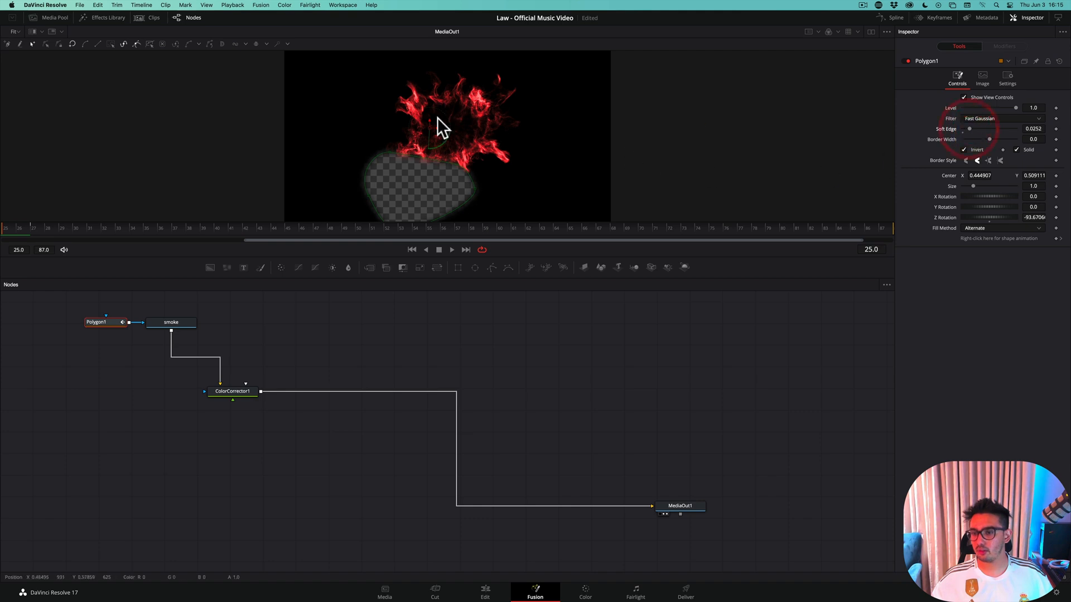
{"action": "left_click_drag", "start_coordinate": [430, 119], "coordinate": [431, 116]}
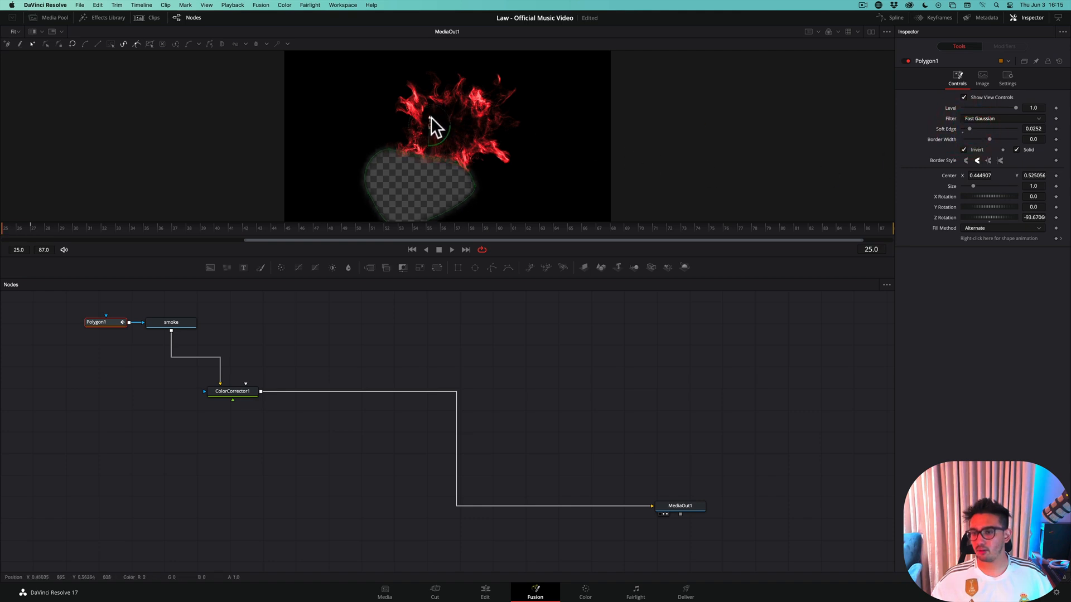
{"action": "key", "text": "super+s"}
Return to the Edit page and re-enable the Teleport Out VOX Room clip
{"action": "left_click", "coordinate": [488, 592]}
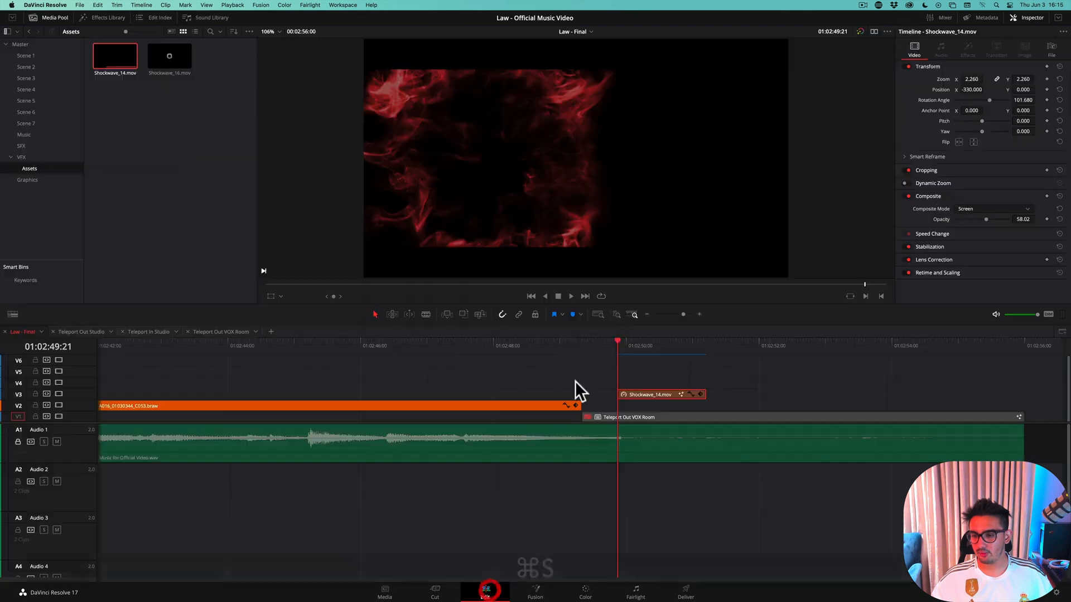
{"action": "left_click", "coordinate": [630, 417]}
{"action": "key", "text": "d"}
Play the transition twice from about 01:02:48:20 to review the adjusted mask, and save the project
{"action": "left_click_drag", "start_coordinate": [618, 343], "coordinate": [547, 343]}
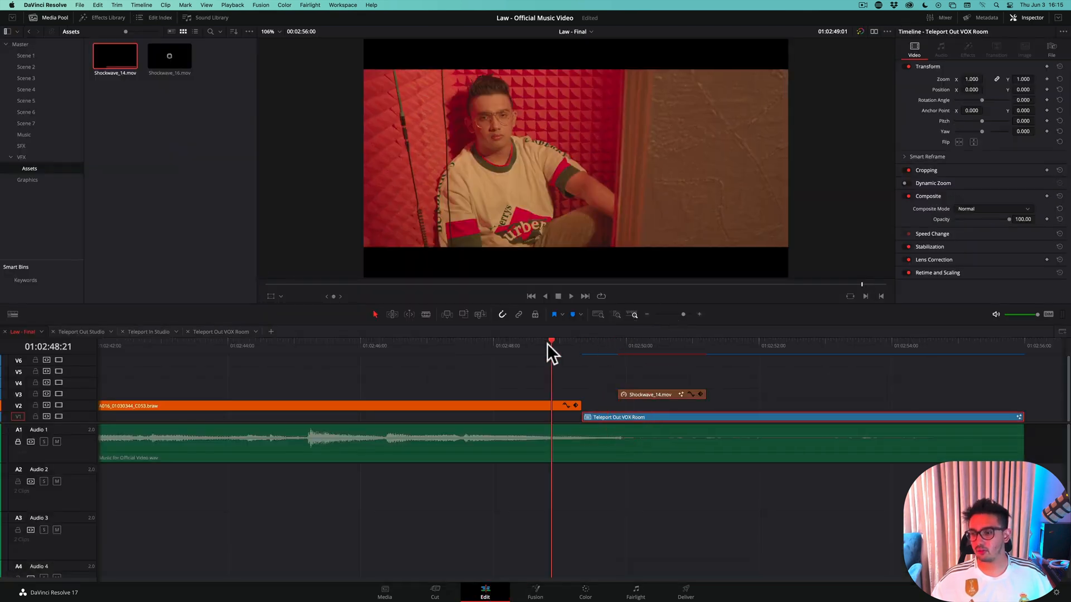
{"action": "key", "text": "space"}
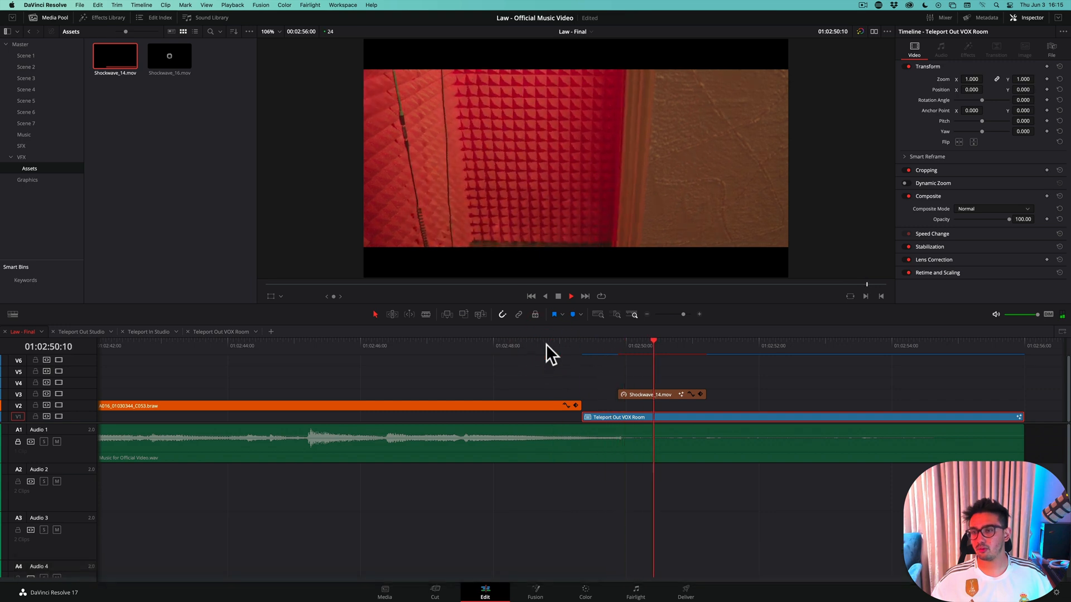
{"action": "key", "text": "space"}
{"action": "left_click_drag", "start_coordinate": [582, 344], "coordinate": [549, 346]}
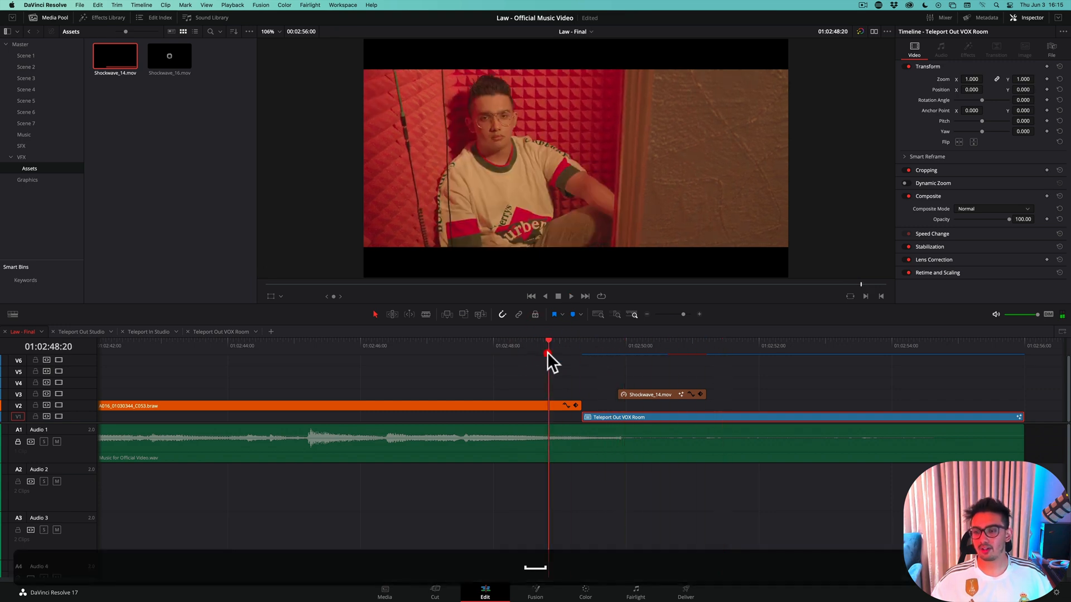
{"action": "key", "text": "space"}
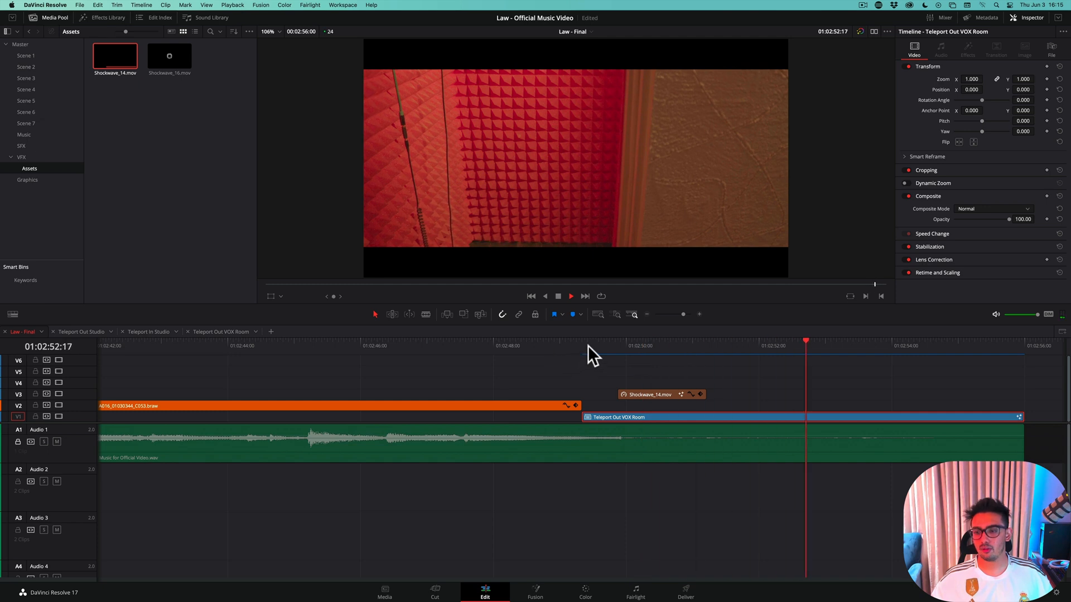
{"action": "key", "text": "space"}
{"action": "left_click", "coordinate": [559, 350]}
{"action": "key", "text": "super+s"}
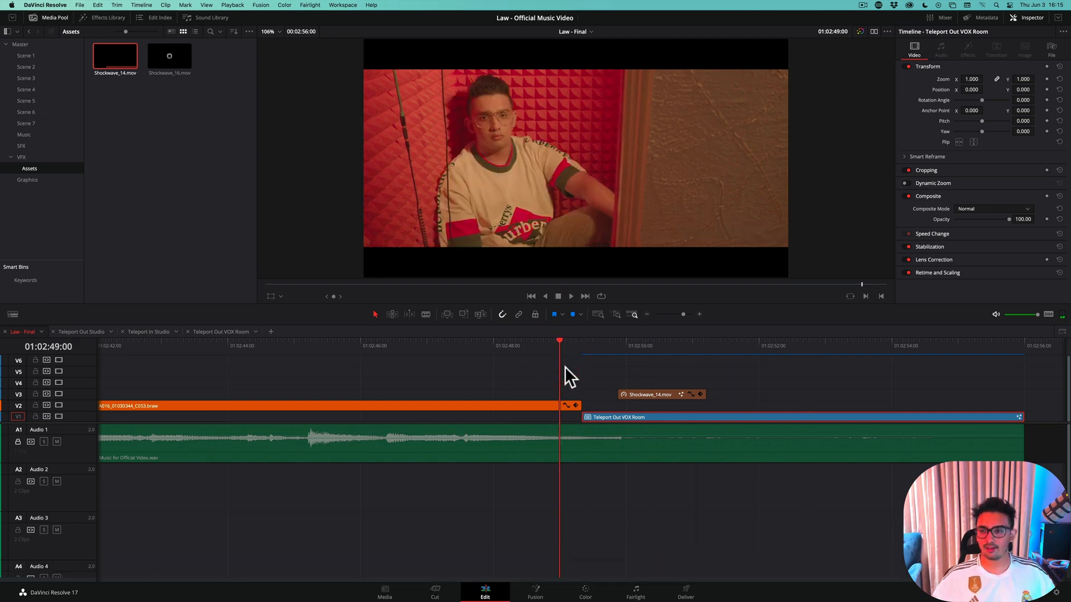
Play the effect from the start of the Teleport Out VOX Room clip at 01:02:49:08
{"action": "left_click", "coordinate": [574, 345]}
{"action": "left_click", "coordinate": [579, 346]}
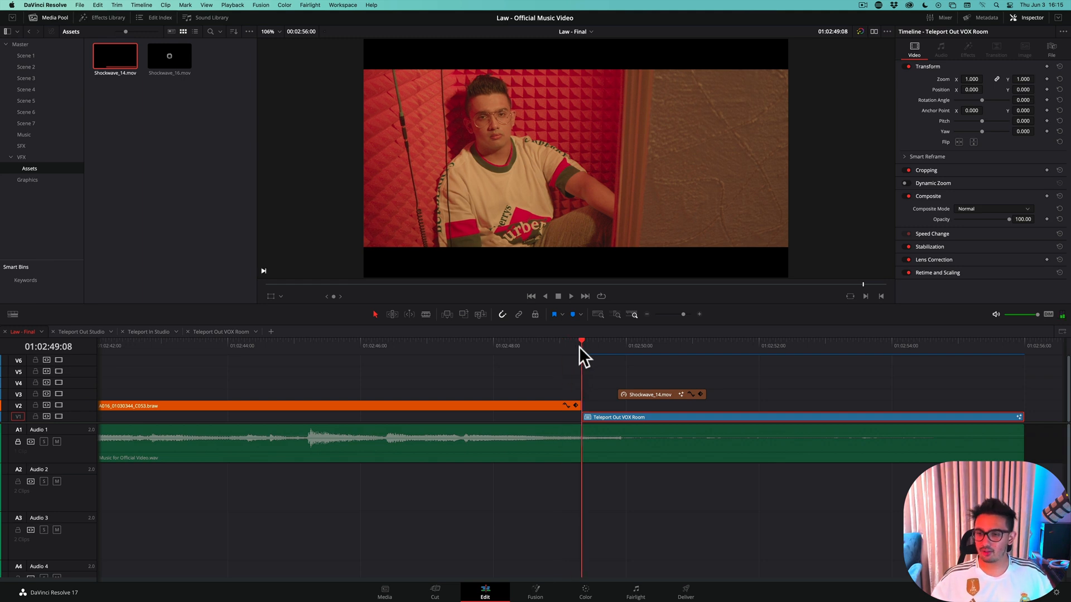
{"action": "key", "text": "space"}
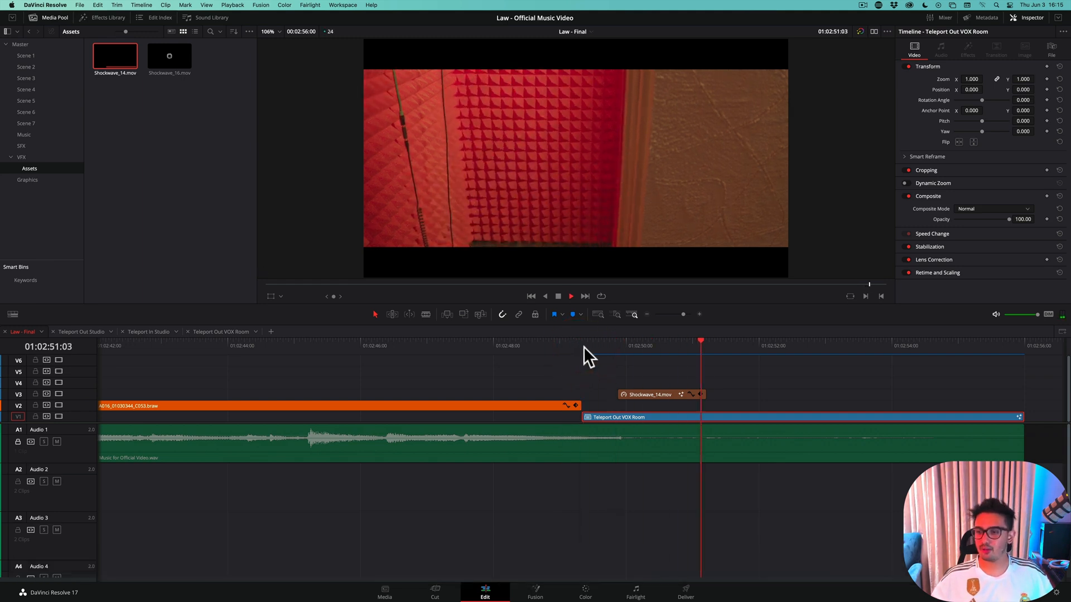
{"action": "key", "text": "space"}
Duplicate the second teleport 2.wav sound effect on Audio 2 to the VOX room teleport at the end of the timeline
{"action": "scroll", "coordinate": [587, 407], "scroll_direction": "up", "scroll_amount": 3}
{"action": "scroll", "coordinate": [558, 419], "scroll_direction": "down", "scroll_amount": 10}
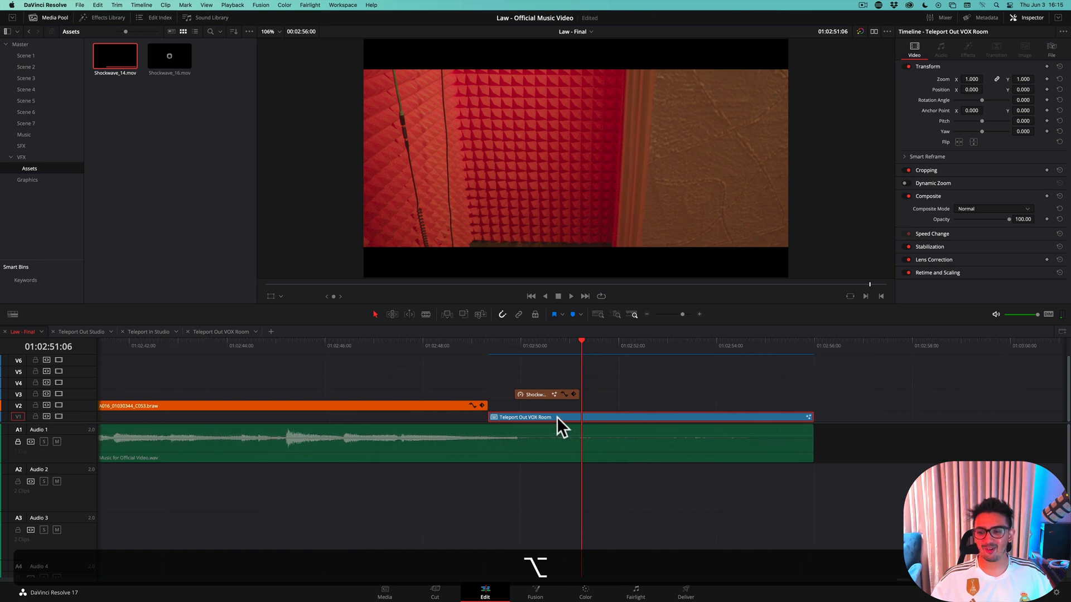
{"action": "key", "text": "alt+shift+z"}
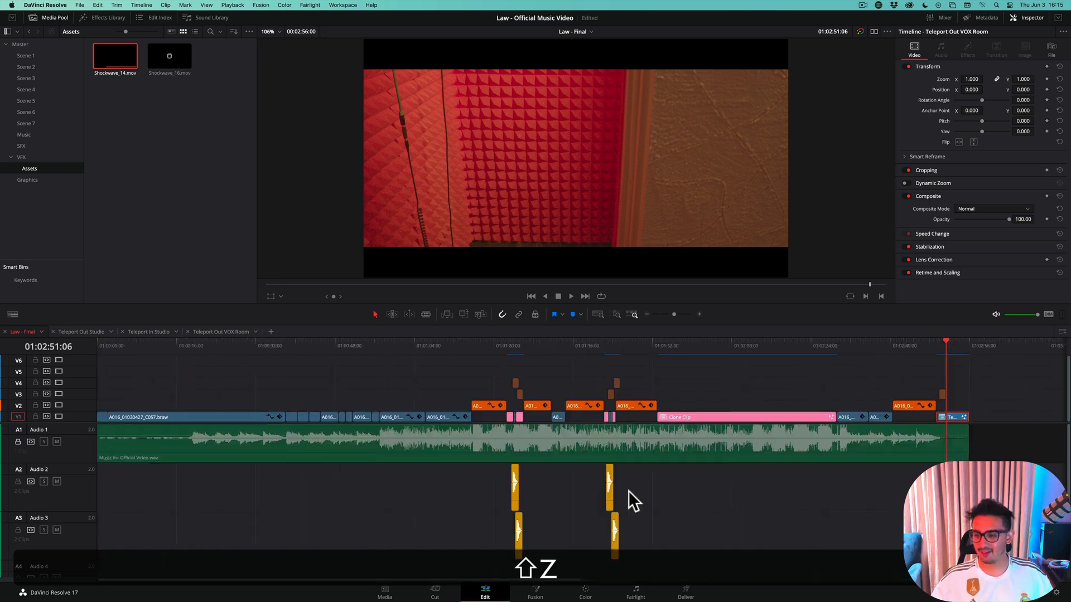
{"action": "left_click", "coordinate": [609, 493]}
{"action": "left_click_drag", "start_coordinate": [609, 502], "coordinate": [944, 498]}
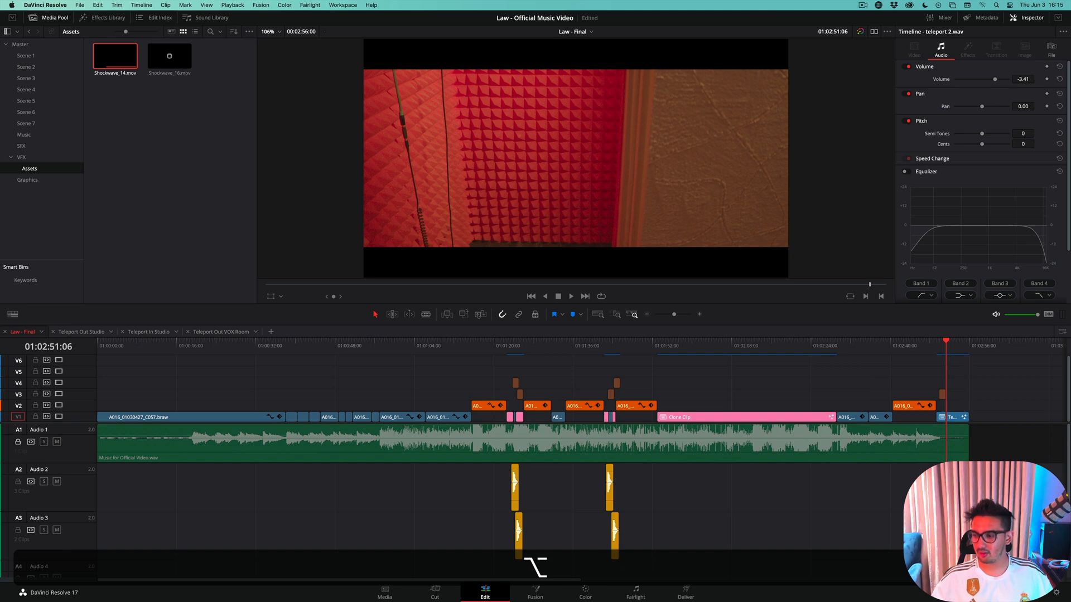
Align the start of the copied teleport 2.wav with the start of Shockwave_14.mov at 01:02:49:21, and play the result
{"action": "scroll", "coordinate": [655, 450], "scroll_direction": "up", "scroll_amount": 8}
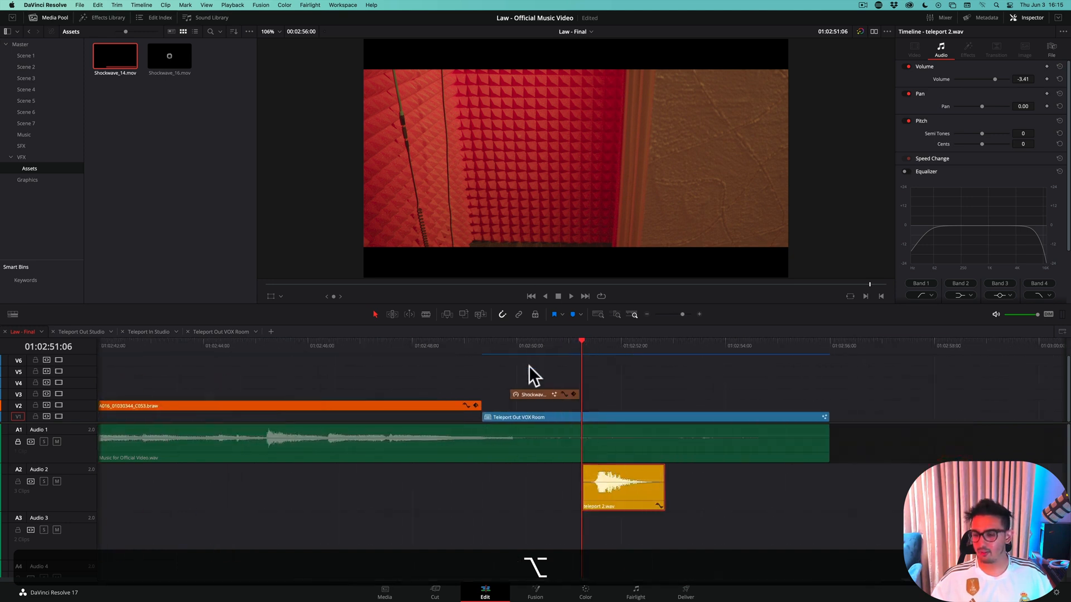
{"action": "left_click_drag", "start_coordinate": [522, 343], "coordinate": [505, 367]}
{"action": "left_click_drag", "start_coordinate": [641, 513], "coordinate": [555, 499]}
{"action": "left_click", "coordinate": [464, 345]}
{"action": "key", "text": "space"}
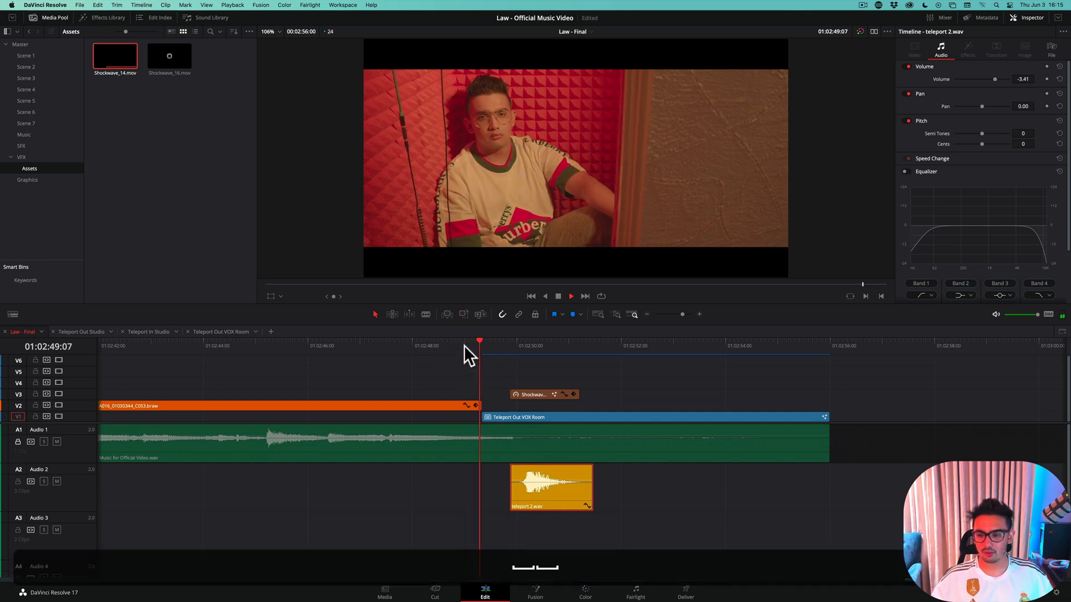
{"action": "key", "text": "space"}
Move teleport 2.wav earlier so its loud peak falls at 01:02:49:21 and its end lines up with Shockwave_14.mov's end
{"action": "left_click", "coordinate": [497, 347]}
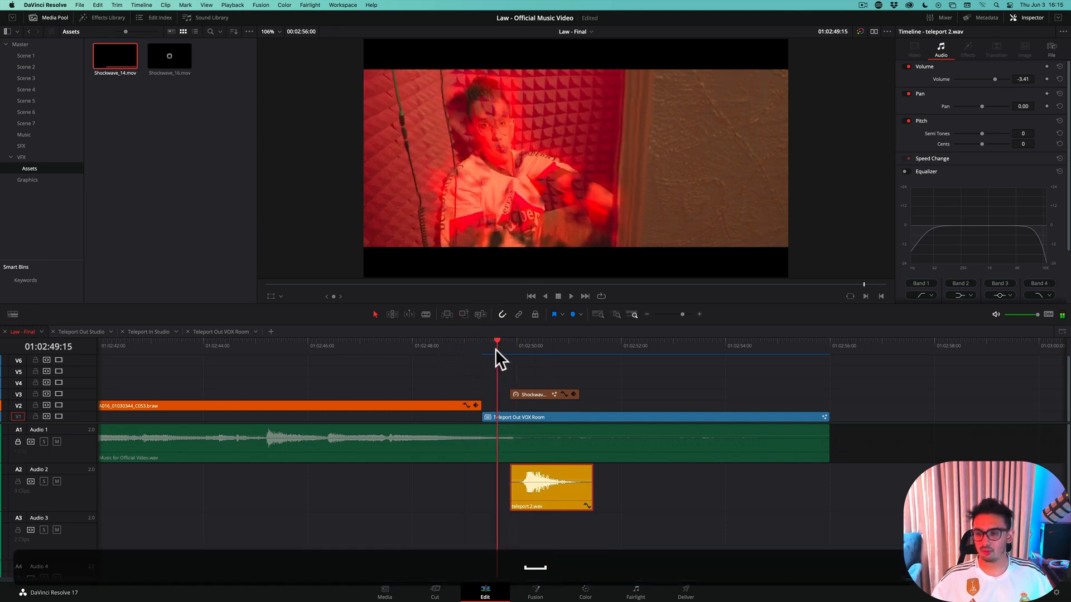
{"action": "left_click_drag", "start_coordinate": [496, 349], "coordinate": [503, 354]}
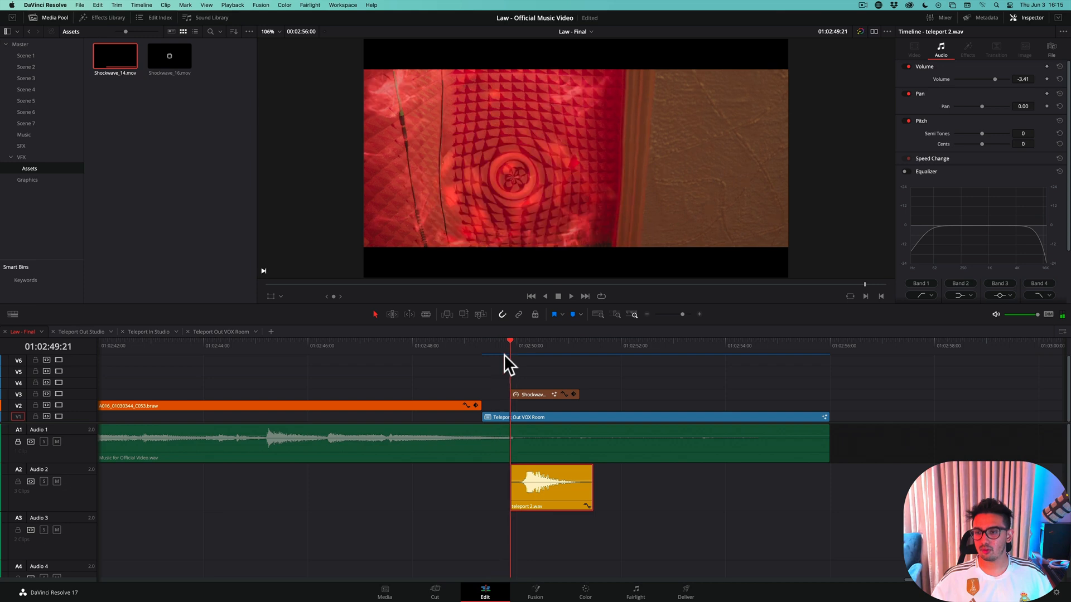
{"action": "left_click_drag", "start_coordinate": [527, 496], "coordinate": [512, 497]}
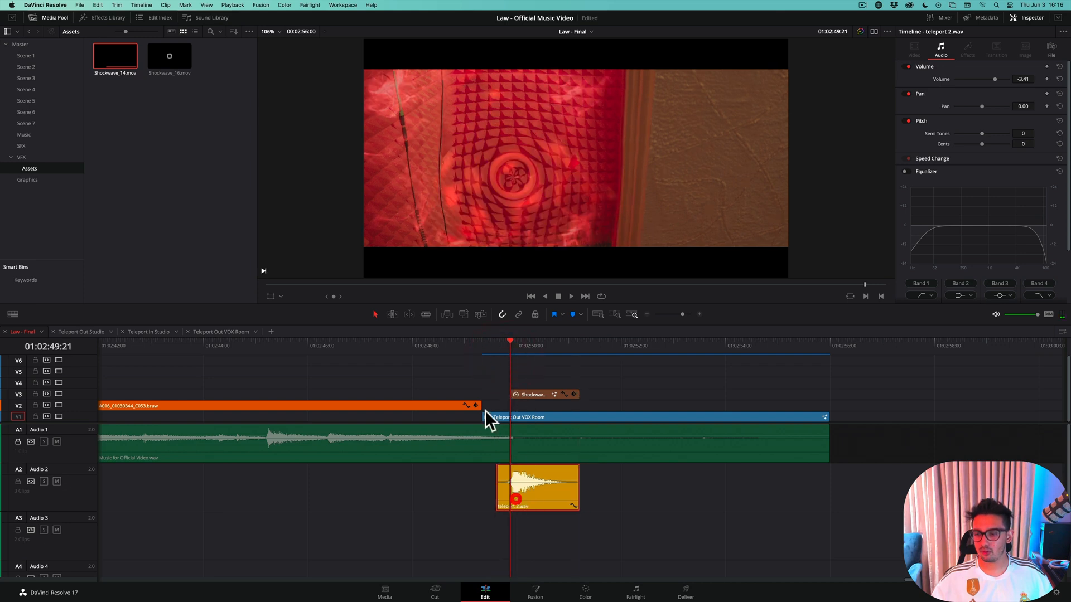
Play the teleport repeatedly from just before the effect to check the sound's sync with the picture
{"action": "left_click", "coordinate": [469, 344]}
{"action": "key", "text": "space"}
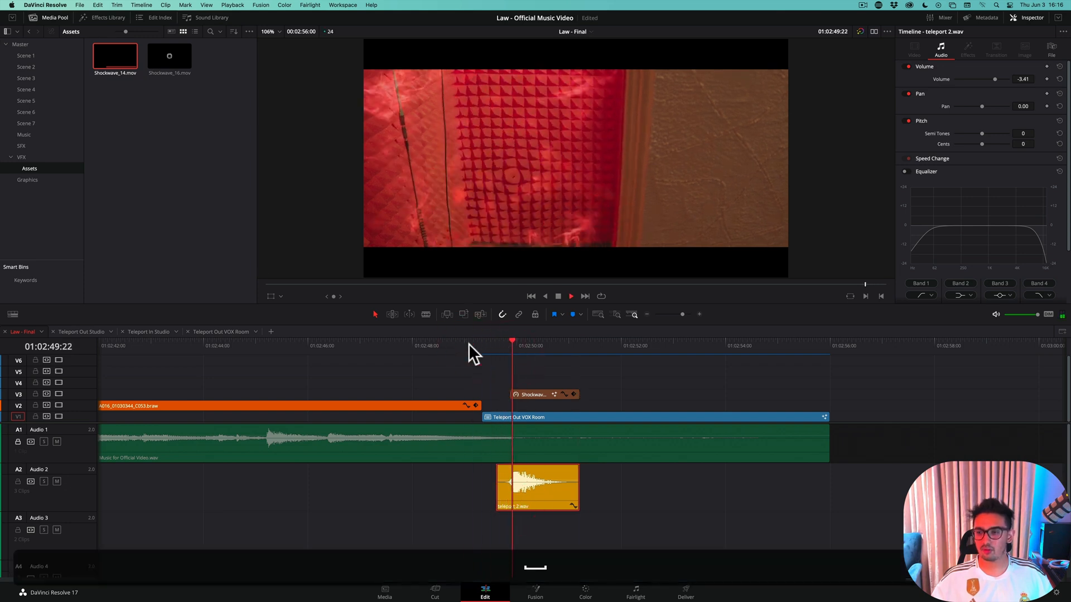
{"action": "key", "text": "space"}
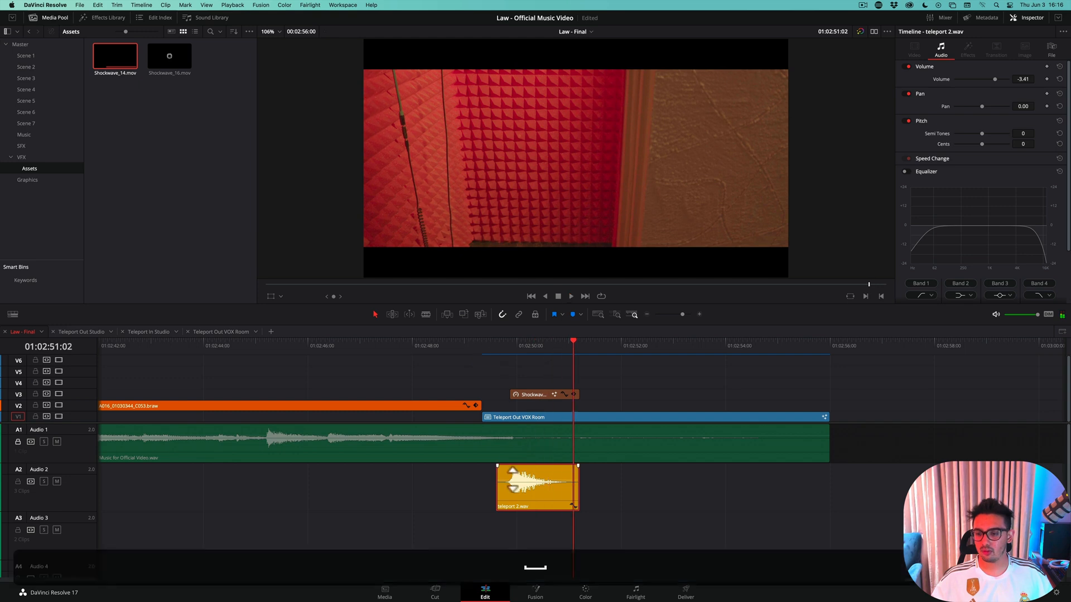
{"action": "left_click", "coordinate": [478, 346]}
{"action": "key", "text": "space"}
{"action": "key", "text": "space"}
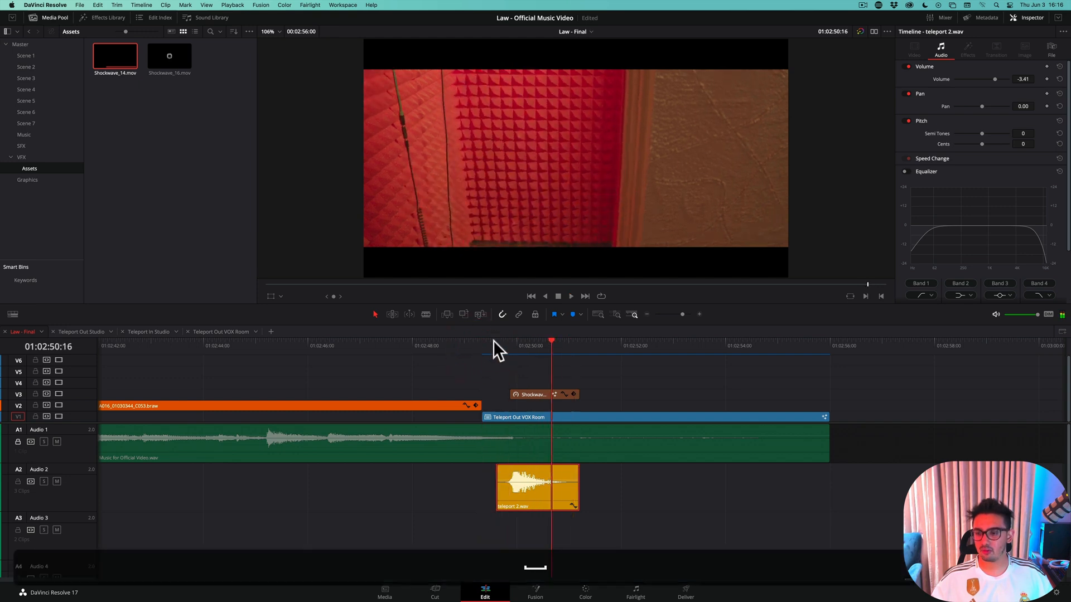
{"action": "left_click", "coordinate": [493, 343]}
{"action": "key", "text": "space"}
{"action": "key", "text": "space"}
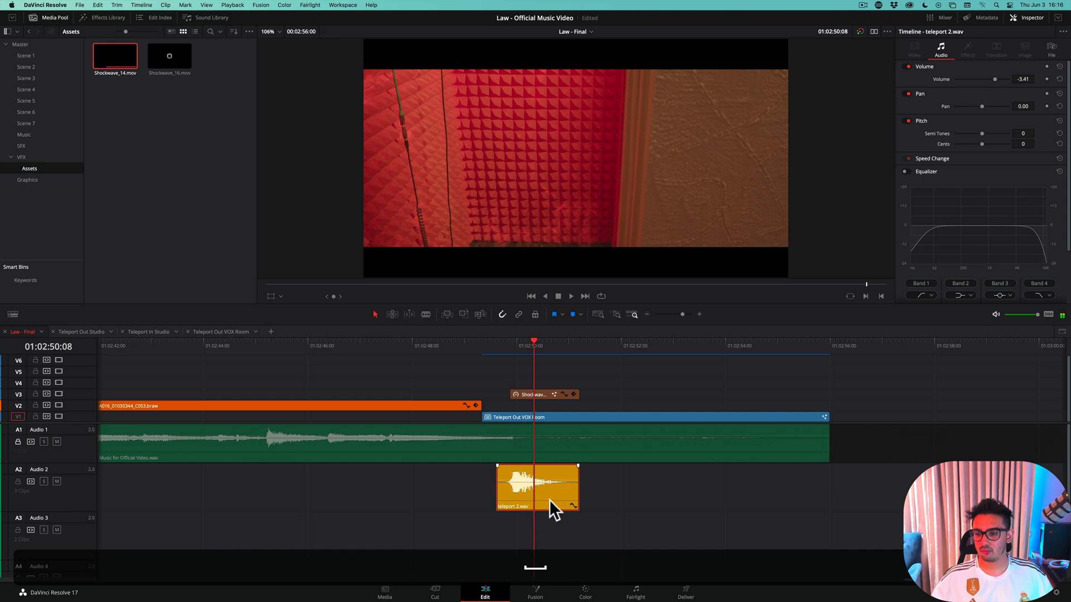
Lower the volume of the copied teleport 2.wav clip to -11.93 and play the transition from about 01:02:49:04
{"action": "left_click", "coordinate": [546, 496]}
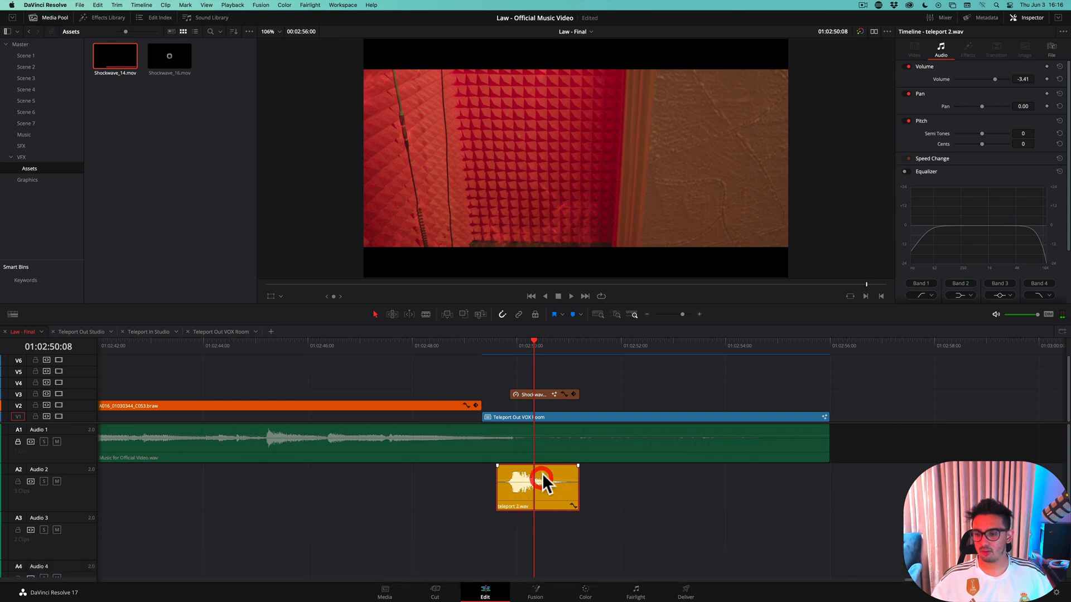
{"action": "scroll", "coordinate": [544, 483], "scroll_direction": "up", "scroll_amount": 5}
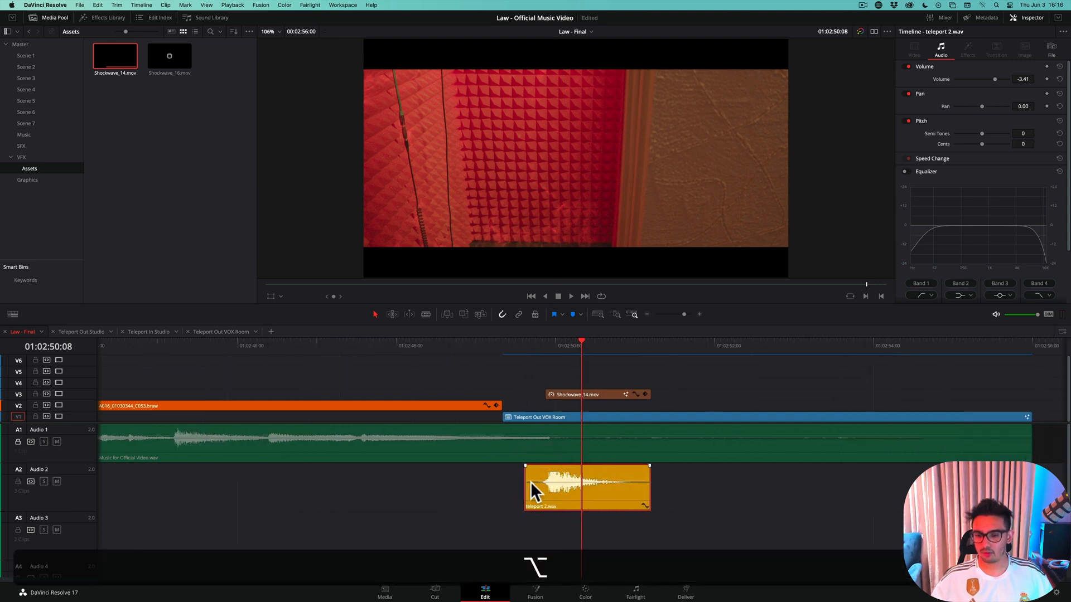
{"action": "left_click_drag", "start_coordinate": [538, 482], "coordinate": [538, 484]}
{"action": "left_click", "coordinate": [447, 348]}
{"action": "key", "text": "space"}
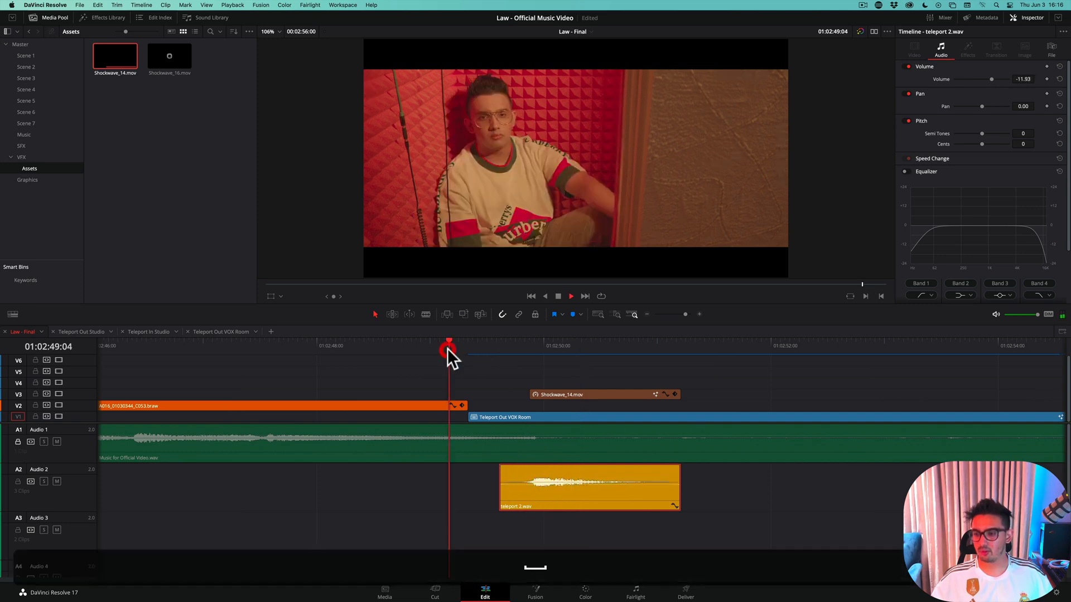
Lower the volume of the teleport 2.wav clip on Audio 2 to -21.31 and play the transition from just before the effect
{"action": "key", "text": "space"}
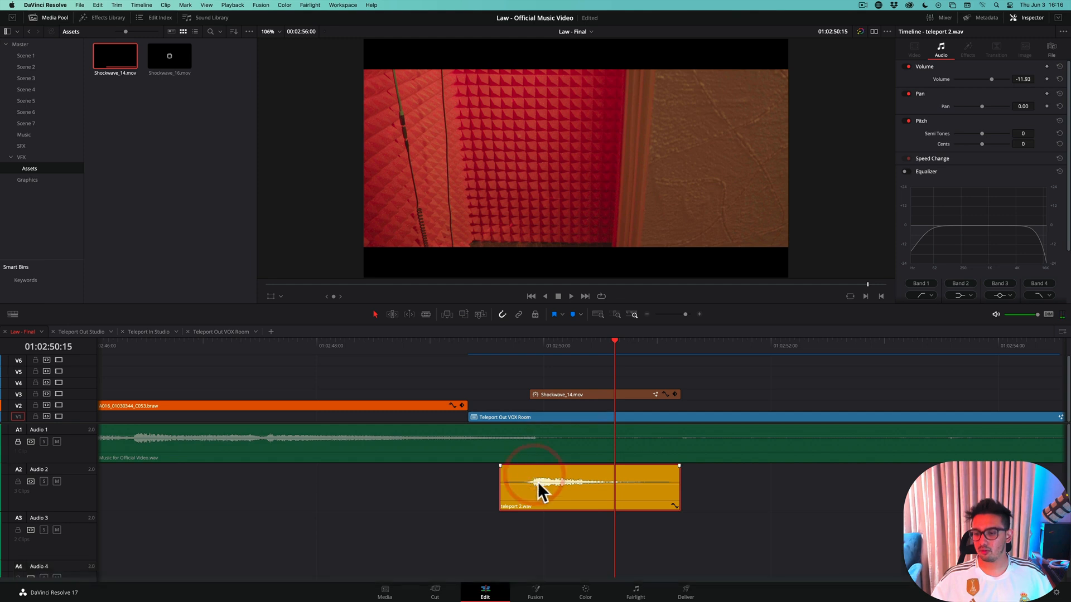
{"action": "left_click_drag", "start_coordinate": [537, 480], "coordinate": [538, 490]}
{"action": "left_click", "coordinate": [460, 346]}
{"action": "key", "text": "space"}
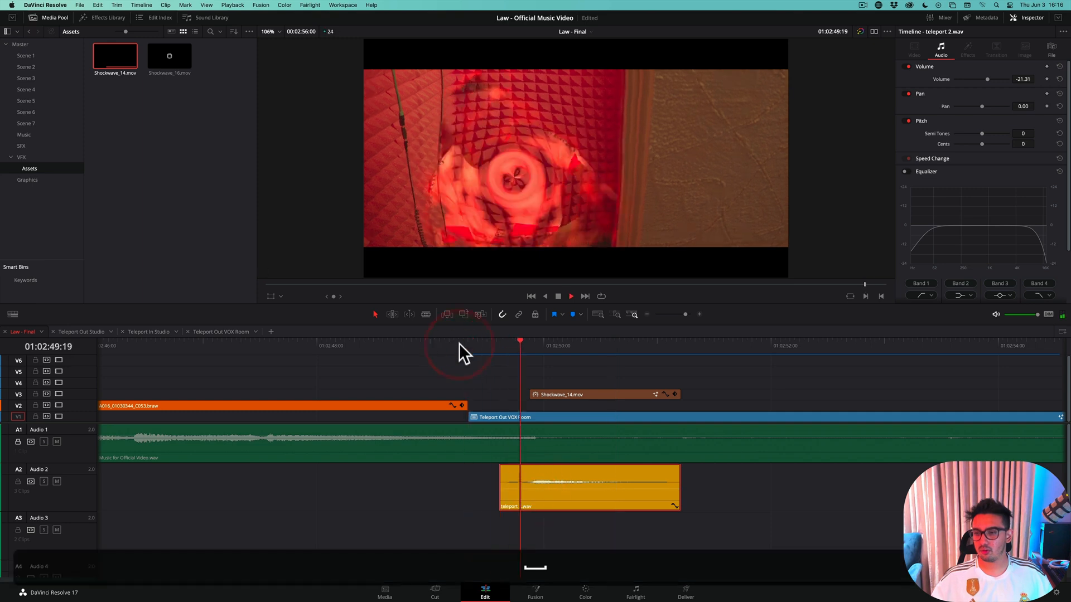
{"action": "left_click", "coordinate": [457, 346]}
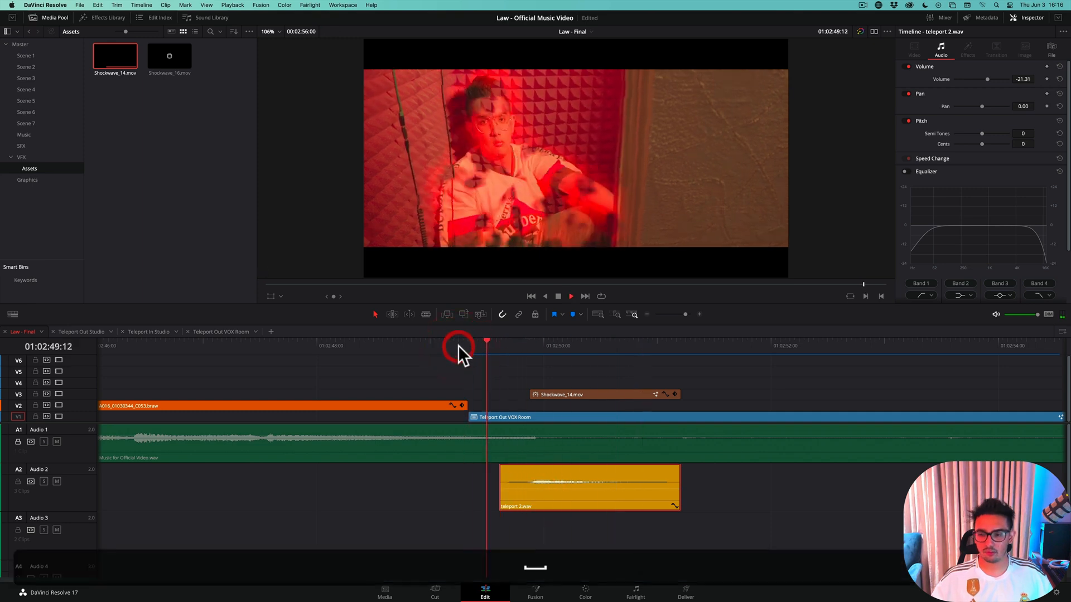
{"action": "key", "text": "space"}
Try teleport 2.wav two frames later, play the transition, and move the clip back by two frames
{"action": "left_click_drag", "start_coordinate": [525, 490], "coordinate": [533, 492]}
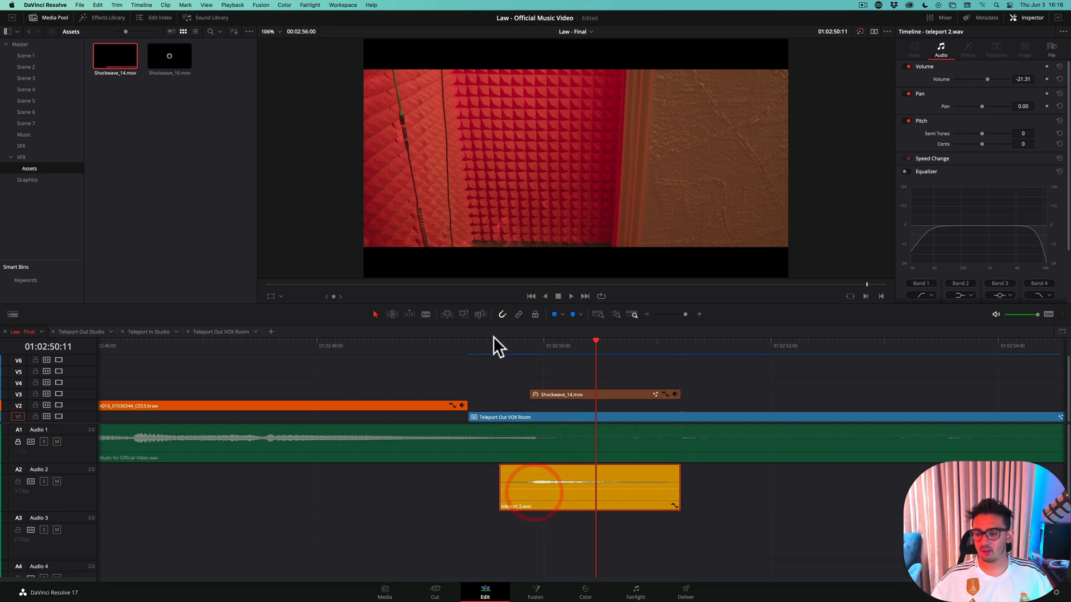
{"action": "key", "text": "period"}
{"action": "key", "text": "period"}
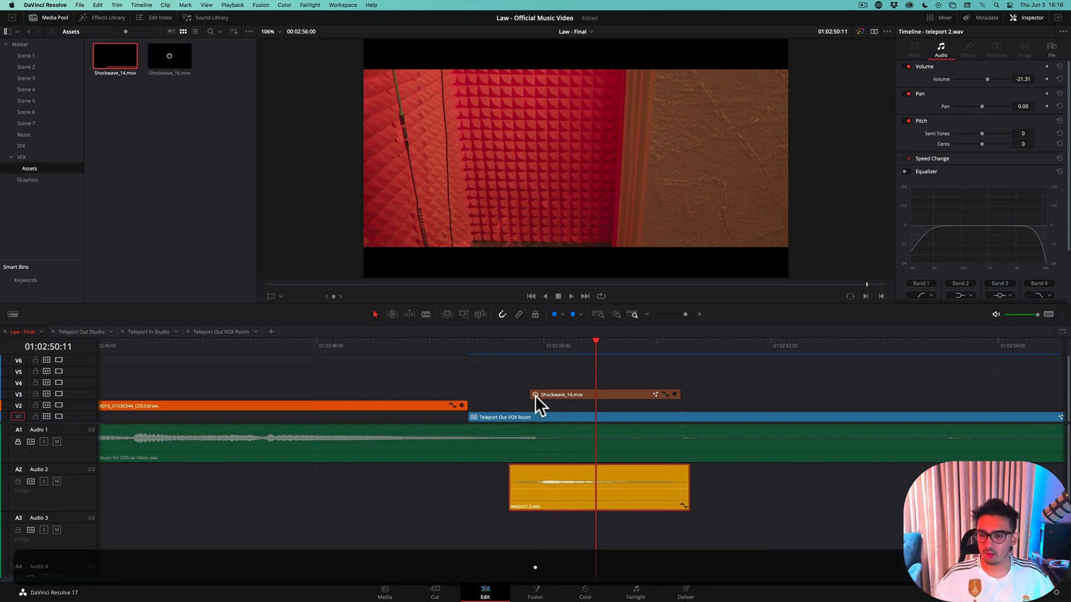
{"action": "left_click", "coordinate": [440, 348]}
{"action": "key", "text": "space"}
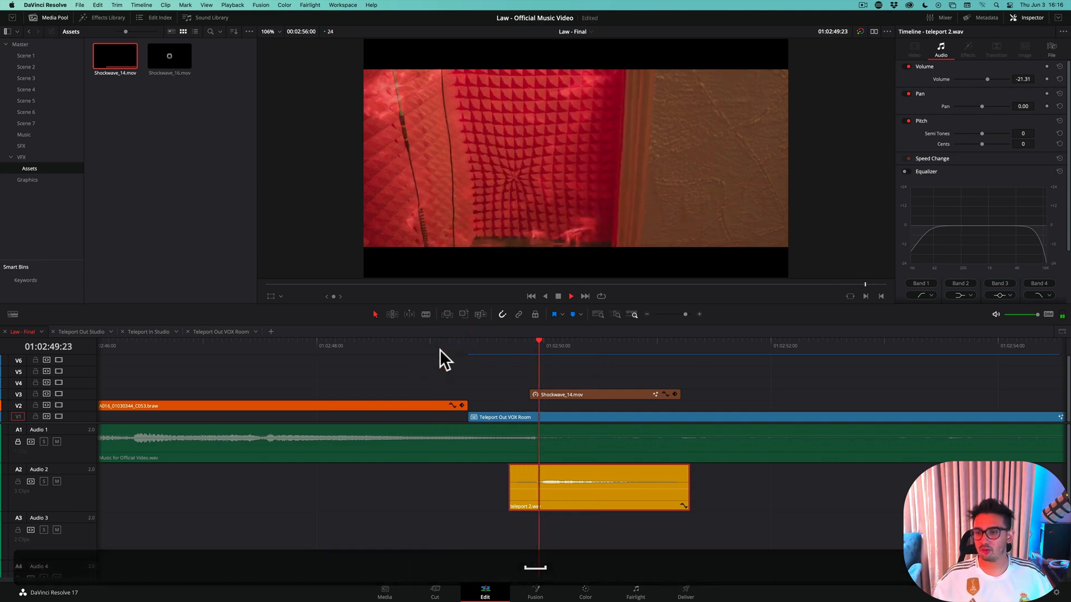
{"action": "key", "text": "space"}
{"action": "key", "text": "comma"}
{"action": "key", "text": "comma"}
Replay the teleport to judge the sound's timing and nudge teleport 2.wav one frame earlier
{"action": "key", "text": "space"}
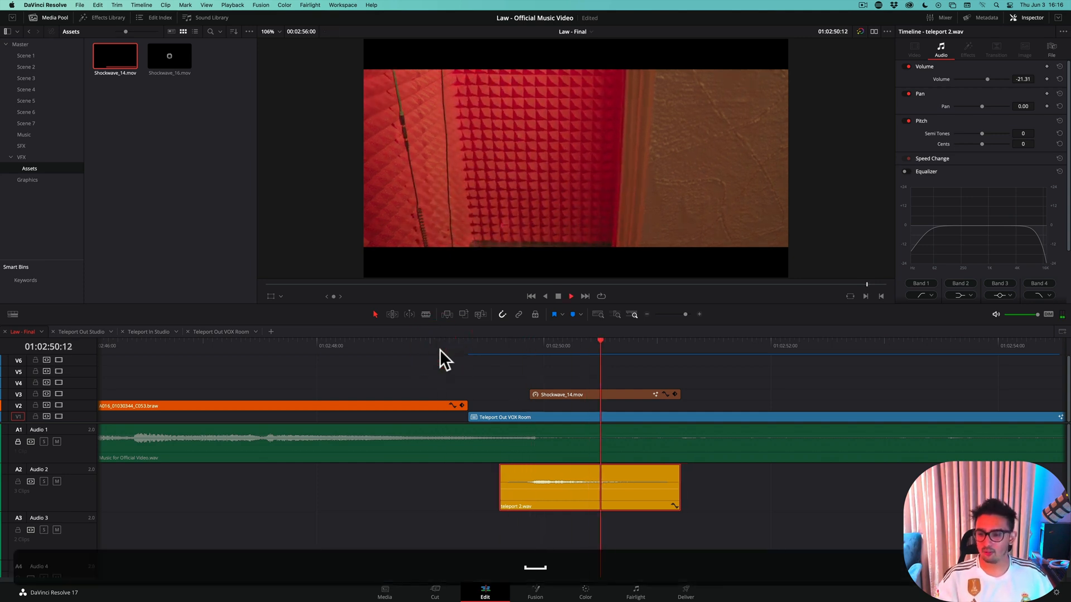
{"action": "key", "text": "space"}
{"action": "key", "text": "Left"}
{"action": "key", "text": "Left"}
{"action": "key", "text": "Left"}
{"action": "key", "text": "Left"}
{"action": "key", "text": "Left"}
{"action": "key", "text": "Left"}
{"action": "key", "text": "Left"}
{"action": "key", "text": "Left"}
{"action": "key", "text": "Left"}
{"action": "key", "text": "Left"}
{"action": "key", "text": "Left"}
{"action": "key", "text": "Left"}
{"action": "key", "text": "Left"}
{"action": "key", "text": "Left"}
{"action": "key", "text": "Left"}
{"action": "key", "text": "Left"}
{"action": "key", "text": "Left"}
{"action": "key", "text": "Left"}
{"action": "key", "text": "Left"}
{"action": "key", "text": "Left"}
{"action": "key", "text": "space"}
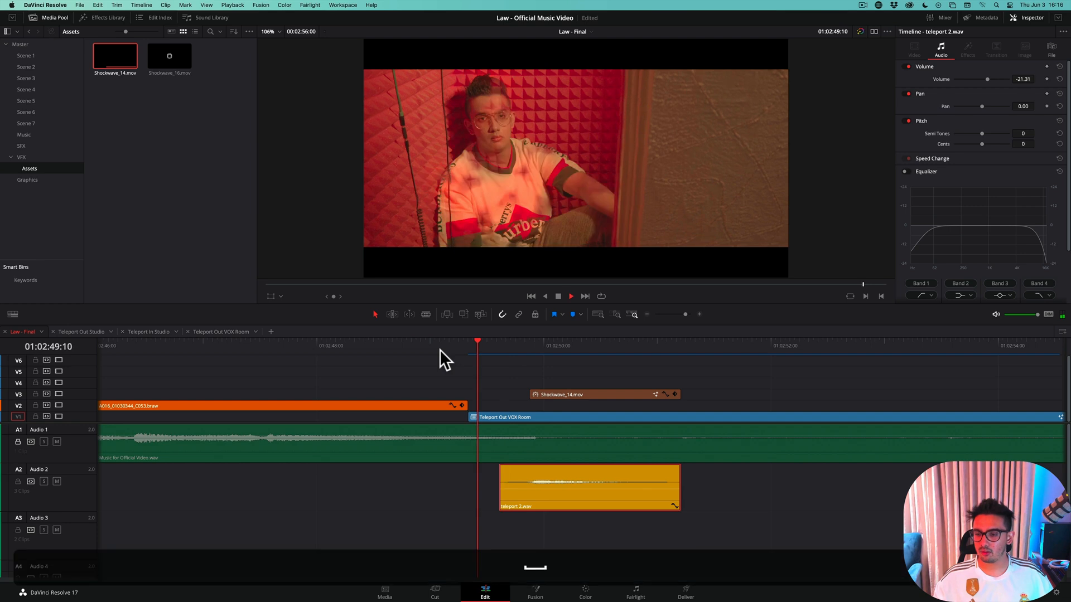
{"action": "key", "text": "space"}
{"action": "key", "text": "comma"}
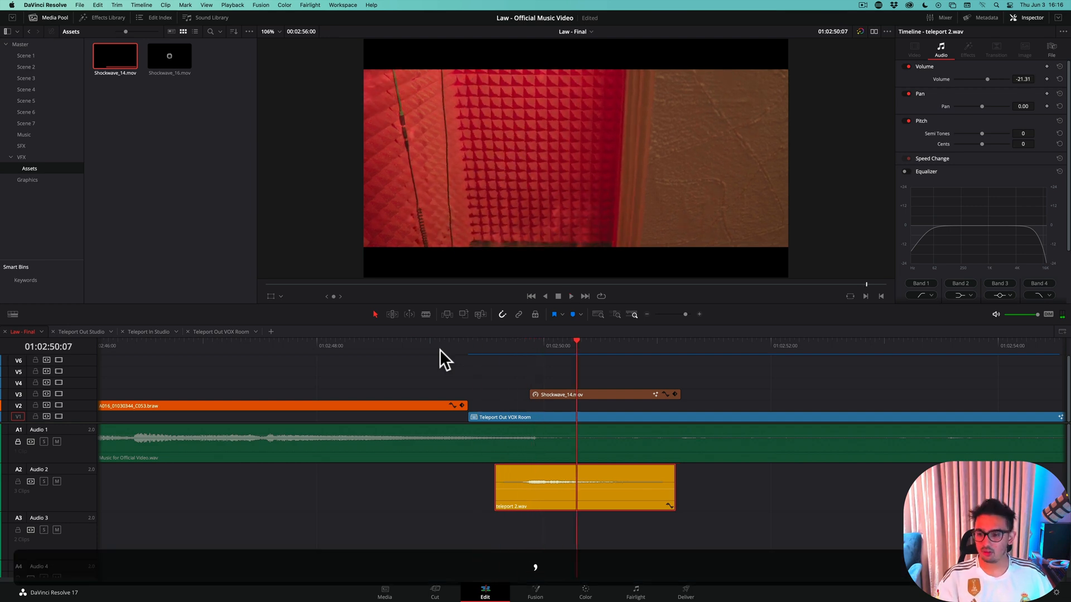
Play the transition from 01:02:48:23 to check the nudged teleport sound against the disappearance
{"action": "key", "text": "space"}
{"action": "key", "text": "space"}
{"action": "key", "text": "Left"}
{"action": "key", "text": "Left"}
{"action": "key", "text": "Left"}
{"action": "key", "text": "Left"}
{"action": "key", "text": "Left"}
{"action": "key", "text": "Left"}
{"action": "key", "text": "Left"}
{"action": "key", "text": "Left"}
{"action": "key", "text": "Left"}
{"action": "key", "text": "Left"}
{"action": "key", "text": "Left"}
{"action": "key", "text": "Left"}
{"action": "key", "text": "Left"}
{"action": "key", "text": "Left"}
{"action": "key", "text": "Left"}
{"action": "key", "text": "Left"}
{"action": "key", "text": "Left"}
{"action": "key", "text": "Left"}
{"action": "key", "text": "Left"}
{"action": "key", "text": "Left"}
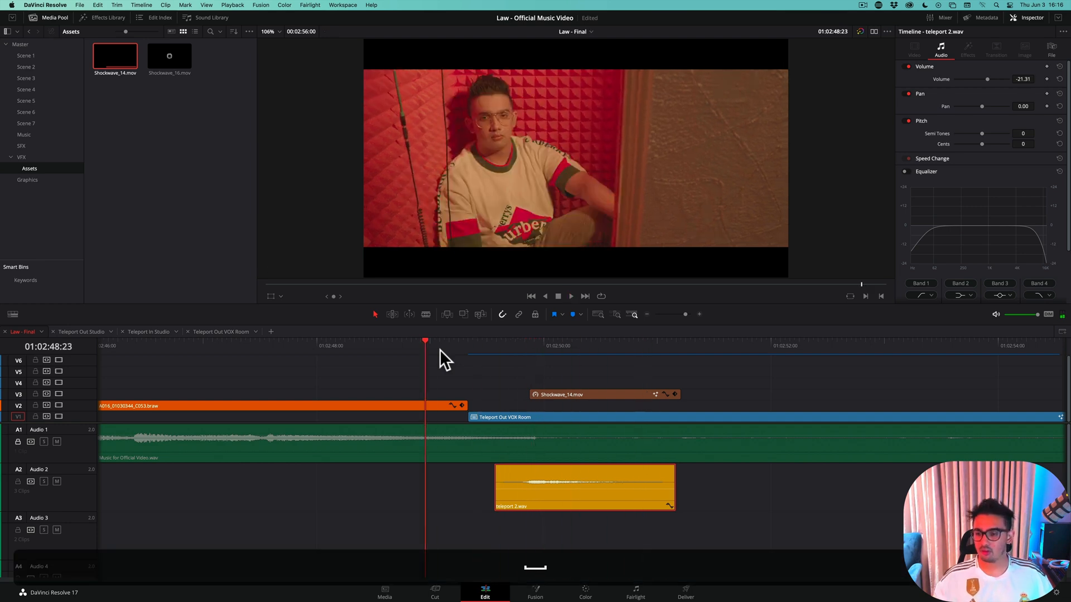
{"action": "key", "text": "space"}
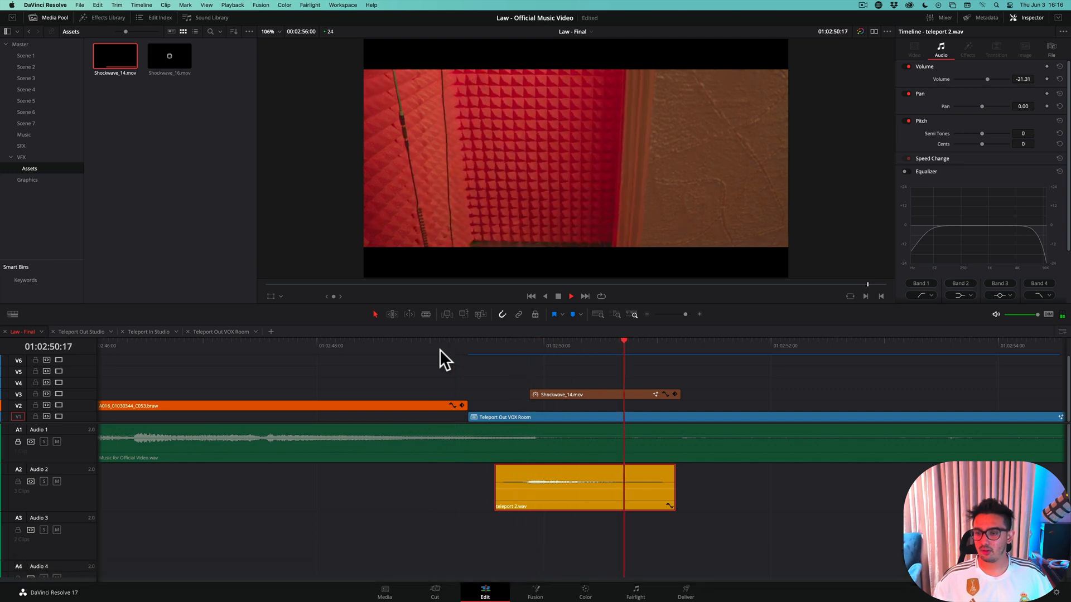
{"action": "key", "text": "space"}
Save the project and show the video preview full screen
{"action": "key", "text": "super+s"}
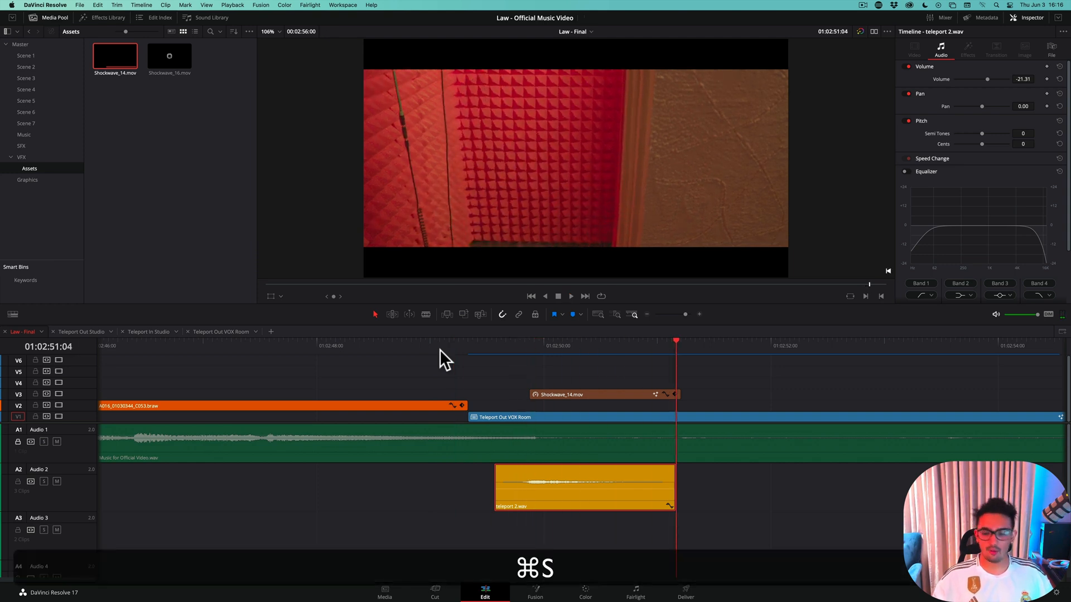
{"action": "key", "text": "super+f"}
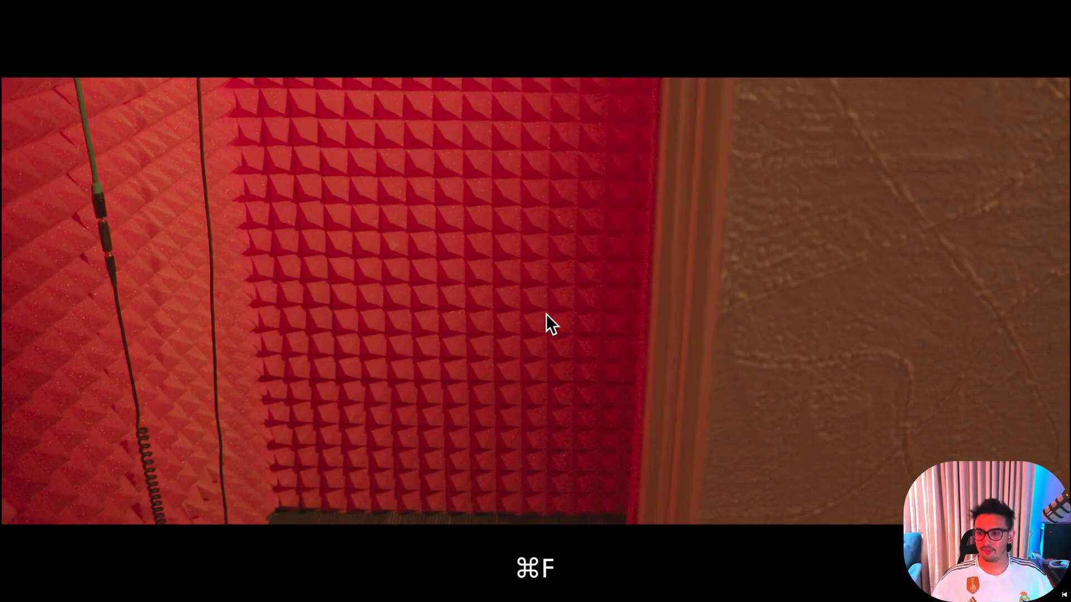